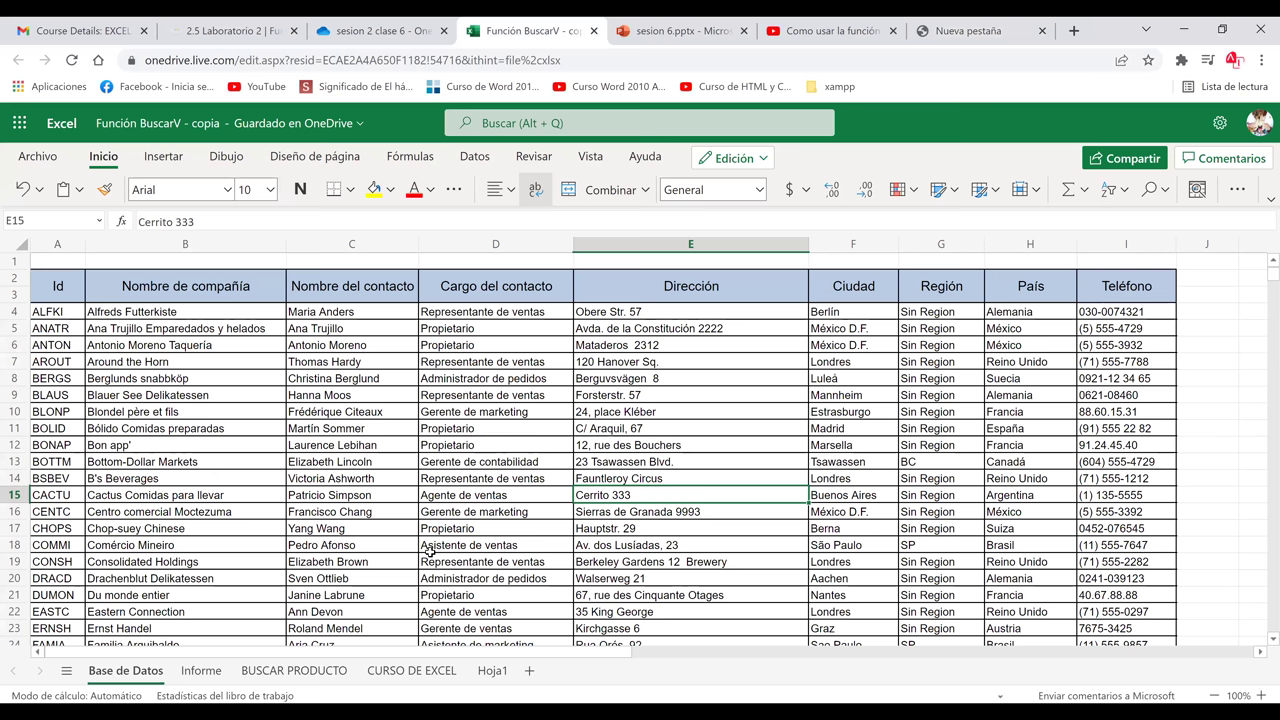
Open the Informe sheet and clear the Dirección lookup result in F10
{"action": "key", "text": "ctrl+z"}
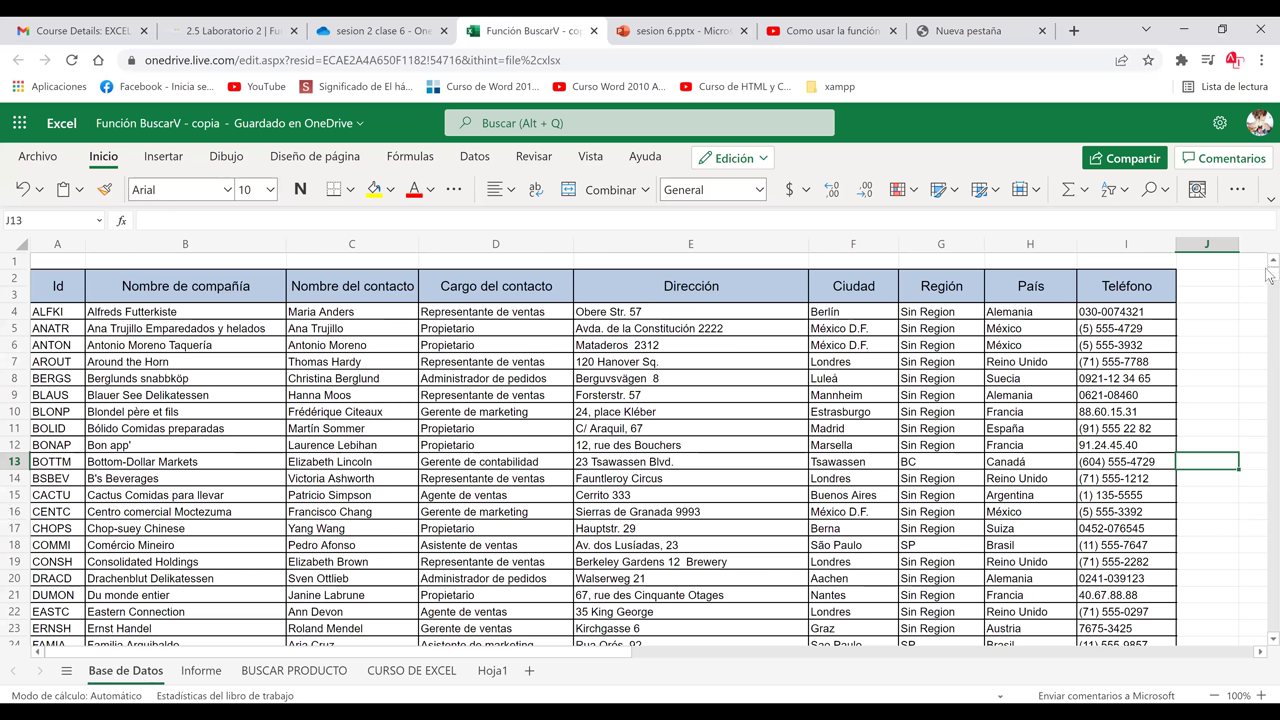
{"action": "key", "text": "ctrl+a"}
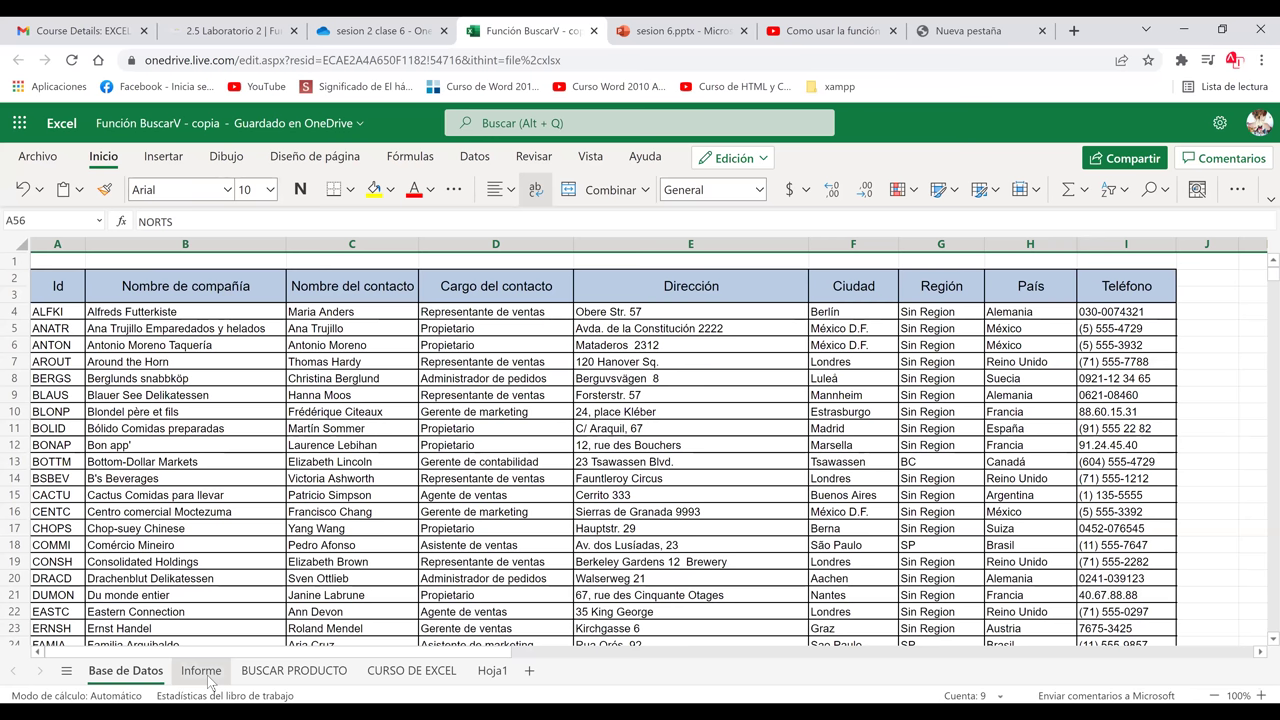
{"action": "left_click", "coordinate": [201, 671]}
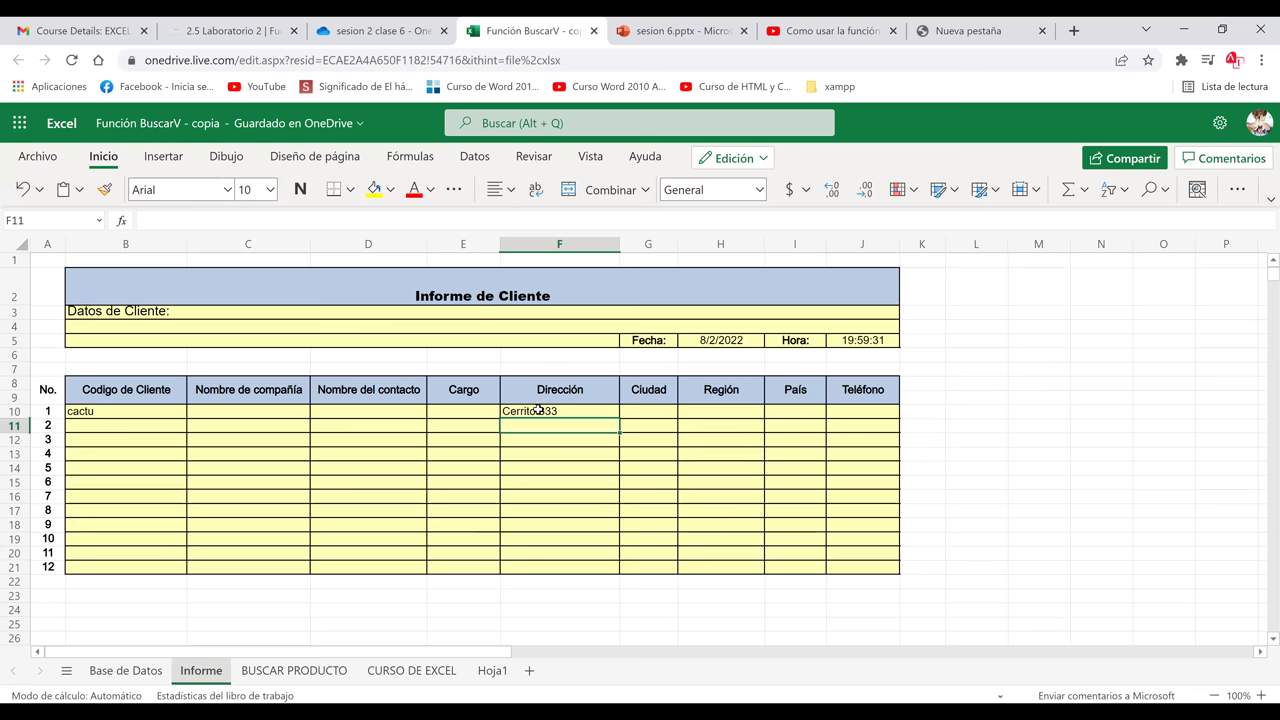
{"action": "left_click", "coordinate": [582, 507]}
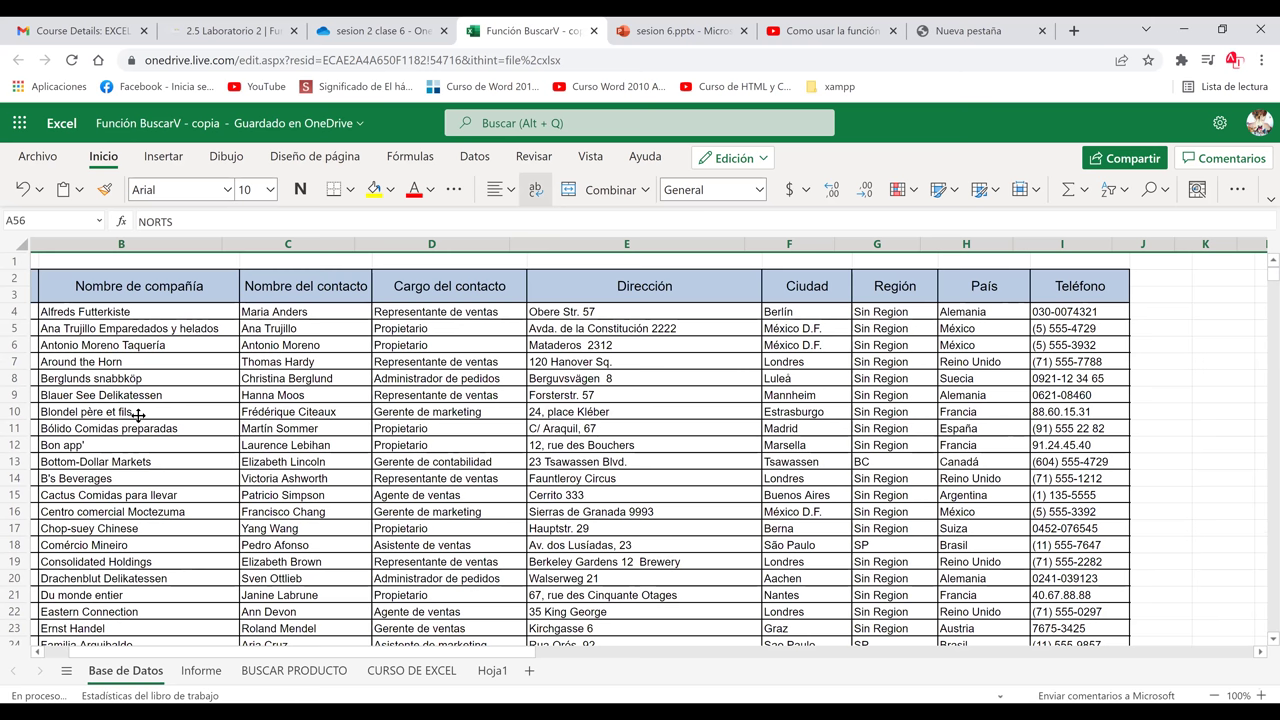
Replace the client code in B10 of the Informe sheet with another customer's code from Base de Datos
{"action": "key", "text": "ctrl+Page_Down"}
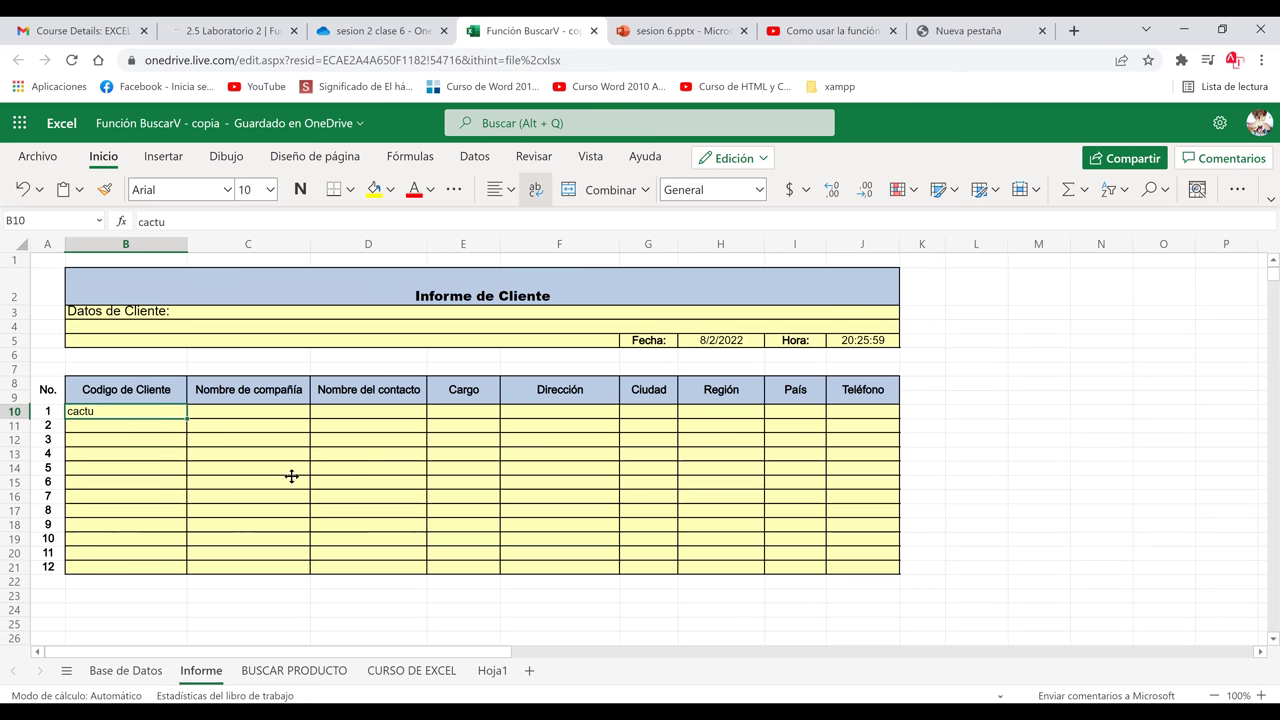
{"action": "key", "text": "ctrl+z"}
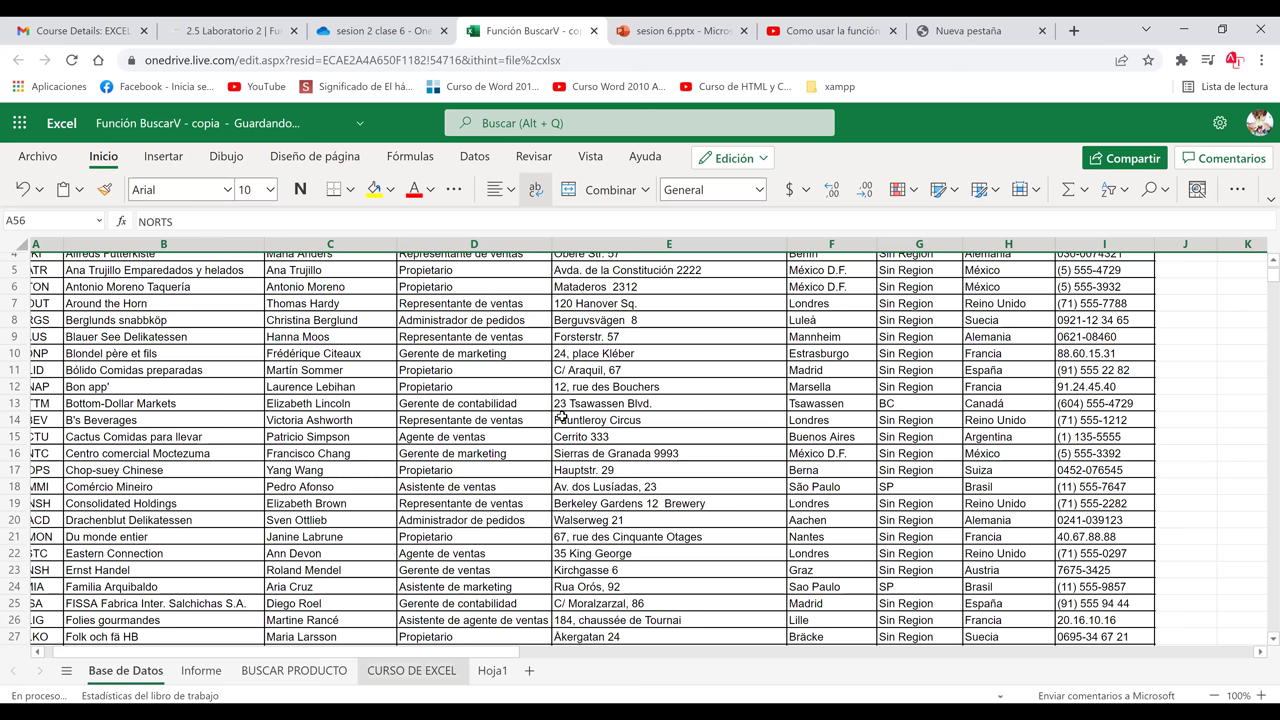
{"action": "key", "text": "ctrl+Page_Down"}
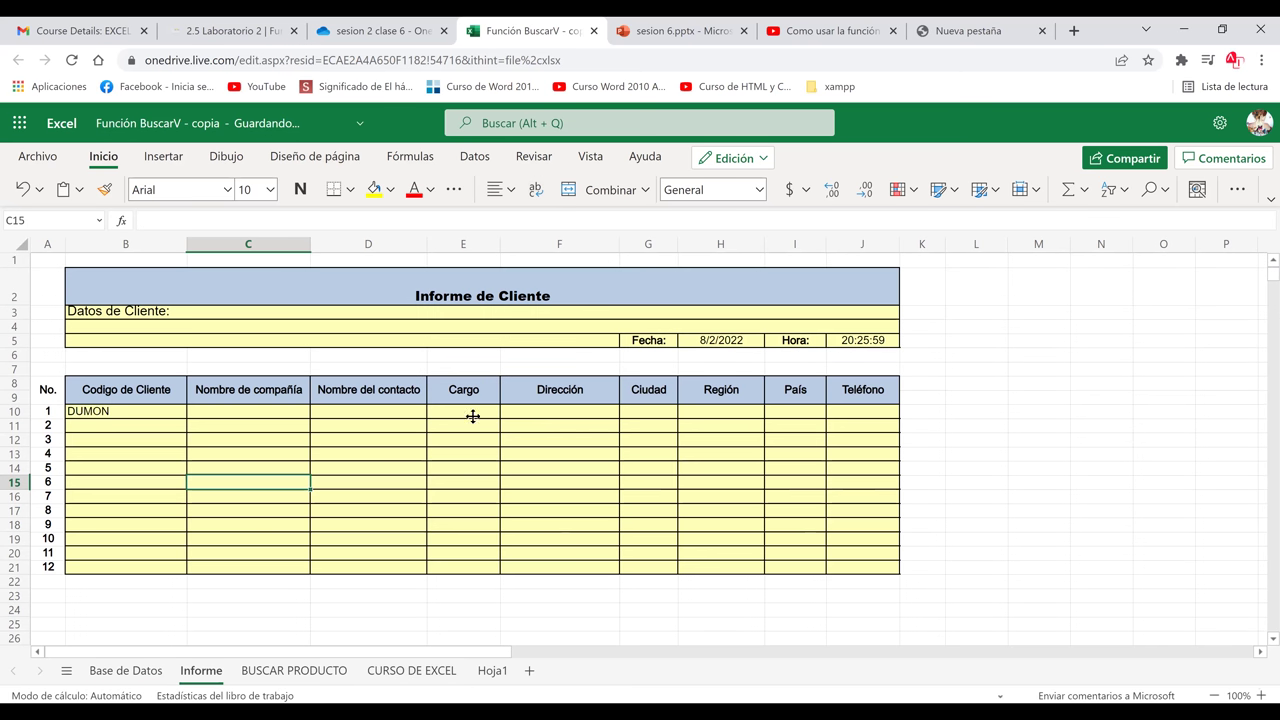
Start a BUSCARV formula in the Cargo cell E10, using the client code in B10 as the lookup value
{"action": "left_click", "coordinate": [474, 419]}
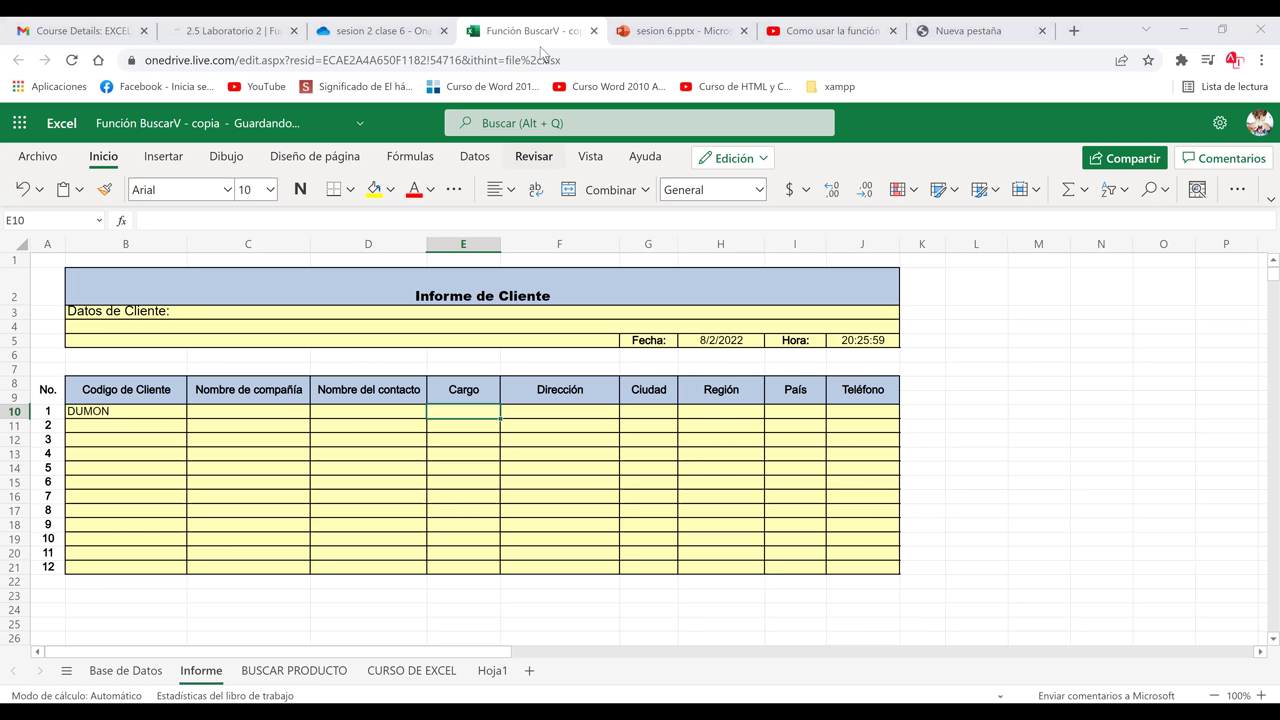
{"action": "left_click", "coordinate": [922, 442]}
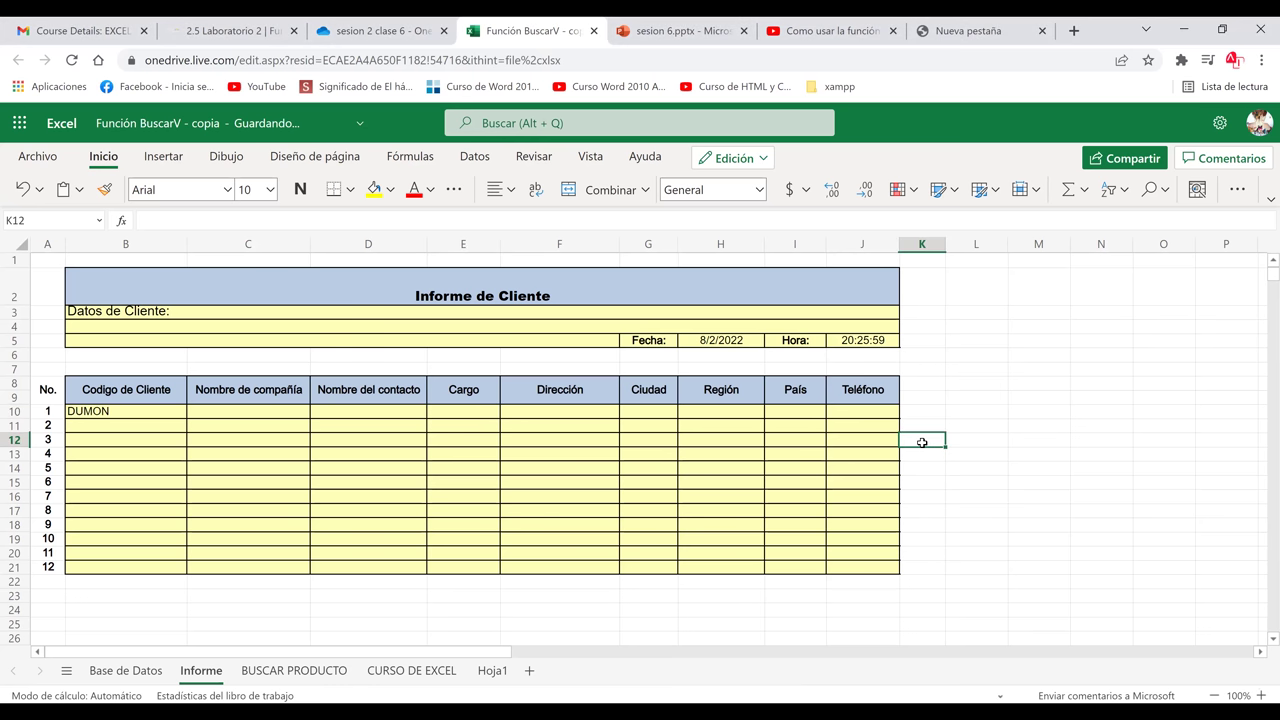
{"action": "left_click", "coordinate": [470, 413]}
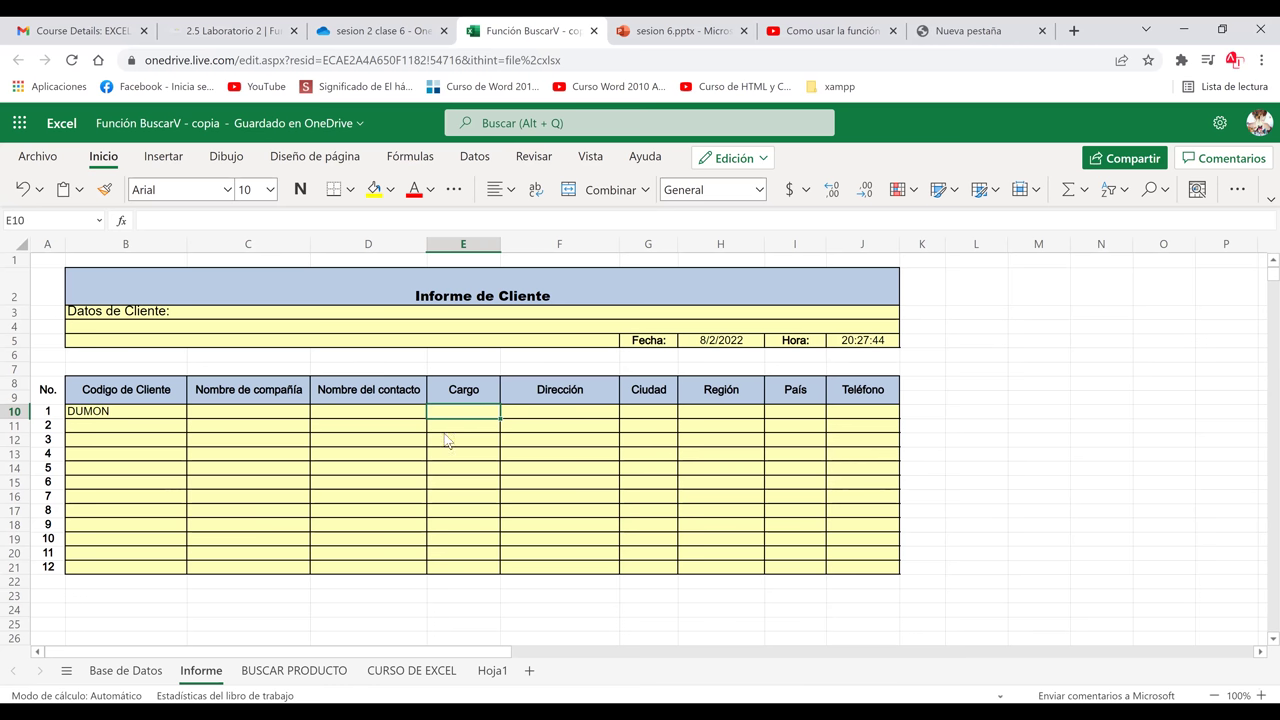
{"action": "type", "text": "=busca"}
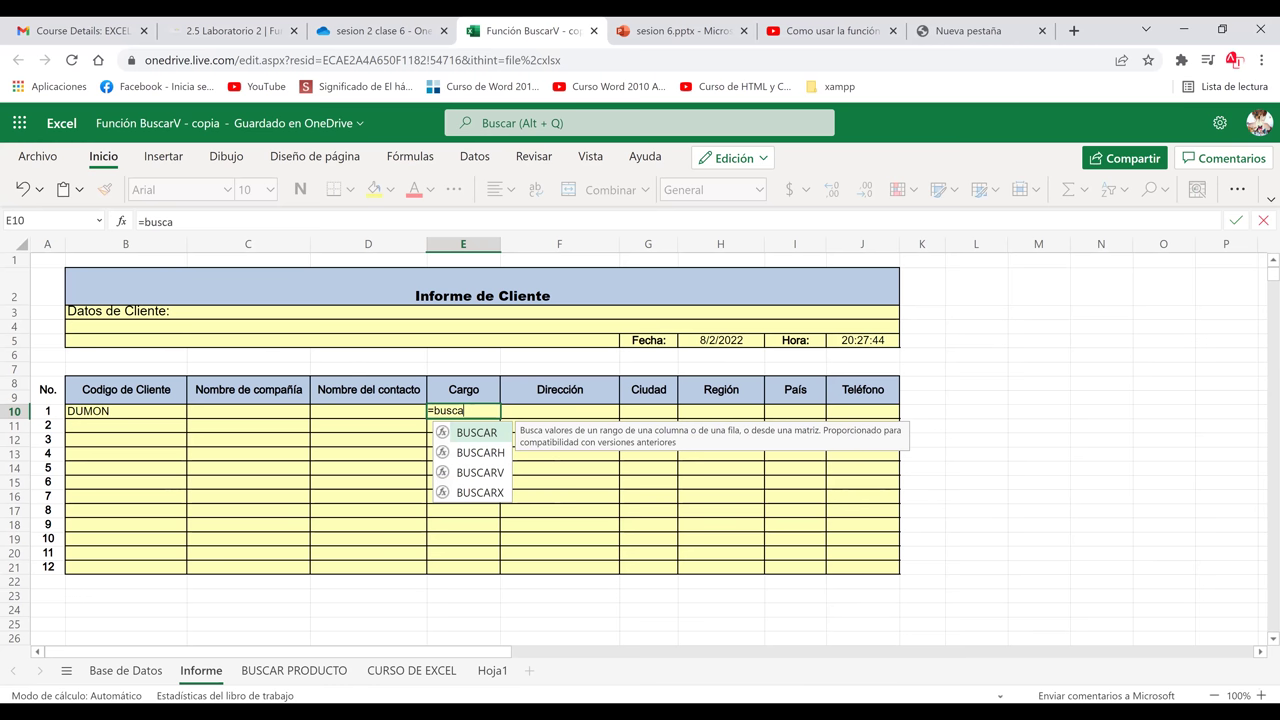
{"action": "key", "text": "Down"}
{"action": "key", "text": "Down"}
{"action": "key", "text": "Tab"}
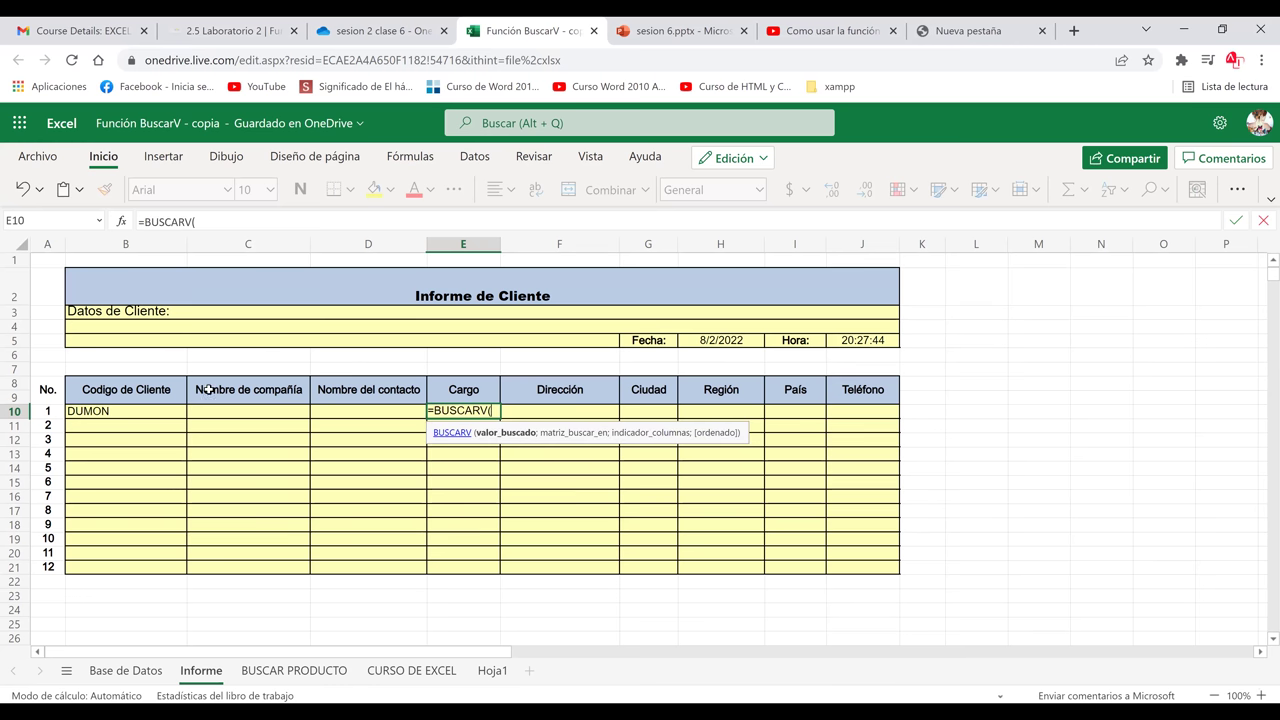
{"action": "left_click", "coordinate": [137, 413]}
{"action": "type", "text": ";"}
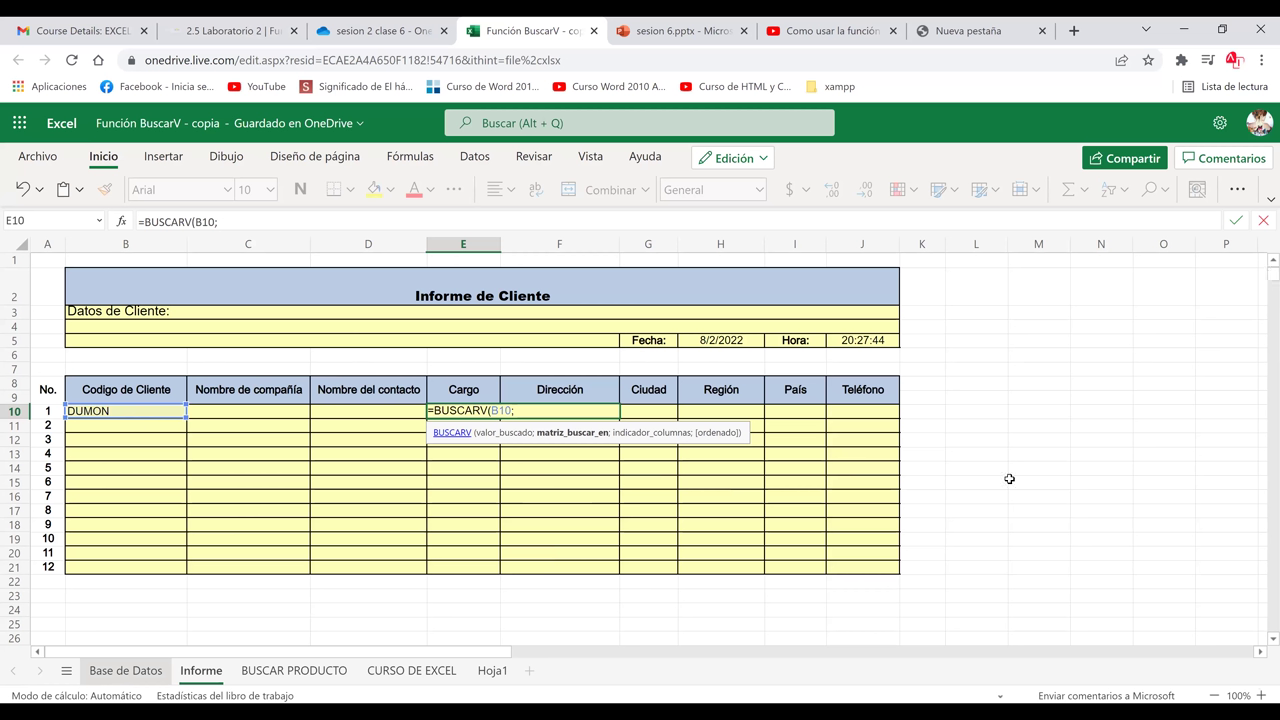
Set the formula's lookup table to the range A4:I84 on the Base de Datos sheet
{"action": "key", "text": "ctrl+Page_Up"}
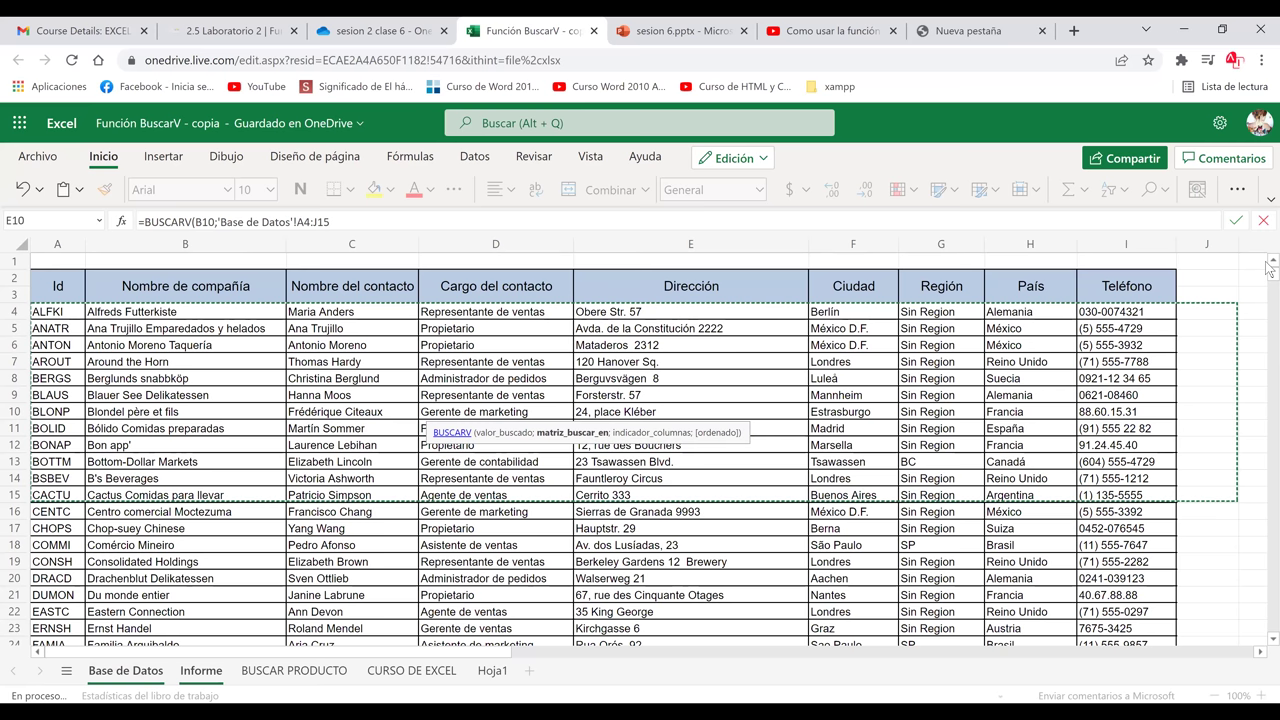
{"action": "key", "text": "ctrl+shift+End"}
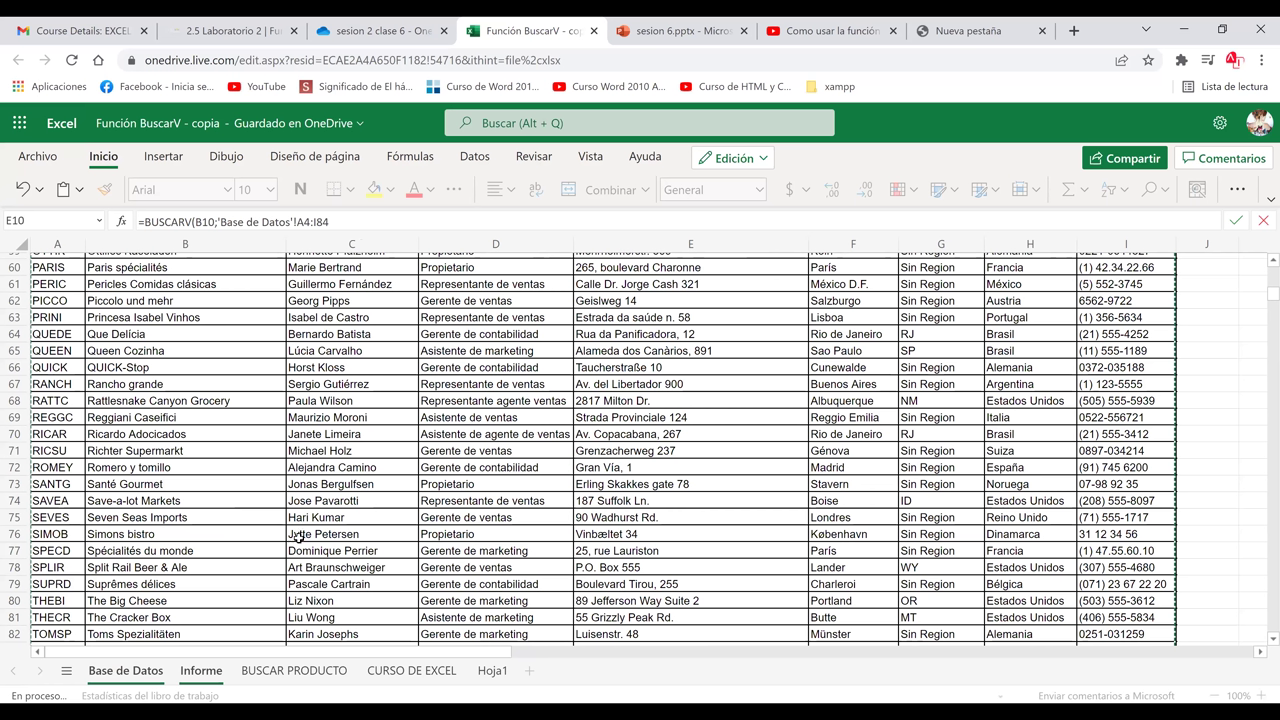
{"action": "left_click", "coordinate": [195, 670]}
{"action": "scroll", "coordinate": [1268, 268], "scroll_direction": "up", "scroll_amount": 20}
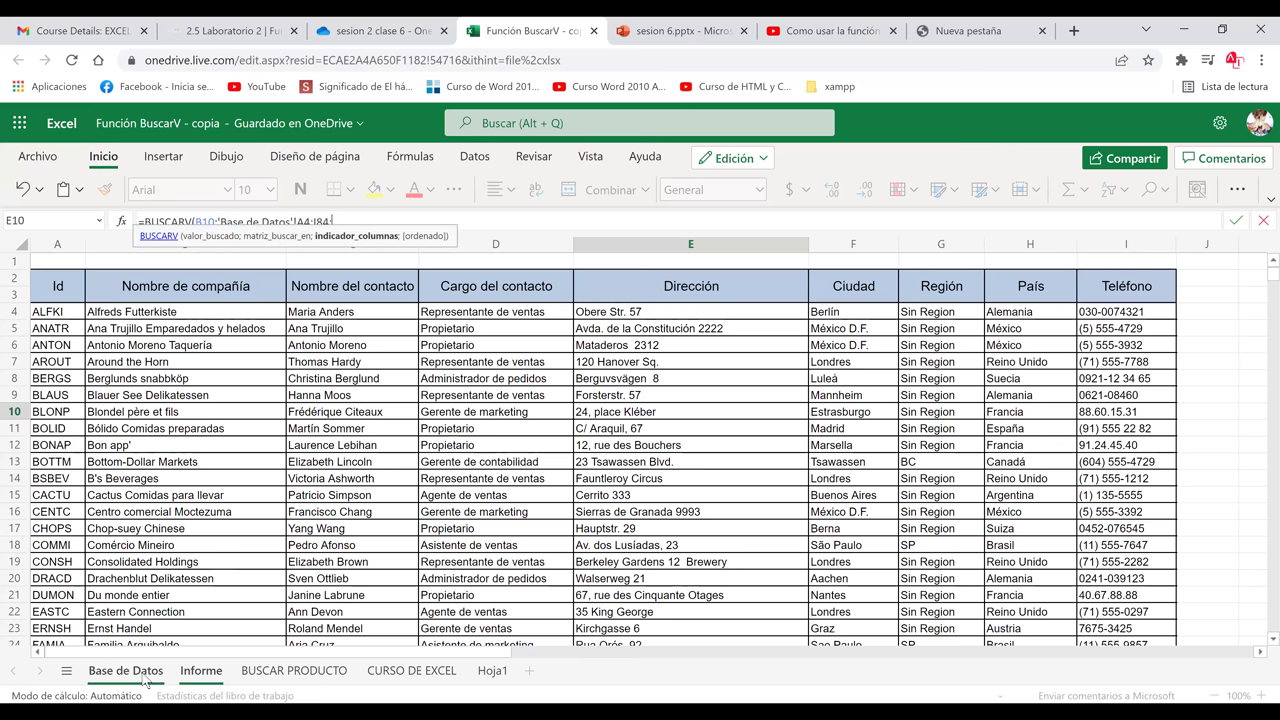
{"action": "type", "text": ";"}
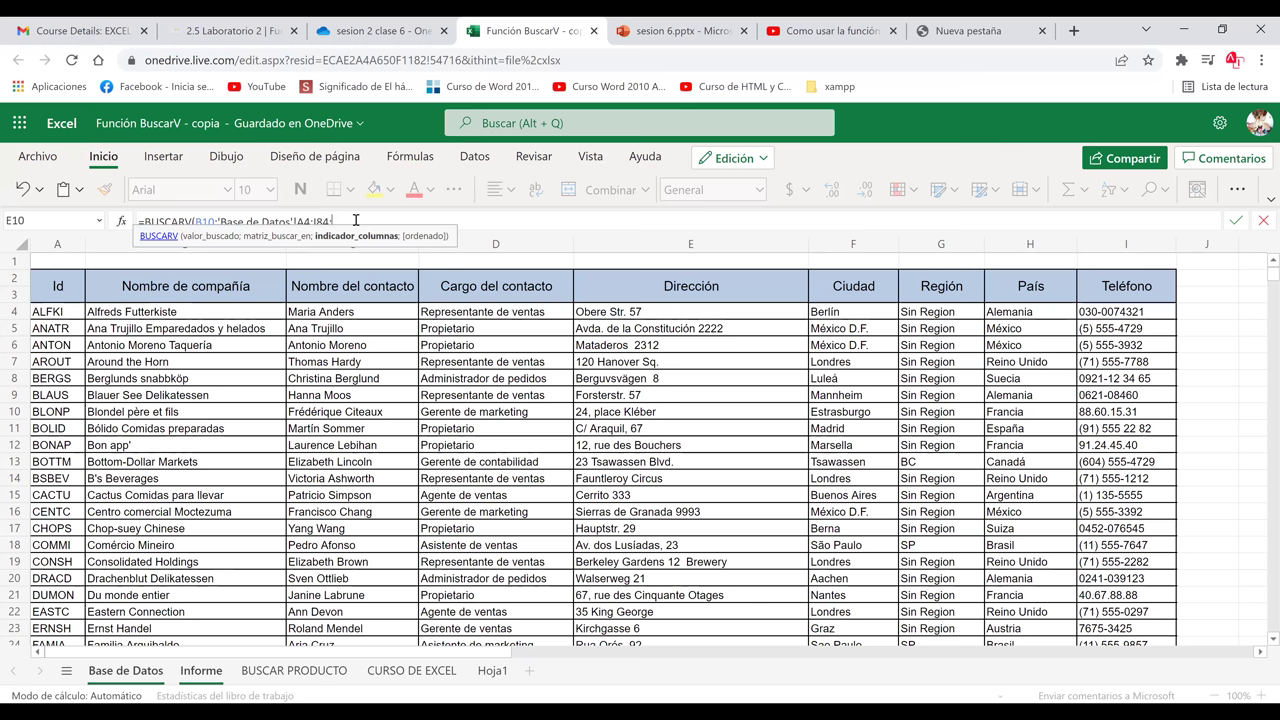
Complete the Cargo formula with column index 4 and FALSO for an exact match
{"action": "type", "text": "4"}
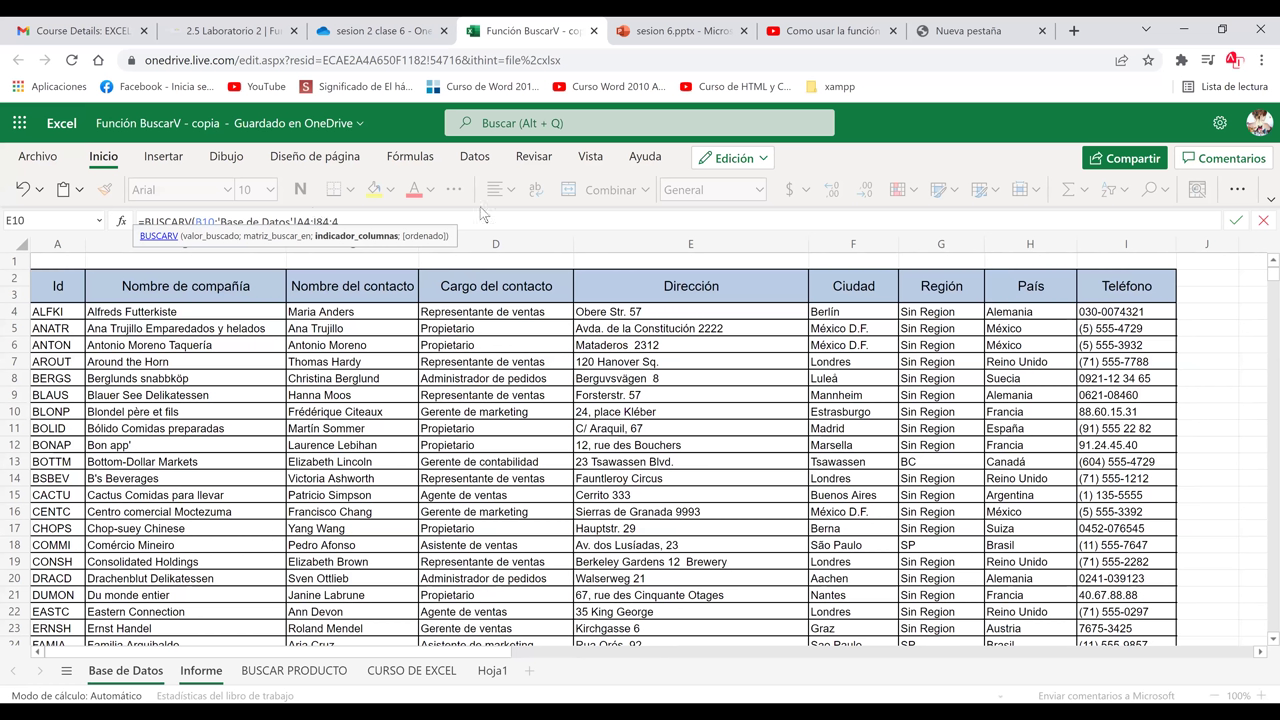
{"action": "type", "text": ";"}
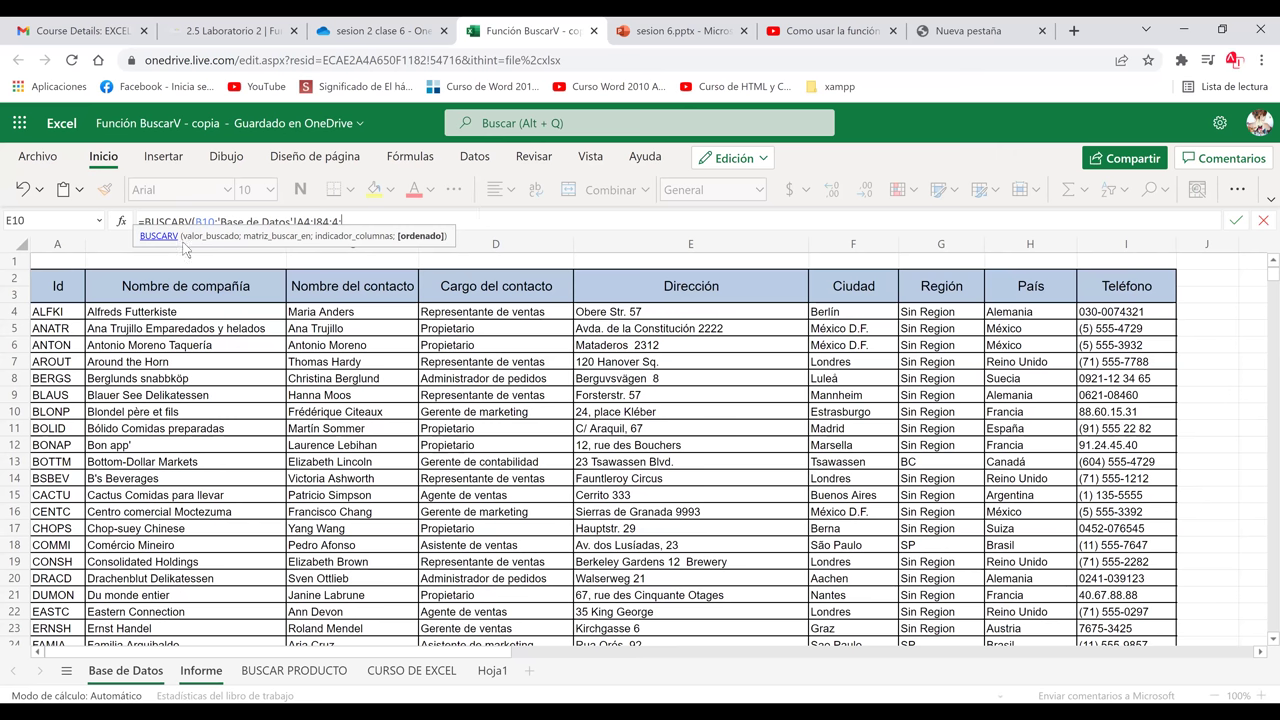
{"action": "type", "text": "FALSO("}
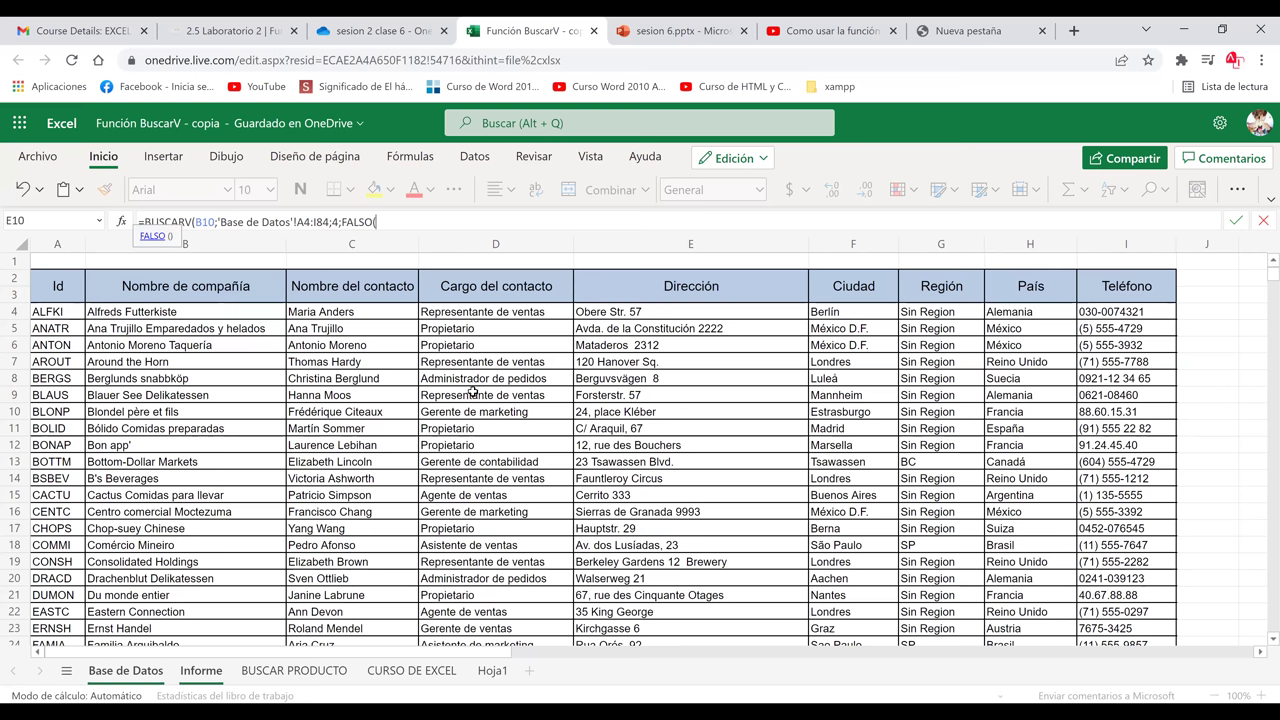
{"action": "key", "text": "Return"}
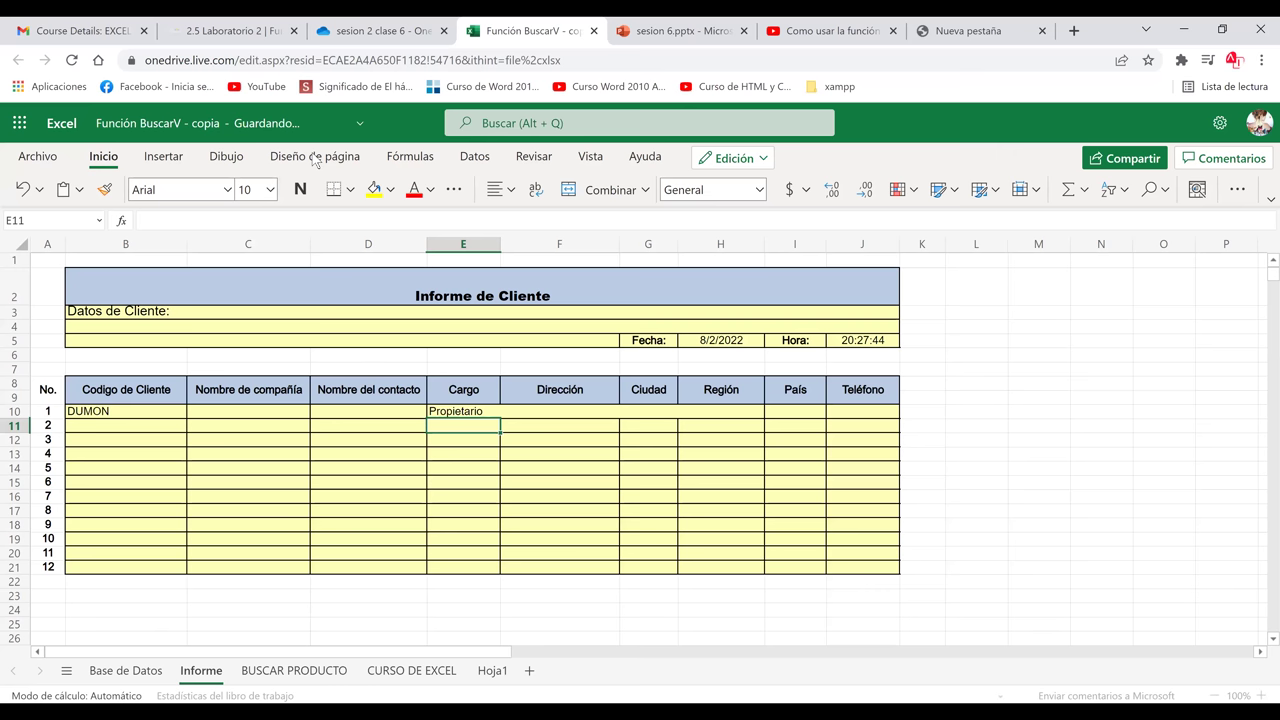
{"action": "key", "text": "Up"}
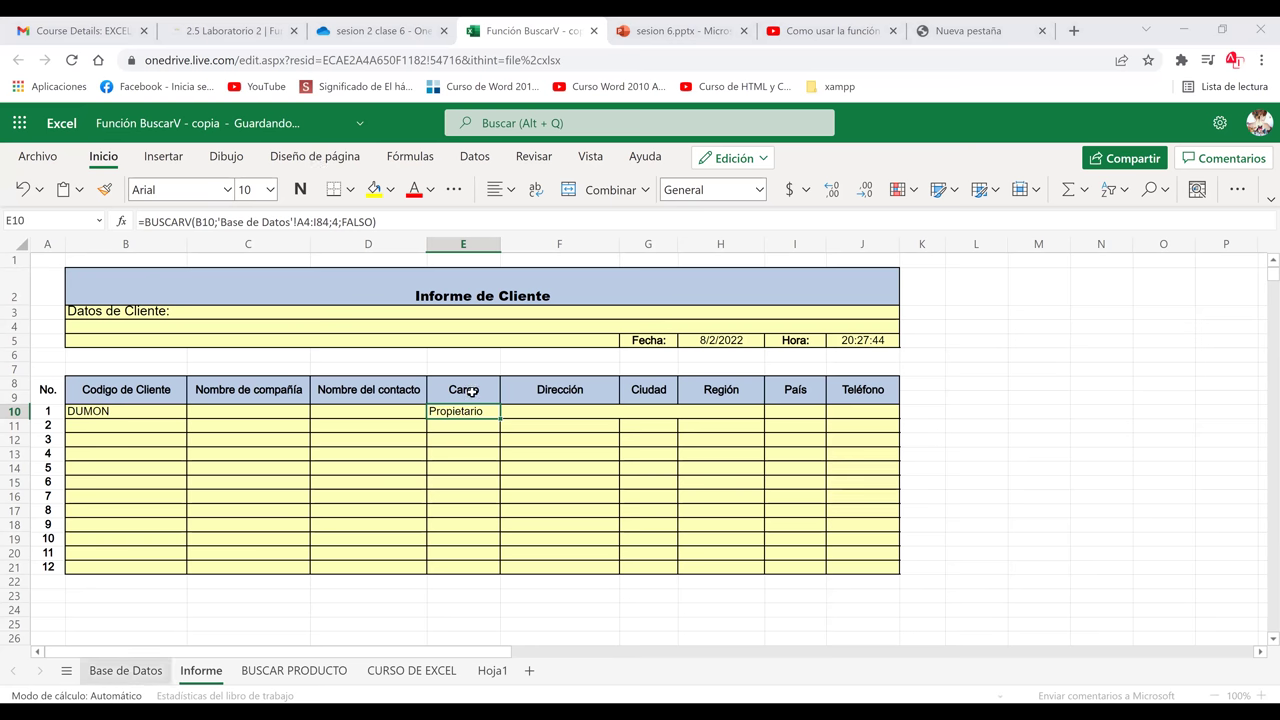
Start a BUSCARV formula in the Nombre de compañía cell C10 of Informe, using B10 as the lookup value
{"action": "key", "text": "ctrl+alt+Page_Up"}
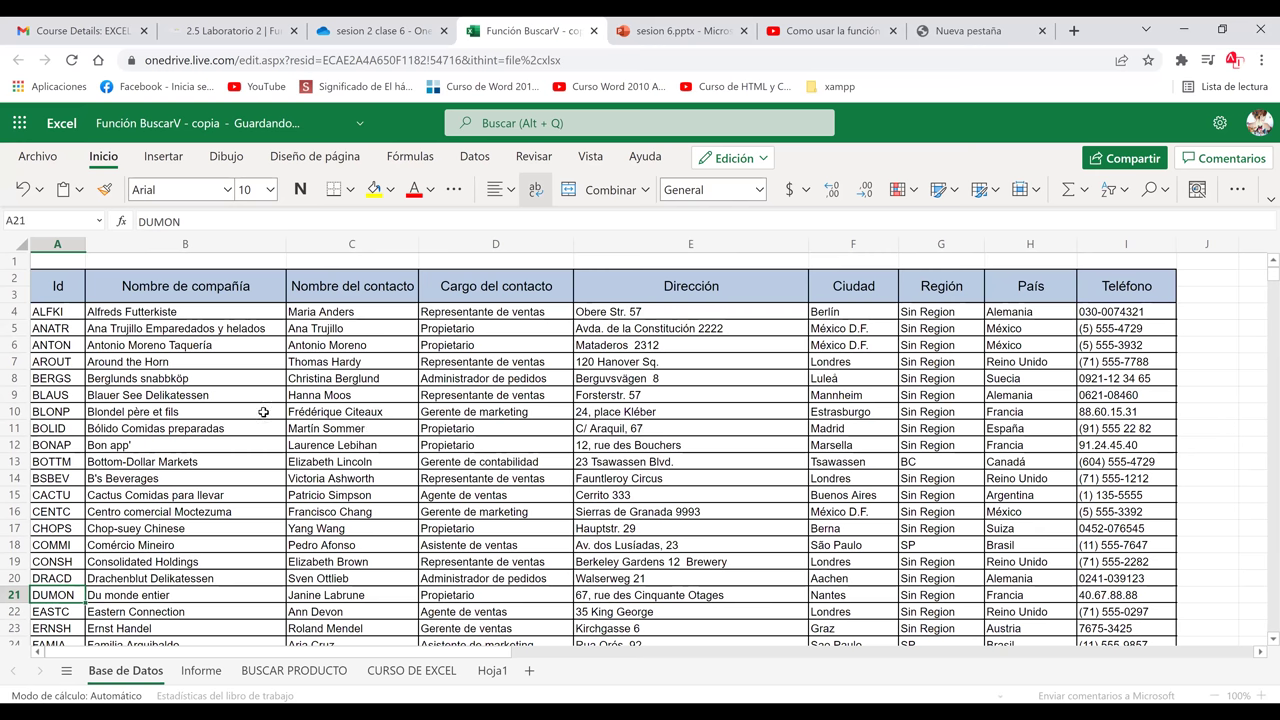
{"action": "key", "text": "ctrl+Page_Down"}
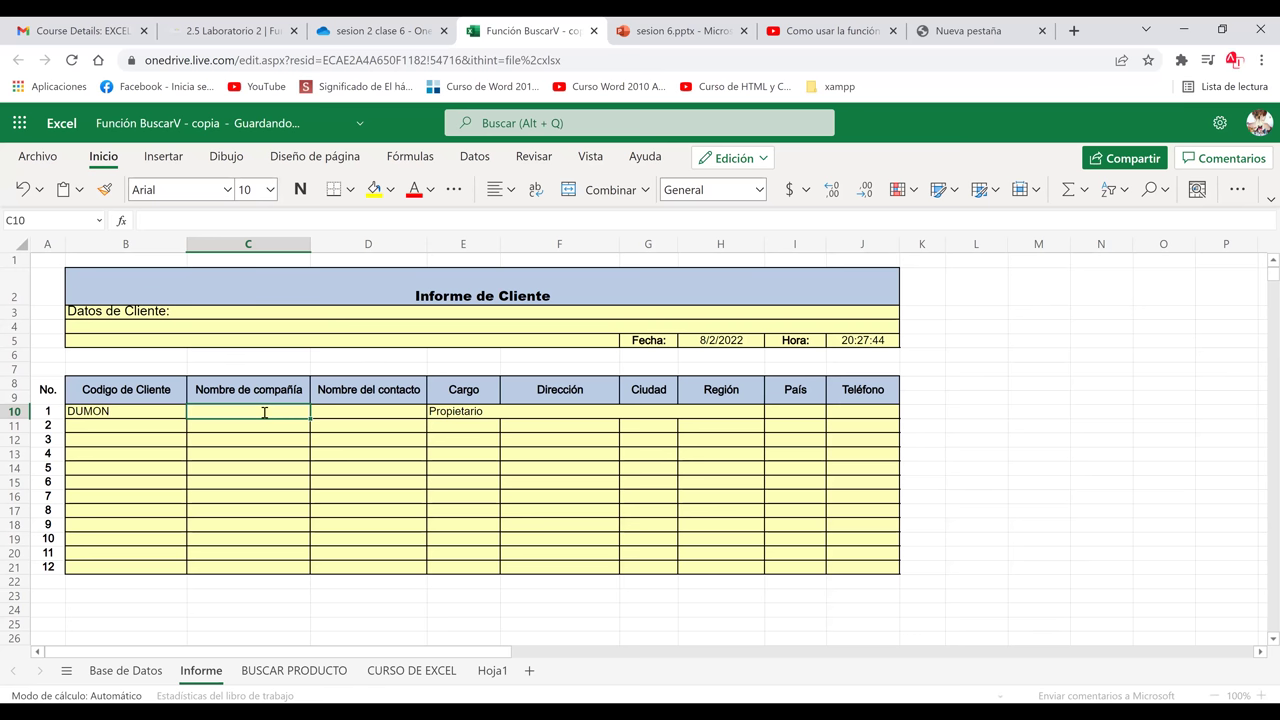
{"action": "type", "text": "=busca"}
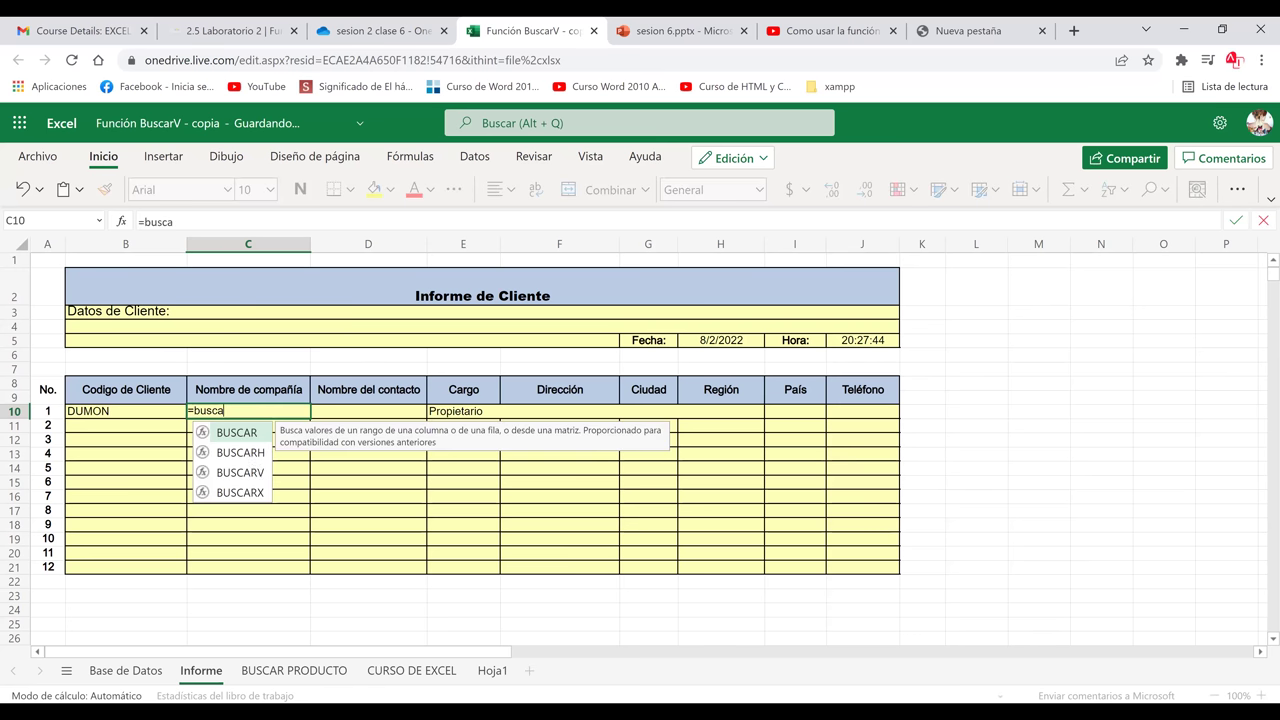
{"action": "type", "text": "rv"}
{"action": "key", "text": "Tab"}
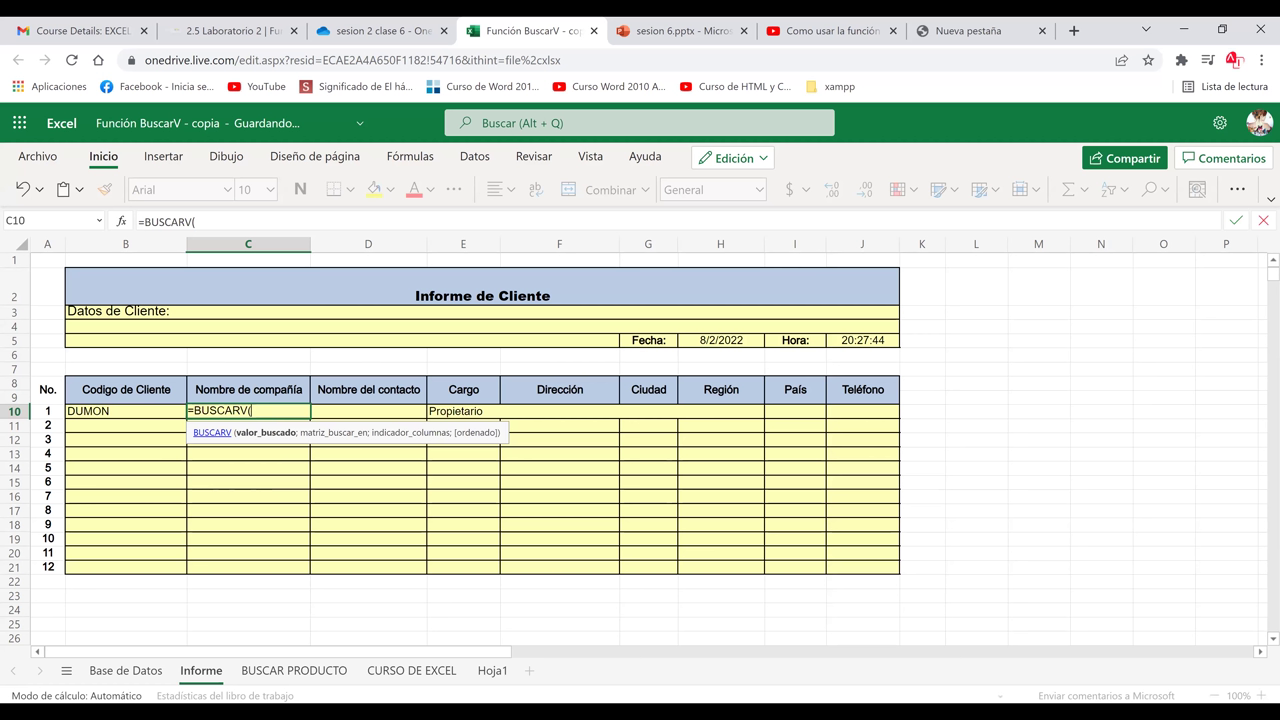
{"action": "left_click", "coordinate": [156, 410]}
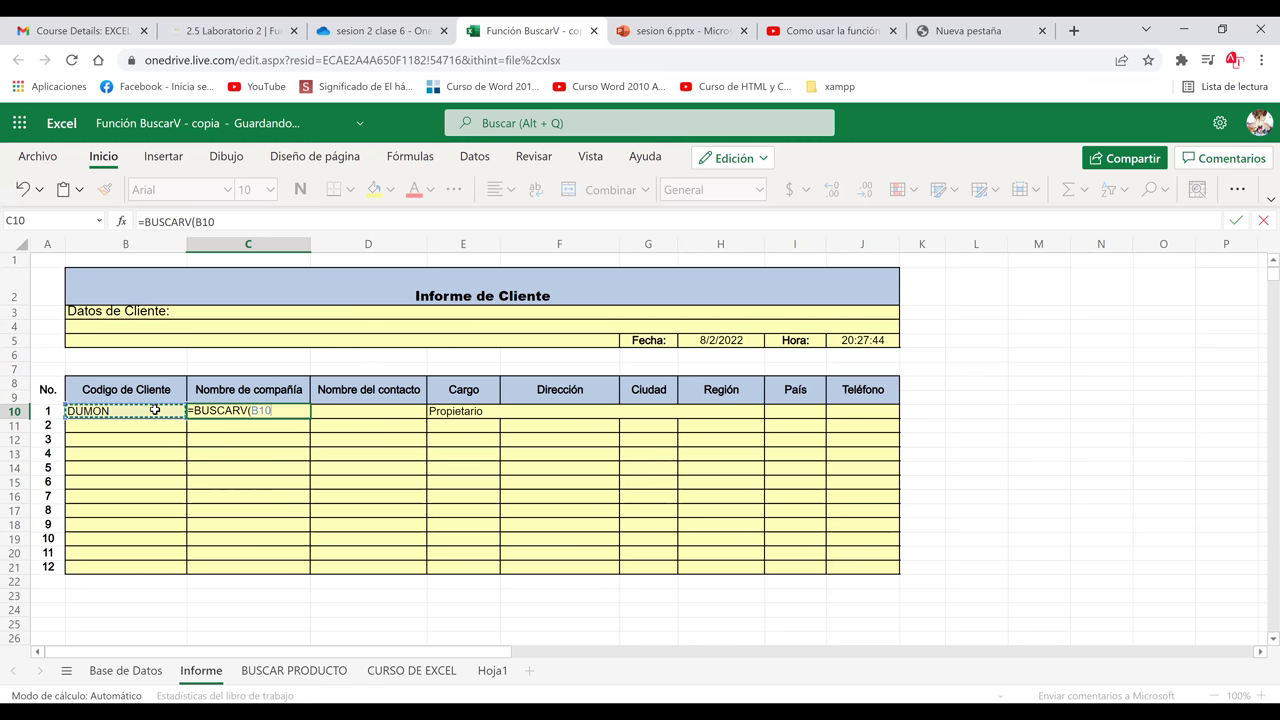
{"action": "type", "text": ";"}
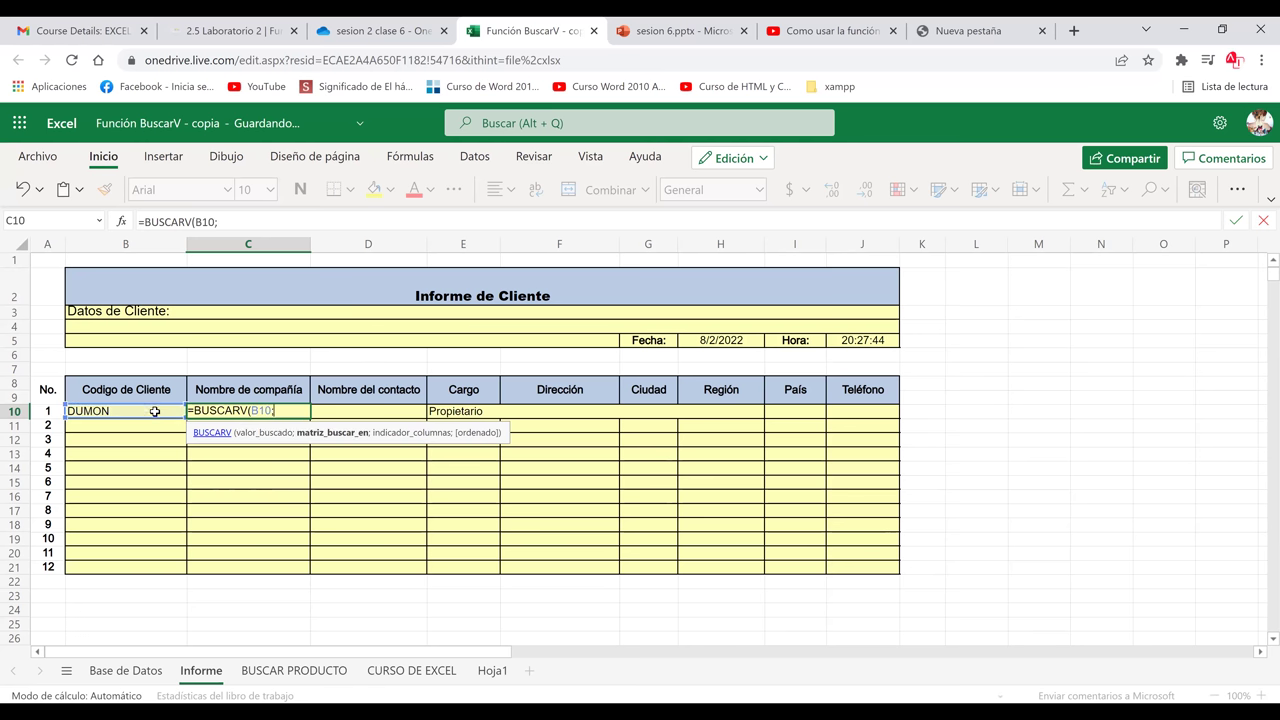
Set the C10 formula's lookup table to A4:I94 on Base de Datos and its column index to 2
{"action": "left_click", "coordinate": [126, 671]}
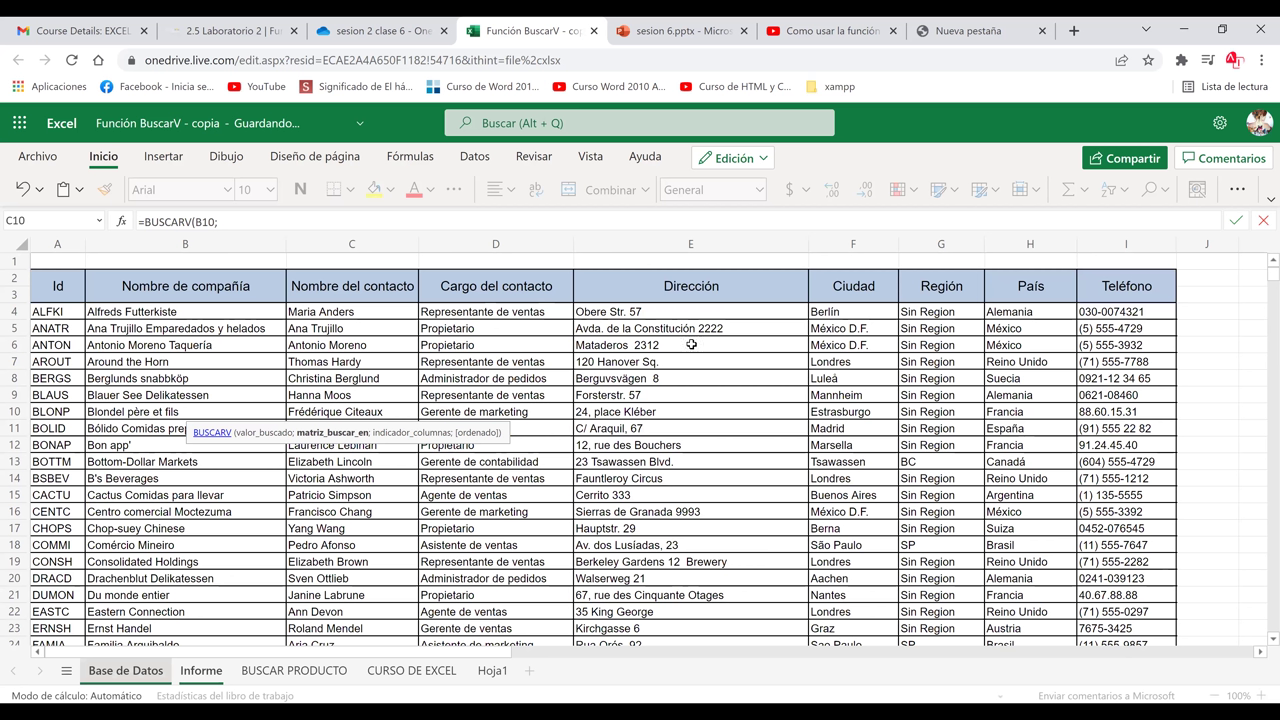
{"action": "key", "text": "ctrl+shift+End"}
{"action": "type", "text": ";2;"}
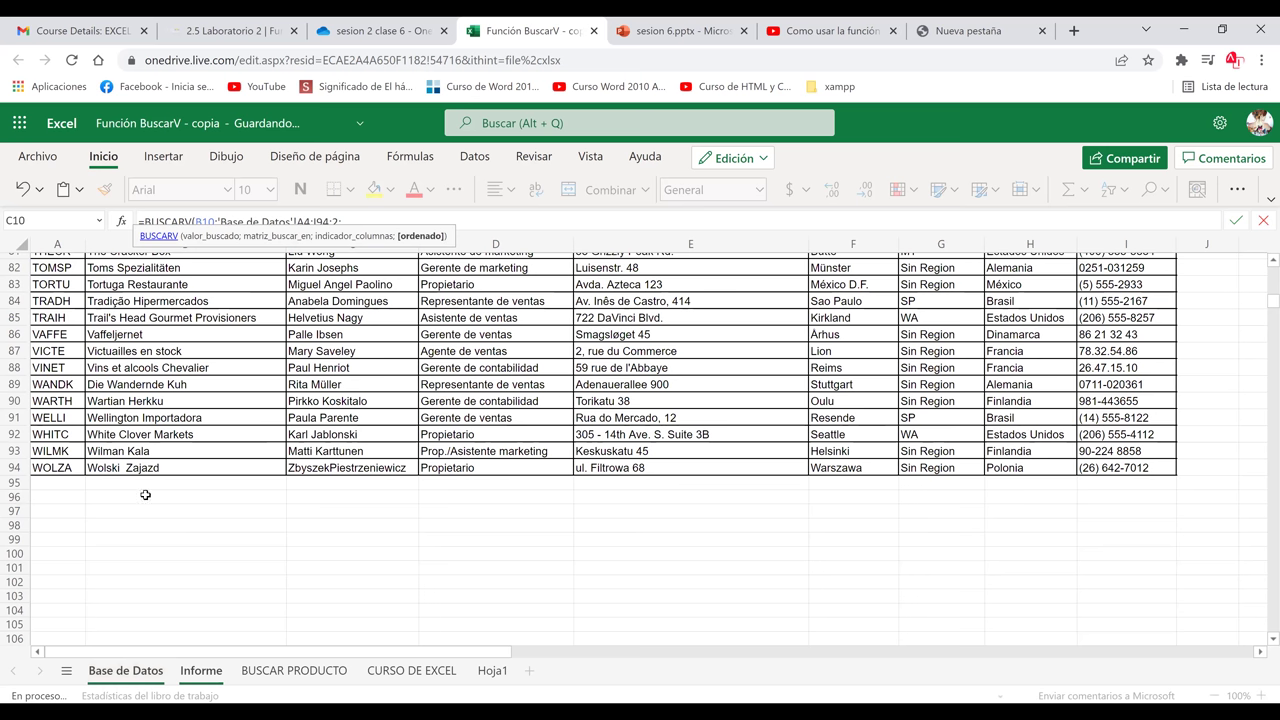
Search the Base de Datos sheet for the entered client code and return to the Informe sheet
{"action": "left_click", "coordinate": [113, 672]}
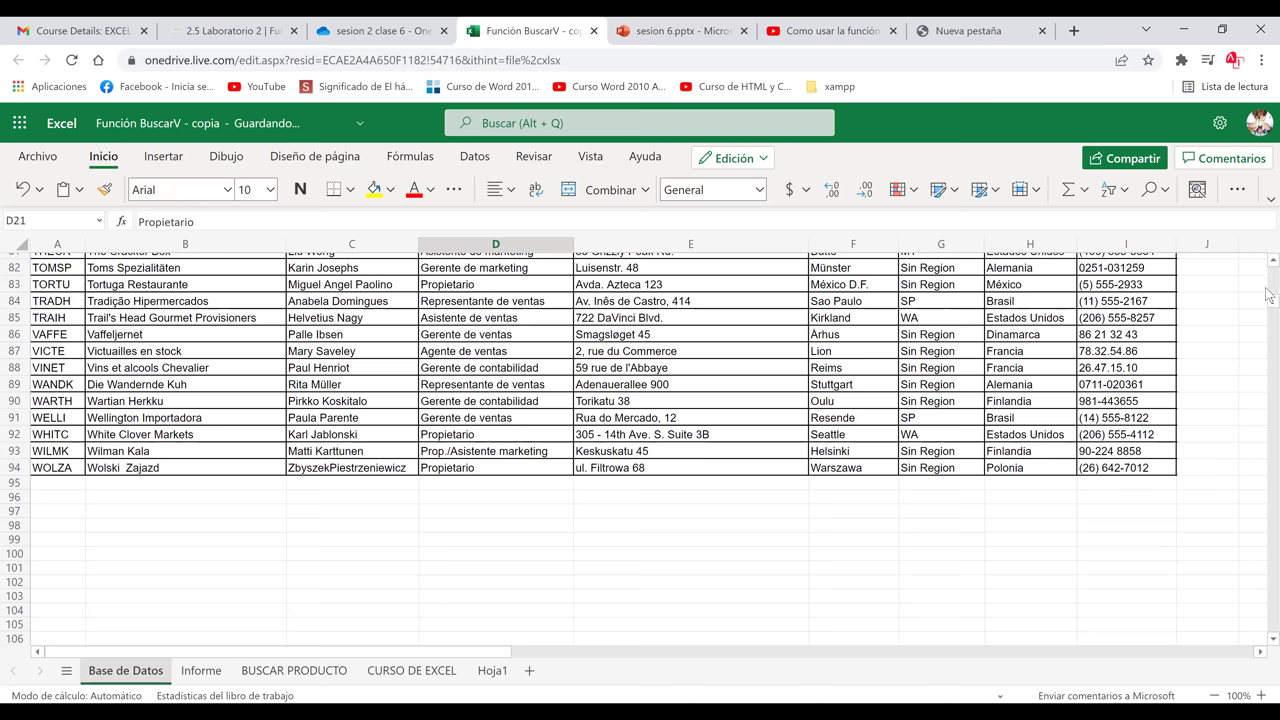
{"action": "scroll", "coordinate": [1270, 267], "scroll_direction": "up", "scroll_amount": 3}
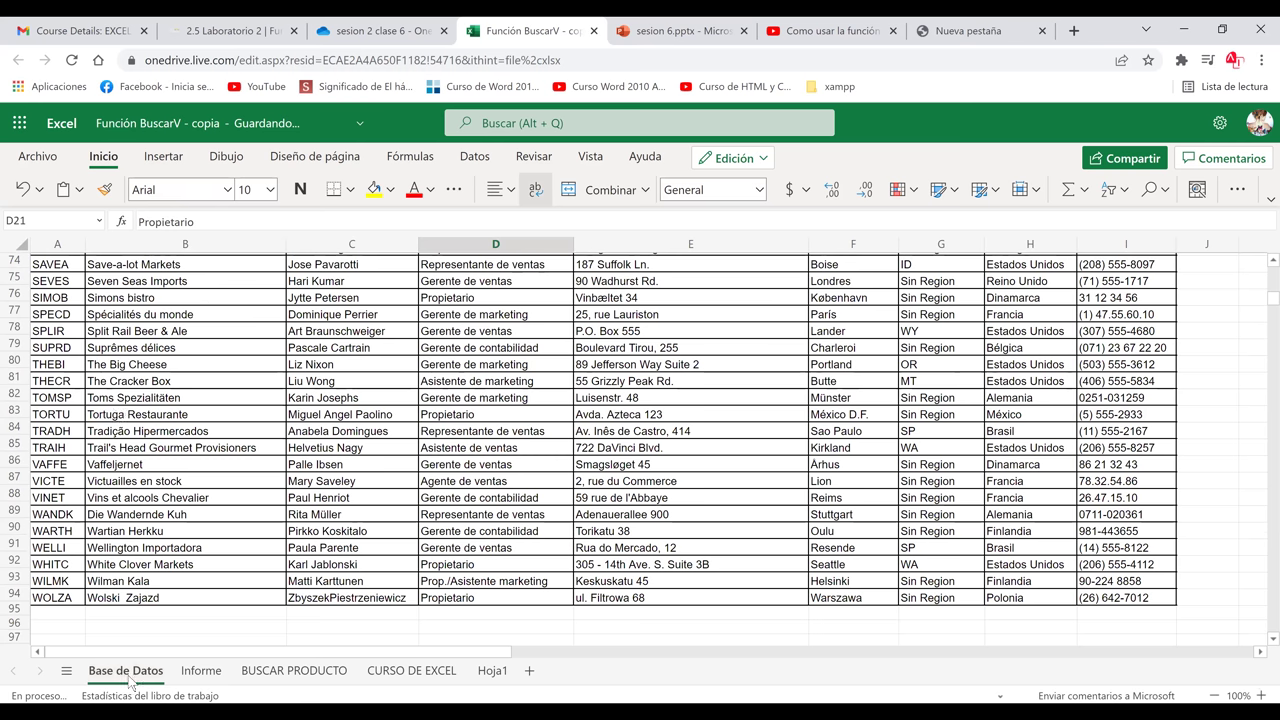
{"action": "scroll", "coordinate": [292, 465], "scroll_direction": "up", "scroll_amount": 6}
{"action": "left_click", "coordinate": [292, 467]}
{"action": "key", "text": "ctrl+f"}
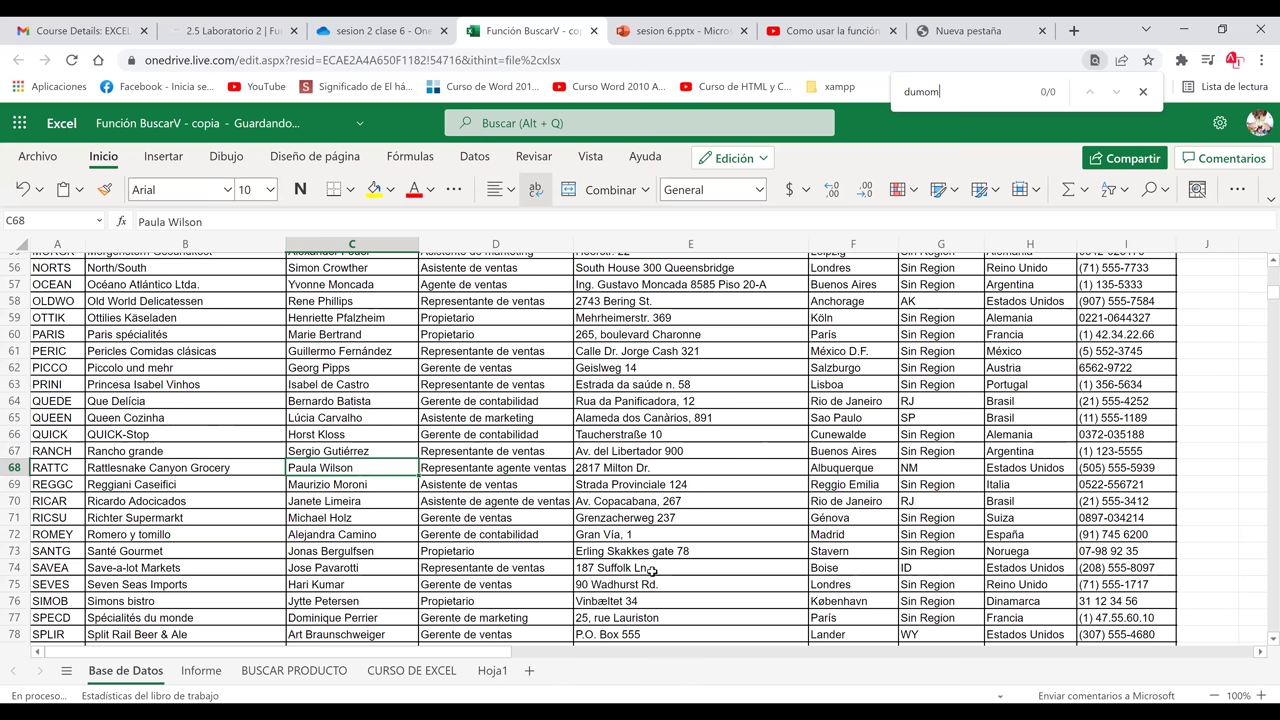
{"action": "left_click", "coordinate": [201, 670]}
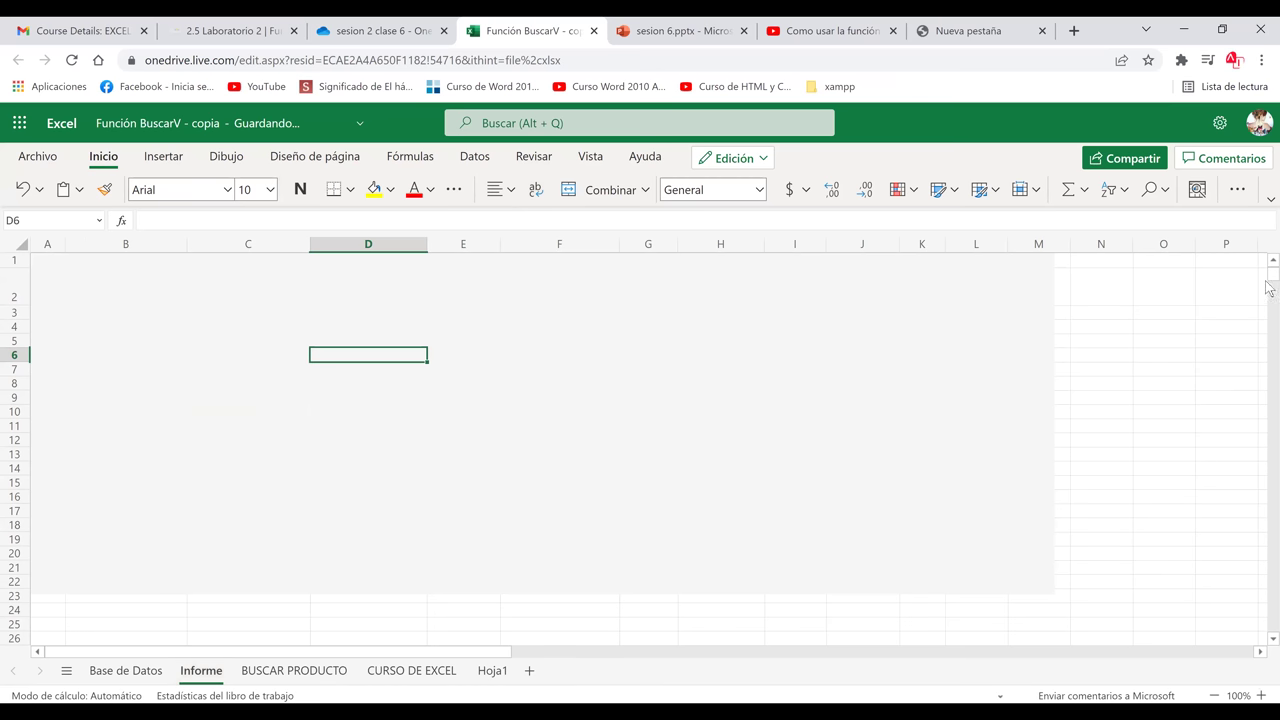
{"action": "left_click", "coordinate": [254, 505]}
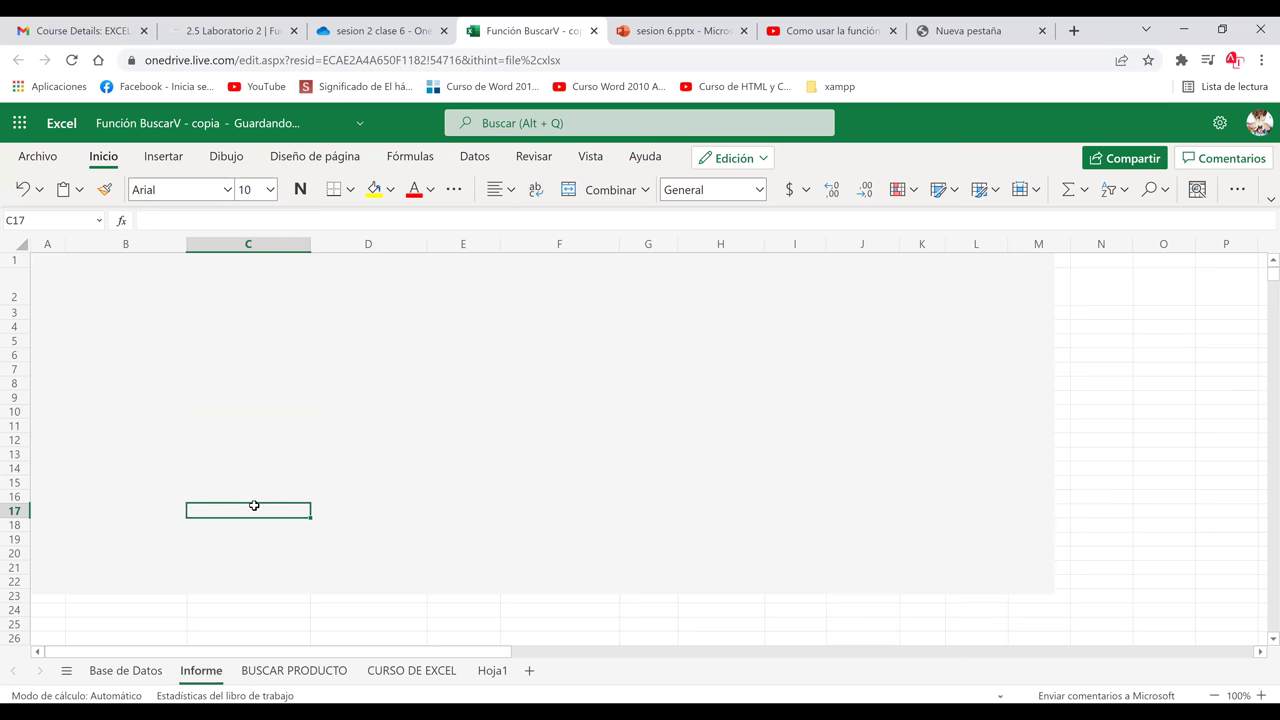
{"action": "key", "text": "Left"}
{"action": "key", "text": "Left"}
{"action": "key", "text": "Up"}
{"action": "key", "text": "Up"}
{"action": "key", "text": "Up"}
{"action": "key", "text": "Up"}
{"action": "key", "text": "Up"}
{"action": "key", "text": "Up"}
{"action": "key", "text": "Up"}
{"action": "key", "text": "Up"}
{"action": "key", "text": "Up"}
{"action": "key", "text": "Up"}
{"action": "key", "text": "Up"}
{"action": "key", "text": "Up"}
{"action": "key", "text": "Up"}
{"action": "key", "text": "Up"}
{"action": "key", "text": "Up"}
{"action": "key", "text": "Up"}
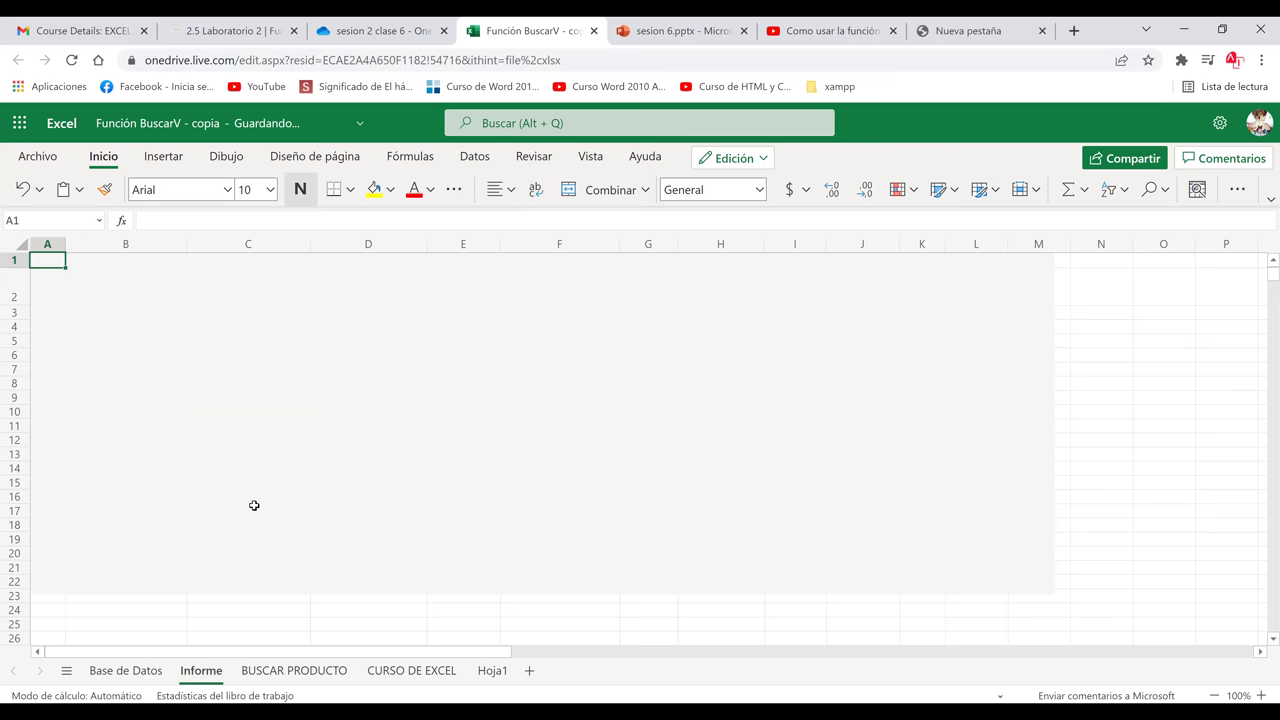
{"action": "left_click", "coordinate": [254, 506]}
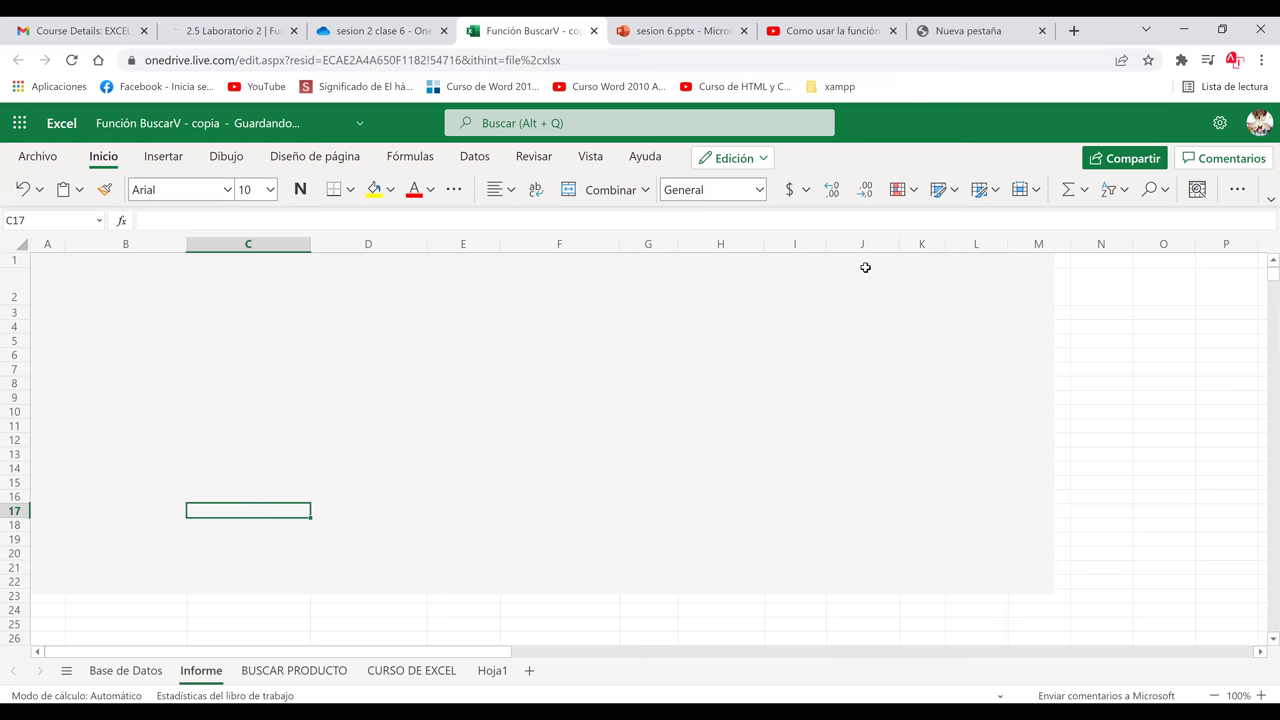
{"action": "left_click", "coordinate": [1126, 340]}
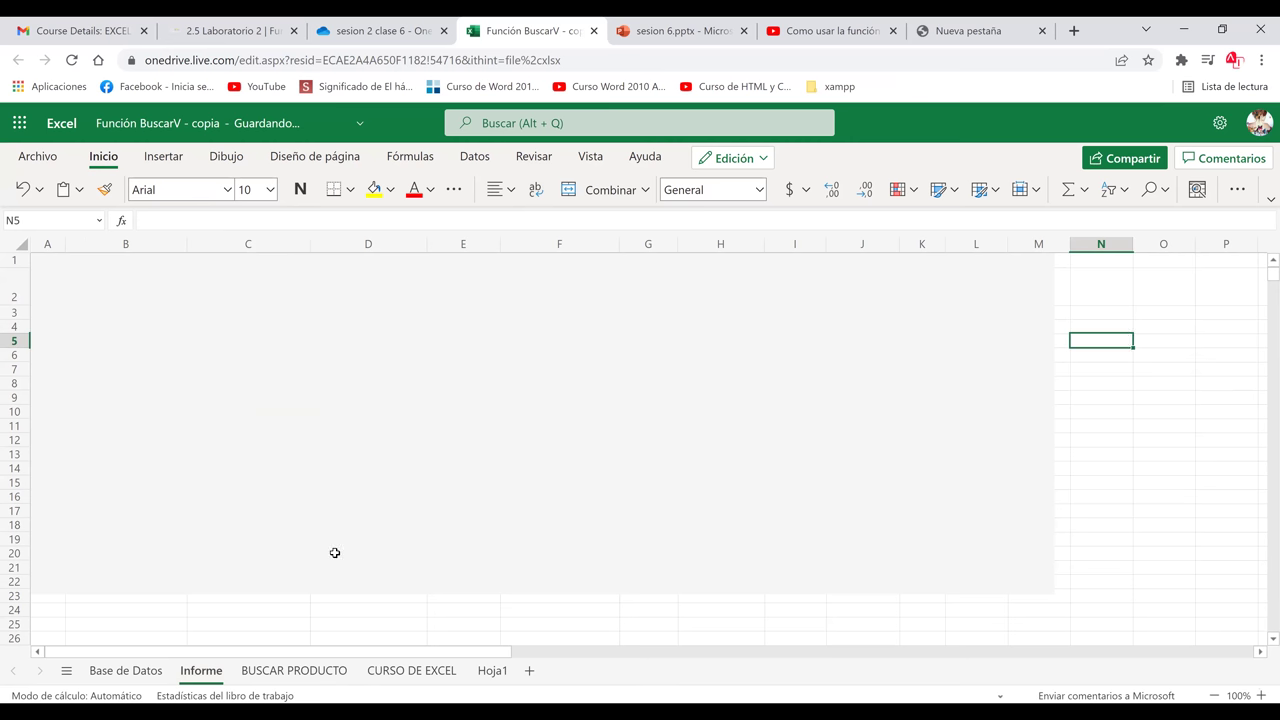
{"action": "left_click", "coordinate": [284, 676]}
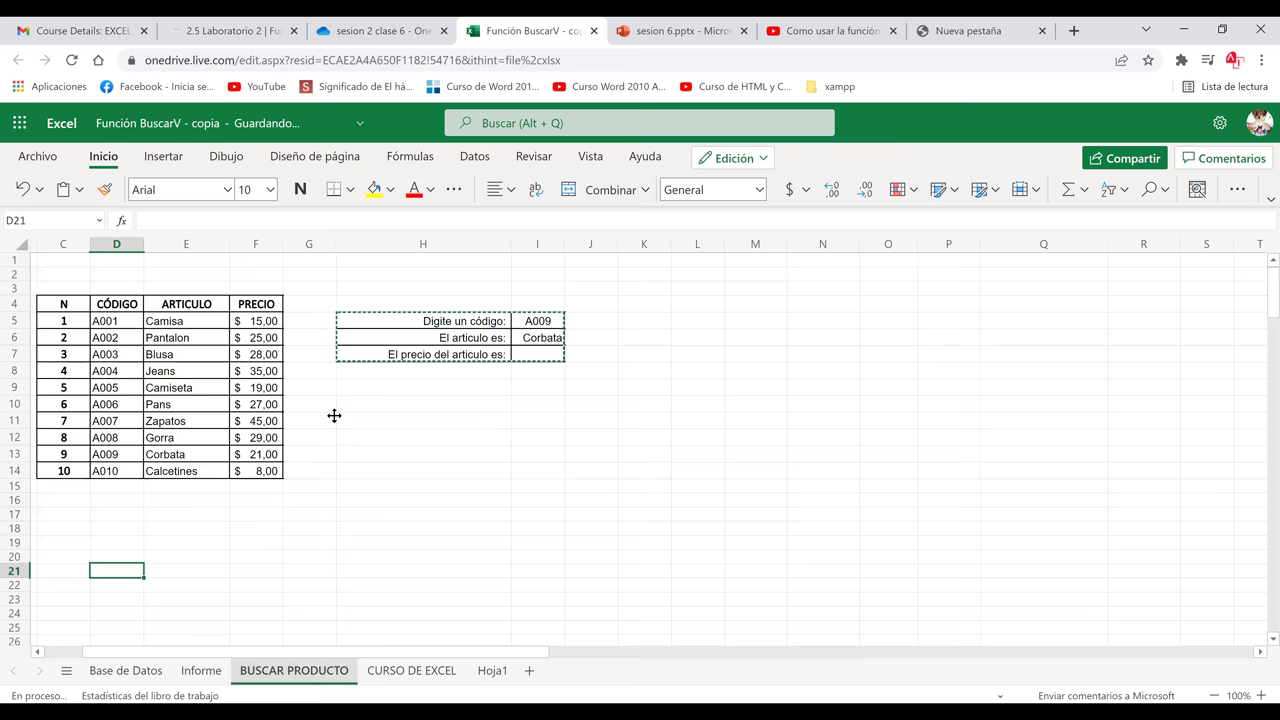
Return to the Informe sheet and start a BUSCARV formula in the Nombre del contacto cell D10, using B10 as the lookup value
{"action": "key", "text": "ctrl+Page_Up"}
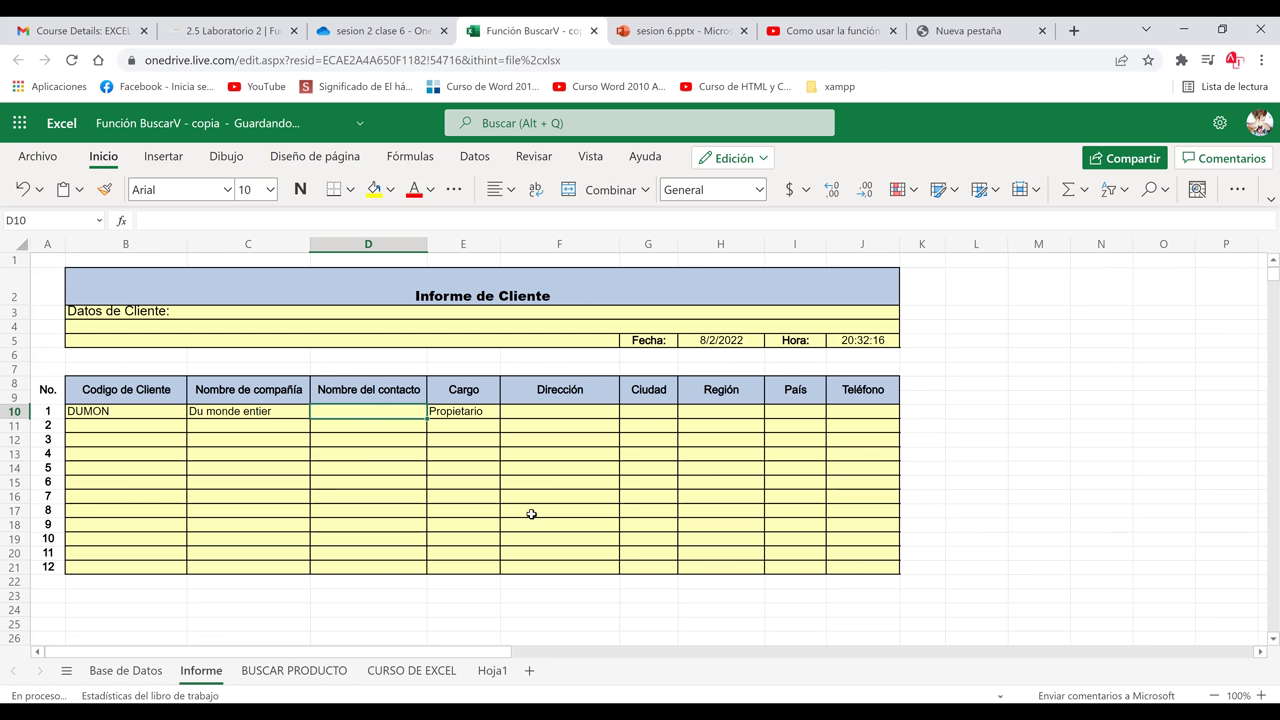
{"action": "type", "text": "="}
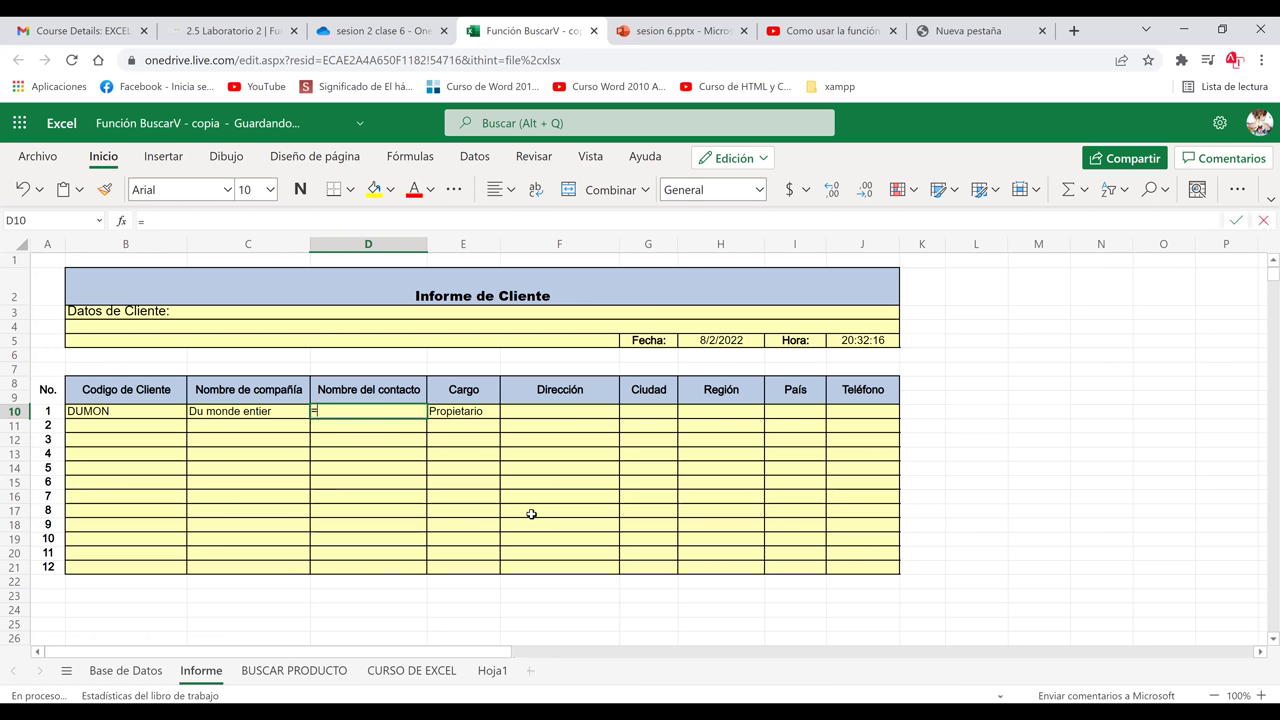
{"action": "type", "text": "bu"}
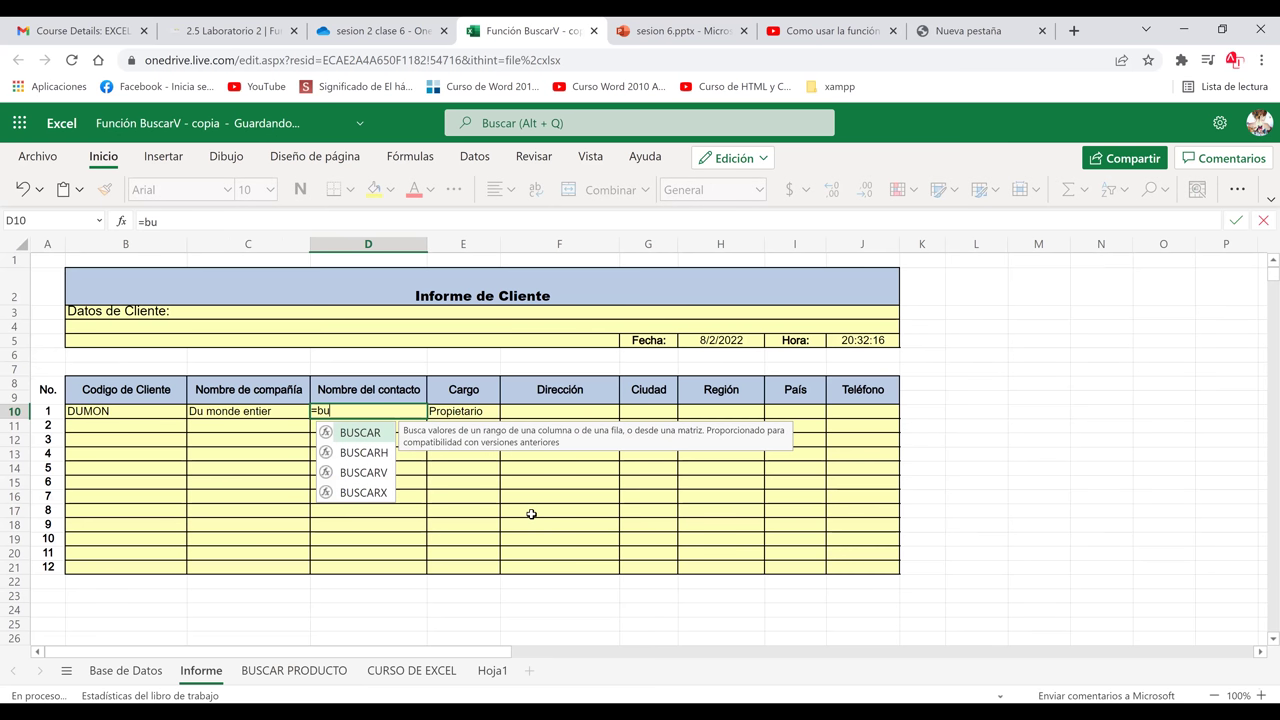
{"action": "type", "text": "sca"}
{"action": "type", "text": "rv("}
{"action": "left_click", "coordinate": [113, 412]}
{"action": "type", "text": ";"}
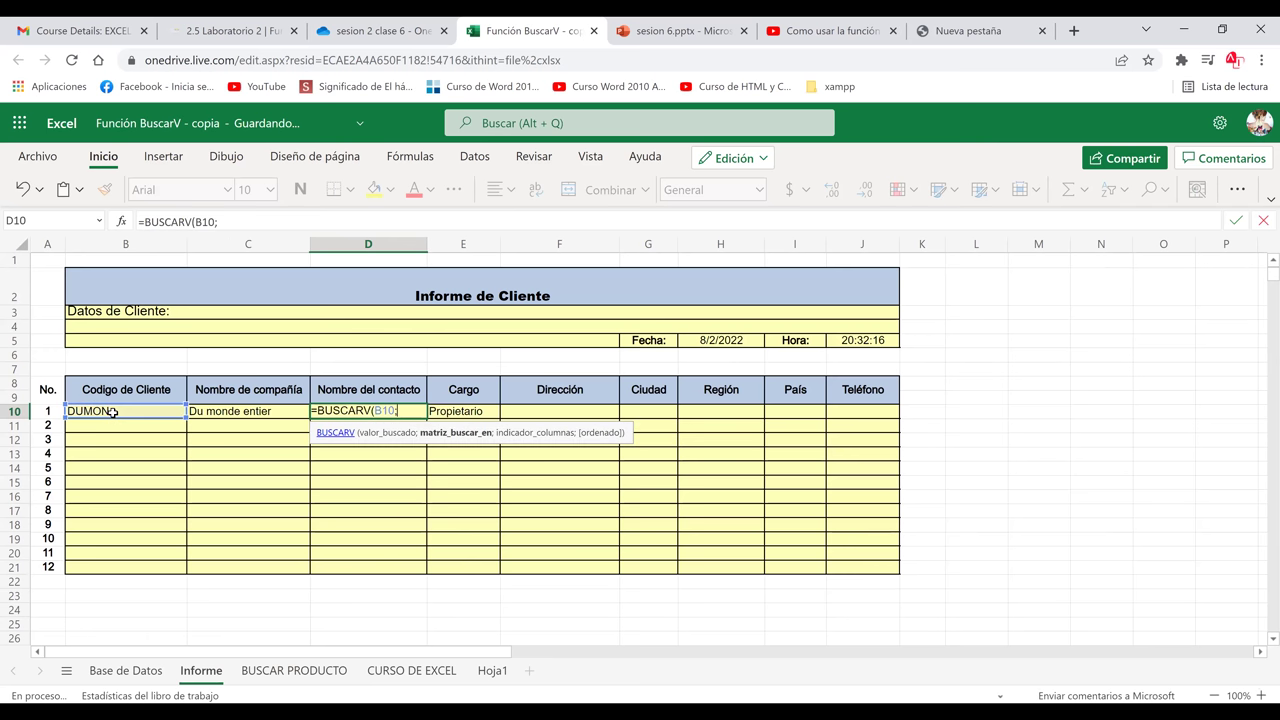
Set the lookup table of the D10 formula to A4:I94 on the Base de Datos sheet
{"action": "left_click", "coordinate": [142, 671]}
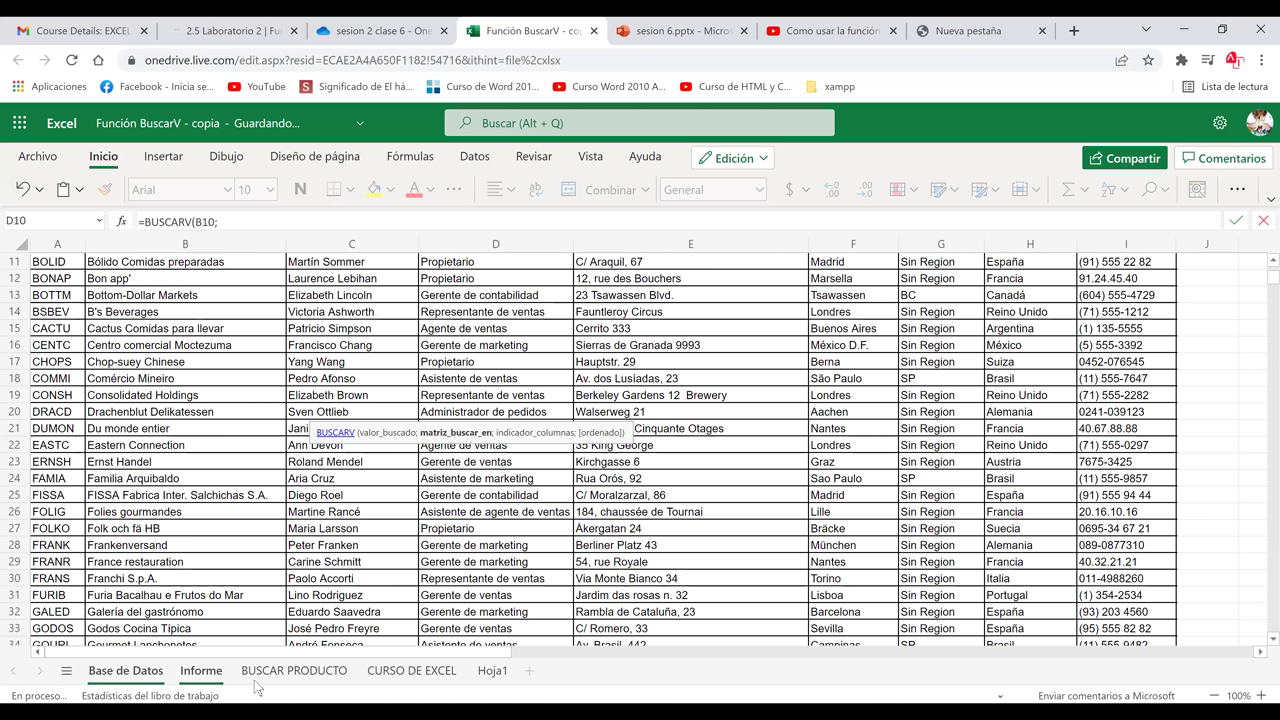
{"action": "left_click", "coordinate": [215, 678]}
{"action": "type", "text": "A4:I94;"}
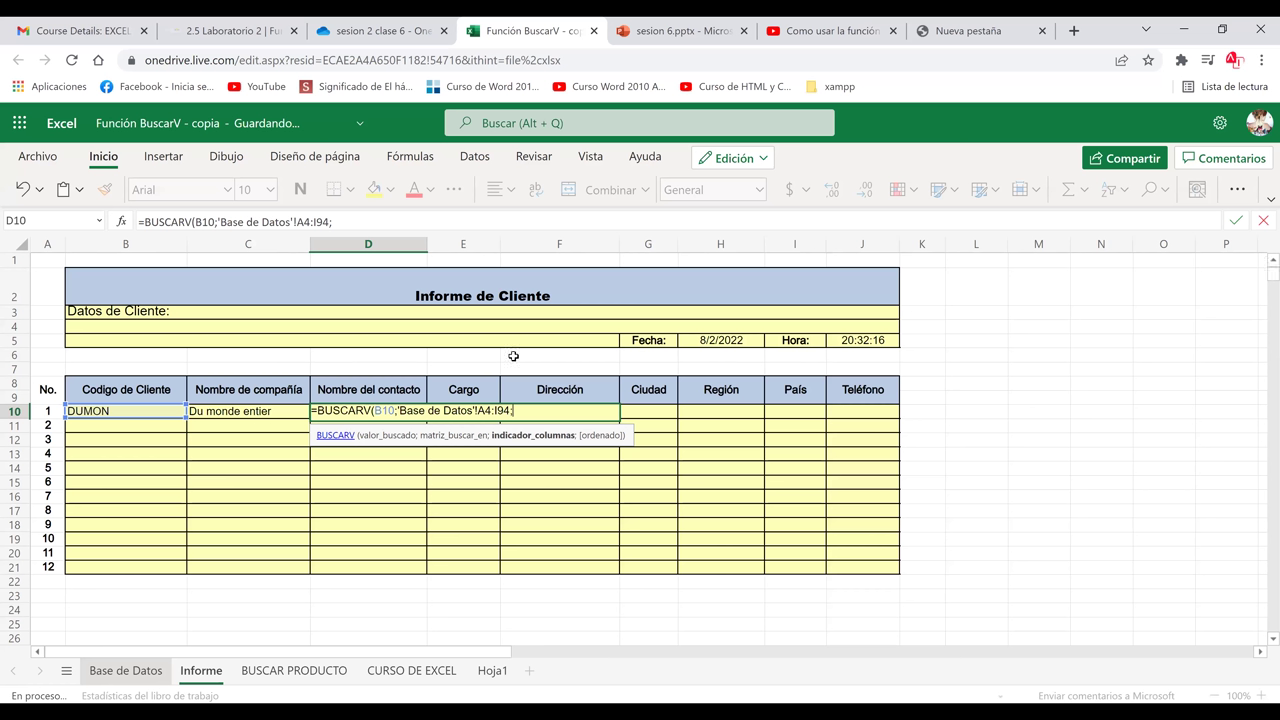
Check the Du monde entier record on the Base de Datos sheet and return to the Informe sheet
{"action": "key", "text": "ctrl+Page_Up"}
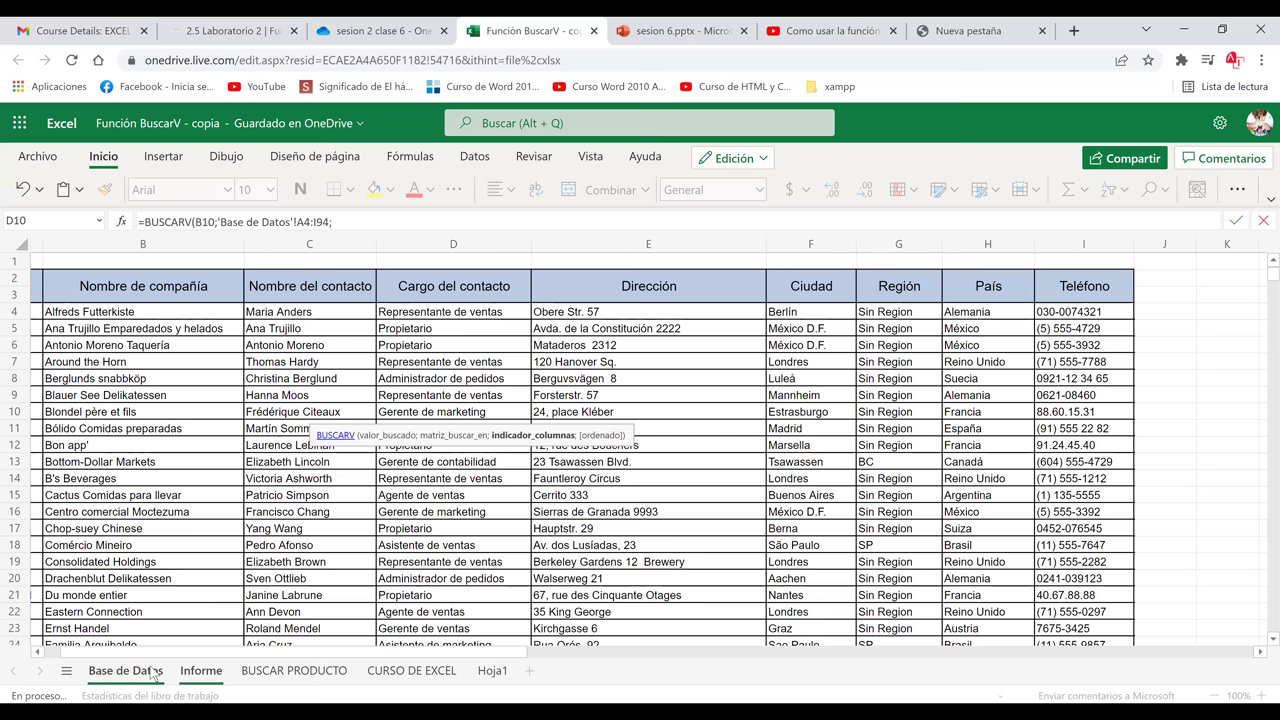
{"action": "left_click", "coordinate": [240, 596]}
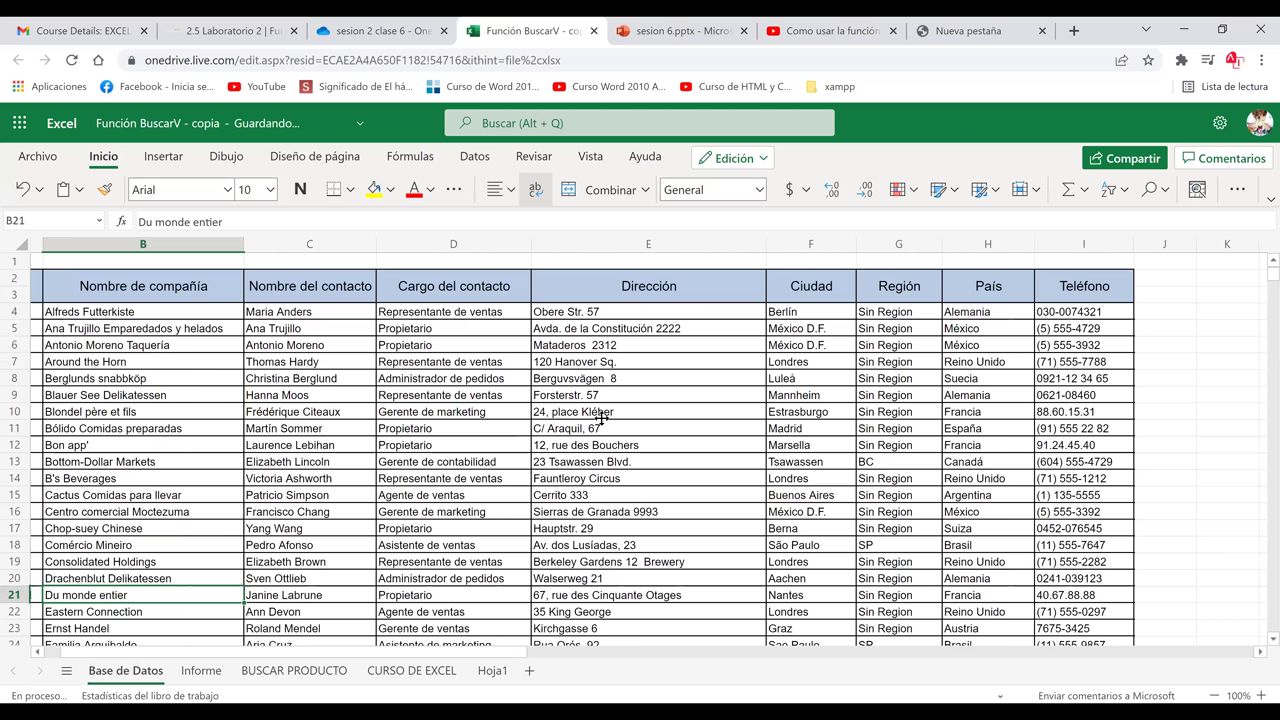
{"action": "key", "text": "ctrl+Page_Down"}
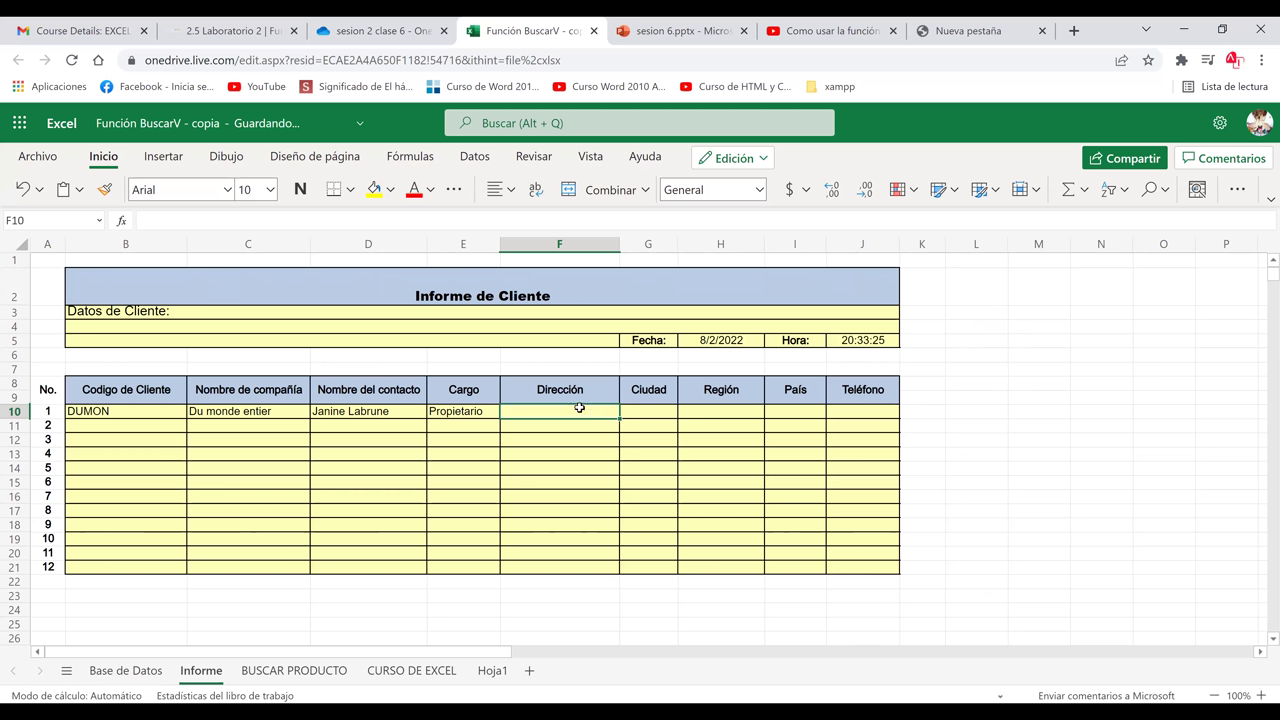
Enter the label Columna in cell L5, beside the Informe de Cliente report
{"action": "left_click", "coordinate": [970, 336]}
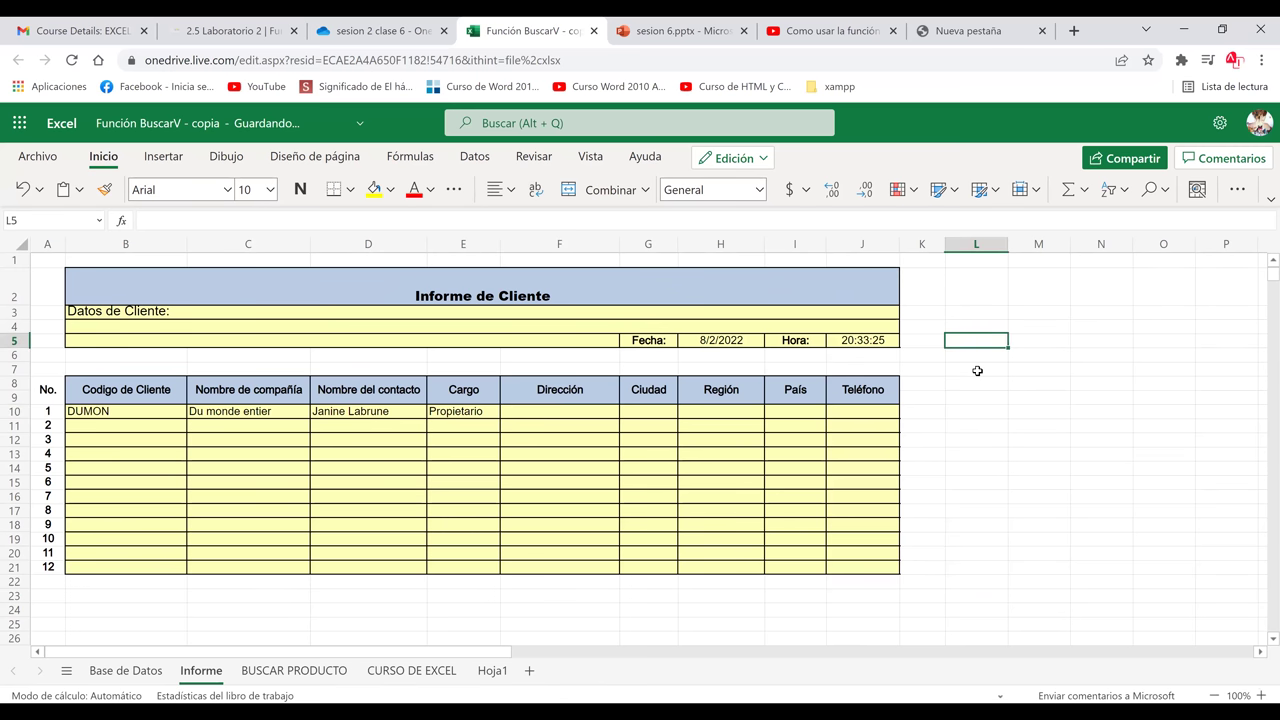
{"action": "type", "text": "Col"}
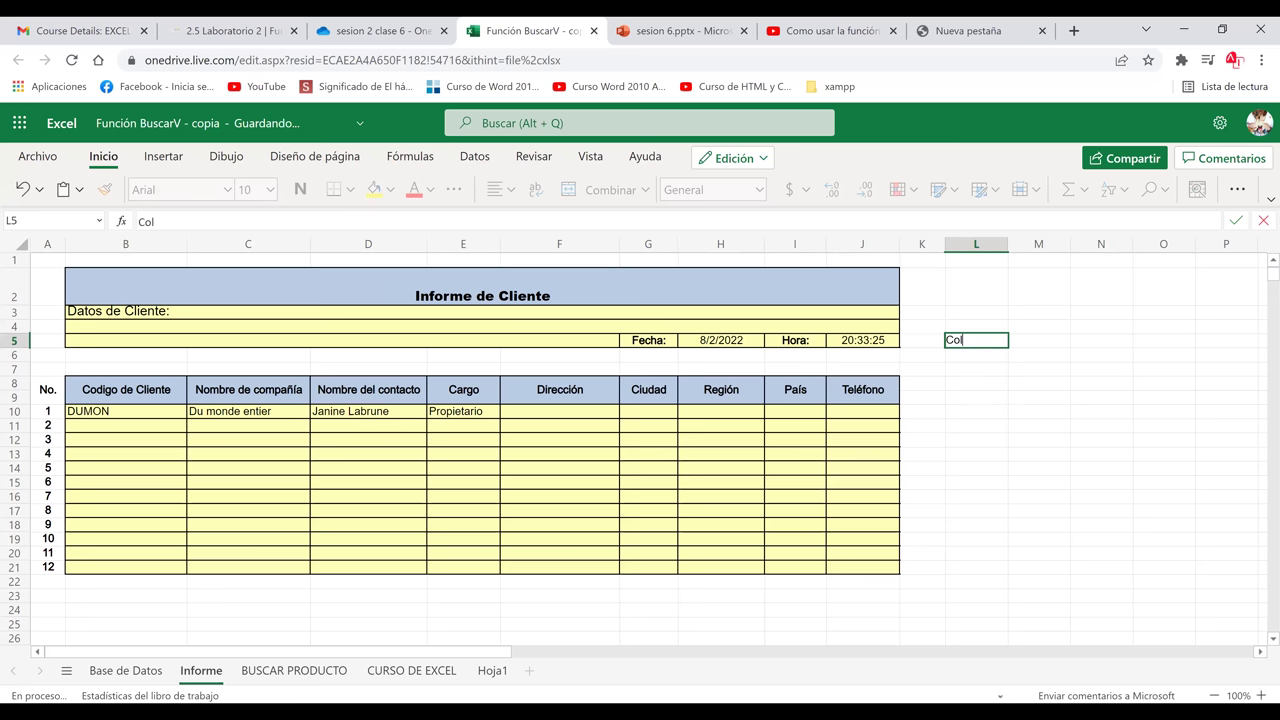
{"action": "type", "text": "umna"}
{"action": "left_click", "coordinate": [976, 383]}
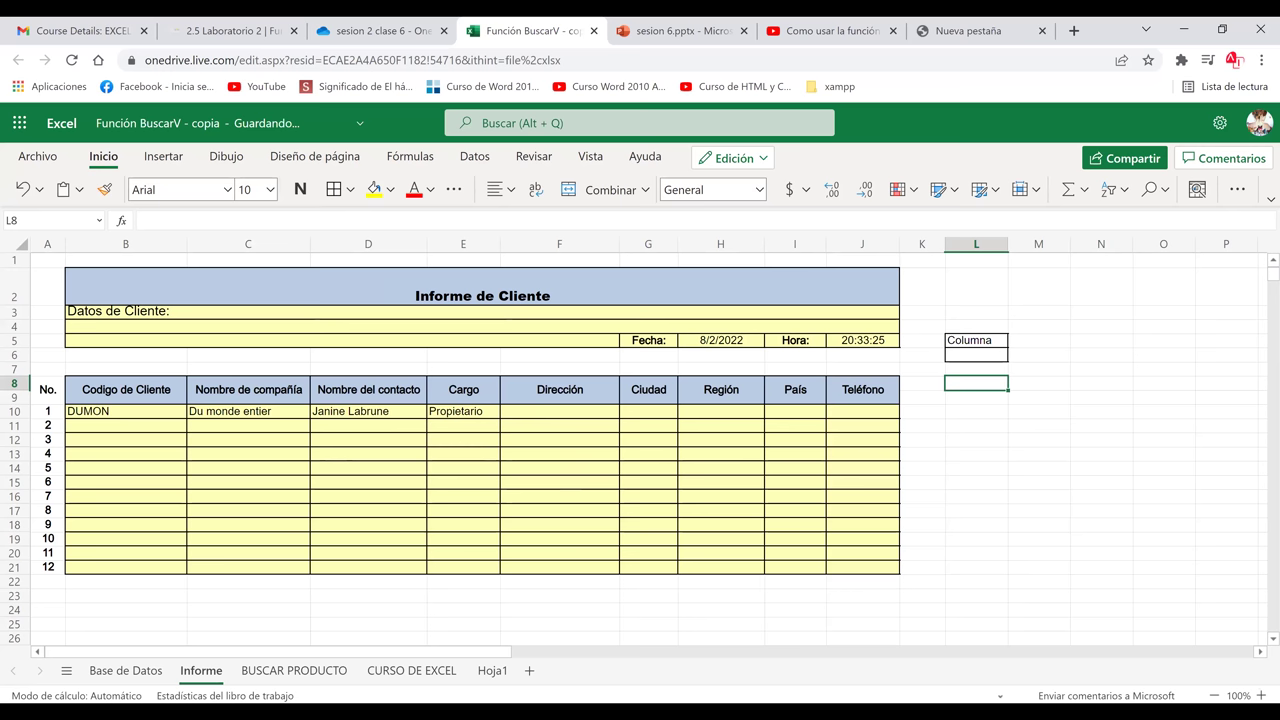
Start a BUSCARV formula in the Dirección cell F10, with B10 as the lookup value and A4:I94 on Base de Datos as the table
{"action": "left_click", "coordinate": [540, 411]}
{"action": "type", "text": "=BUSCARV("}
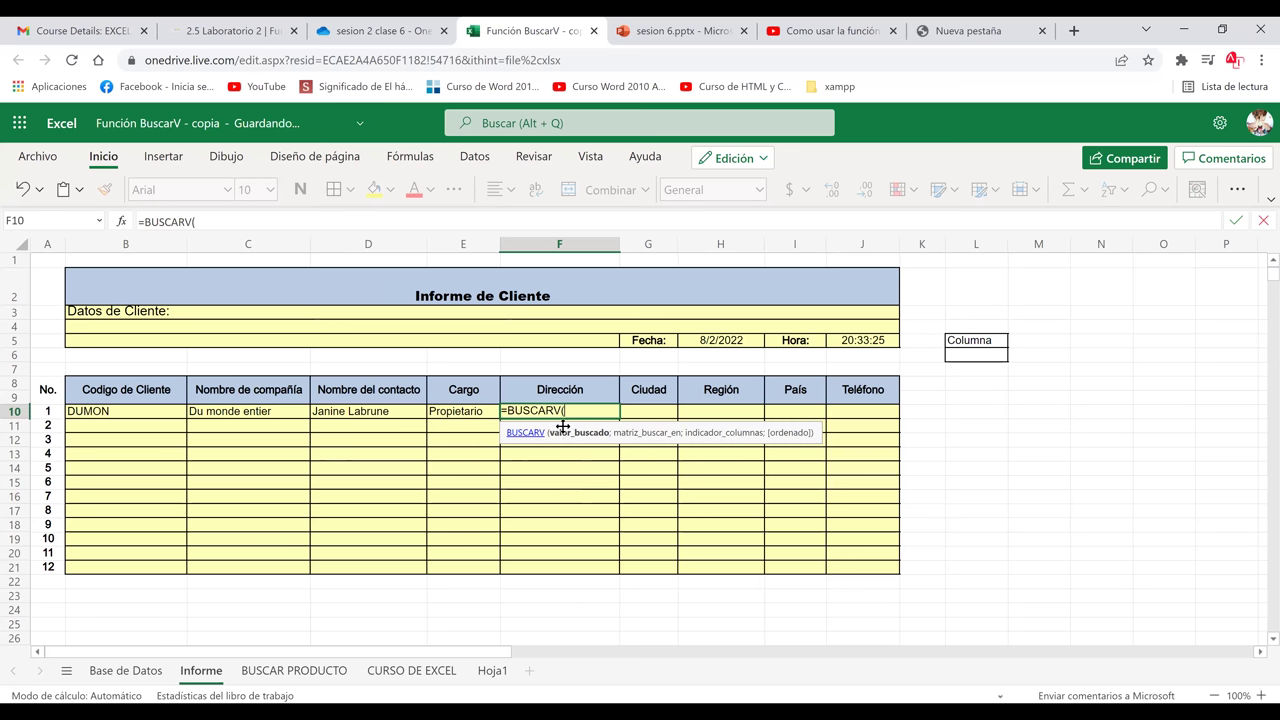
{"action": "left_click", "coordinate": [122, 411]}
{"action": "type", "text": ";"}
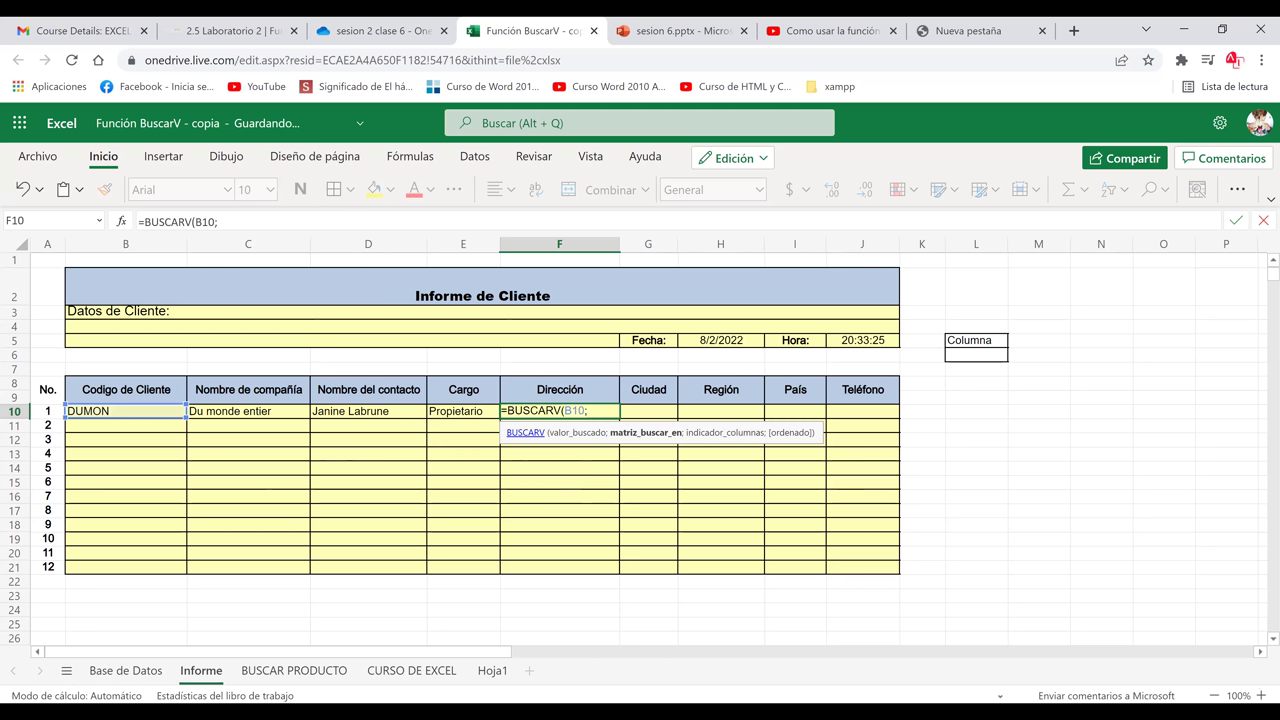
{"action": "left_click", "coordinate": [128, 671]}
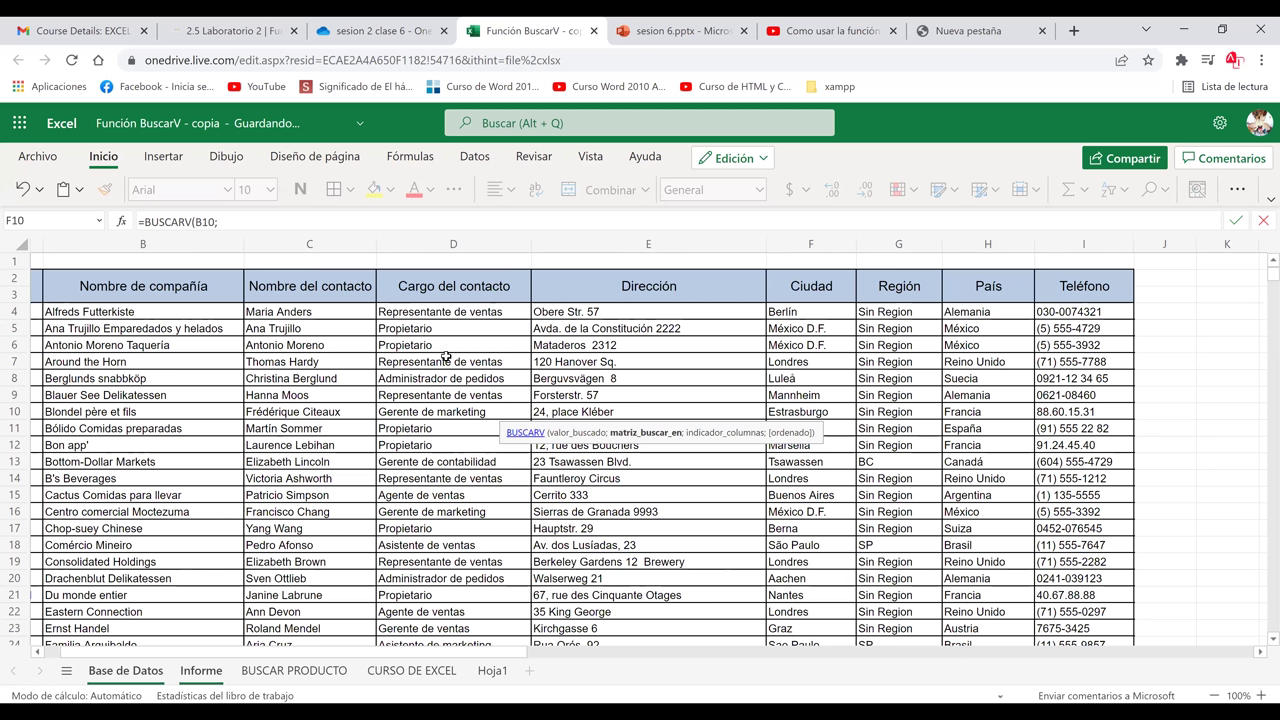
{"action": "left_click", "coordinate": [203, 675]}
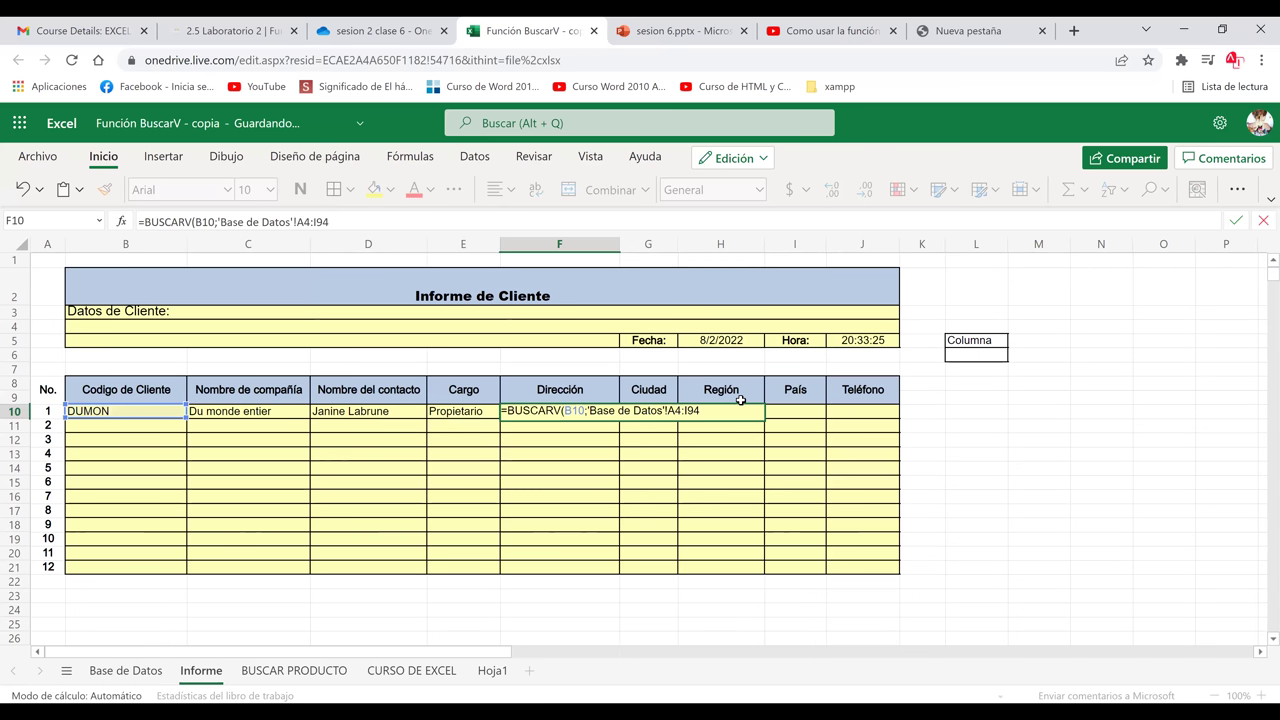
{"action": "type", "text": ";"}
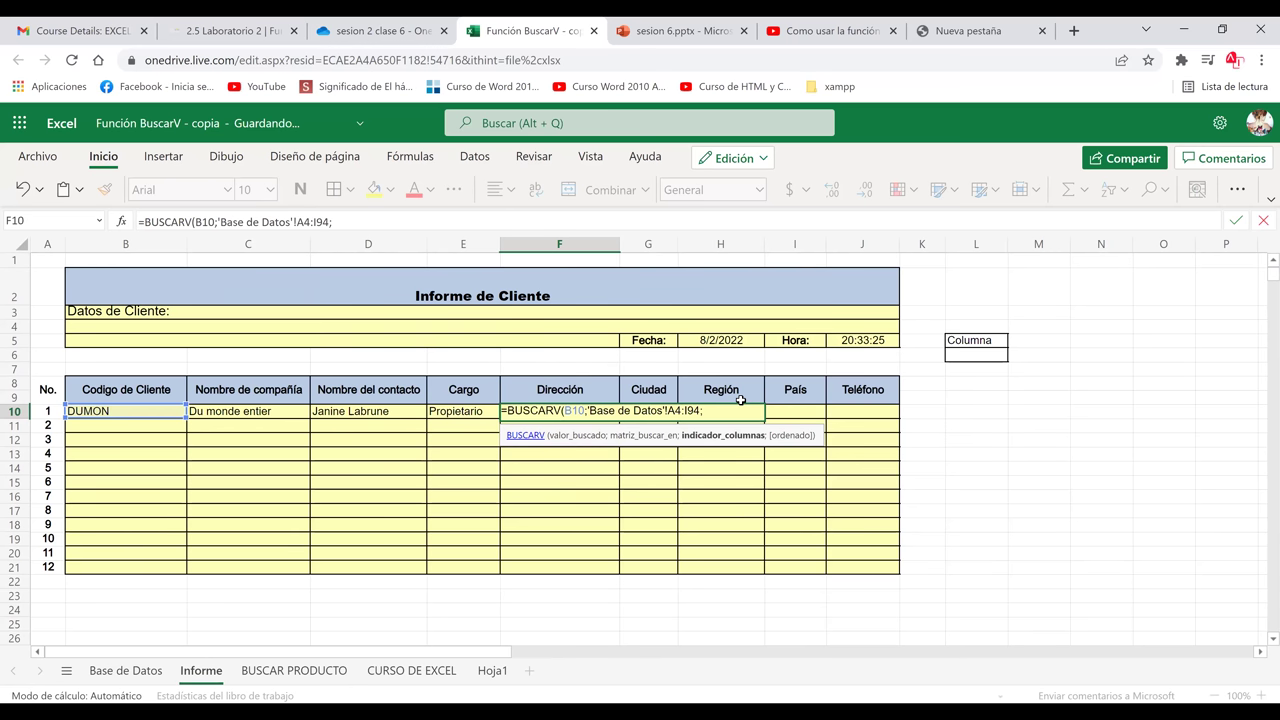
Try to complete the Dirección formula with Base de Datos C8 as column index, followed by Informe L6 and falso
{"action": "left_click", "coordinate": [126, 671]}
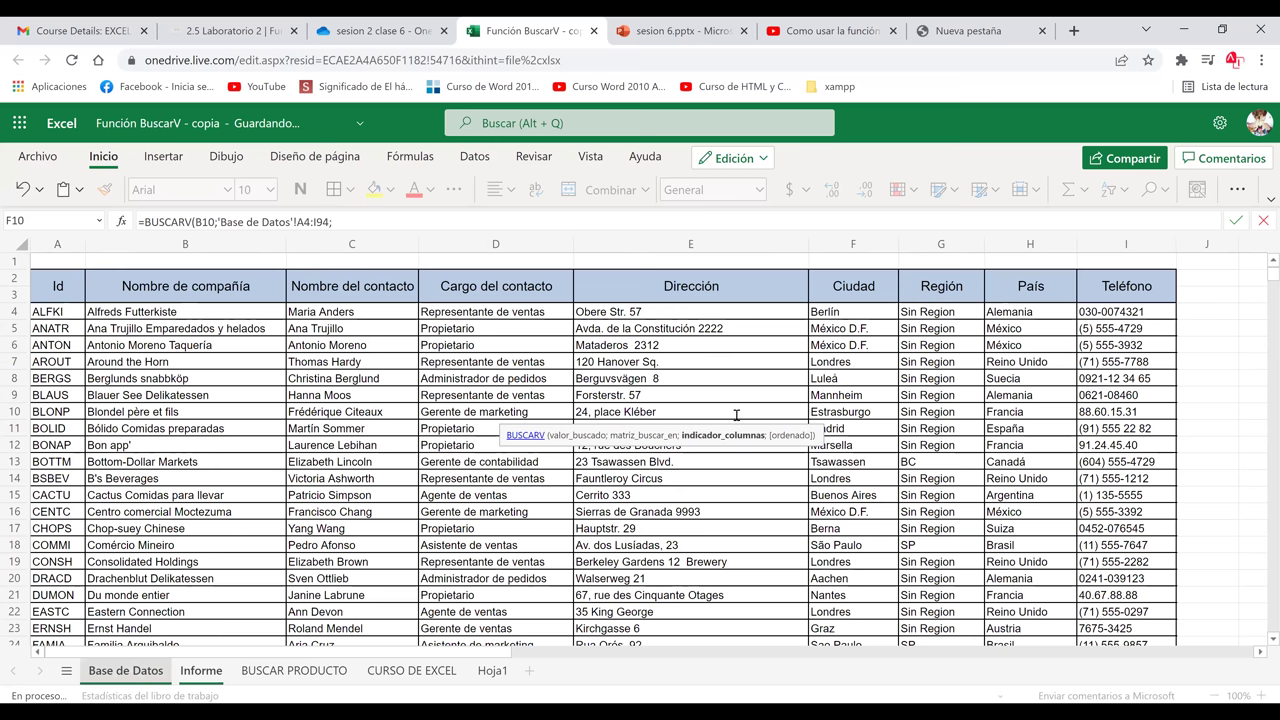
{"action": "left_click", "coordinate": [838, 394]}
{"action": "type", "text": ";"}
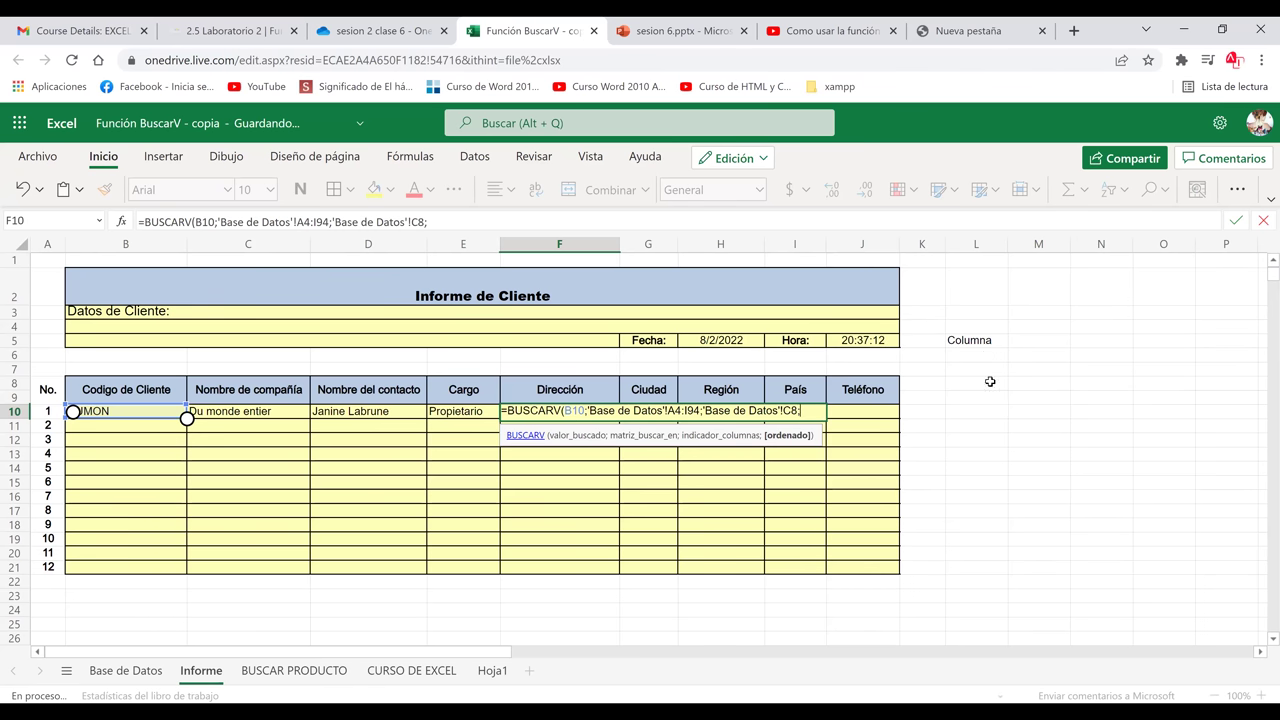
{"action": "left_click", "coordinate": [984, 356]}
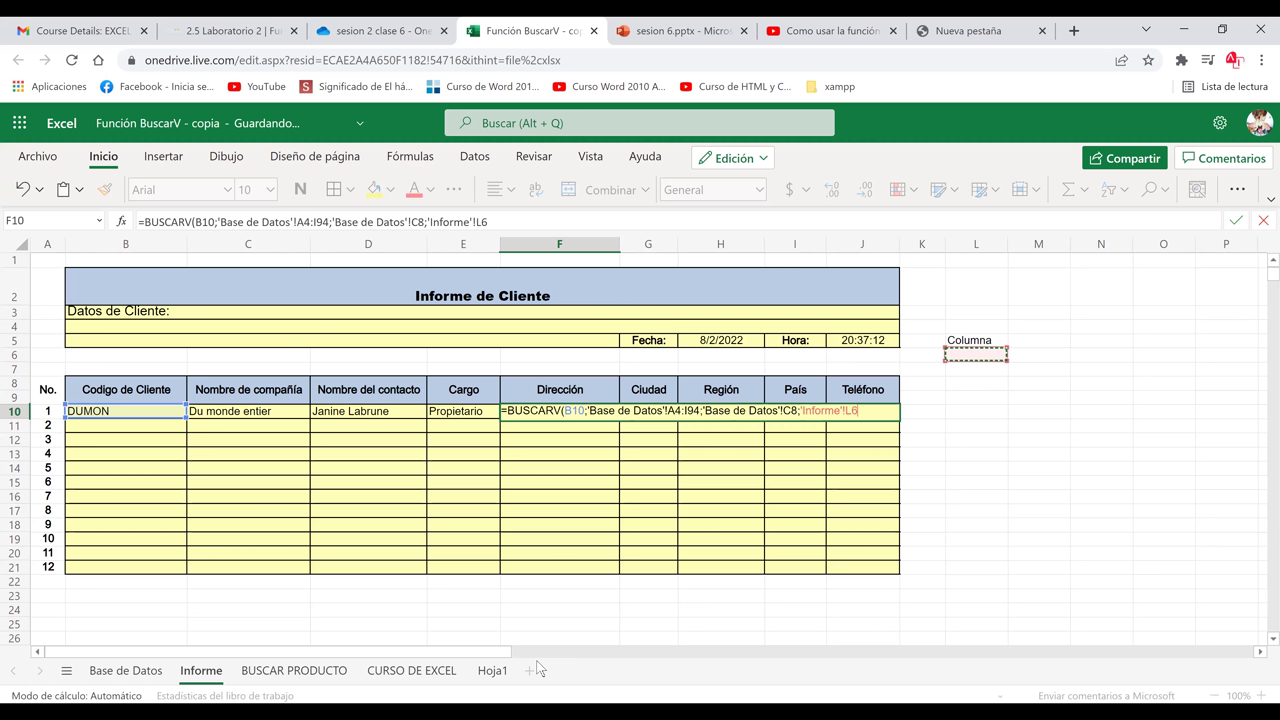
{"action": "type", "text": ";"}
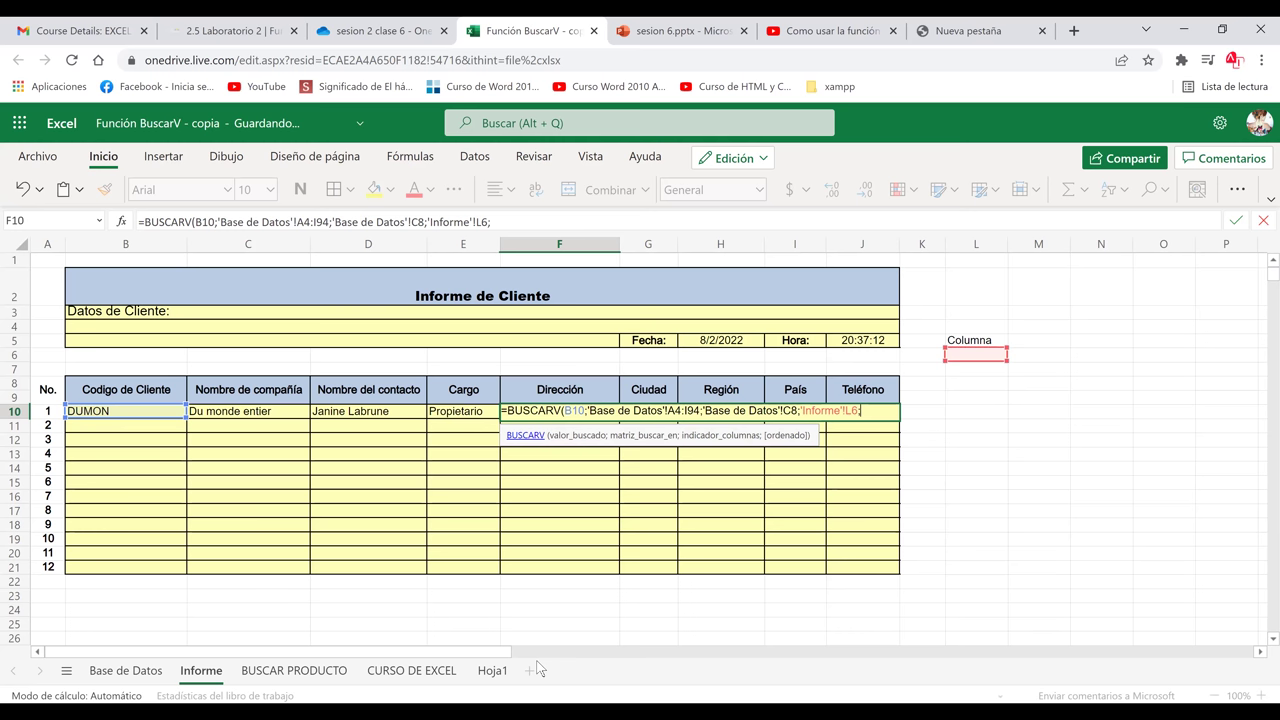
{"action": "type", "text": "falso"}
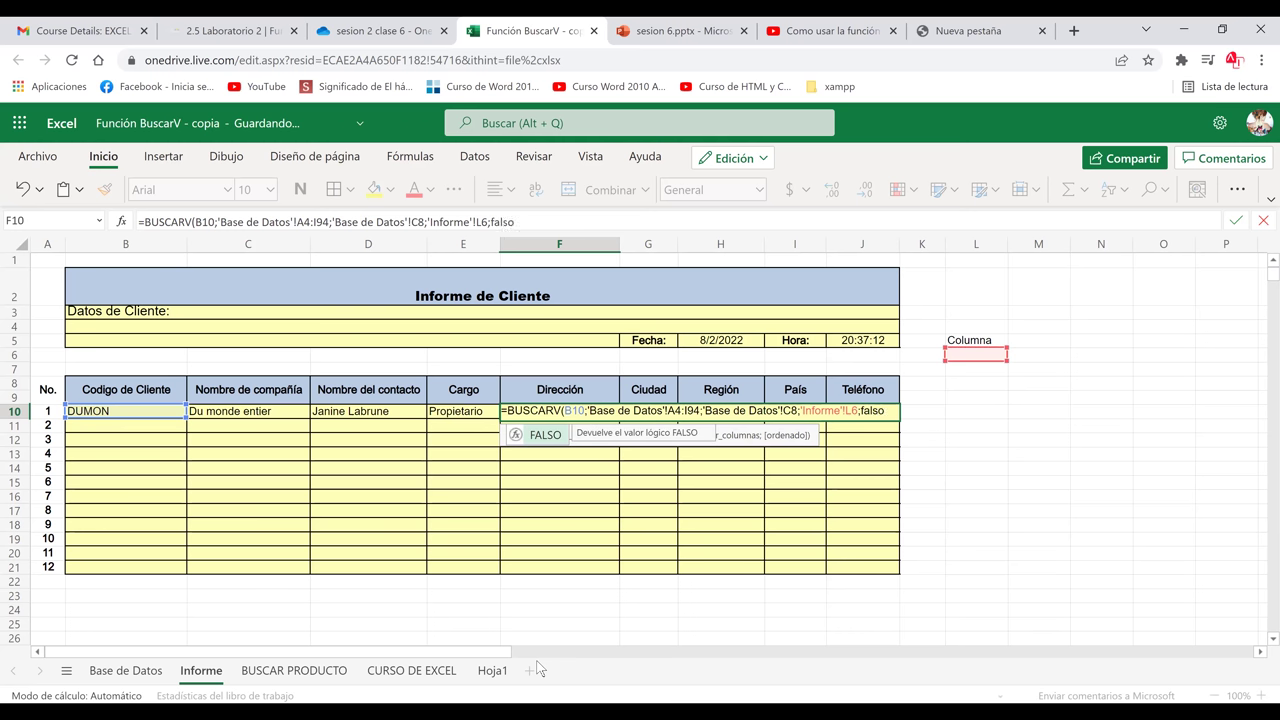
{"action": "type", "text": ")"}
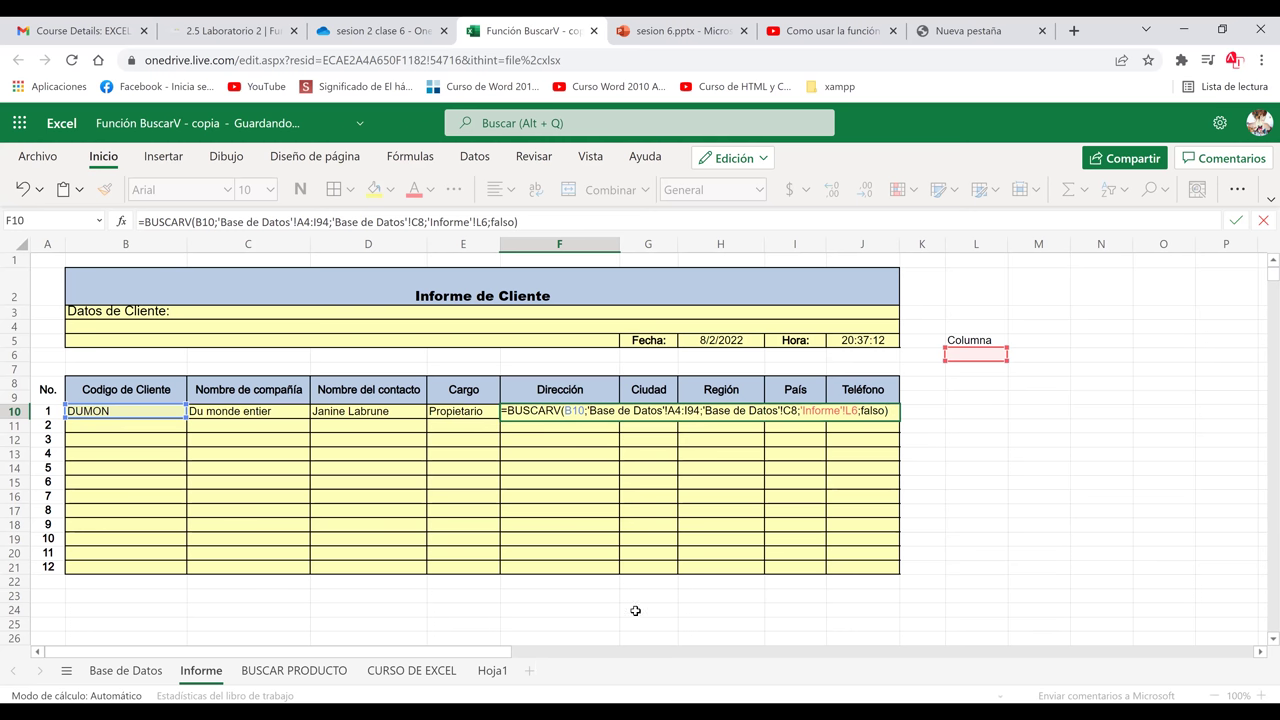
{"action": "key", "text": "Return"}
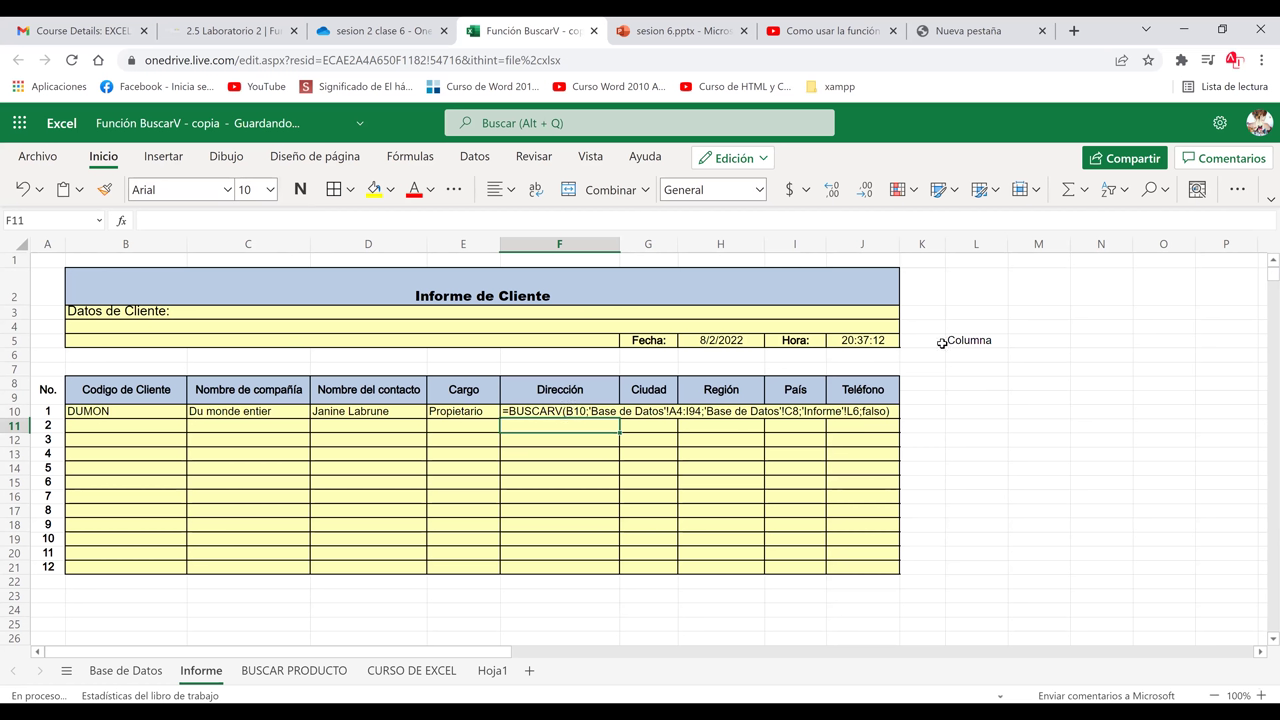
Enter the column number 5 in cell L6, below the Columna label
{"action": "left_click", "coordinate": [975, 356]}
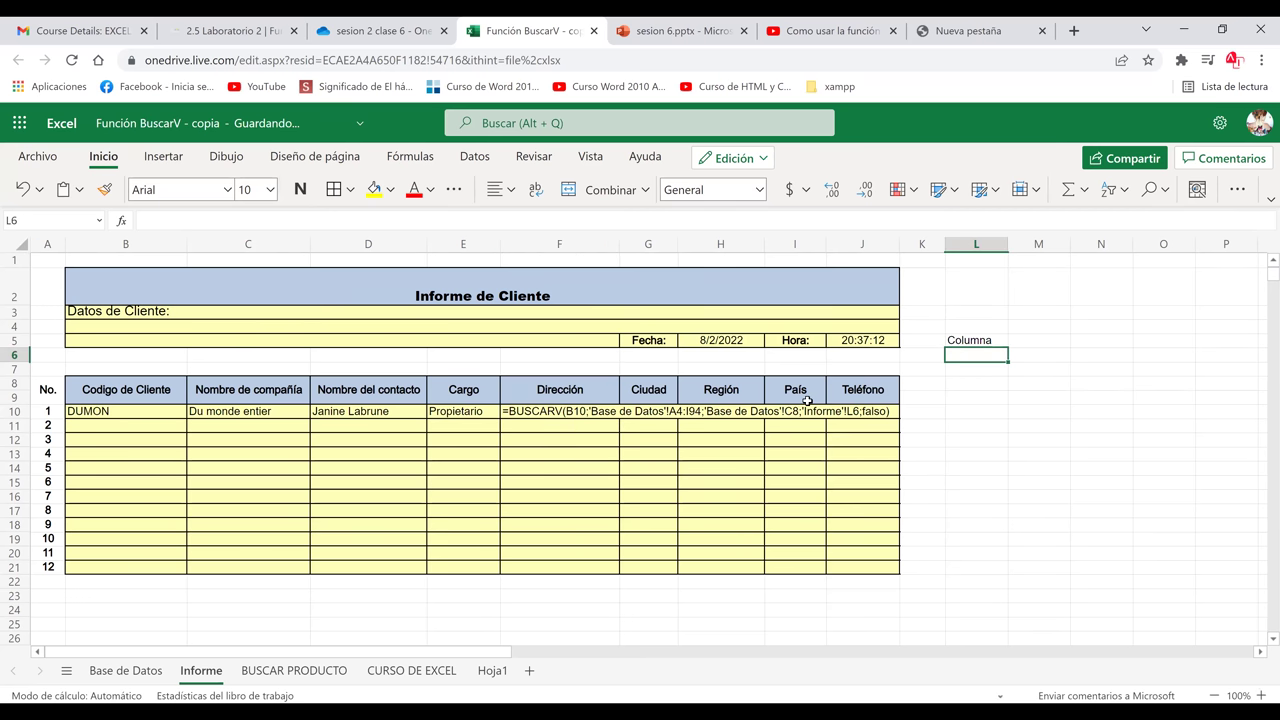
{"action": "left_click", "coordinate": [590, 424]}
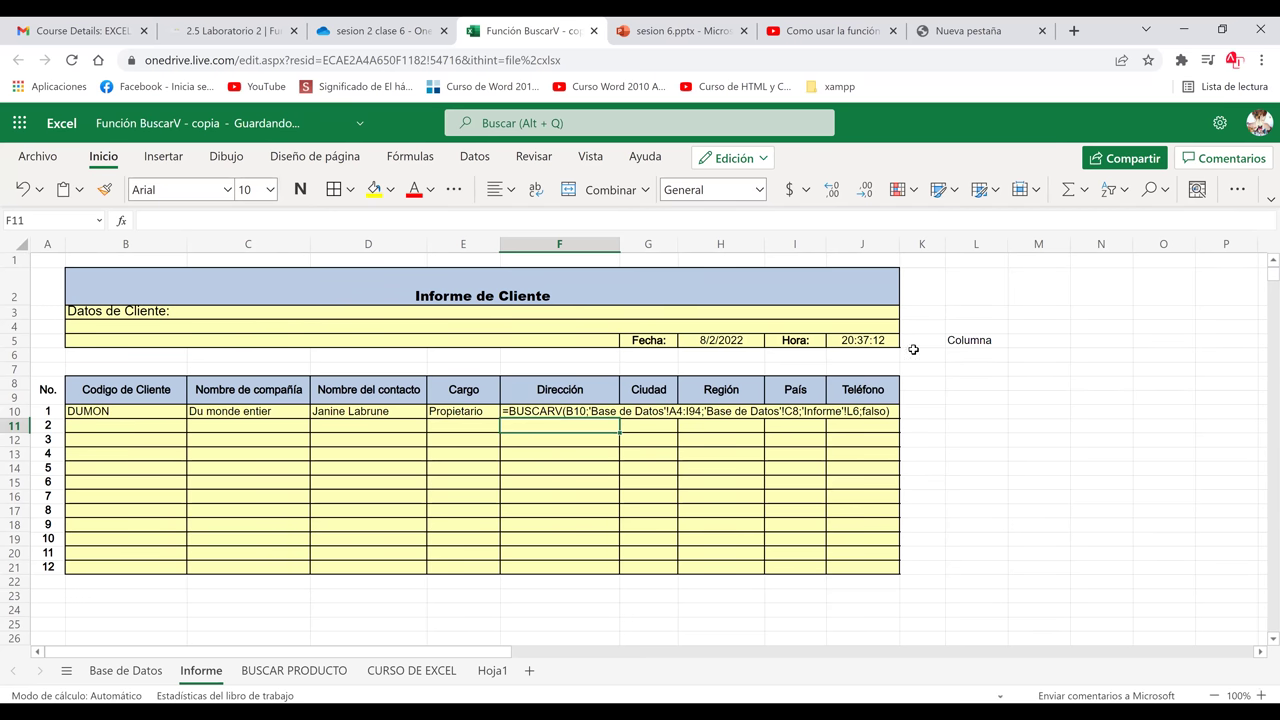
{"action": "left_click", "coordinate": [968, 354]}
{"action": "type", "text": "5"}
{"action": "key", "text": "Return"}
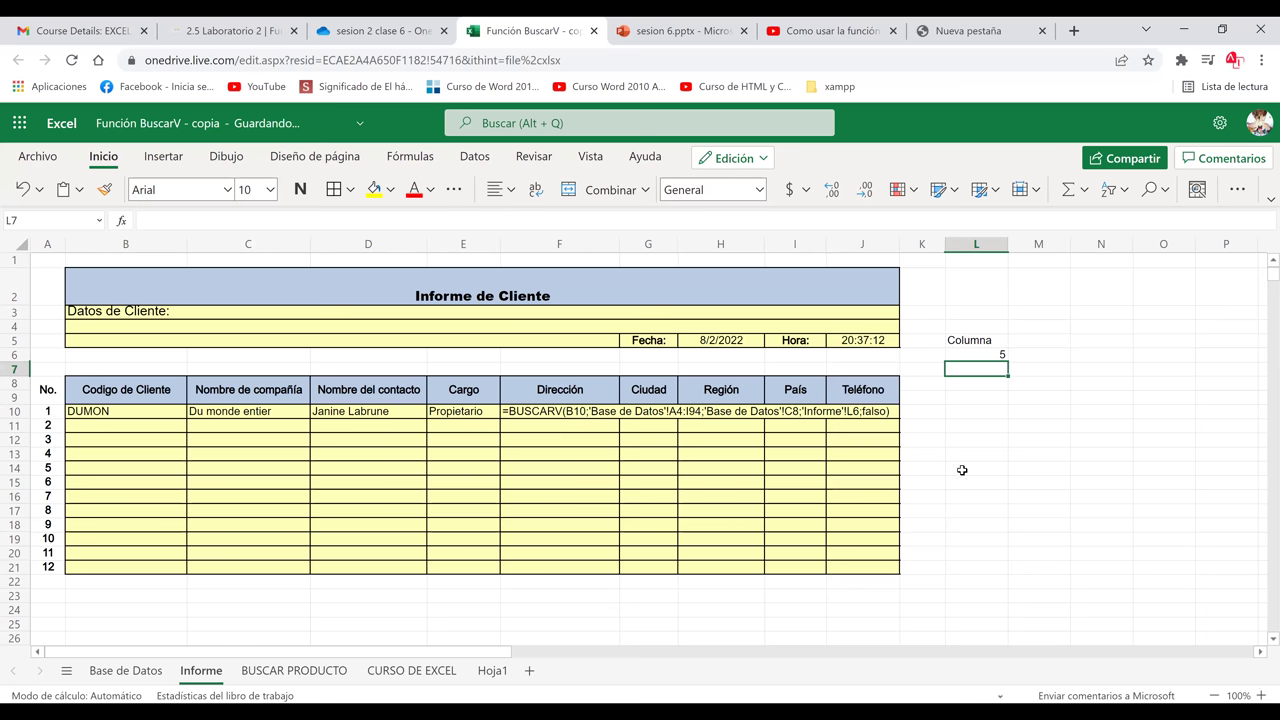
Remove the wrong arguments from the F10 formula and reselect A4:I94 on Base de Datos as its lookup table
{"action": "double_click", "coordinate": [538, 411]}
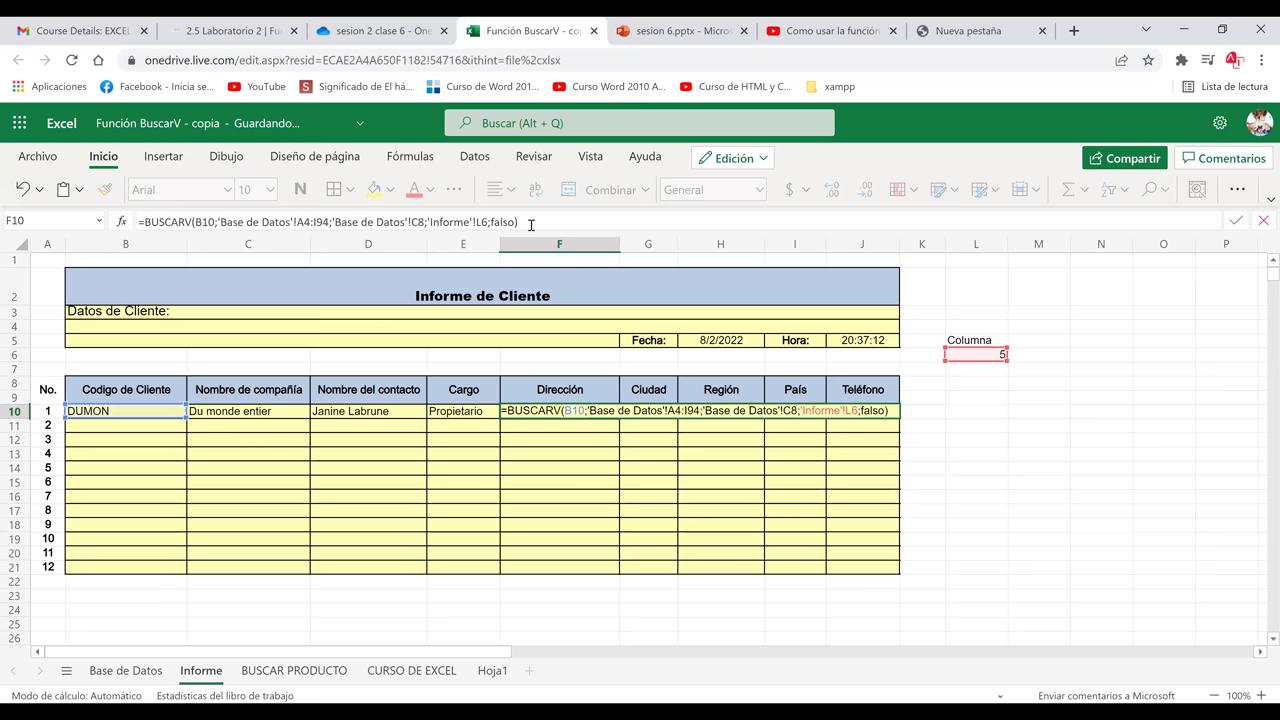
{"action": "key", "text": "BackSpace"}
{"action": "key", "text": "BackSpace"}
{"action": "key", "text": "BackSpace"}
{"action": "key", "text": "BackSpace"}
{"action": "key", "text": "BackSpace"}
{"action": "key", "text": "BackSpace"}
{"action": "key", "text": "BackSpace"}
{"action": "key", "text": "BackSpace"}
{"action": "key", "text": "BackSpace"}
{"action": "key", "text": "BackSpace"}
{"action": "key", "text": "BackSpace"}
{"action": "key", "text": "BackSpace"}
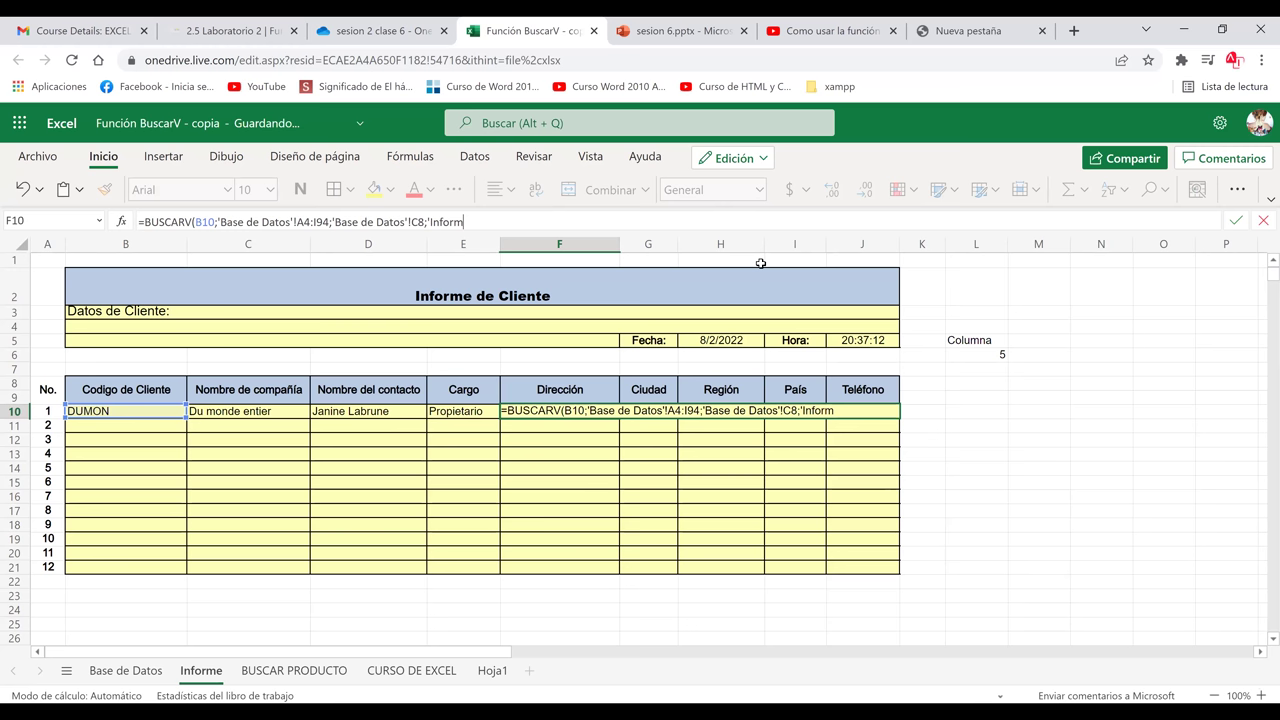
{"action": "key", "text": "BackSpace"}
{"action": "key", "text": "BackSpace"}
{"action": "key", "text": "BackSpace"}
{"action": "key", "text": "BackSpace"}
{"action": "key", "text": "BackSpace"}
{"action": "key", "text": "BackSpace"}
{"action": "key", "text": "BackSpace"}
{"action": "key", "text": "BackSpace"}
{"action": "key", "text": "BackSpace"}
{"action": "key", "text": "BackSpace"}
{"action": "key", "text": "BackSpace"}
{"action": "key", "text": "BackSpace"}
{"action": "key", "text": "BackSpace"}
{"action": "key", "text": "BackSpace"}
{"action": "key", "text": "BackSpace"}
{"action": "key", "text": "BackSpace"}
{"action": "key", "text": "BackSpace"}
{"action": "key", "text": "BackSpace"}
{"action": "key", "text": "BackSpace"}
{"action": "key", "text": "BackSpace"}
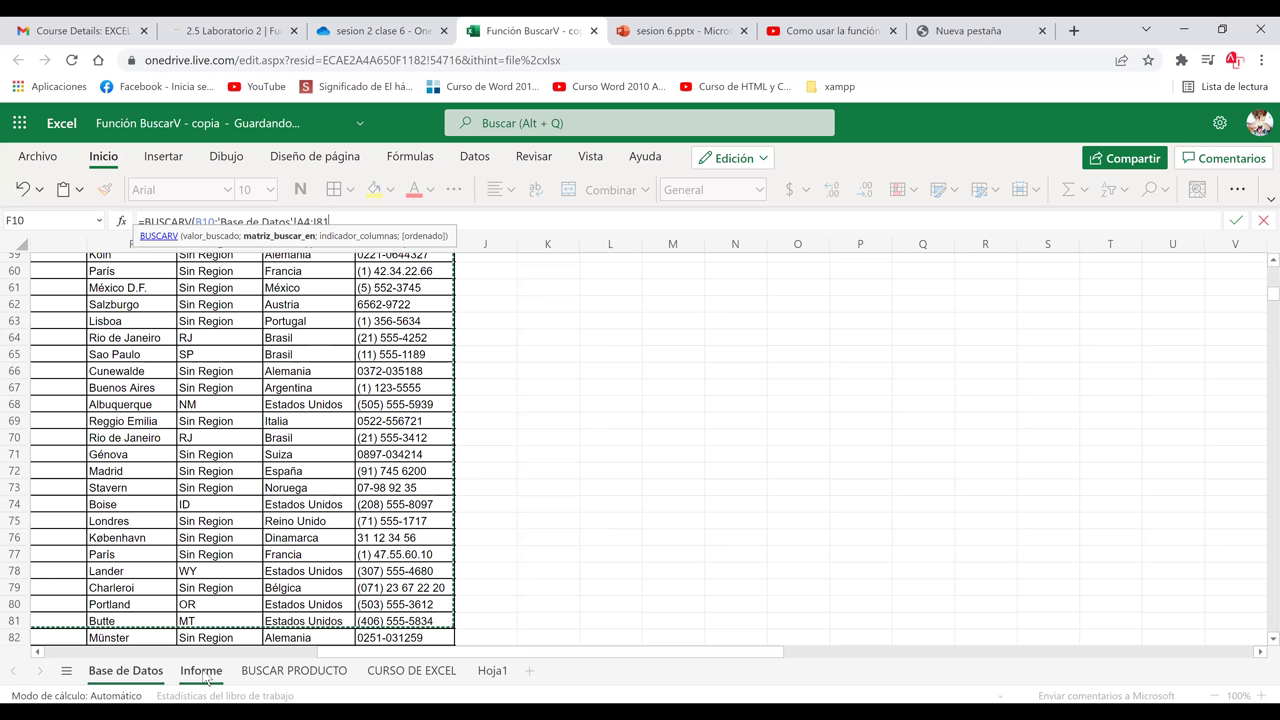
{"action": "type", "text": ";"}
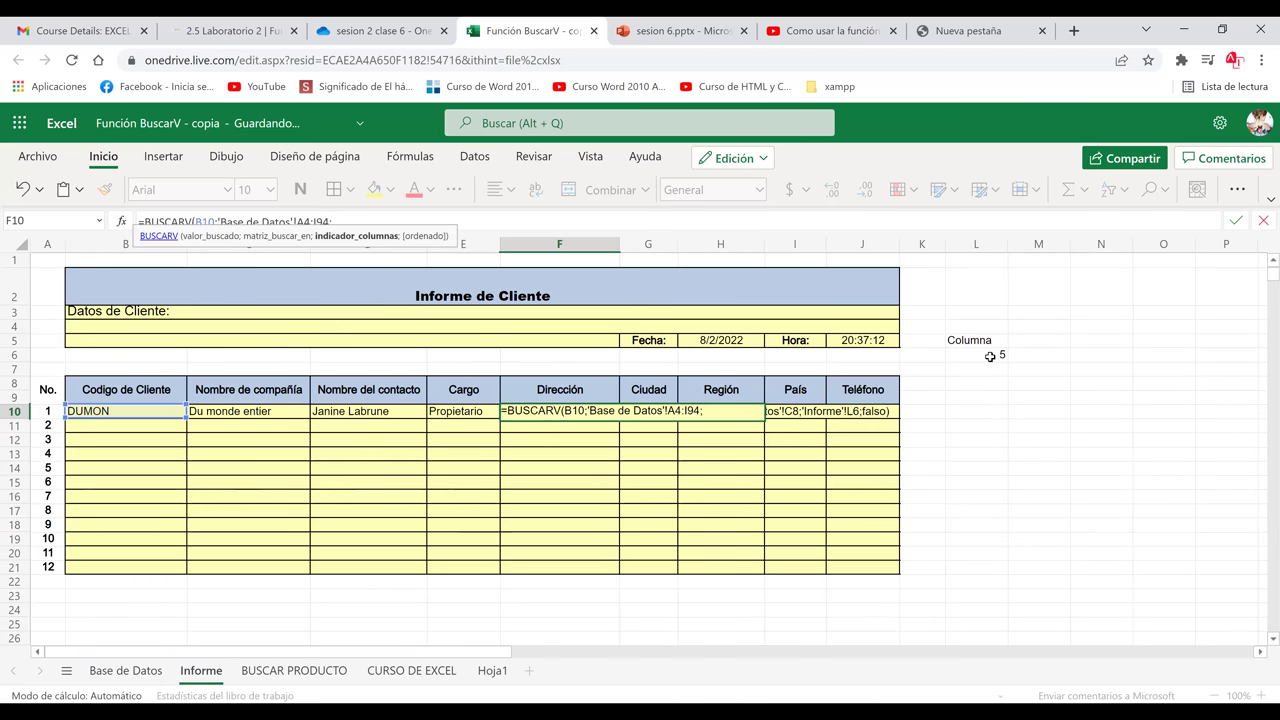
Try to complete the F10 Dirección formula with Informe L6 as the column index and falso as the match type
{"action": "left_click", "coordinate": [990, 356]}
{"action": "type", "text": ";"}
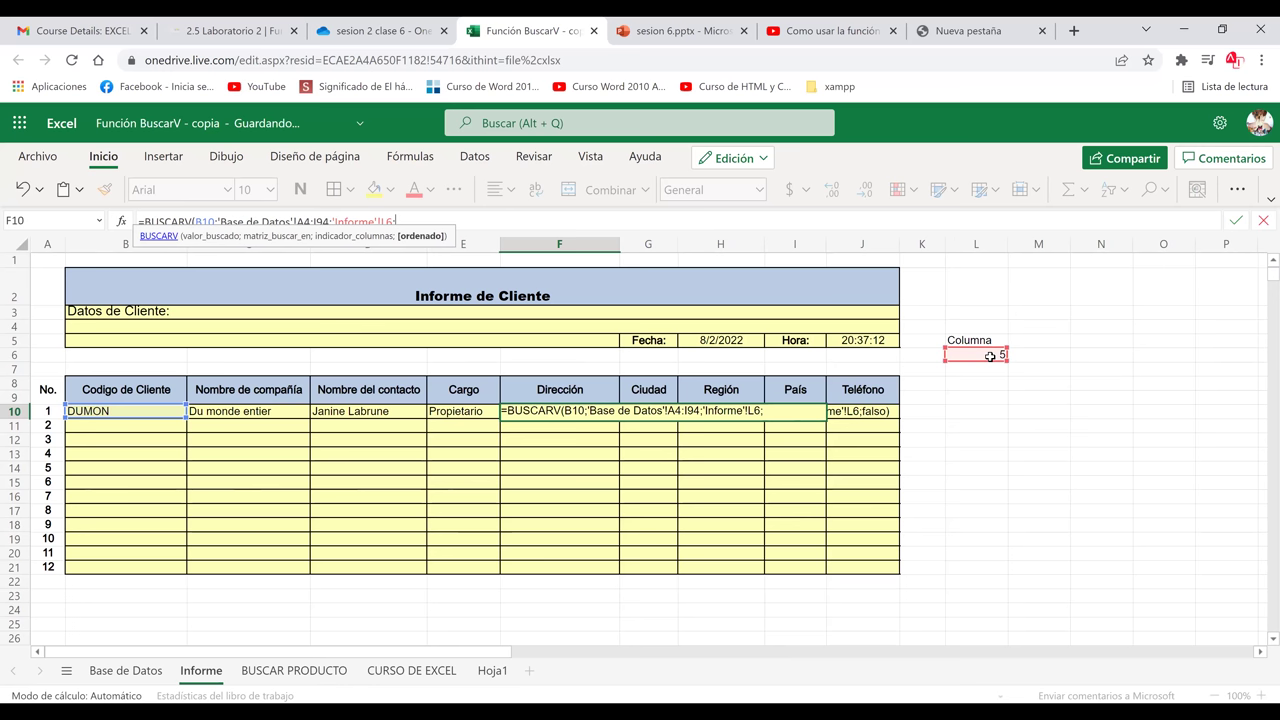
{"action": "type", "text": "falso)"}
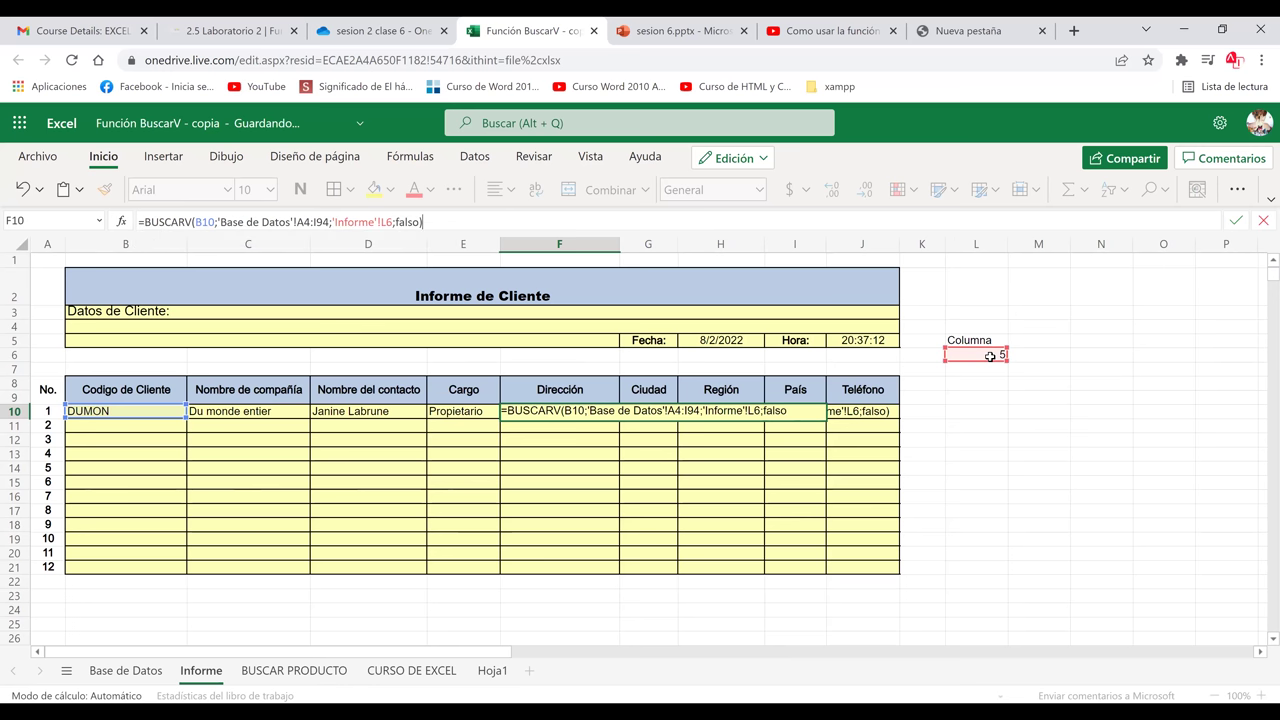
{"action": "left_click", "coordinate": [990, 368]}
{"action": "left_click", "coordinate": [586, 442]}
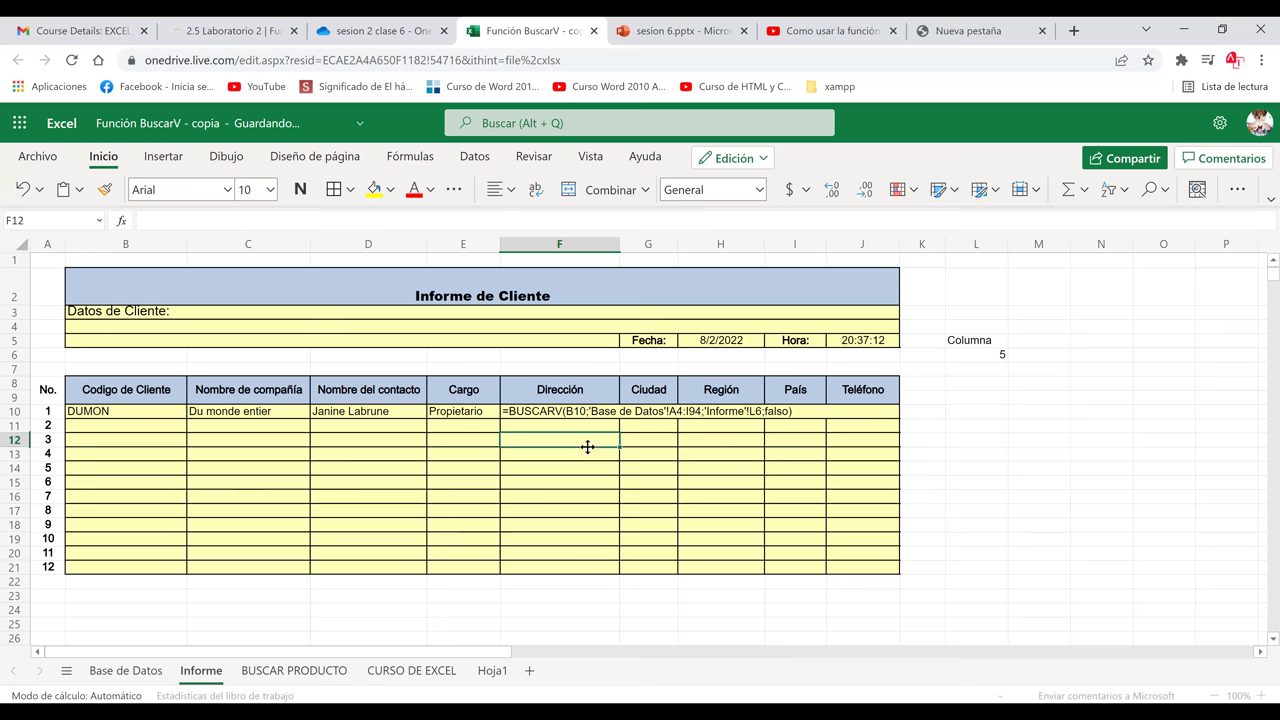
{"action": "left_click", "coordinate": [983, 356]}
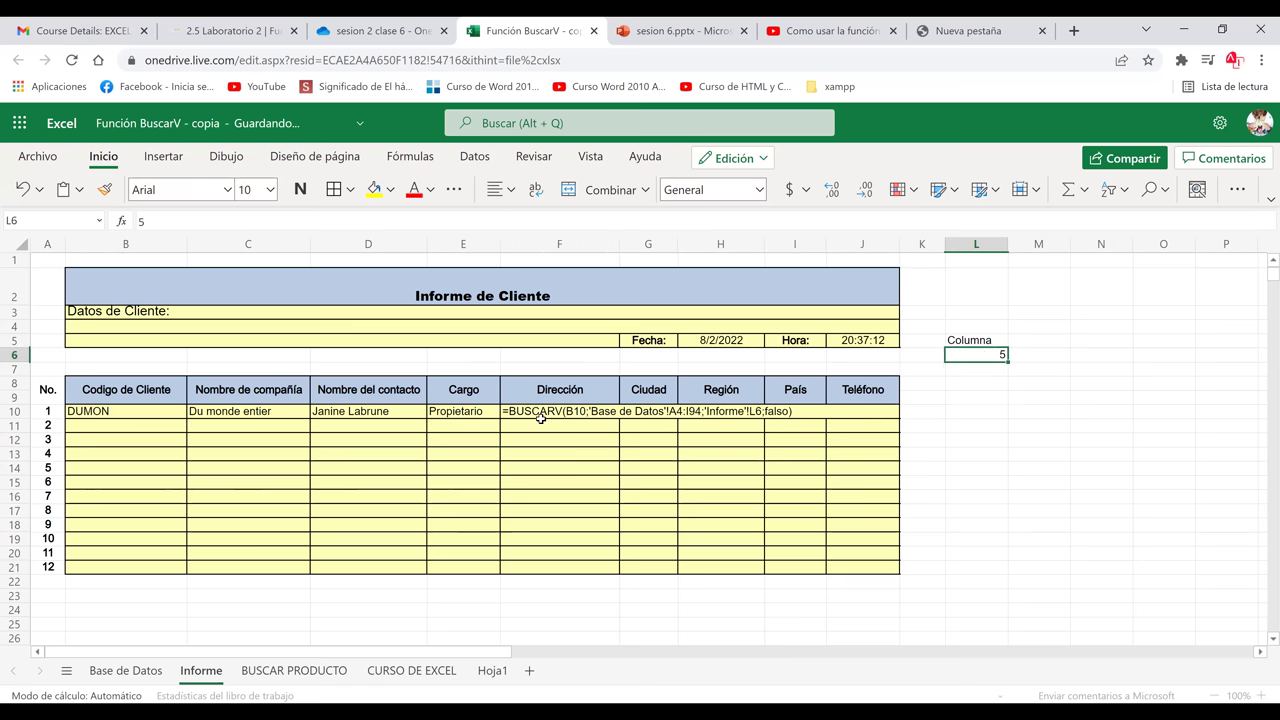
Replace the last two arguments of the F10 formula with column number 5 and FALSO
{"action": "double_click", "coordinate": [795, 411]}
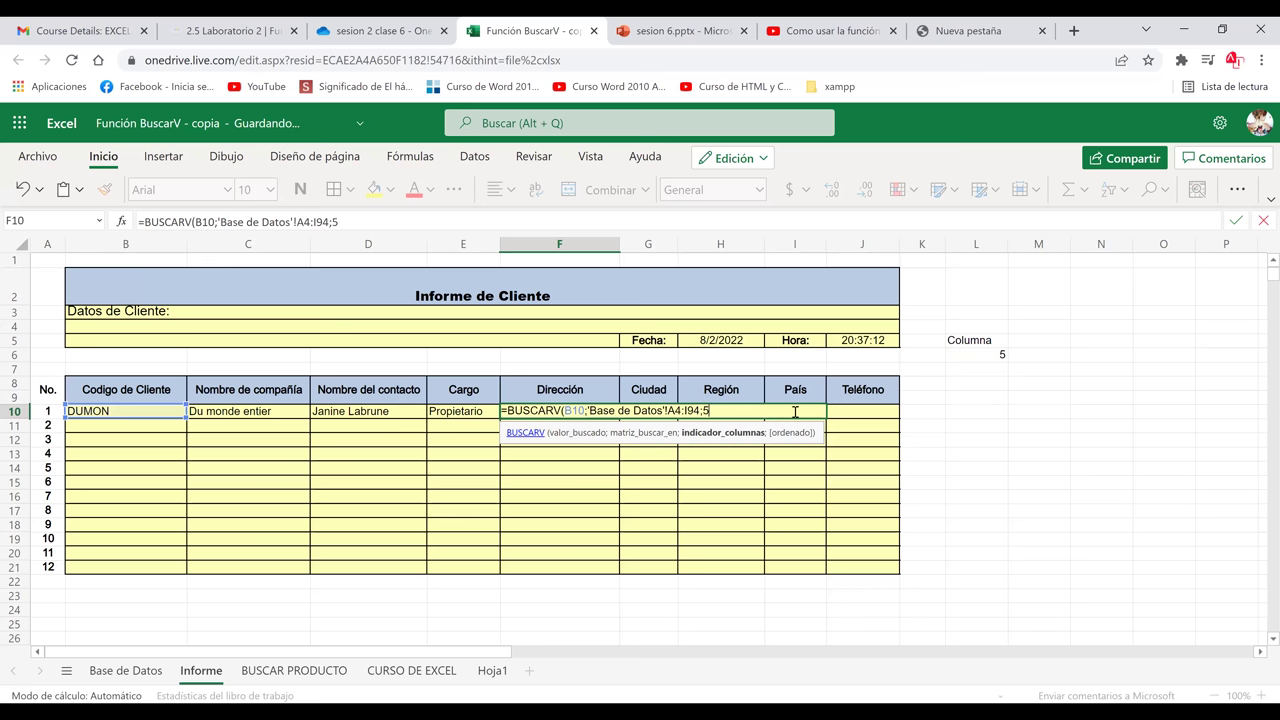
{"action": "type", "text": ";falso"}
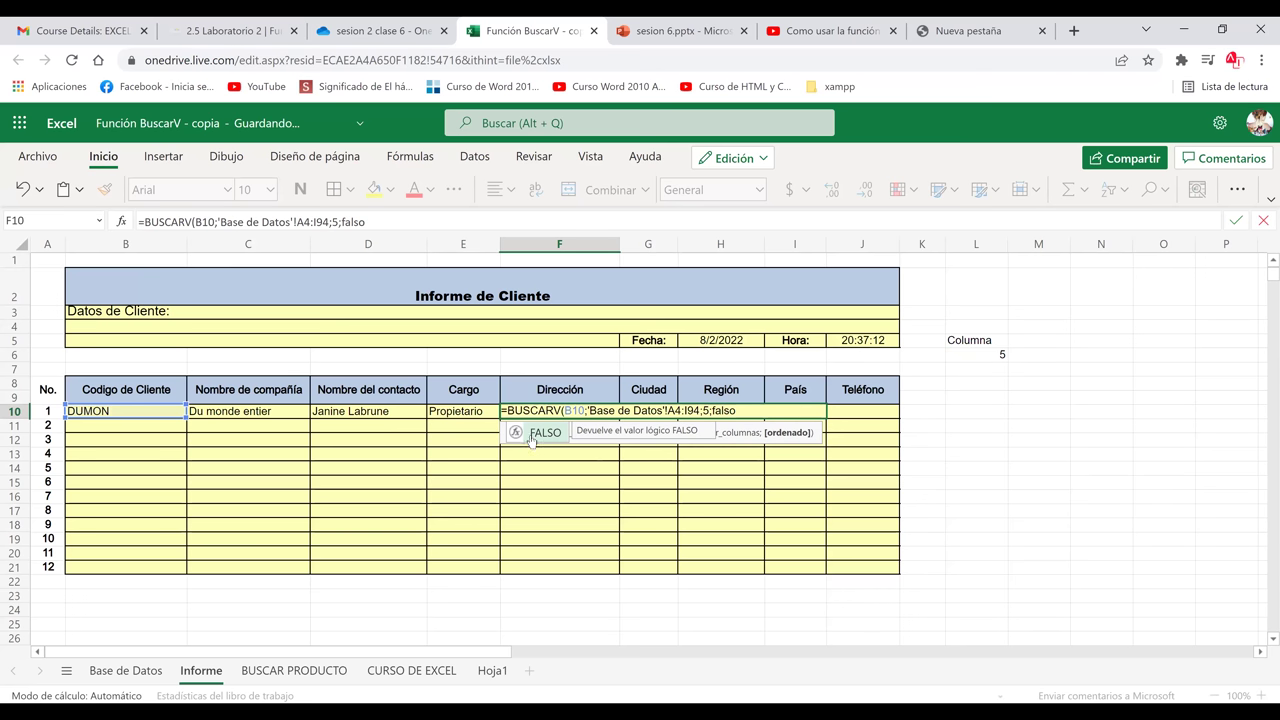
{"action": "double_click", "coordinate": [531, 441]}
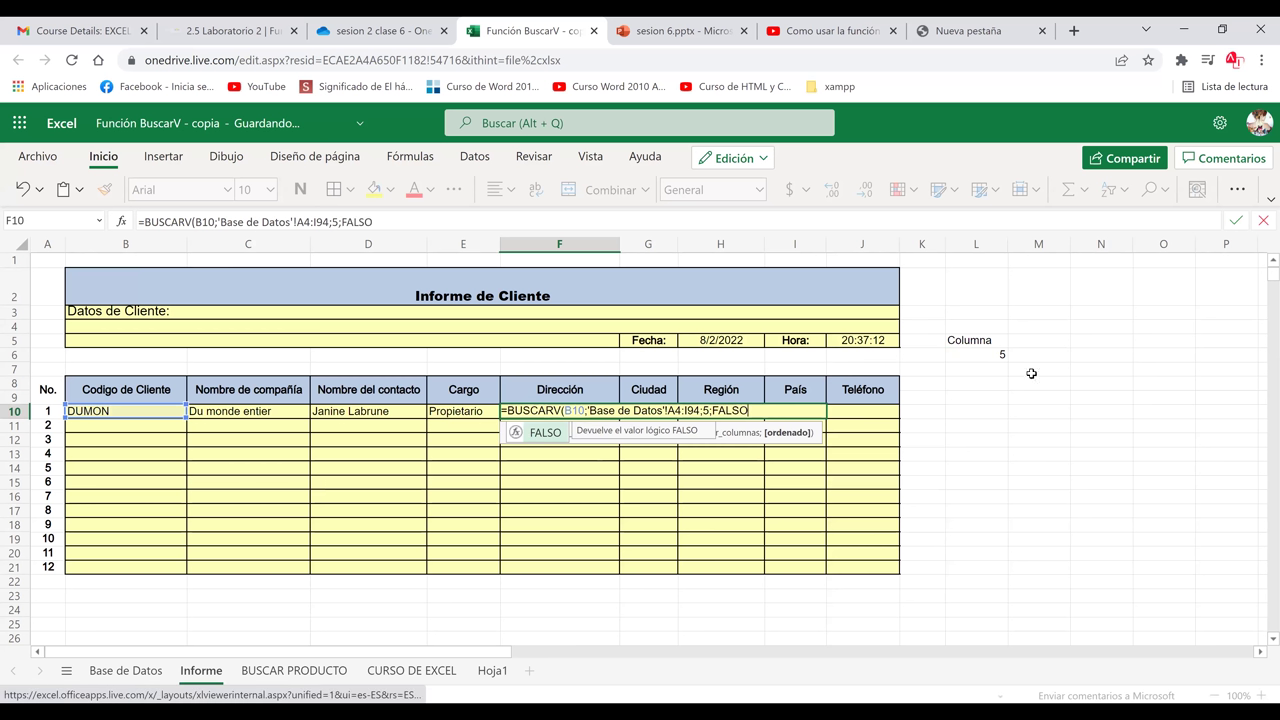
{"action": "left_click", "coordinate": [994, 355]}
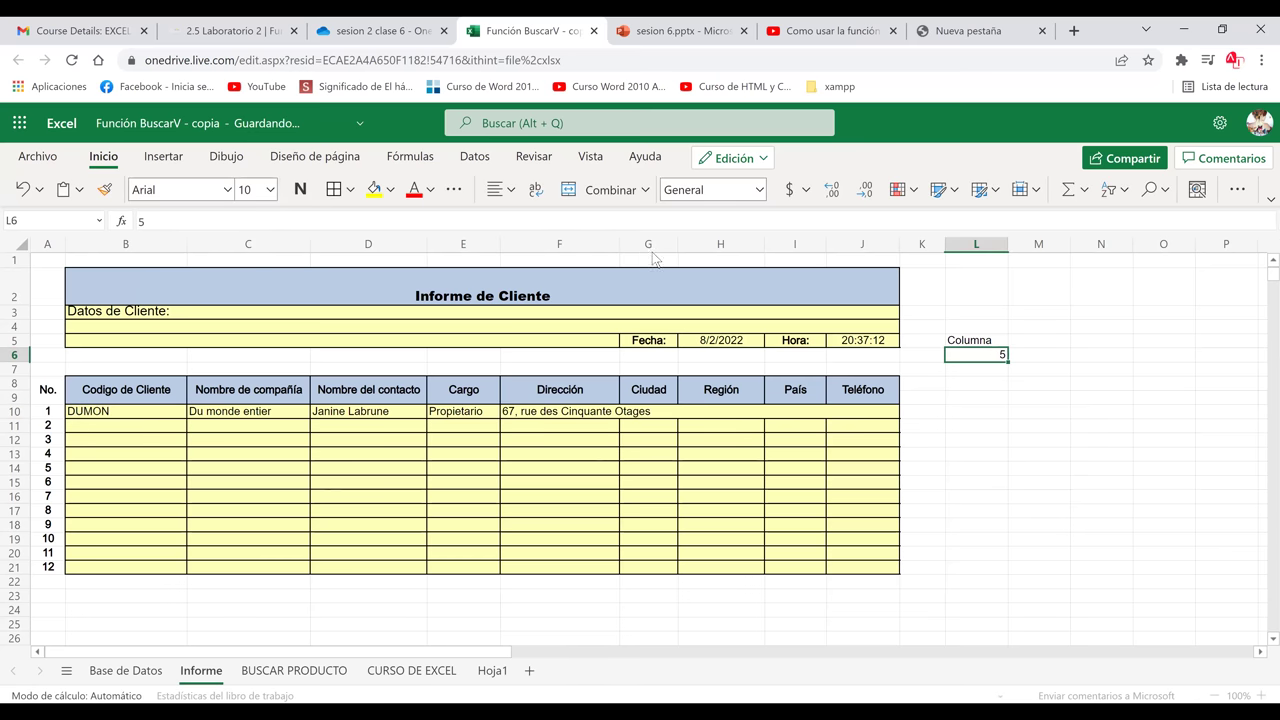
Widen the Dirección column to fit the address and clear the Columna label and its number from L5:L6
{"action": "left_click_drag", "start_coordinate": [619, 246], "coordinate": [660, 246]}
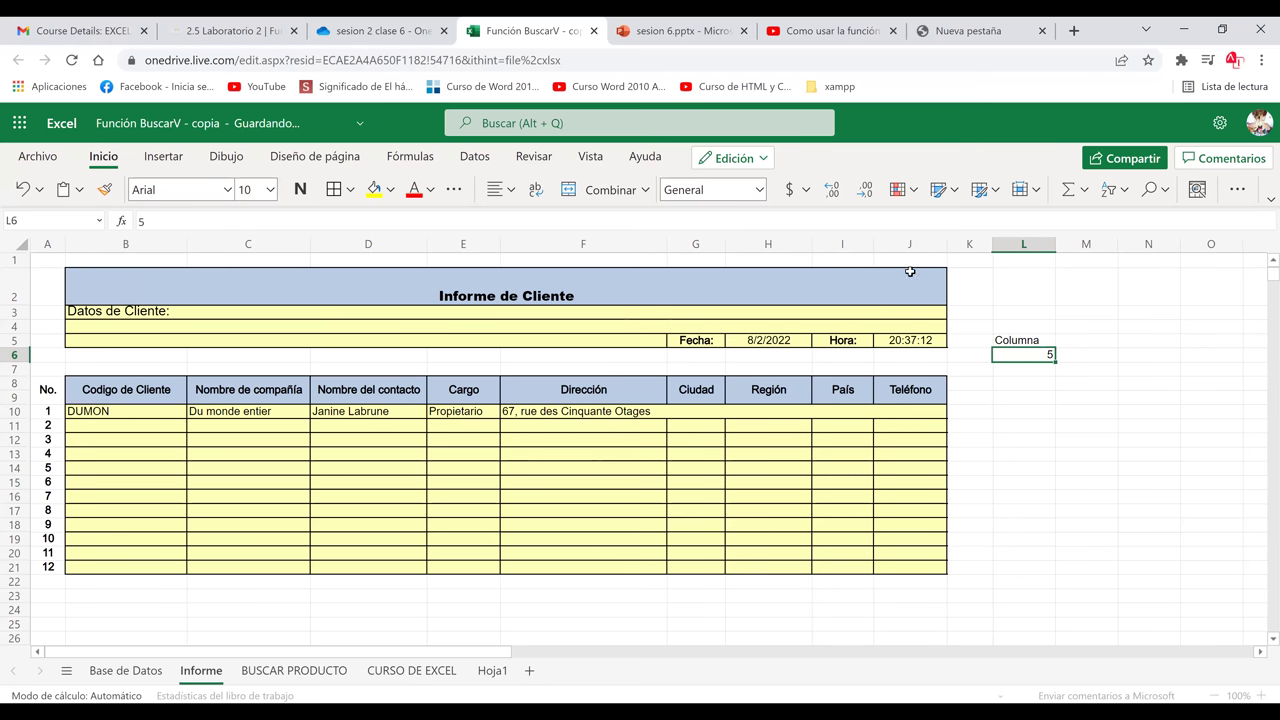
{"action": "left_click", "coordinate": [1093, 341]}
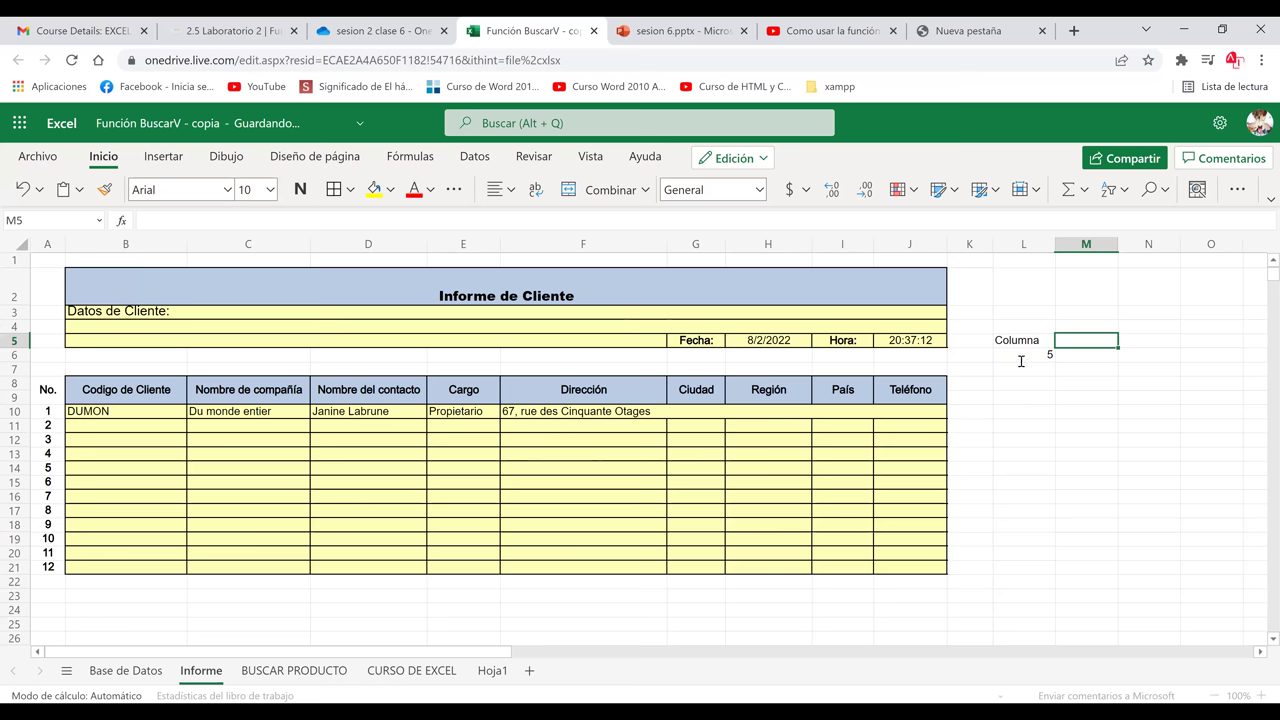
{"action": "key", "text": "Left"}
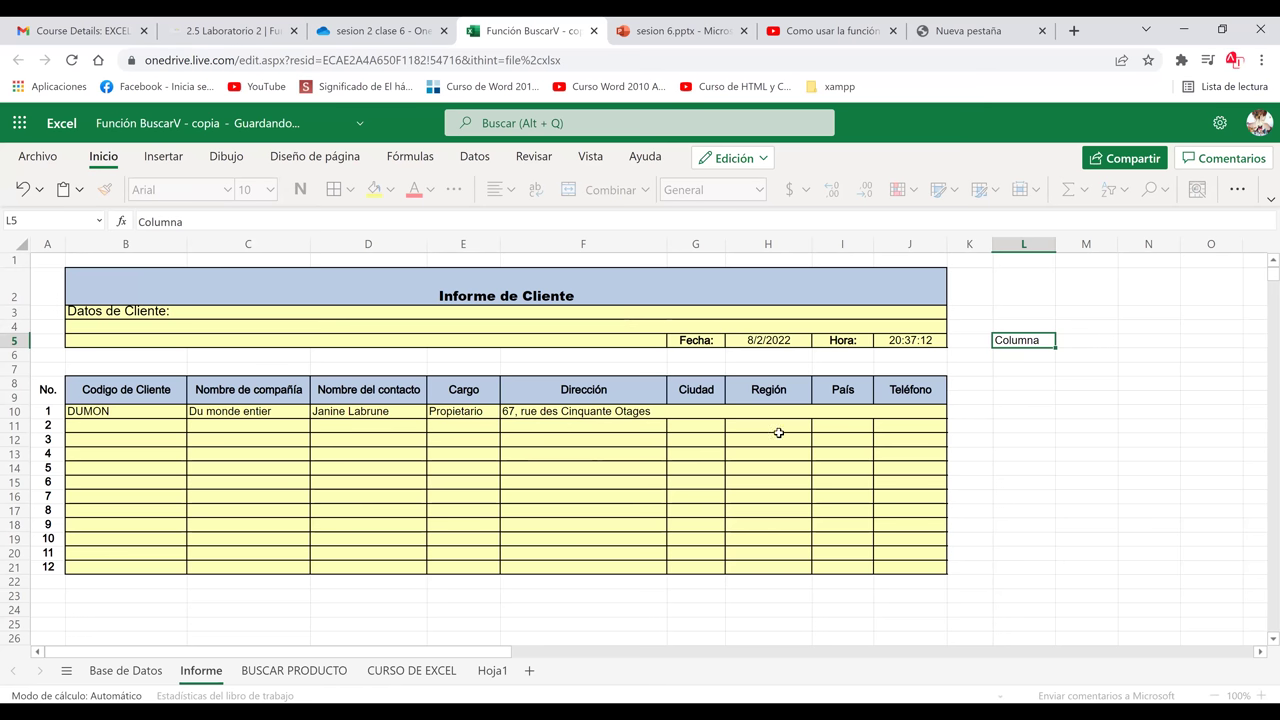
{"action": "key", "text": "ctrl+z"}
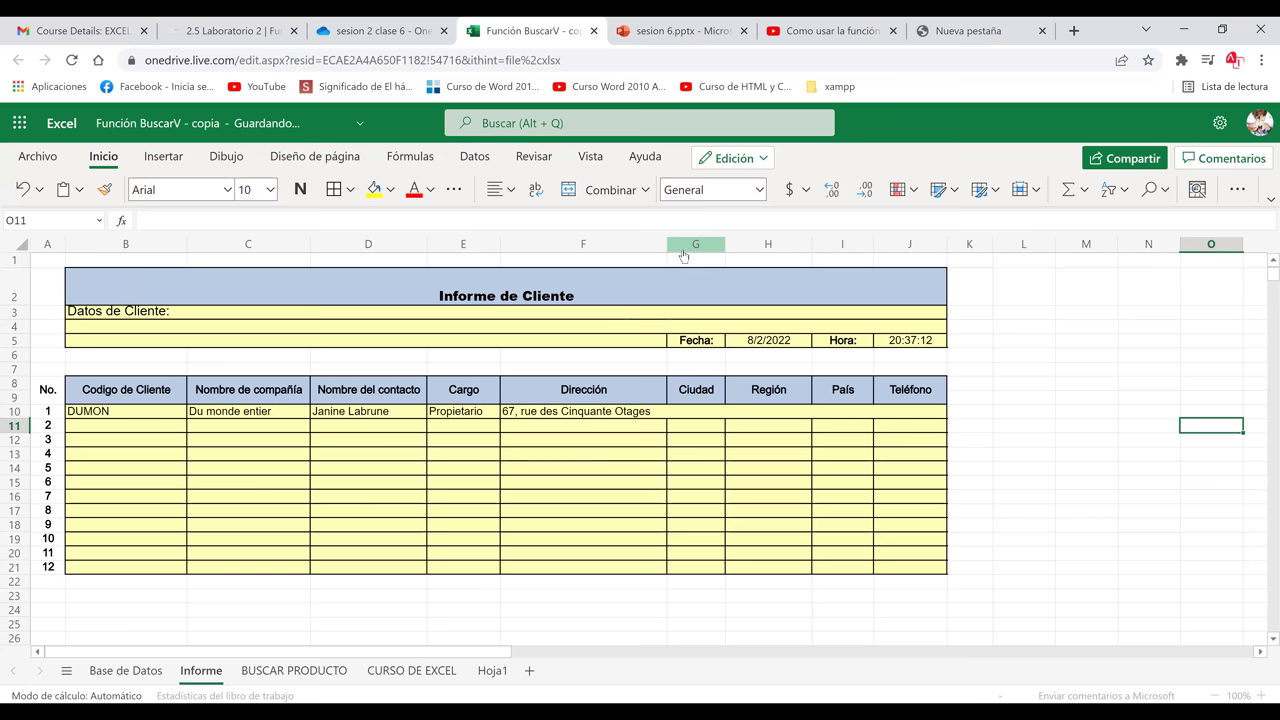
{"action": "key", "text": "ctrl+z"}
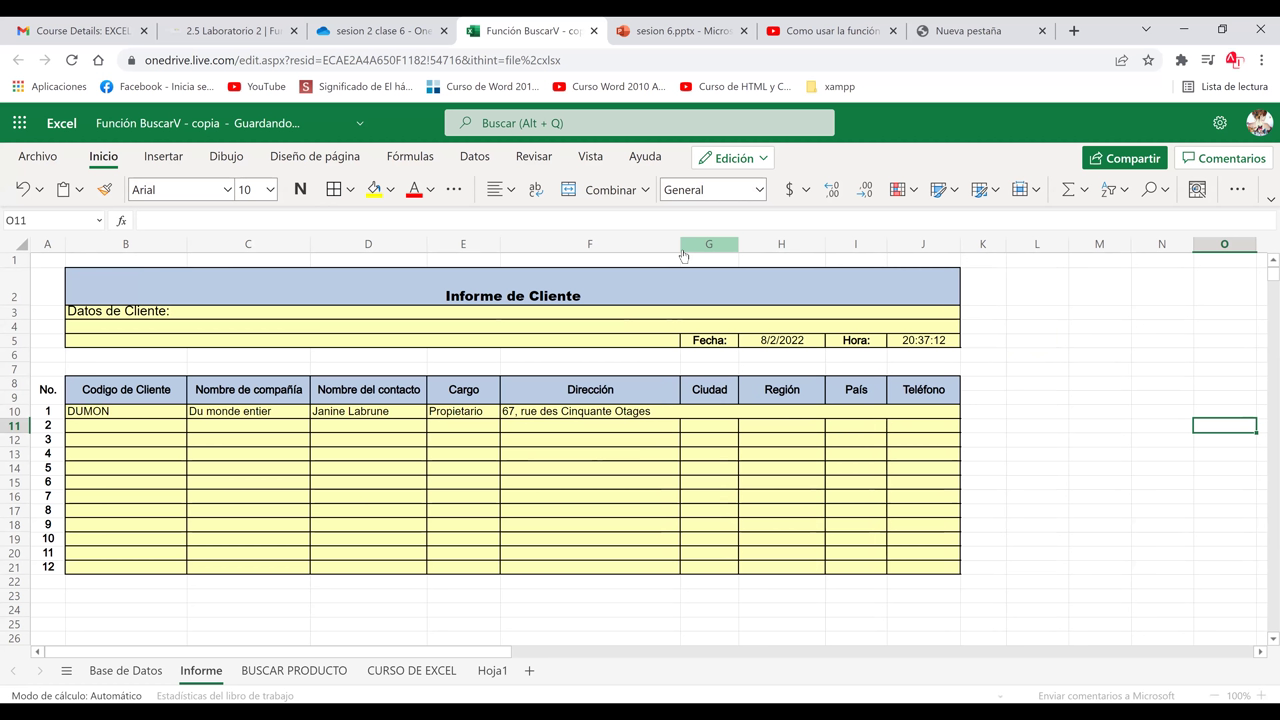
Inspect the BUSCARV formula in the Dirección cell F10
{"action": "left_click", "coordinate": [583, 412]}
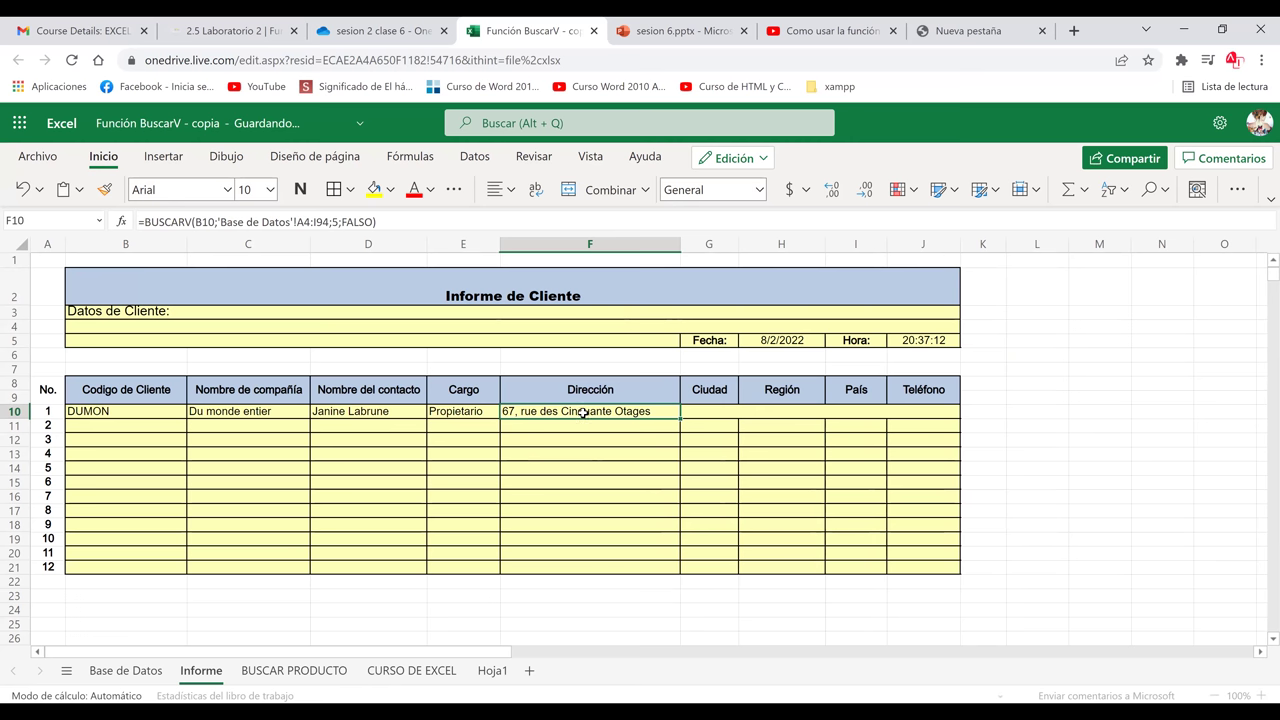
{"action": "double_click", "coordinate": [581, 412]}
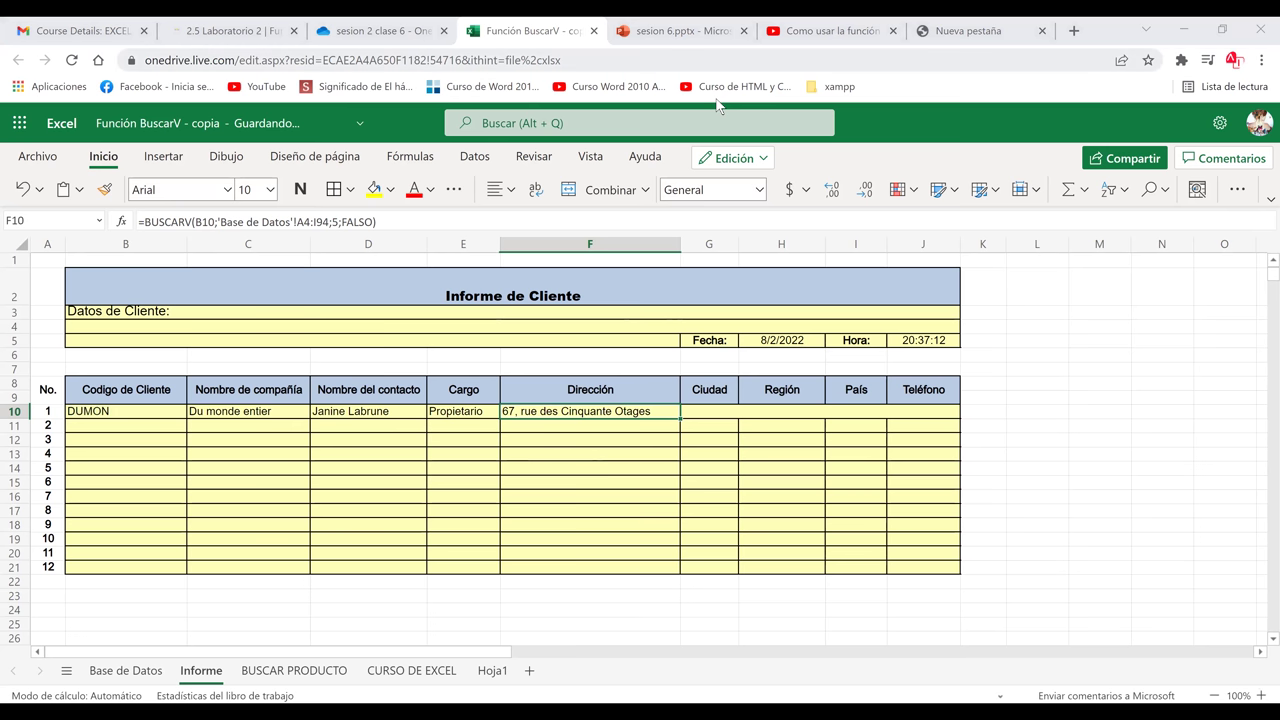
{"action": "double_click", "coordinate": [651, 411]}
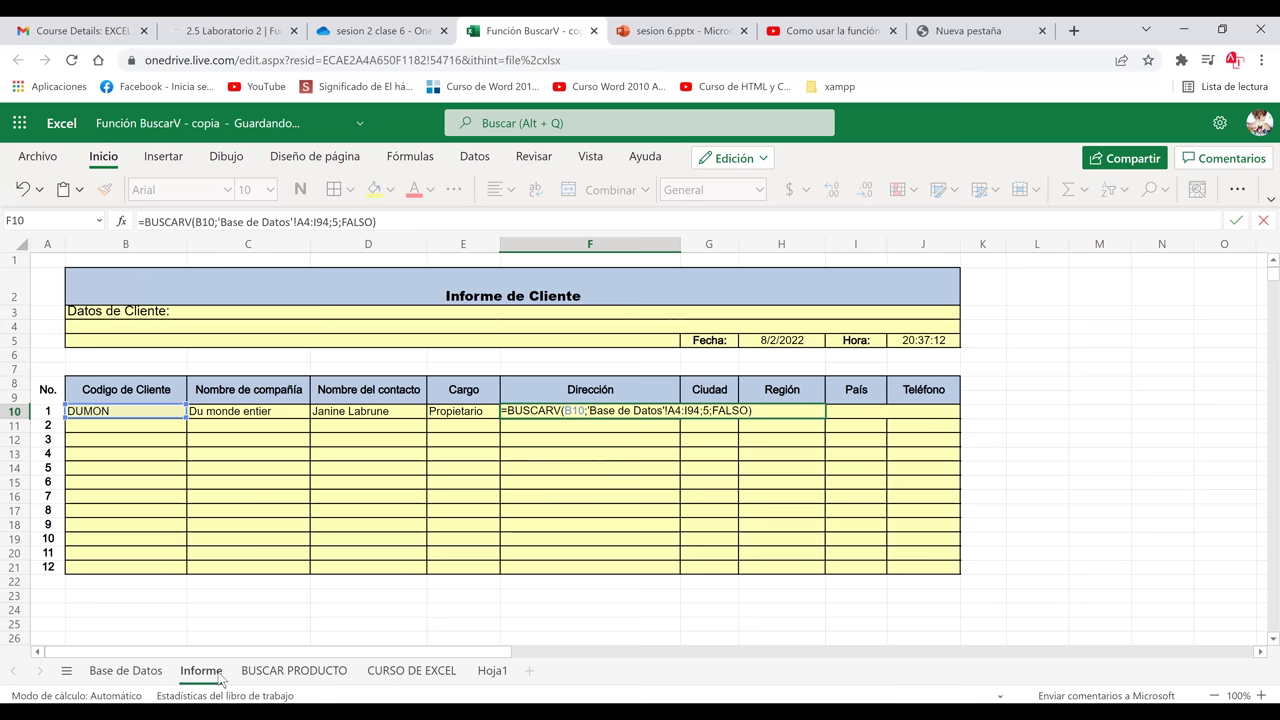
{"action": "key", "text": "Return"}
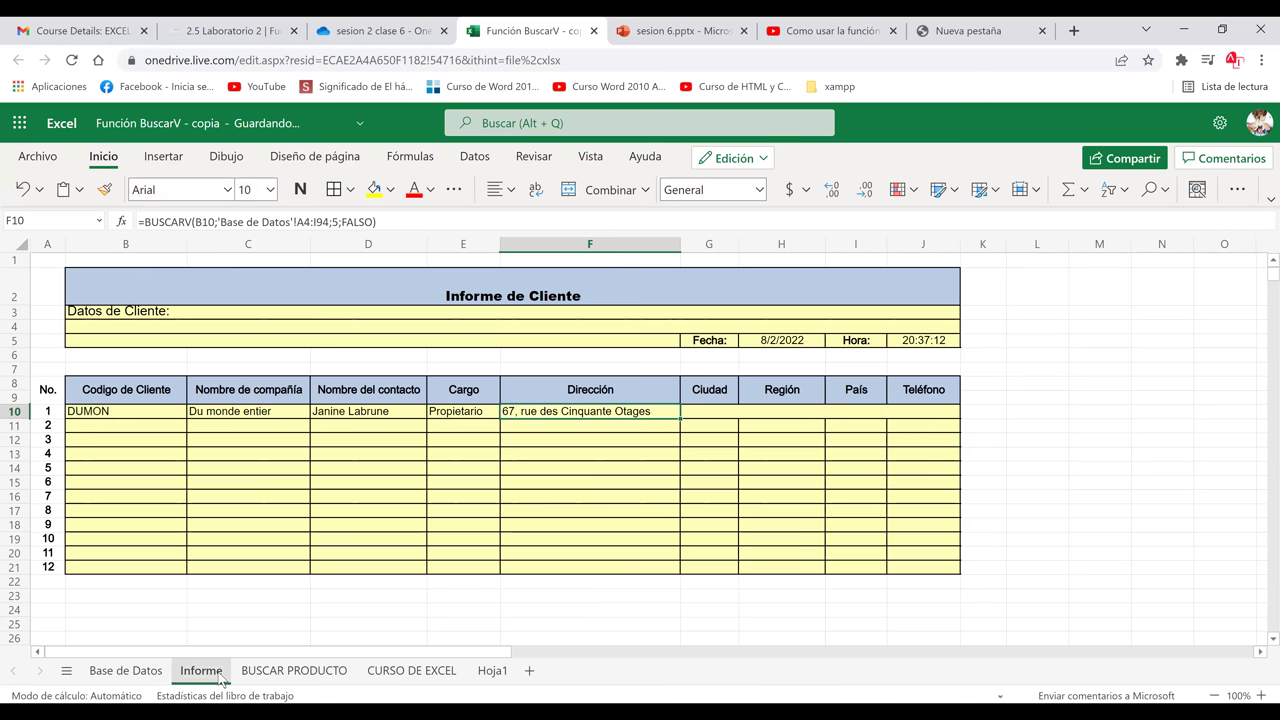
Compare the F10 formula's arguments with the columns of the client table on Base de Datos
{"action": "double_click", "coordinate": [643, 412]}
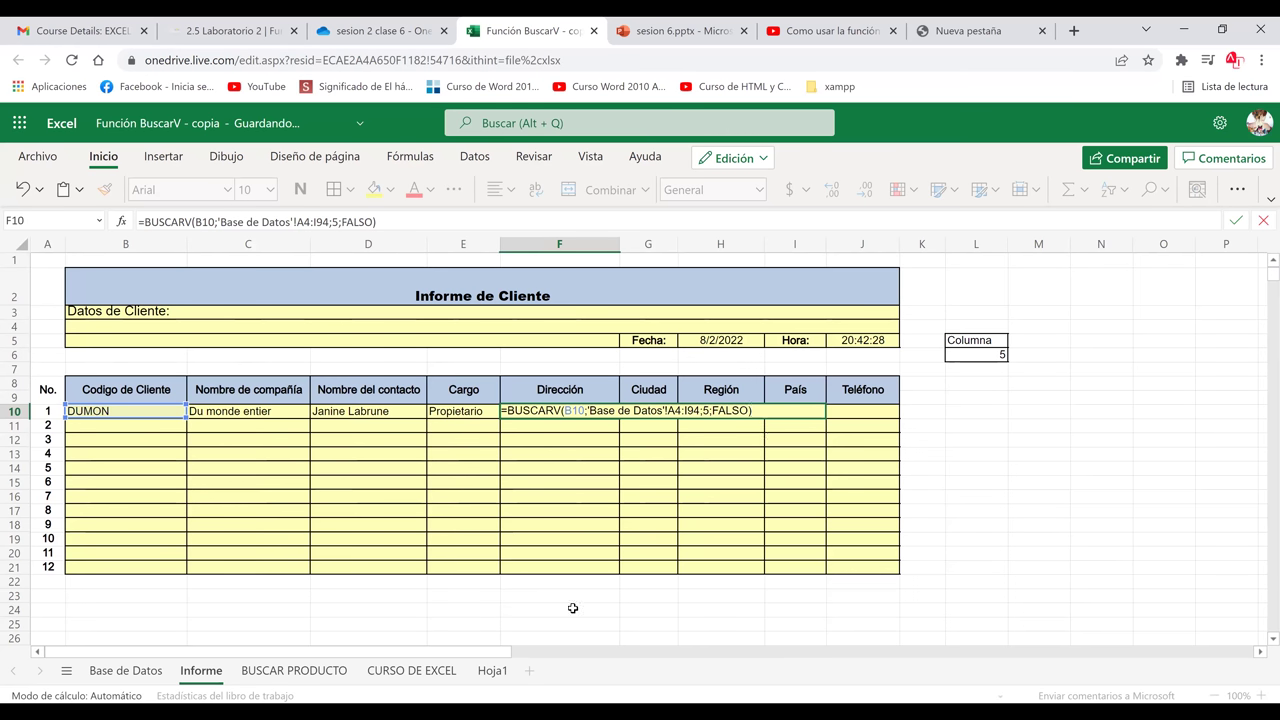
{"action": "left_click", "coordinate": [122, 670]}
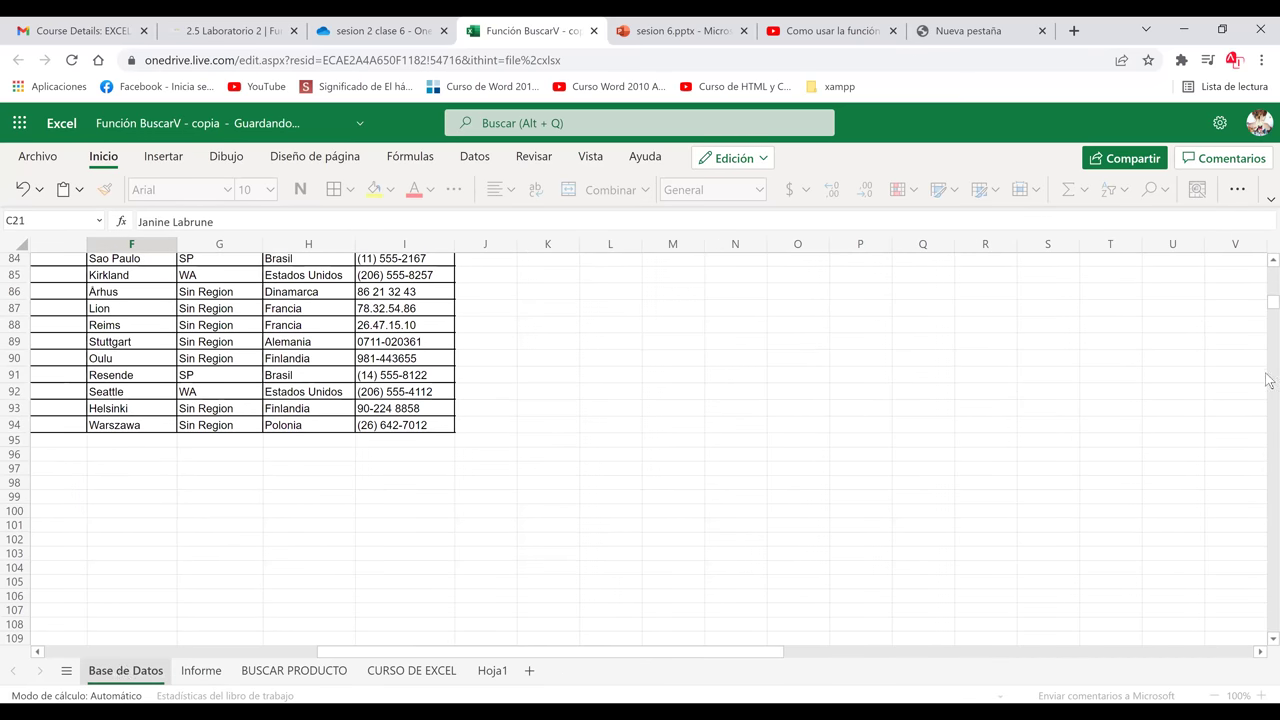
{"action": "left_click_drag", "start_coordinate": [1268, 304], "coordinate": [1270, 270]}
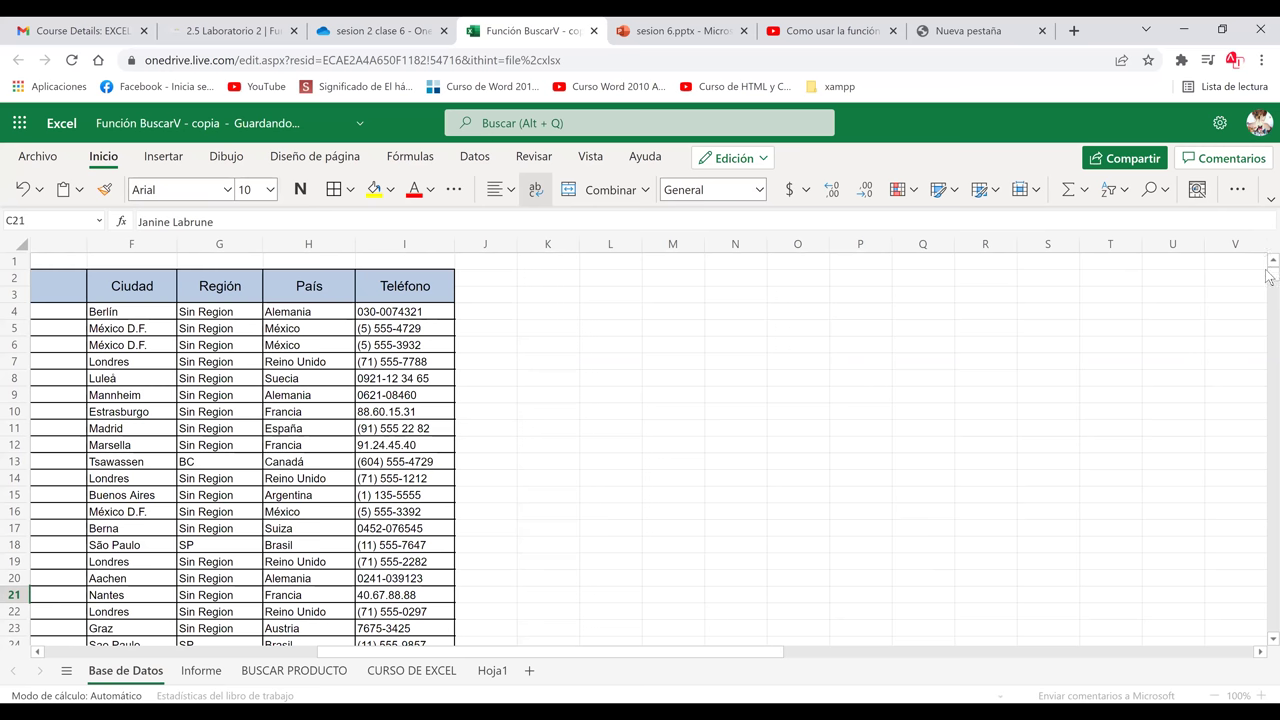
{"action": "scroll", "coordinate": [1270, 276], "scroll_direction": "left", "scroll_amount": 5}
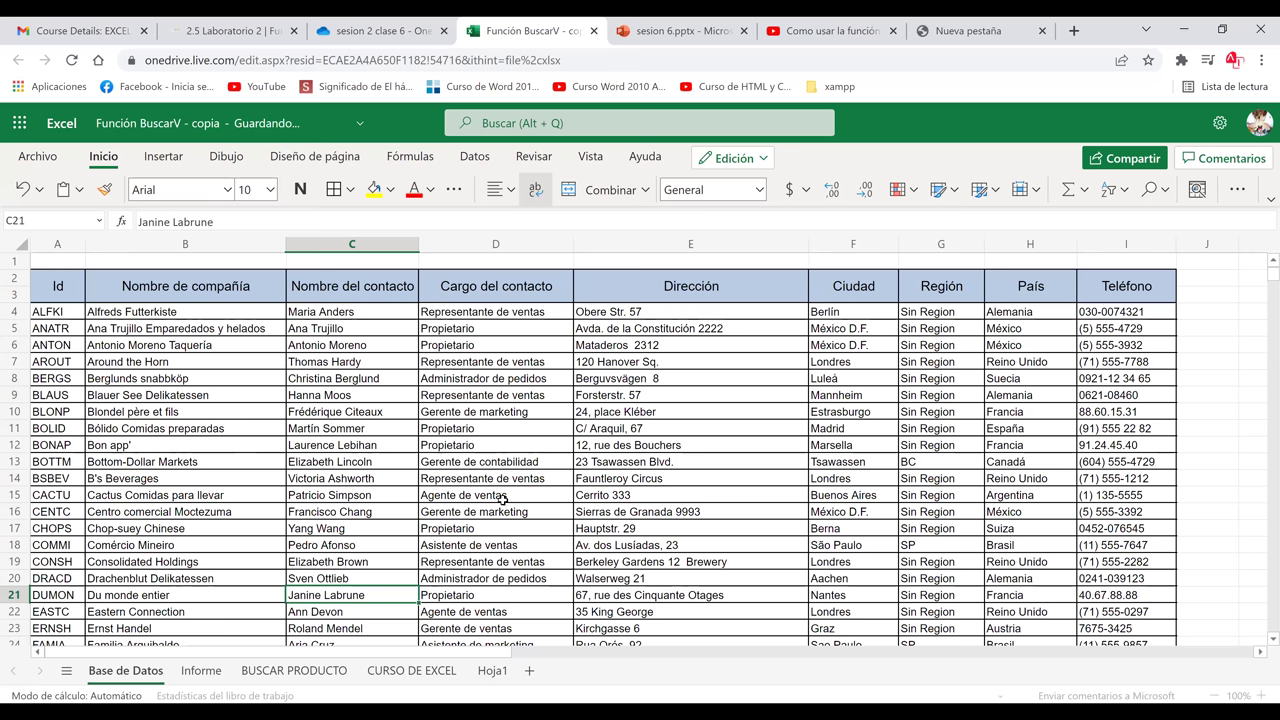
{"action": "left_click", "coordinate": [940, 461]}
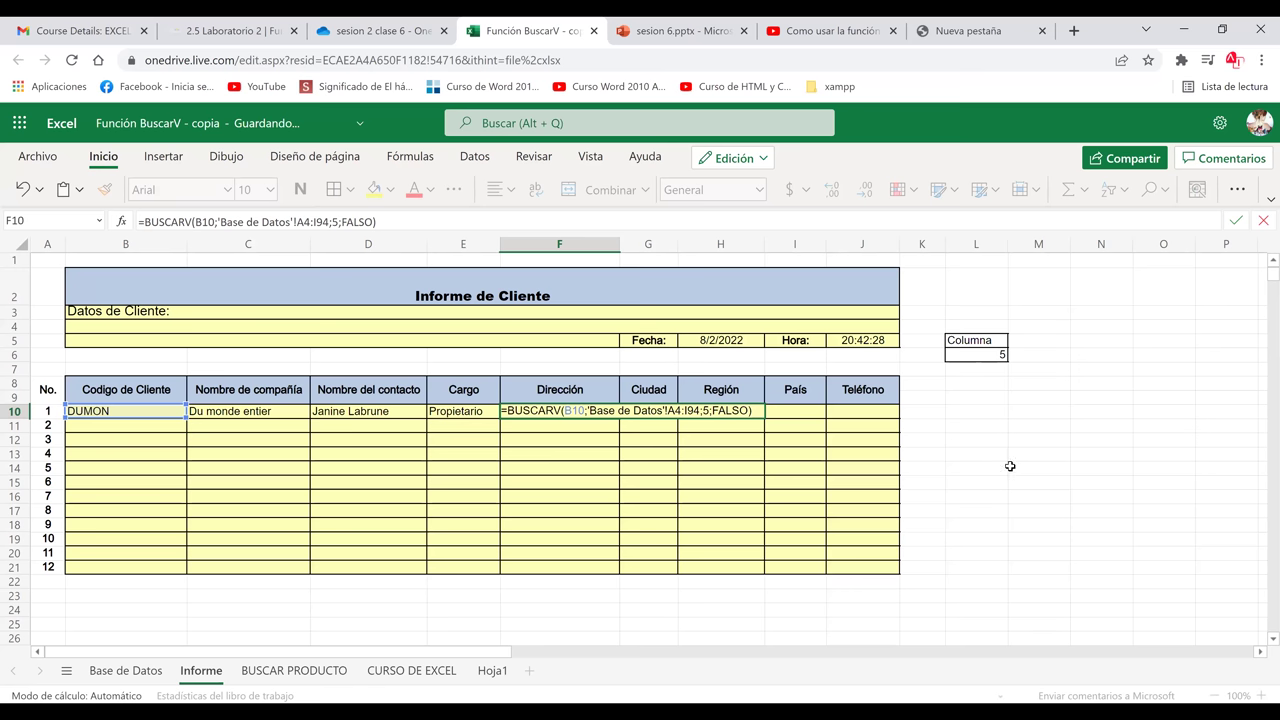
{"action": "key", "text": "Return"}
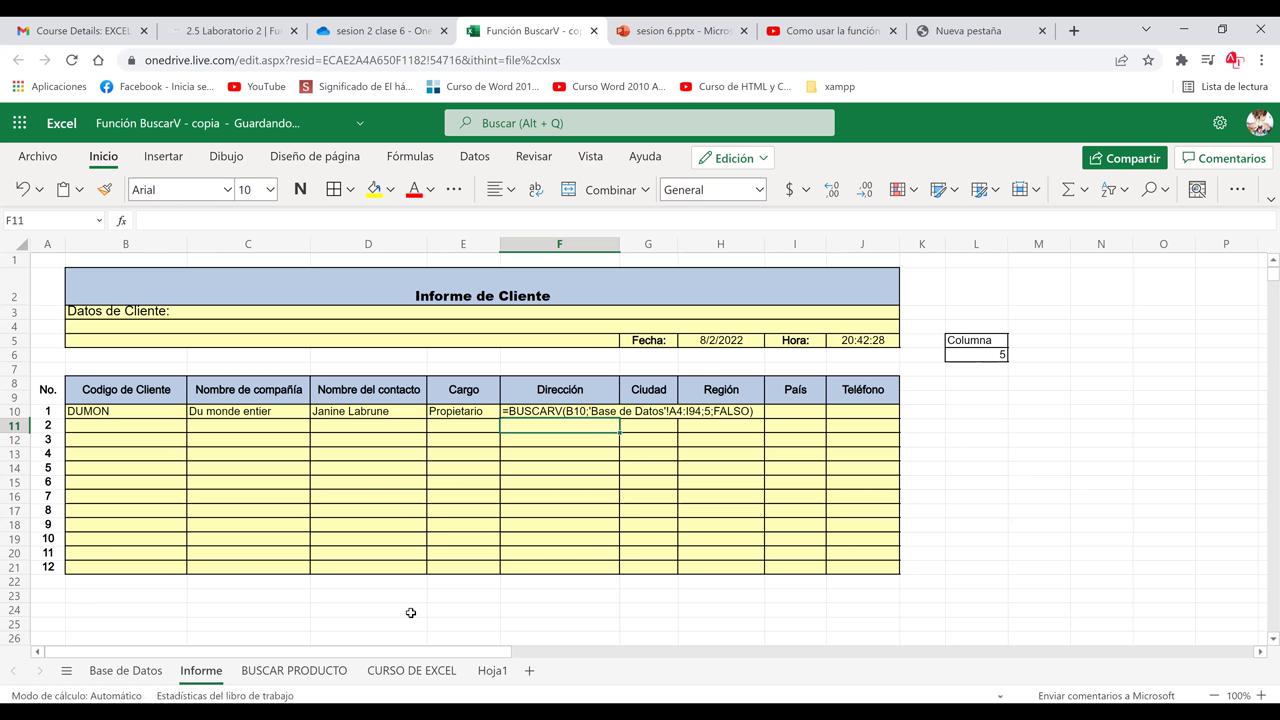
Clear all arguments of the BUSCARV formula in F10 and set B10 as the lookup value again
{"action": "left_click", "coordinate": [570, 411]}
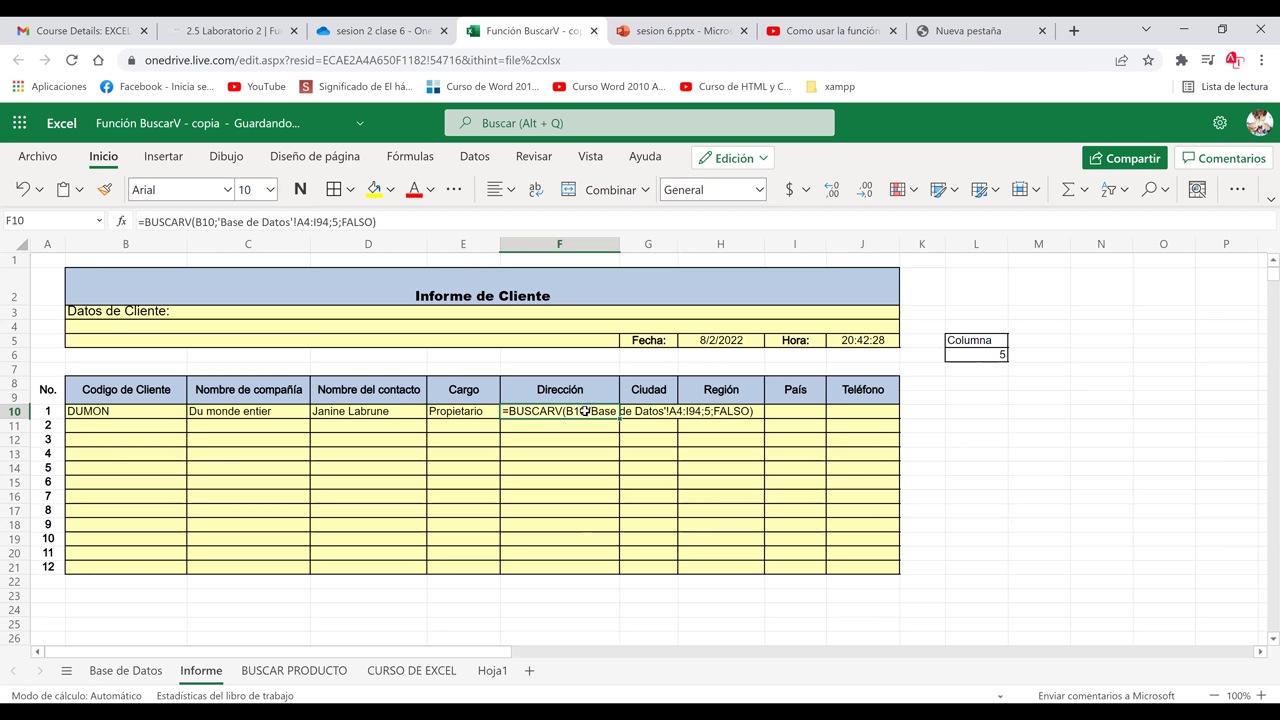
{"action": "left_click", "coordinate": [398, 221]}
{"action": "key", "text": "BackSpace"}
{"action": "key", "text": "BackSpace"}
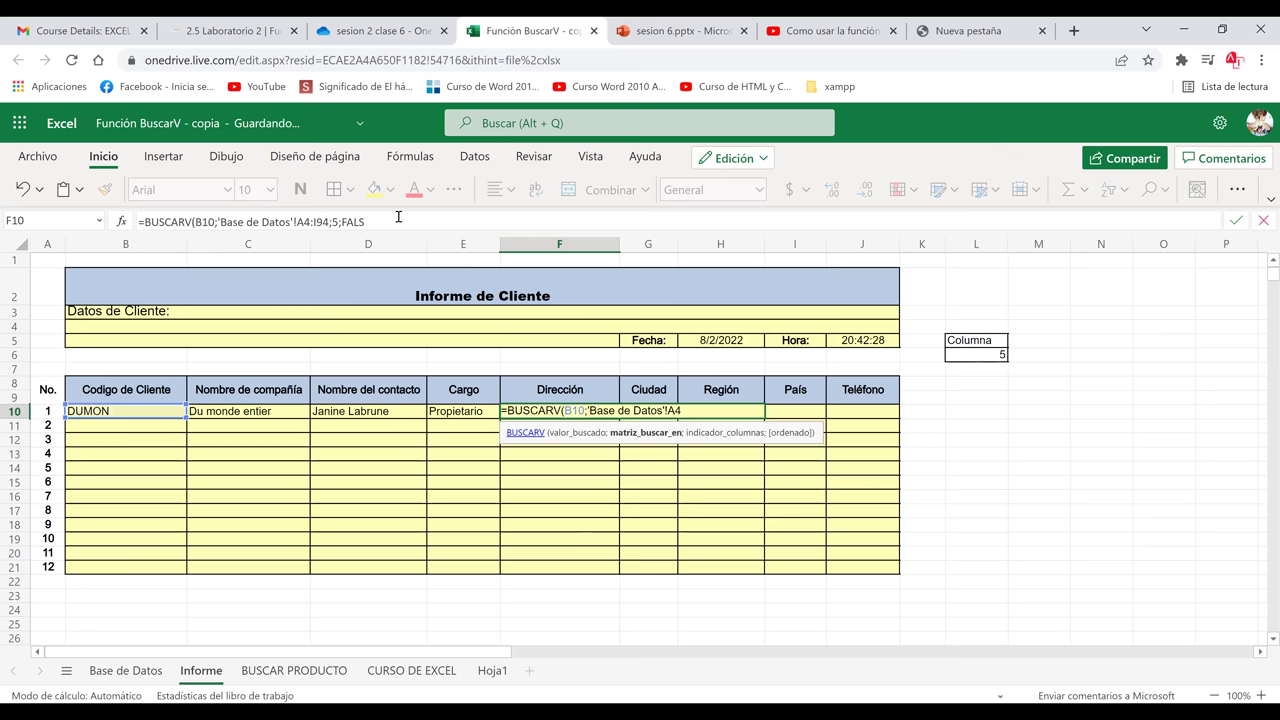
{"action": "key", "text": "BackSpace"}
{"action": "key", "text": "BackSpace"}
{"action": "key", "text": "BackSpace"}
{"action": "key", "text": "BackSpace"}
{"action": "key", "text": "BackSpace"}
{"action": "key", "text": "BackSpace"}
{"action": "key", "text": "BackSpace"}
{"action": "key", "text": "BackSpace"}
{"action": "key", "text": "BackSpace"}
{"action": "key", "text": "BackSpace"}
{"action": "key", "text": "BackSpace"}
{"action": "key", "text": "BackSpace"}
{"action": "key", "text": "BackSpace"}
{"action": "key", "text": "BackSpace"}
{"action": "key", "text": "BackSpace"}
{"action": "key", "text": "BackSpace"}
{"action": "key", "text": "BackSpace"}
{"action": "key", "text": "BackSpace"}
{"action": "key", "text": "BackSpace"}
{"action": "key", "text": "BackSpace"}
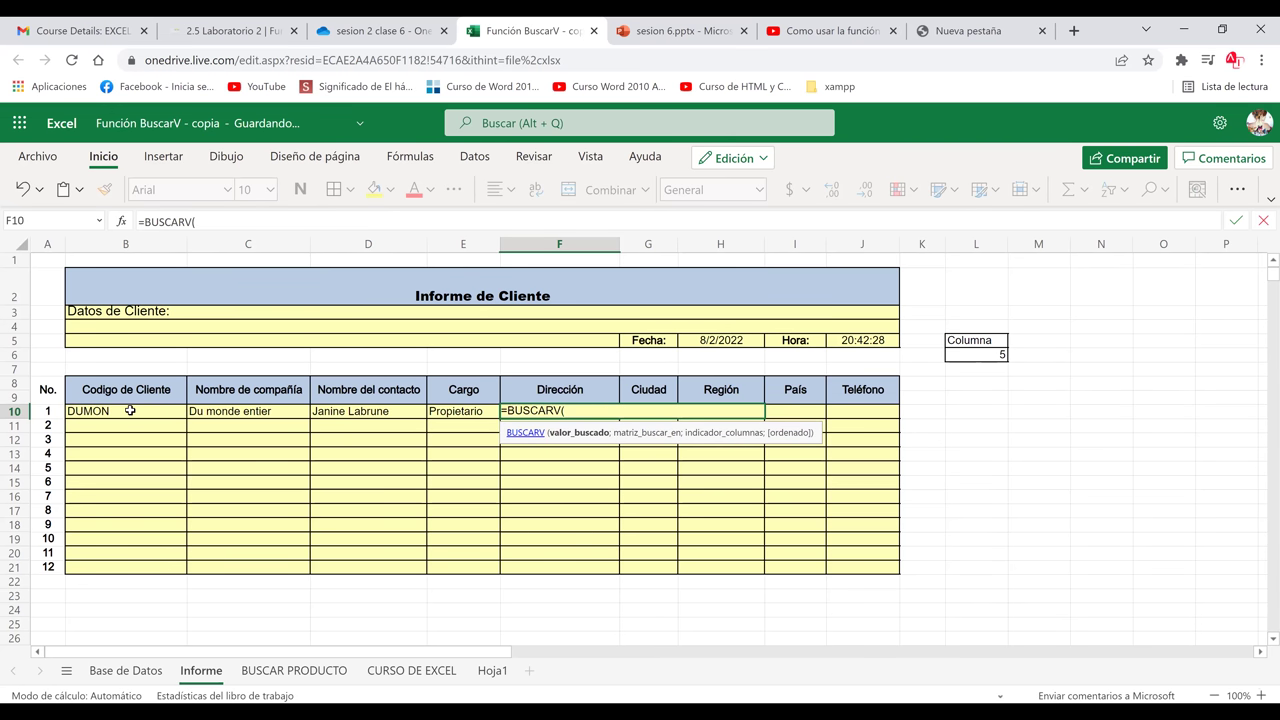
{"action": "left_click", "coordinate": [155, 411]}
{"action": "type", "text": ";"}
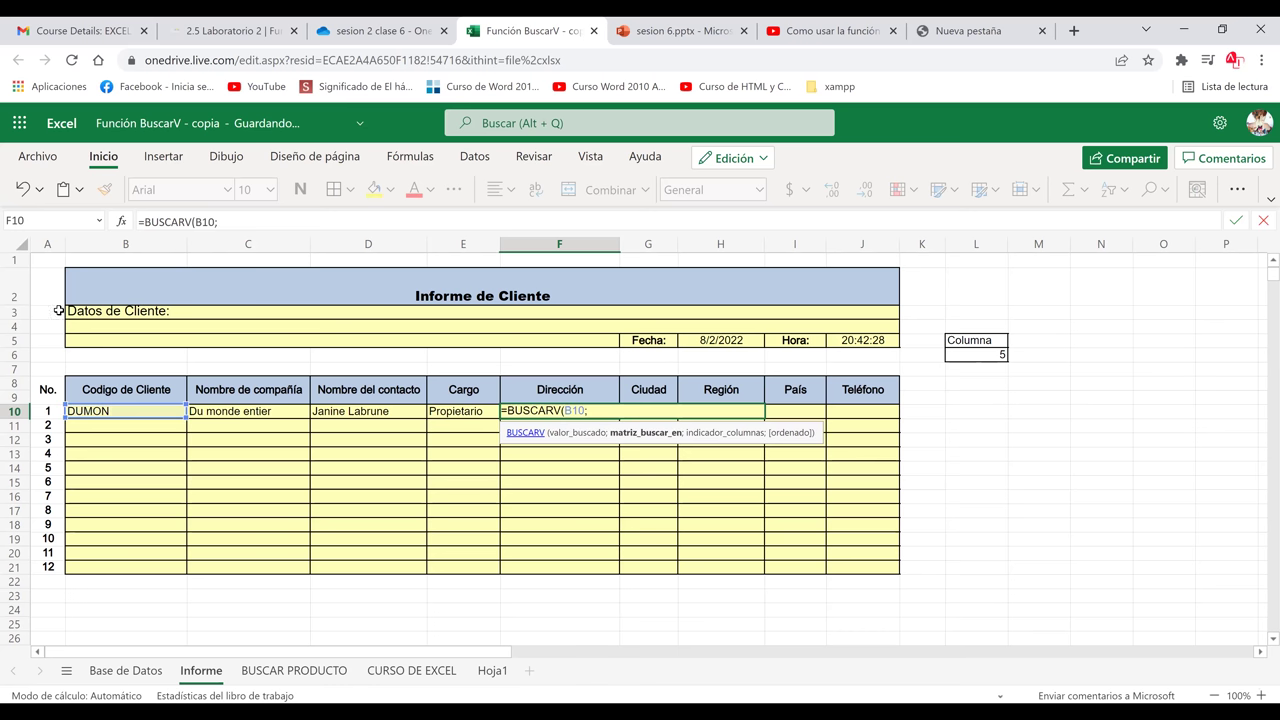
Finish the F10 formula with A4:I94 on Base de Datos as the table, column number 5 and falso
{"action": "left_click", "coordinate": [125, 670]}
{"action": "left_click_drag", "start_coordinate": [40, 311], "coordinate": [1250, 611]}
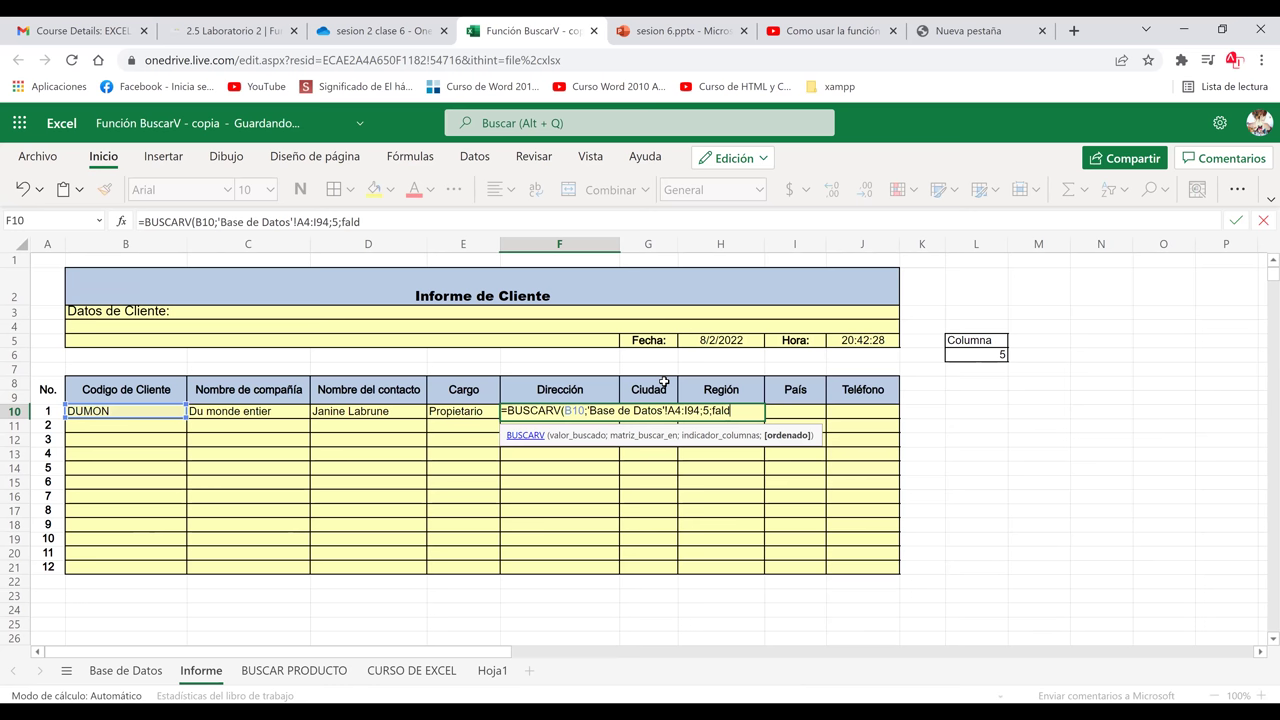
{"action": "key", "text": "BackSpace"}
{"action": "type", "text": "so)"}
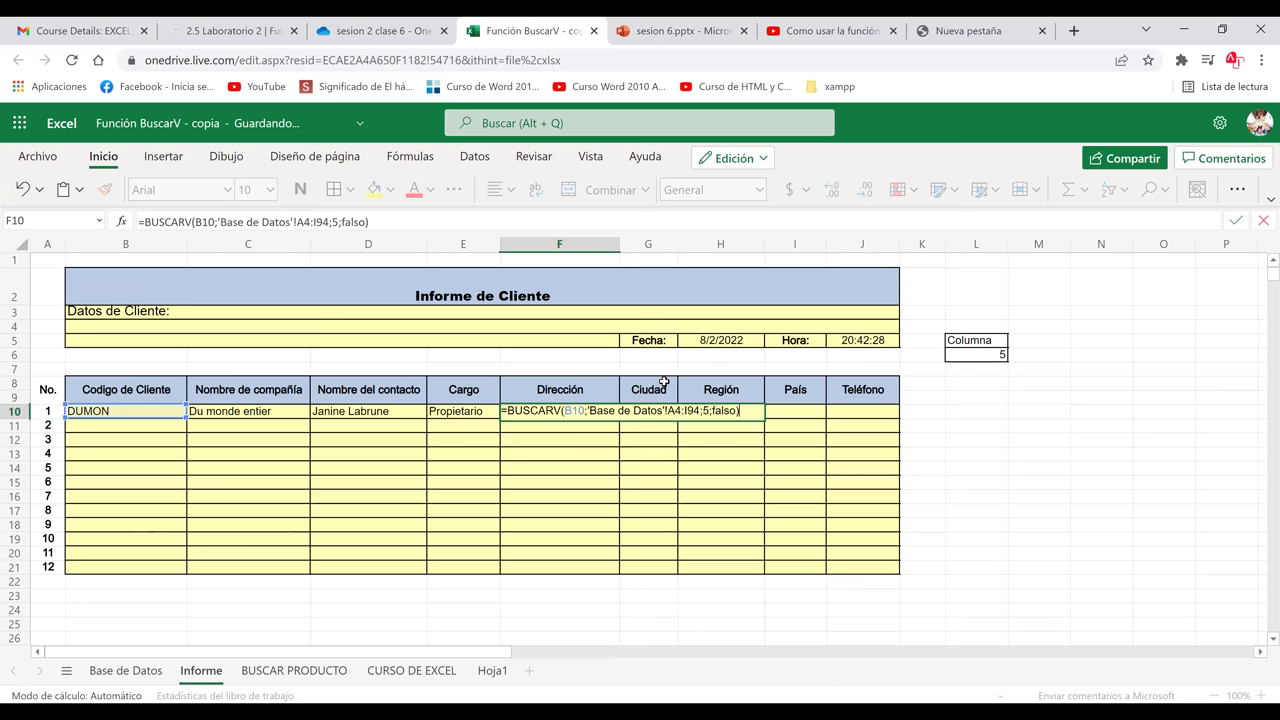
{"action": "left_click", "coordinate": [754, 482]}
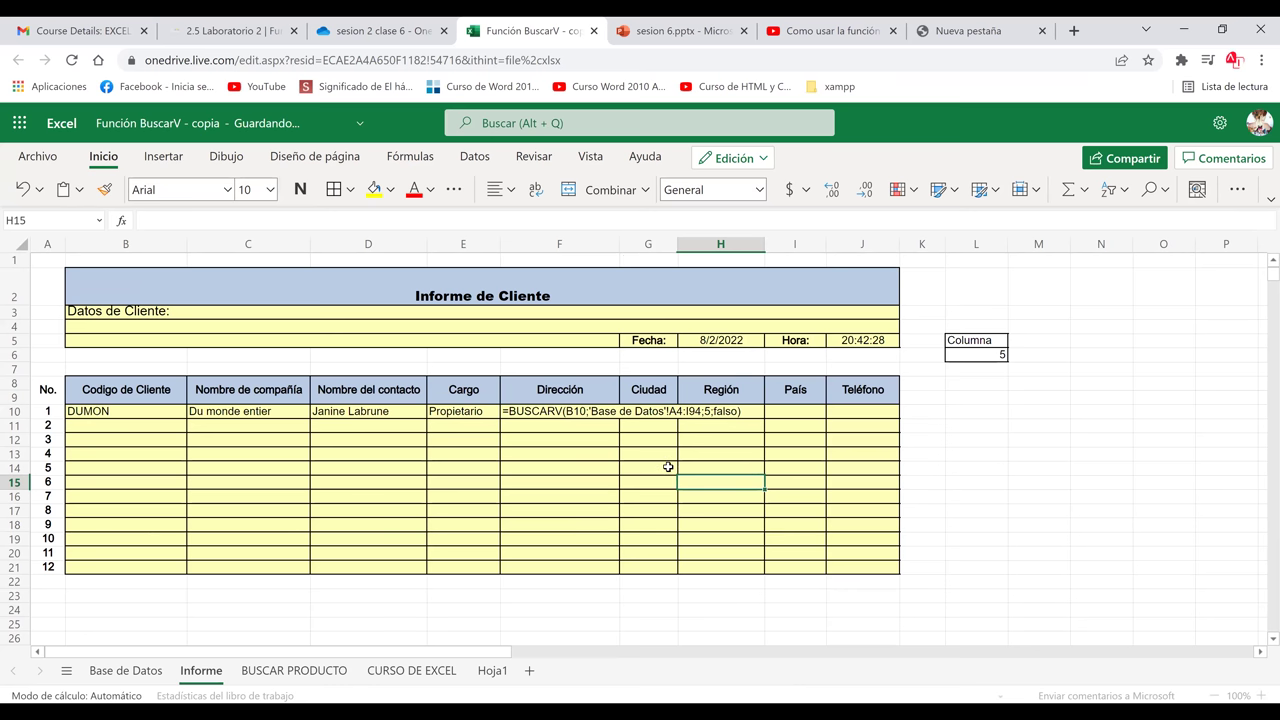
Widen the Dirección column and recheck the BUSCARV formula in F10
{"action": "double_click", "coordinate": [577, 413]}
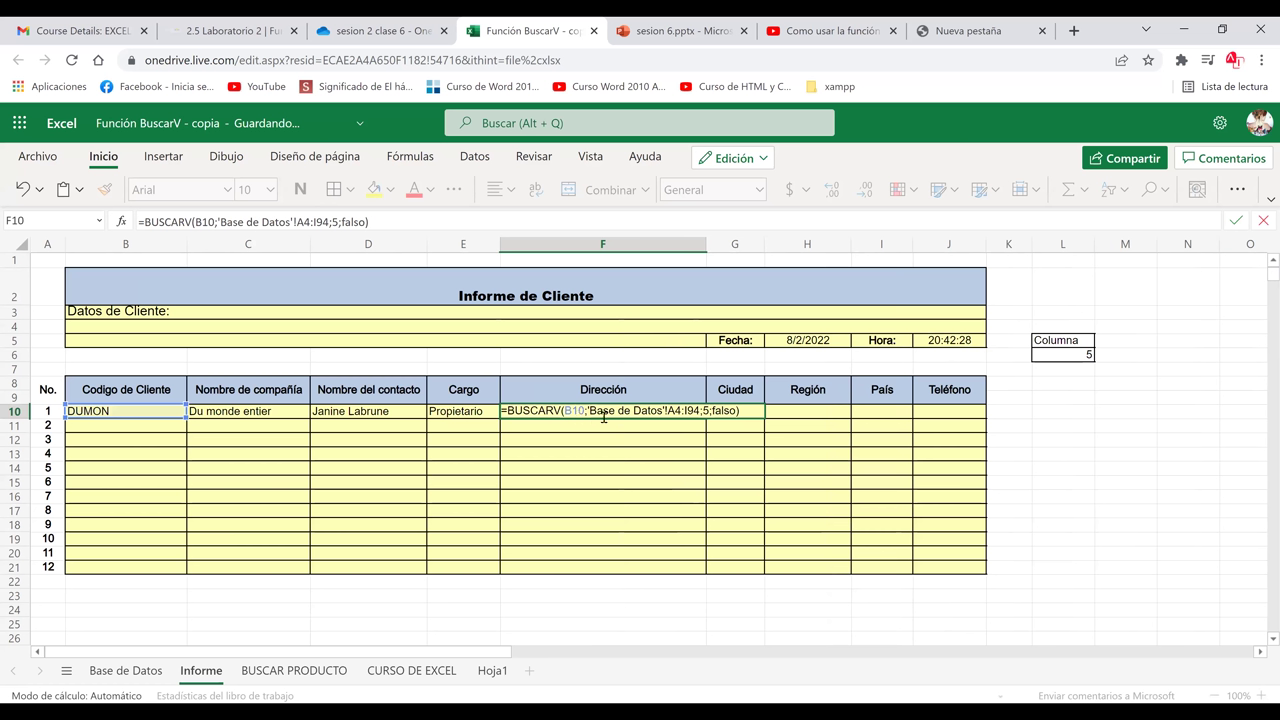
{"action": "left_click", "coordinate": [731, 411]}
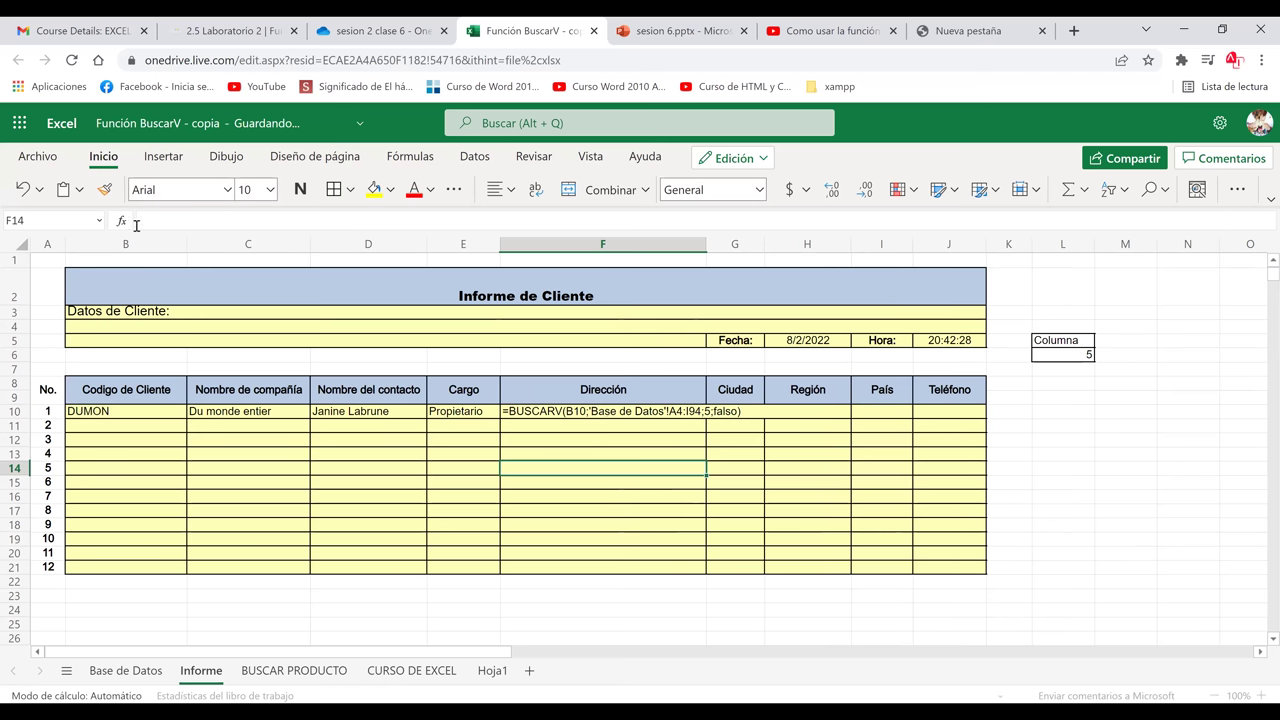
{"action": "key", "text": "Up"}
{"action": "key", "text": "Up"}
{"action": "key", "text": "Up"}
{"action": "key", "text": "Up"}
{"action": "key", "text": "F2"}
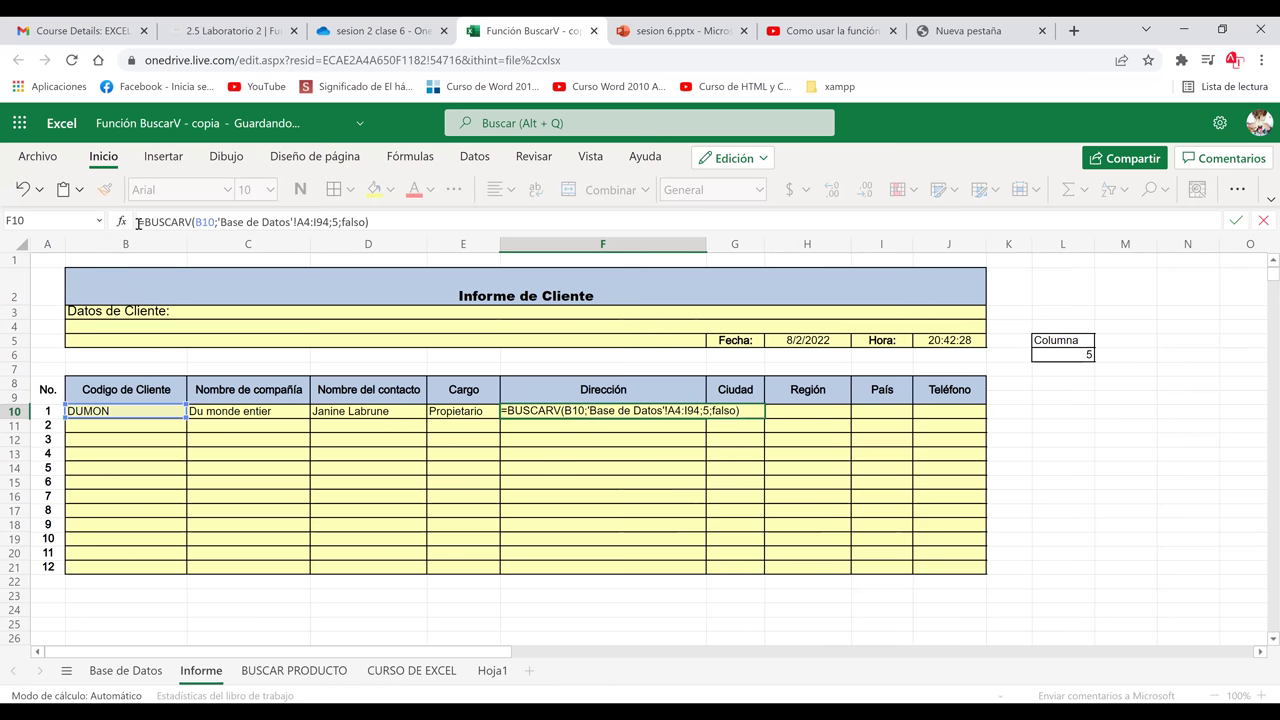
{"action": "left_click", "coordinate": [620, 466]}
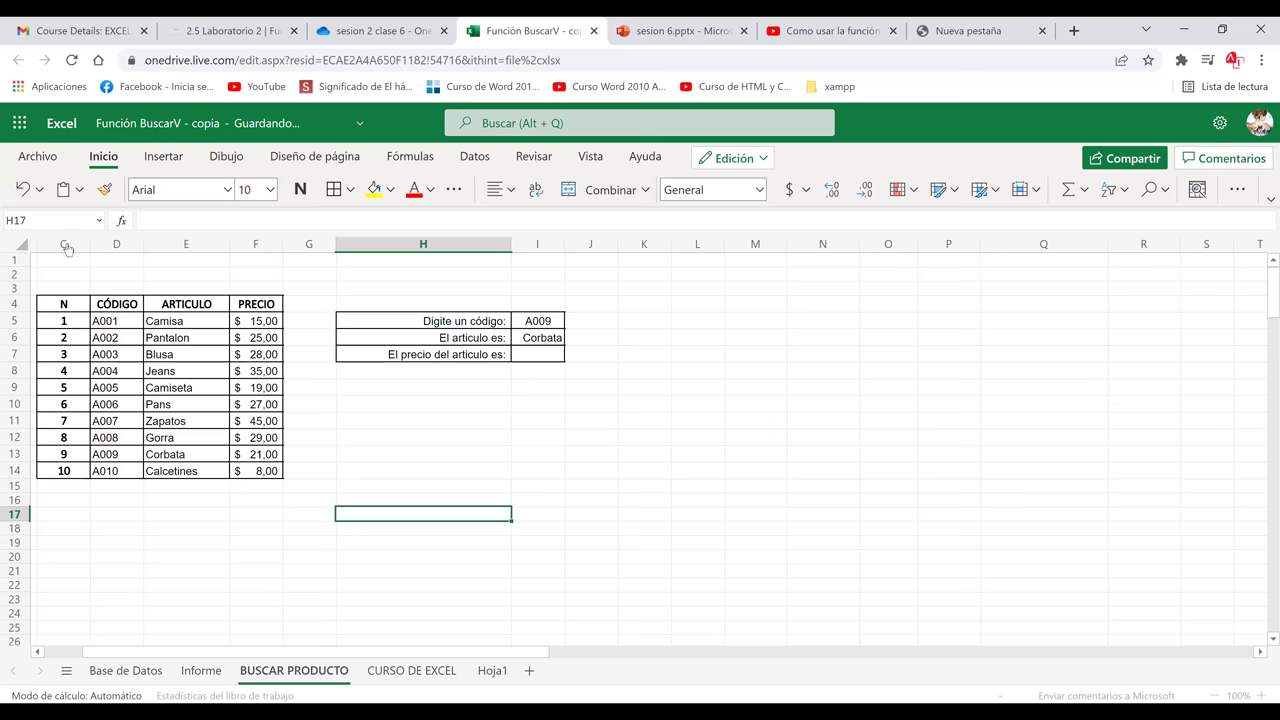
Delete the N column of the product list on the BUSCAR PRODUCTO sheet
{"action": "left_click", "coordinate": [65, 245]}
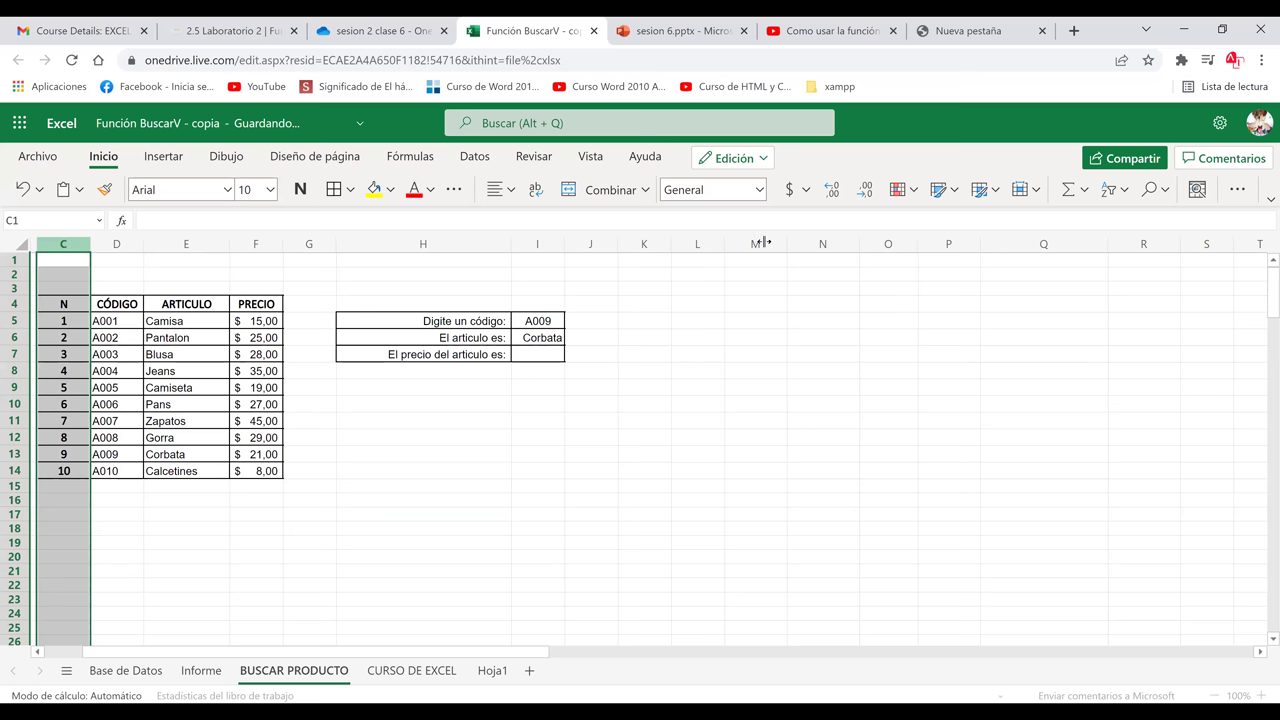
{"action": "left_click", "coordinate": [1035, 196]}
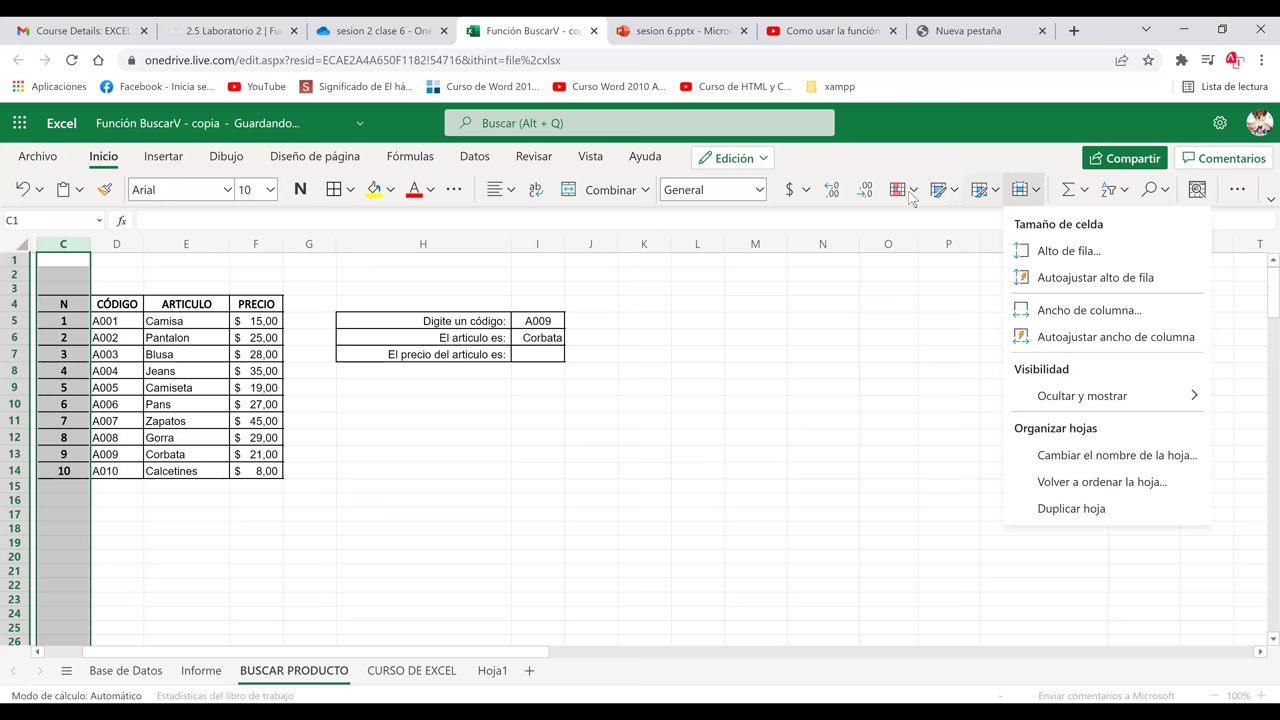
{"action": "left_click", "coordinate": [58, 248]}
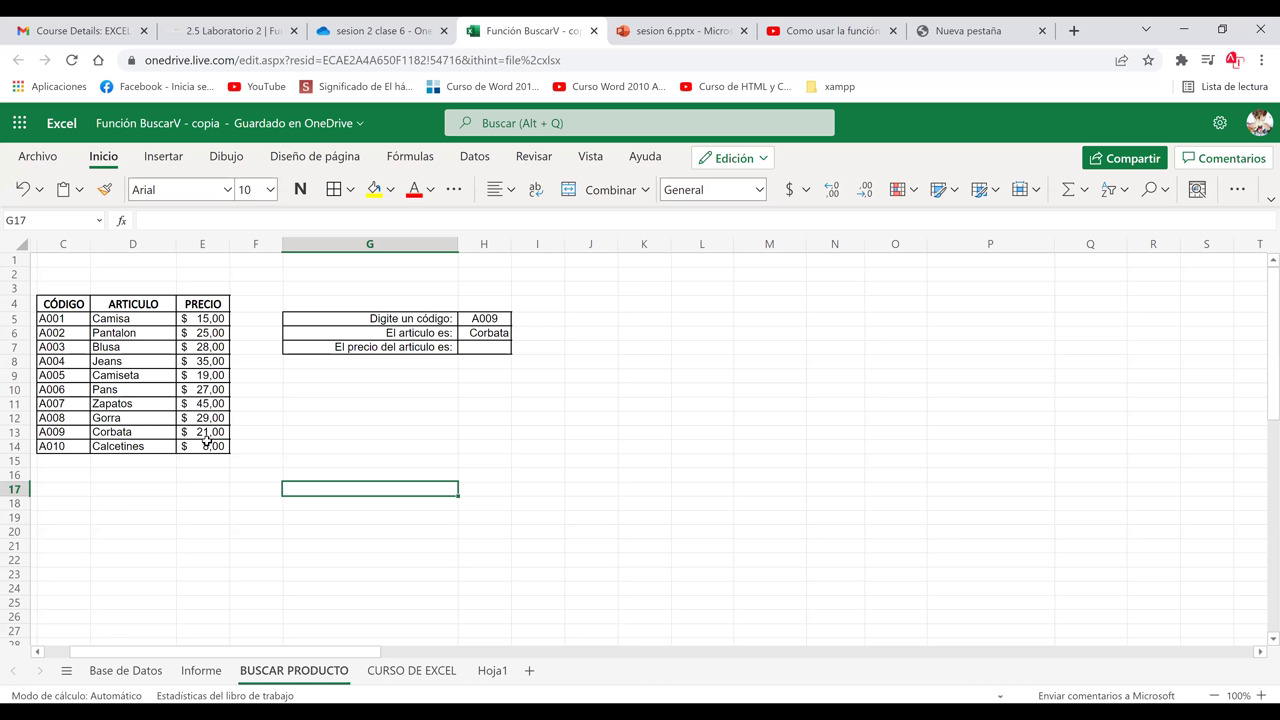
Try to define a named range for the product data in C5:E14
{"action": "left_click", "coordinate": [44, 220]}
{"action": "type", "text": "ta"}
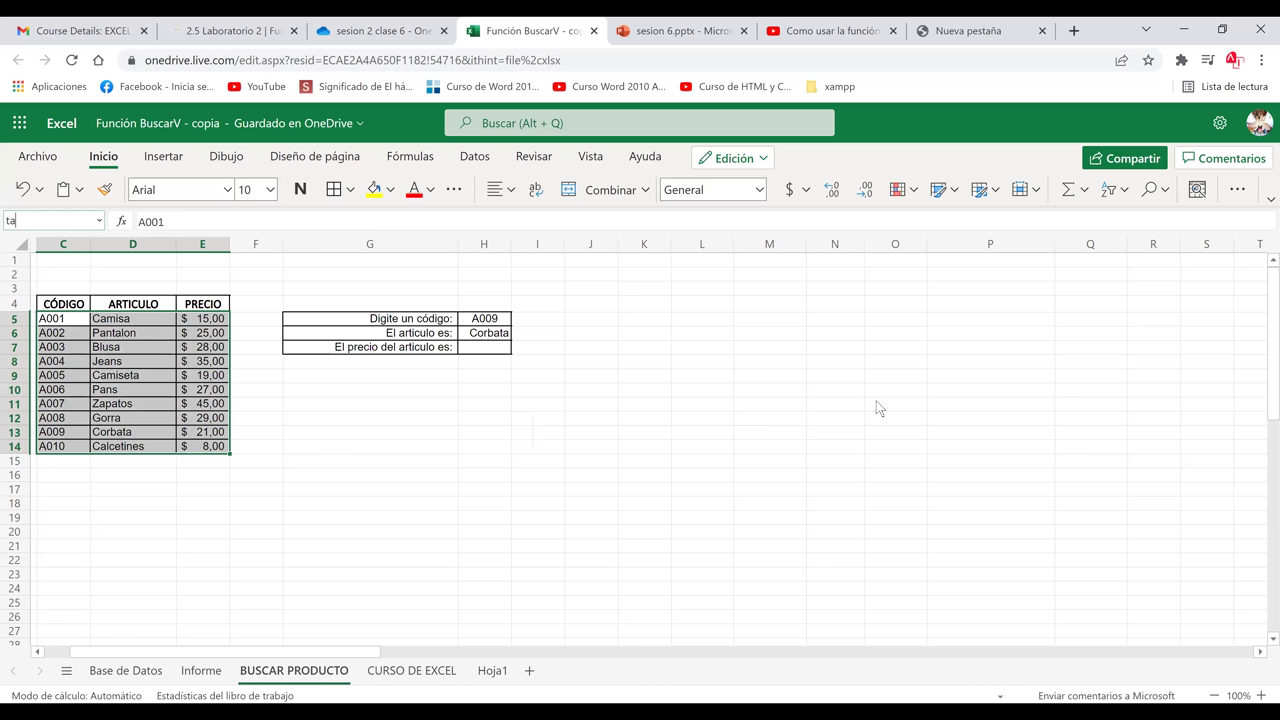
{"action": "key", "text": "Return"}
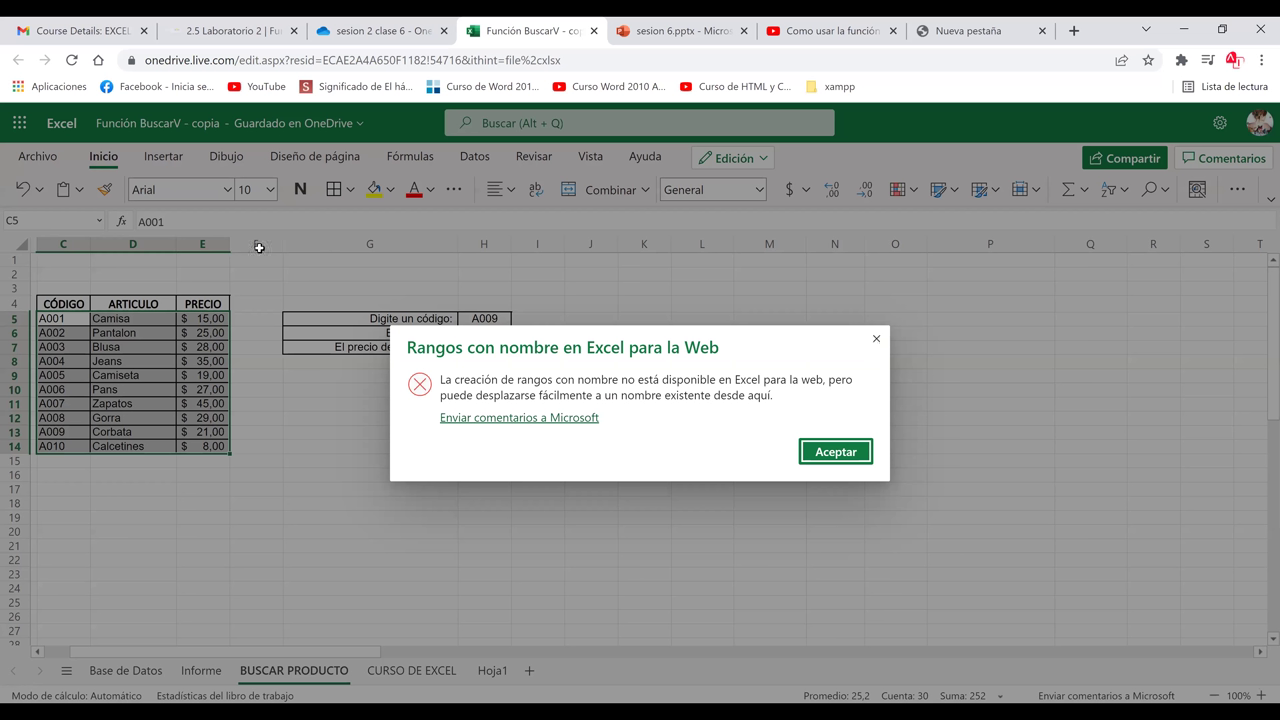
Convert the product list C4:E14 into a table with headers and name the table producto
{"action": "left_click", "coordinate": [171, 155]}
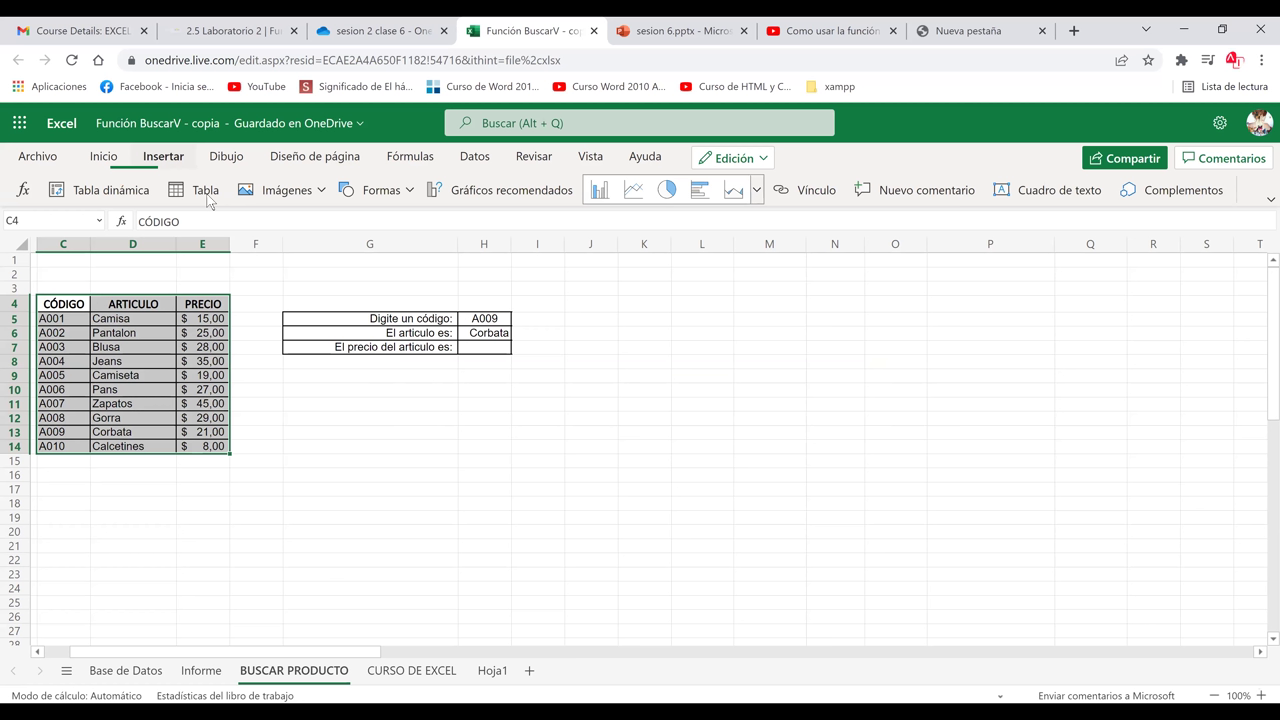
{"action": "left_click", "coordinate": [207, 193]}
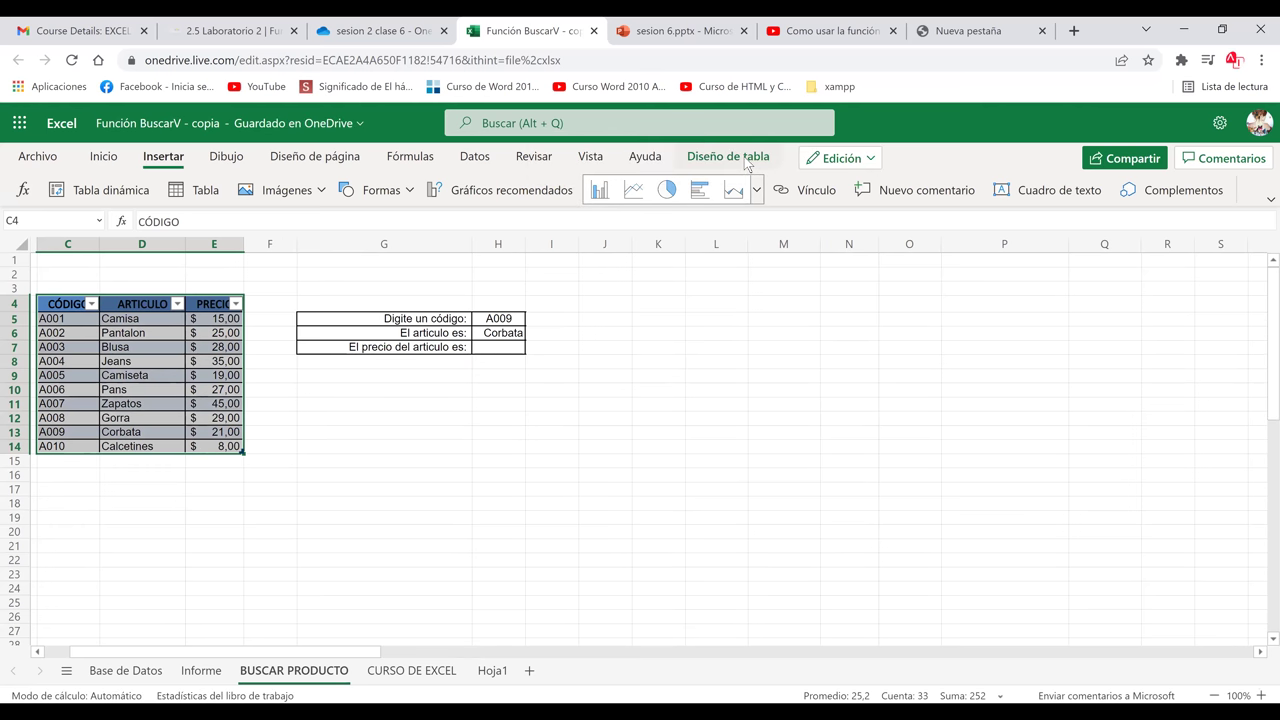
{"action": "left_click", "coordinate": [830, 160]}
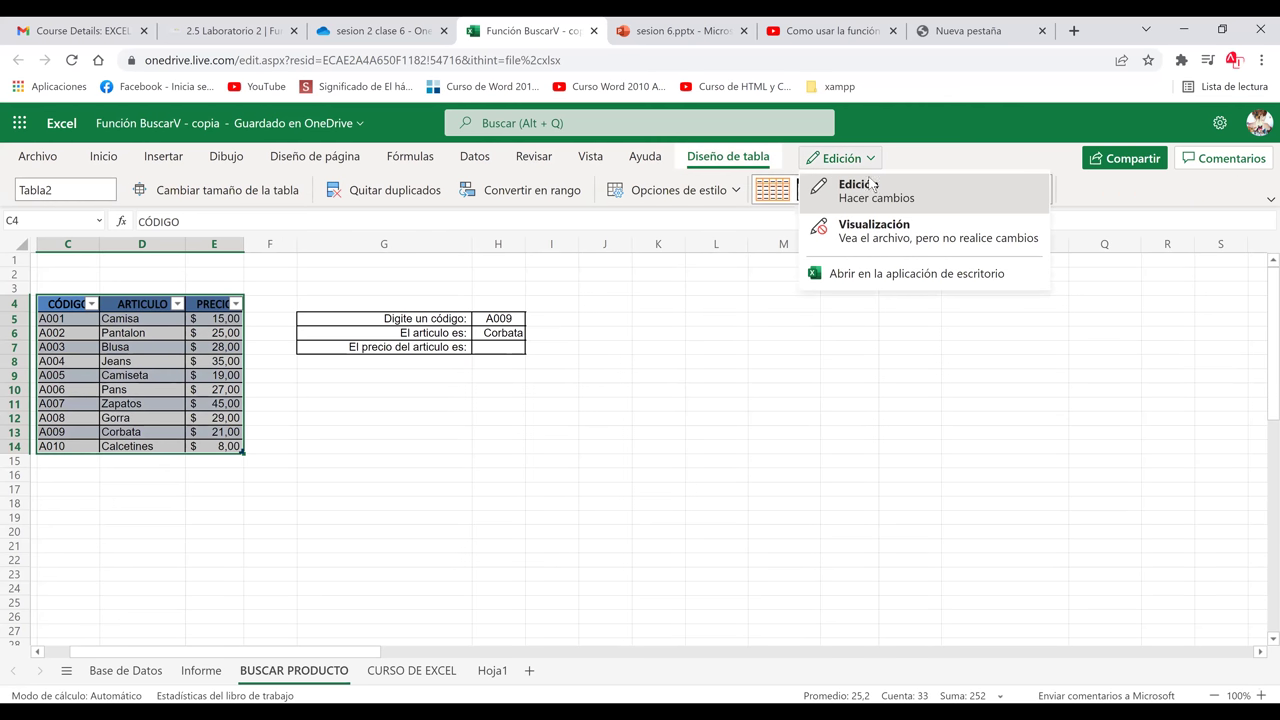
{"action": "left_click", "coordinate": [657, 192]}
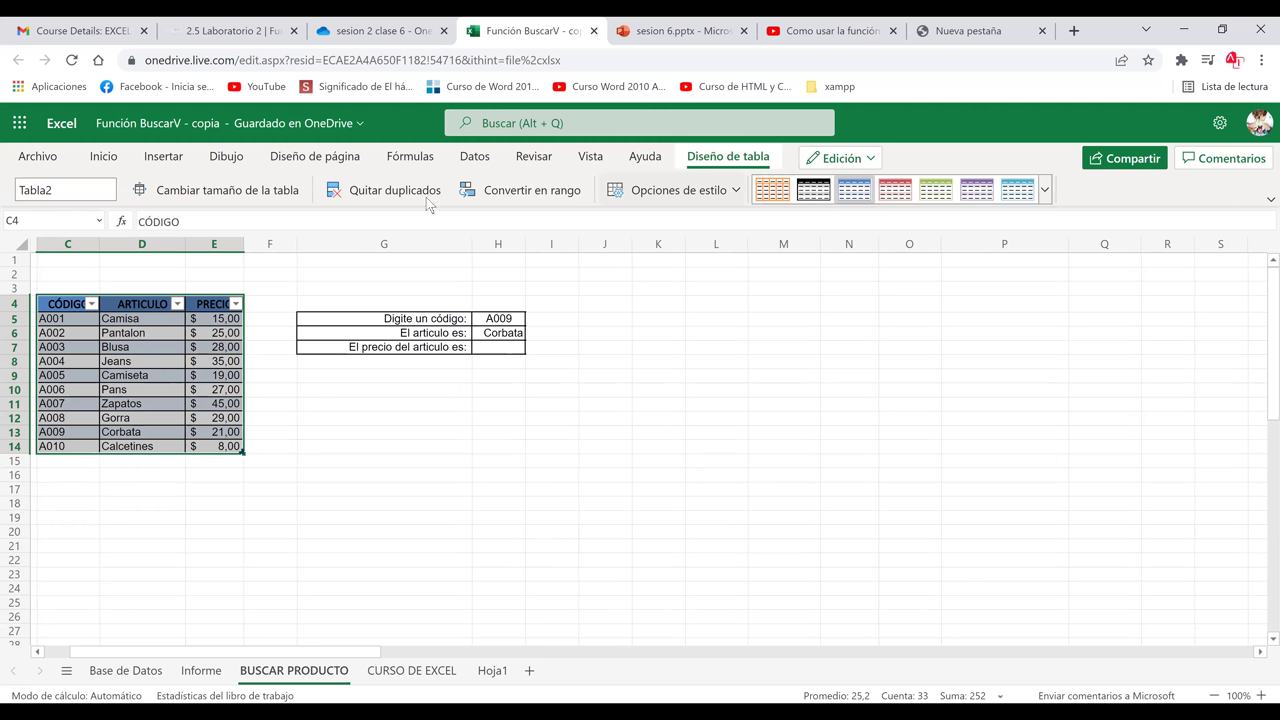
{"action": "double_click", "coordinate": [100, 190]}
{"action": "key", "text": "BackSpace"}
{"action": "type", "text": "producto"}
{"action": "key", "text": "Return"}
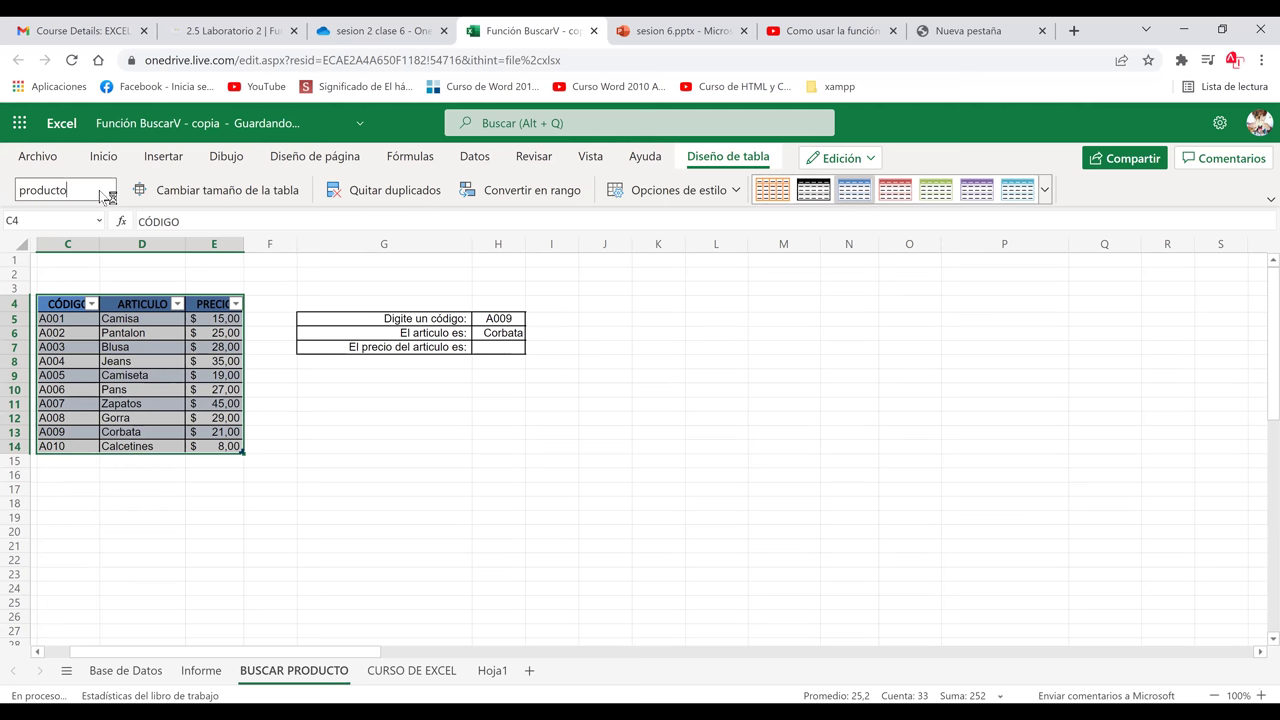
Check the name assigned to the product table by selecting its cells with and without the header row
{"action": "left_click", "coordinate": [367, 441]}
{"action": "left_click", "coordinate": [170, 381]}
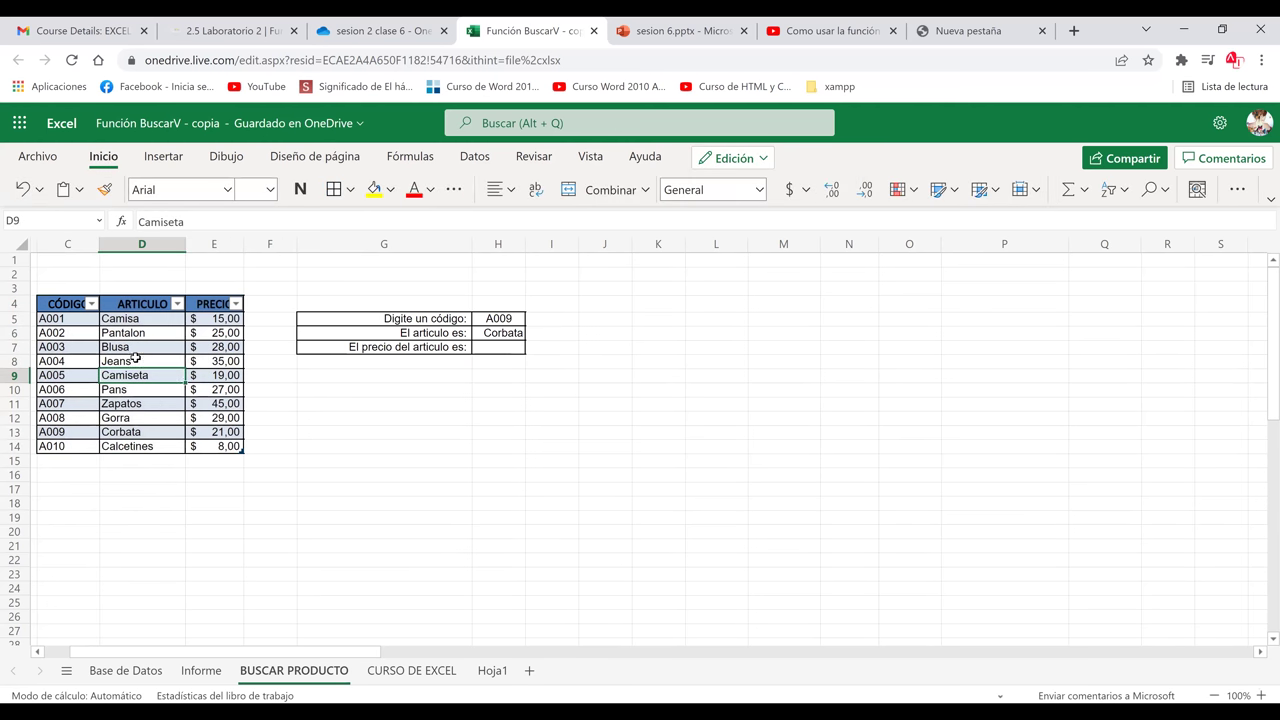
{"action": "left_click", "coordinate": [135, 358]}
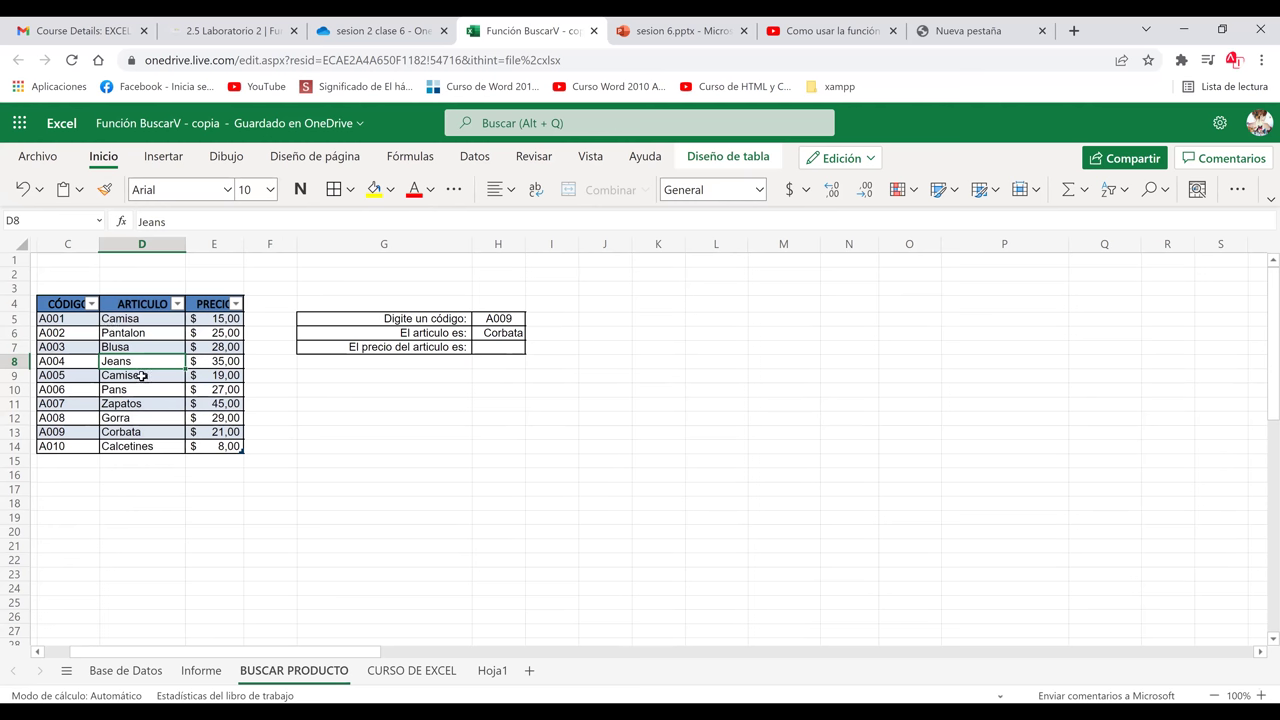
{"action": "key", "text": "ctrl+a"}
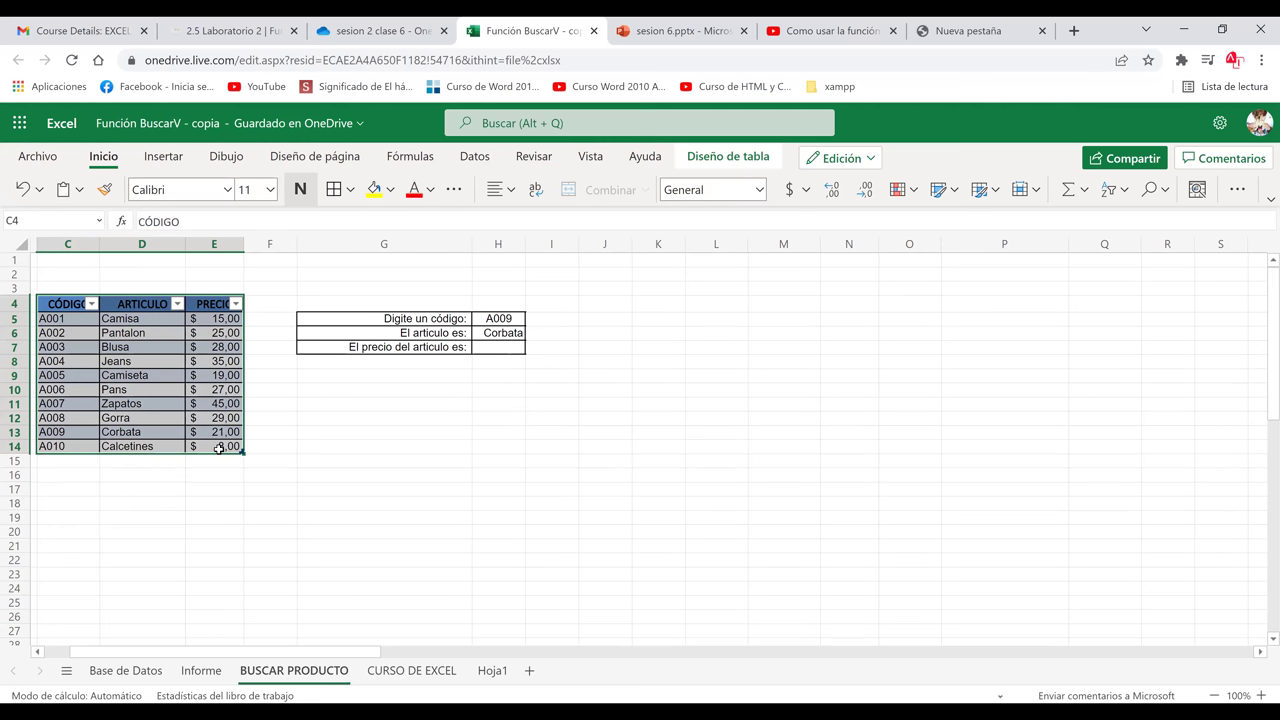
{"action": "left_click", "coordinate": [263, 484]}
{"action": "left_click_drag", "start_coordinate": [230, 448], "coordinate": [77, 320]}
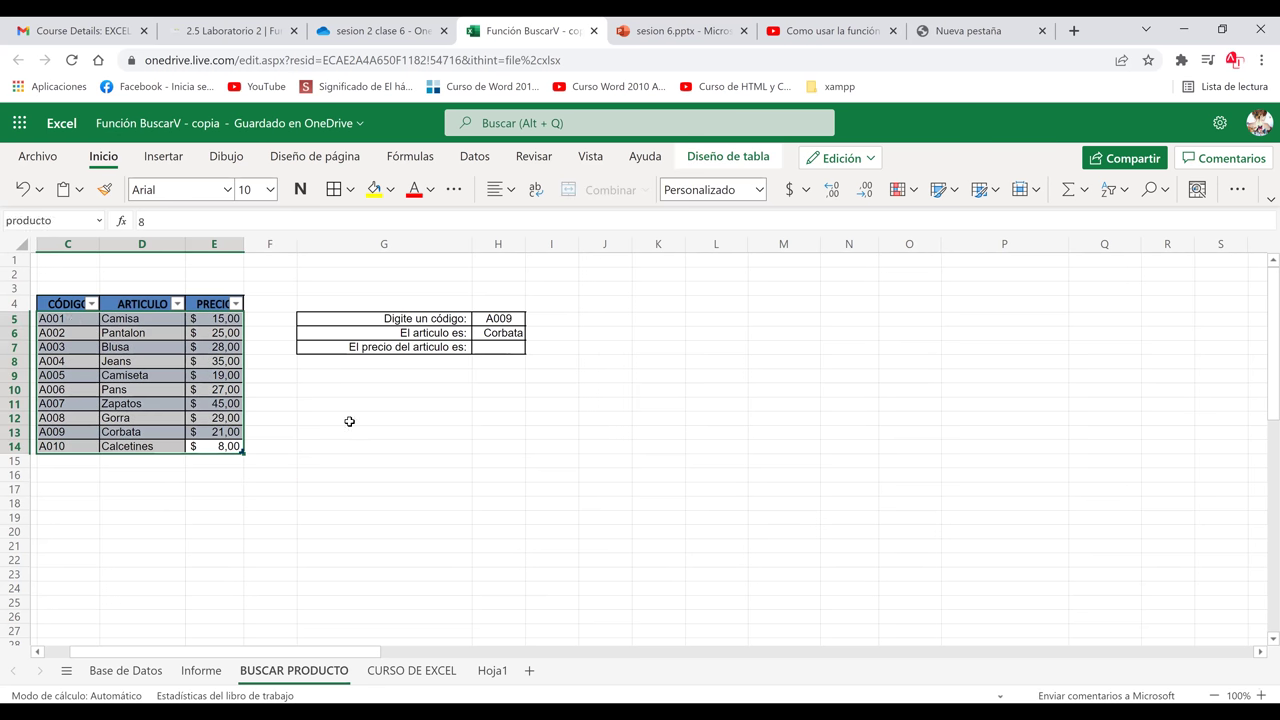
{"action": "left_click", "coordinate": [156, 350]}
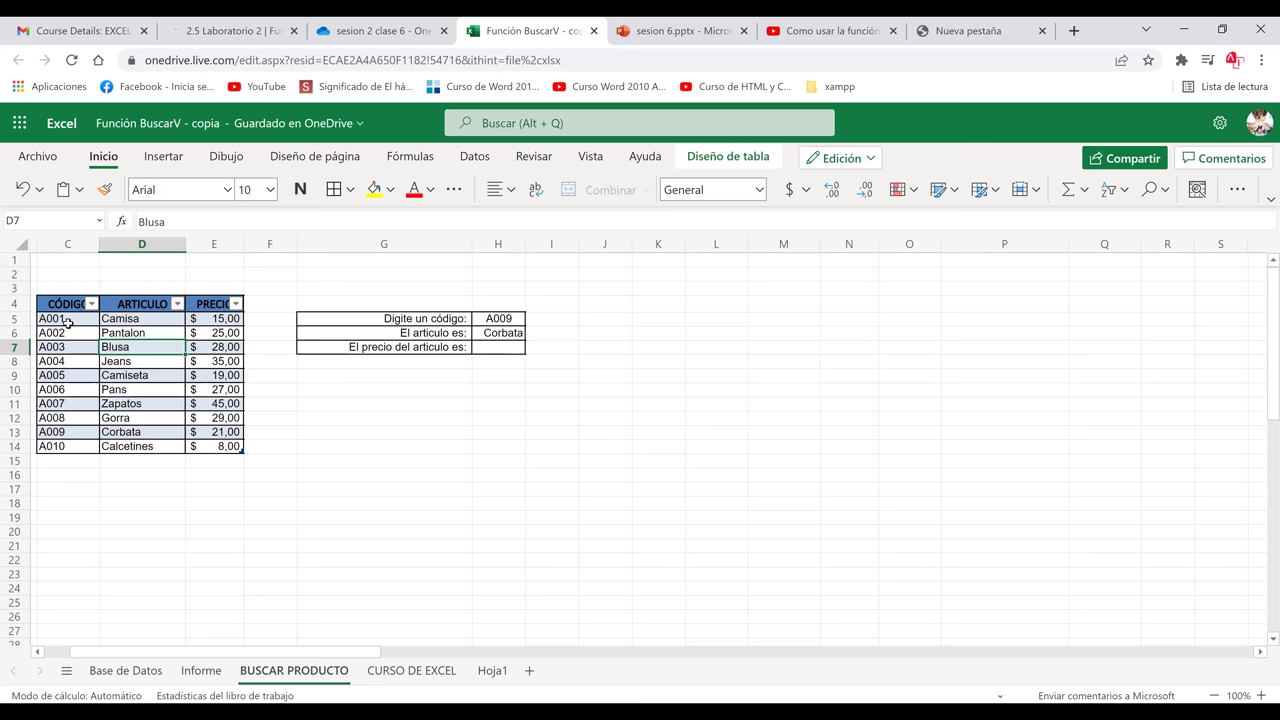
{"action": "left_click_drag", "start_coordinate": [62, 304], "coordinate": [218, 445]}
{"action": "left_click", "coordinate": [500, 460]}
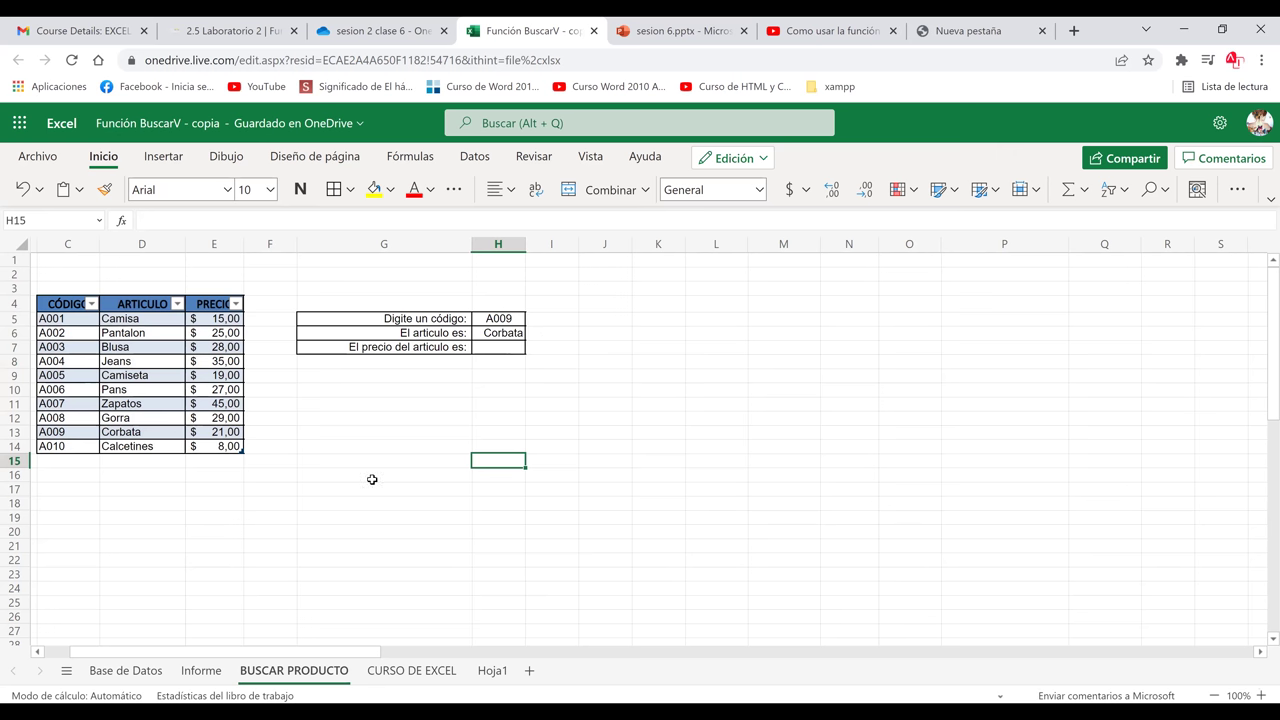
{"action": "left_click", "coordinate": [419, 552]}
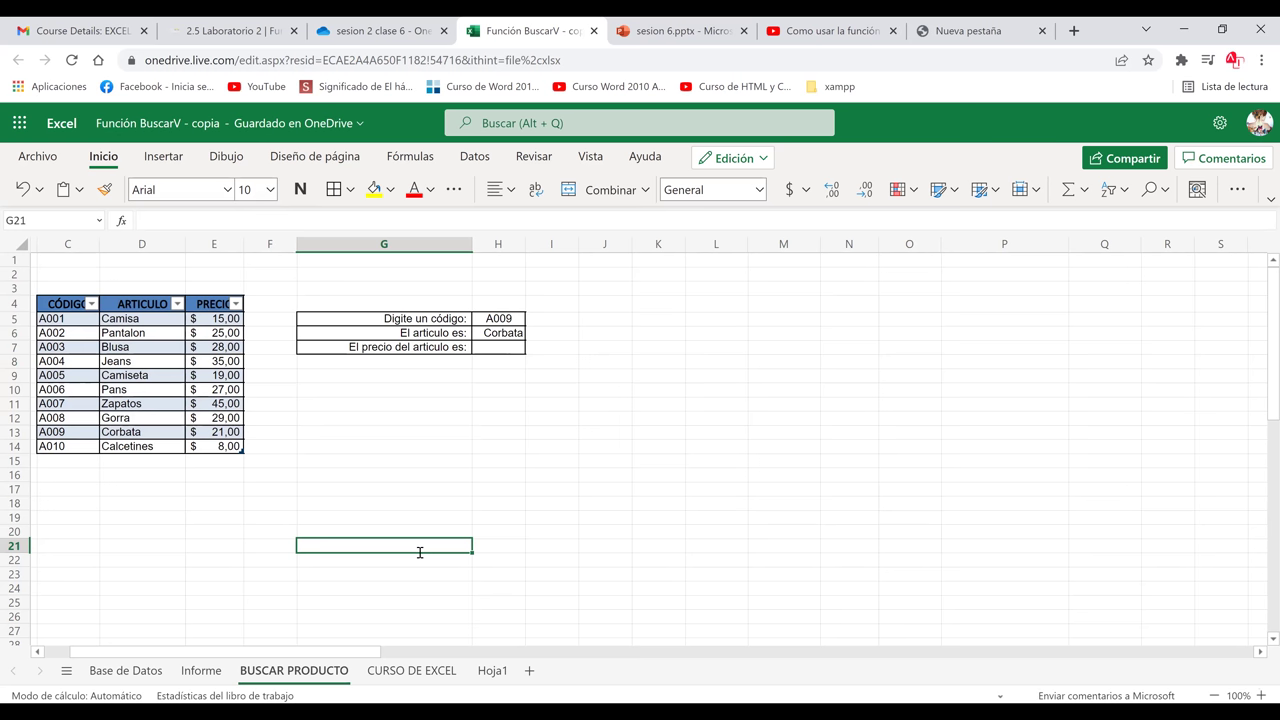
{"action": "type", "text": "Cod"}
{"action": "key", "text": "BackSpace"}
{"action": "key", "text": "BackSpace"}
{"action": "key", "text": "BackSpace"}
Copy the CÓDIGO and ARTICULO headers of the product table into K9:L9
{"action": "left_click_drag", "start_coordinate": [72, 304], "coordinate": [144, 304]}
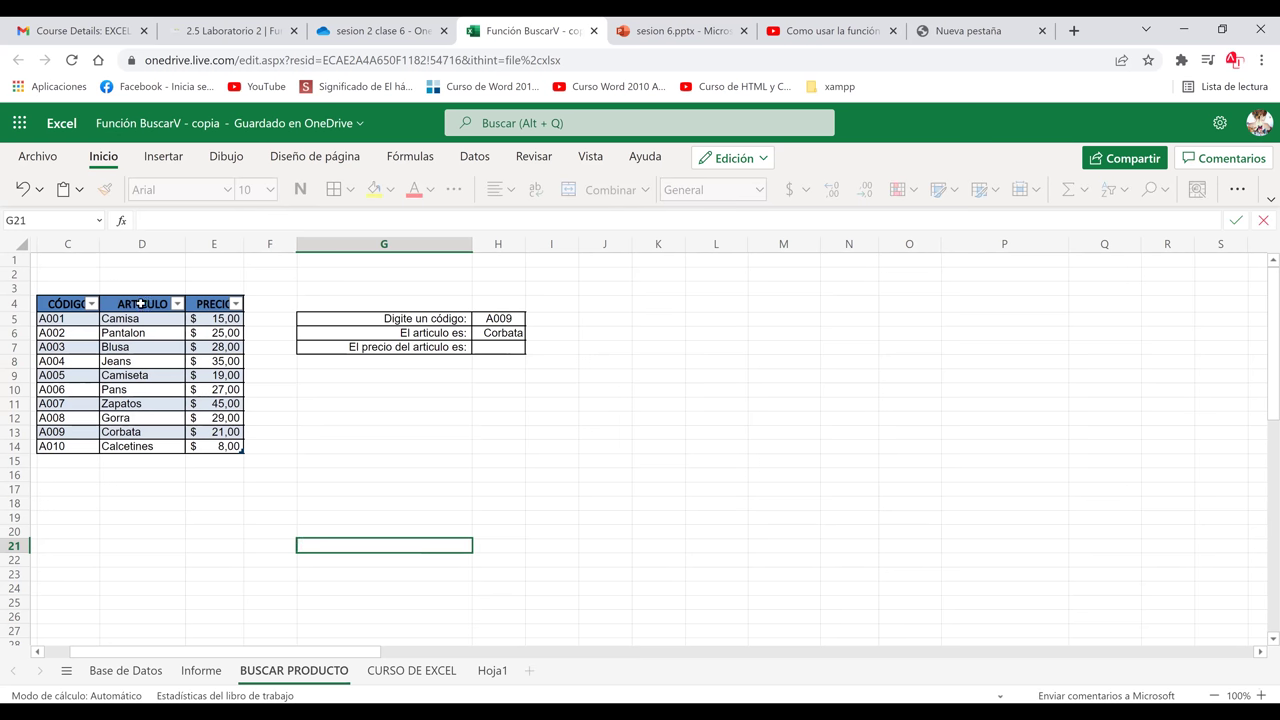
{"action": "key", "text": "ctrl+c"}
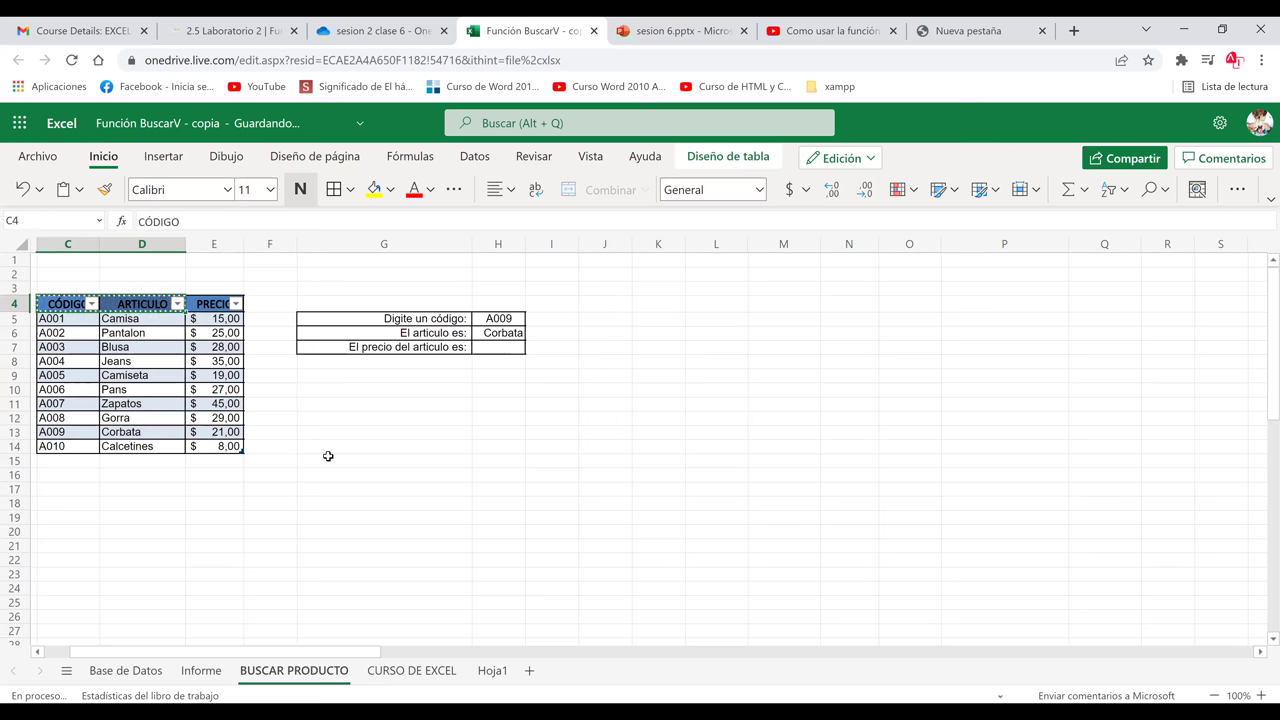
{"action": "left_click", "coordinate": [326, 454]}
{"action": "left_click", "coordinate": [643, 373]}
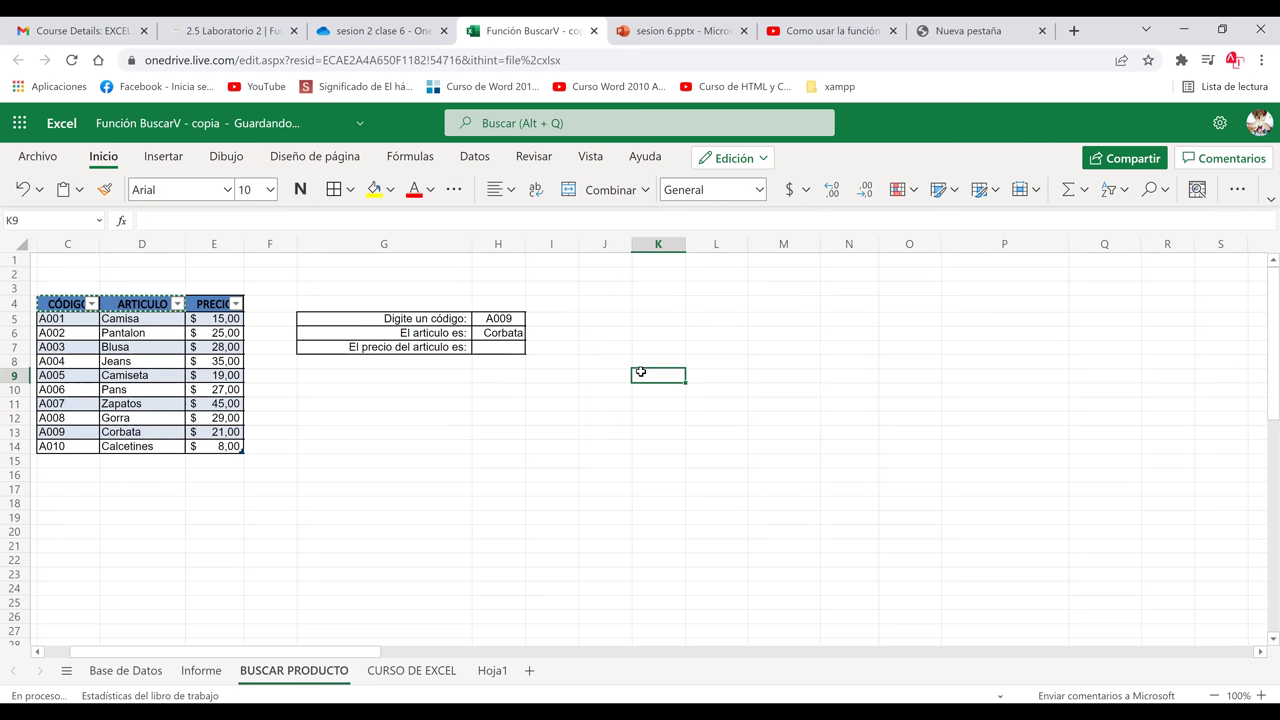
{"action": "key", "text": "ctrl+v"}
Widen columns K and L to fit the copied headers and clear the copy selection
{"action": "left_click_drag", "start_coordinate": [685, 246], "coordinate": [757, 391]}
{"action": "left_click", "coordinate": [757, 391]}
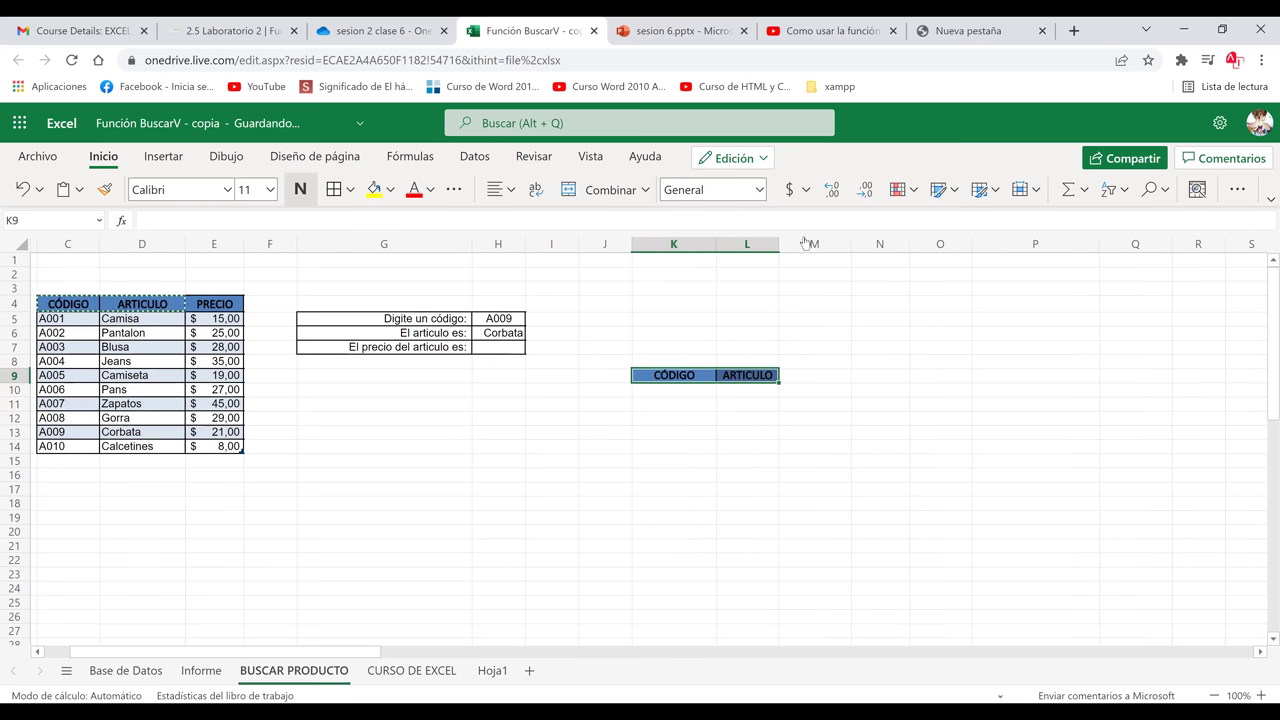
{"action": "left_click_drag", "start_coordinate": [782, 244], "coordinate": [820, 260]}
{"action": "left_click", "coordinate": [756, 390]}
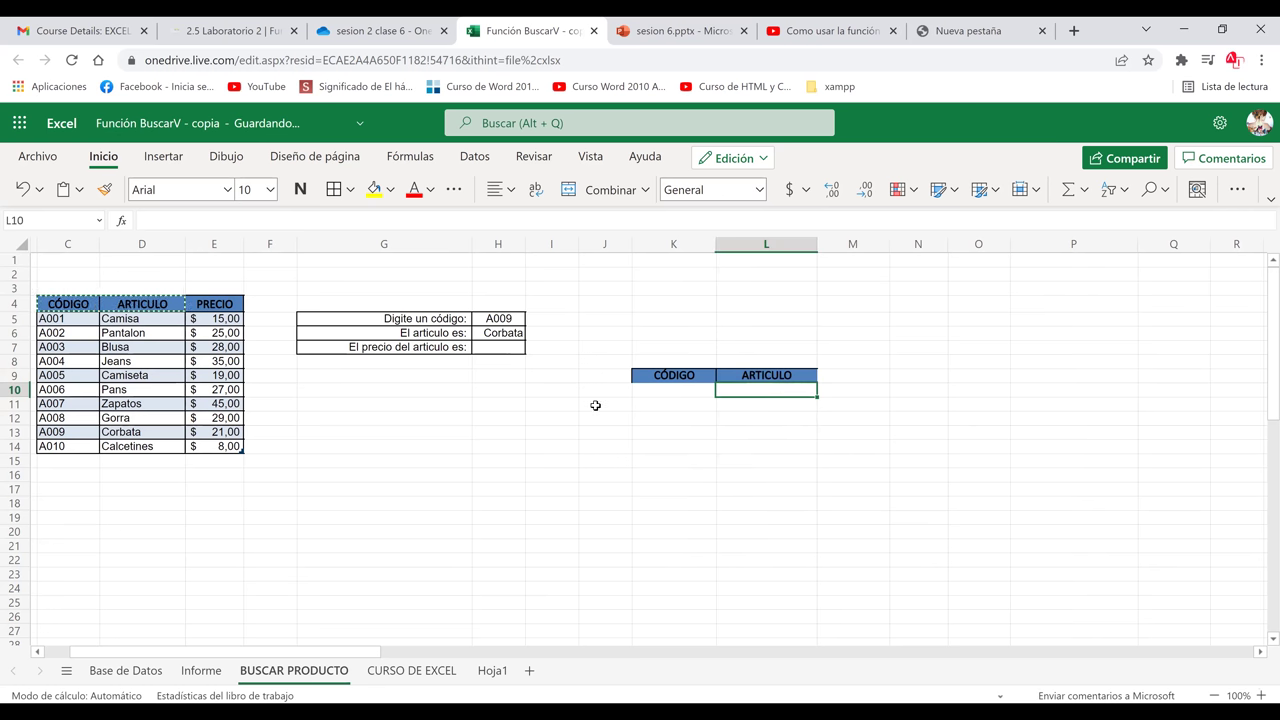
{"action": "key", "text": "Escape"}
Enter code A001 in K10 and start a BUSCARV formula in L10 with K10 as the lookup value
{"action": "left_click", "coordinate": [660, 387]}
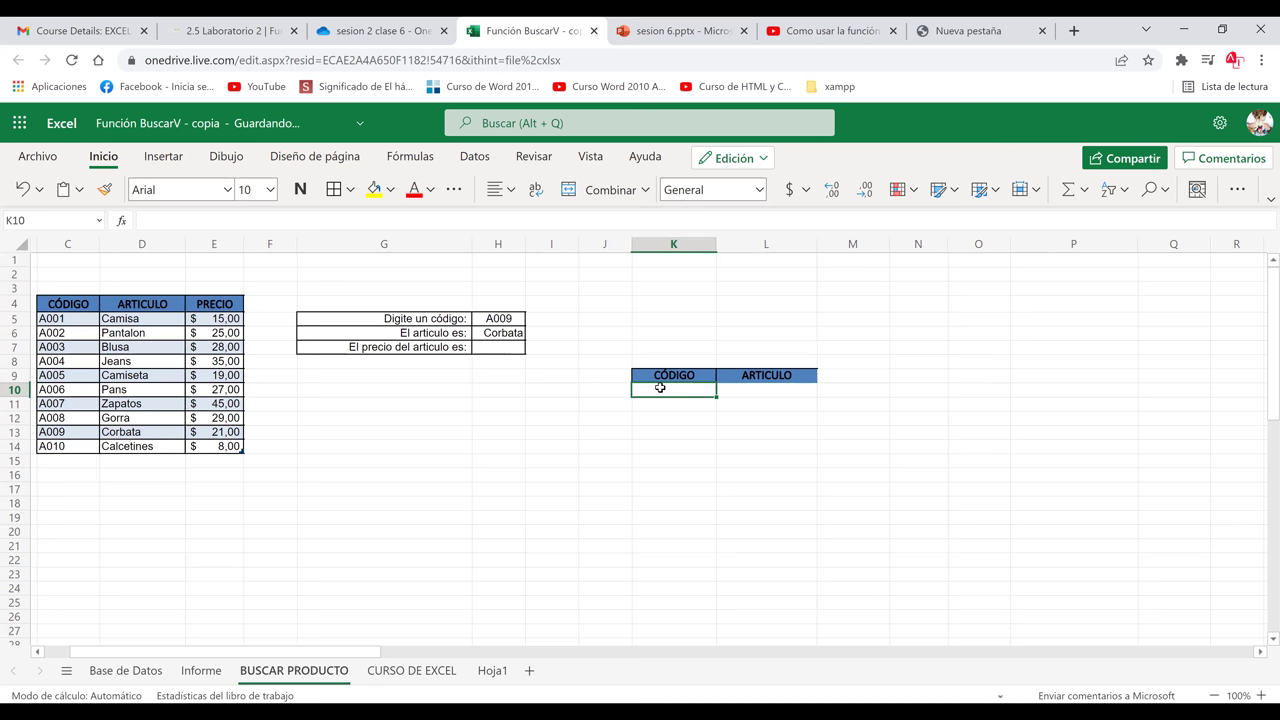
{"action": "type", "text": "A001"}
{"action": "left_click", "coordinate": [771, 395]}
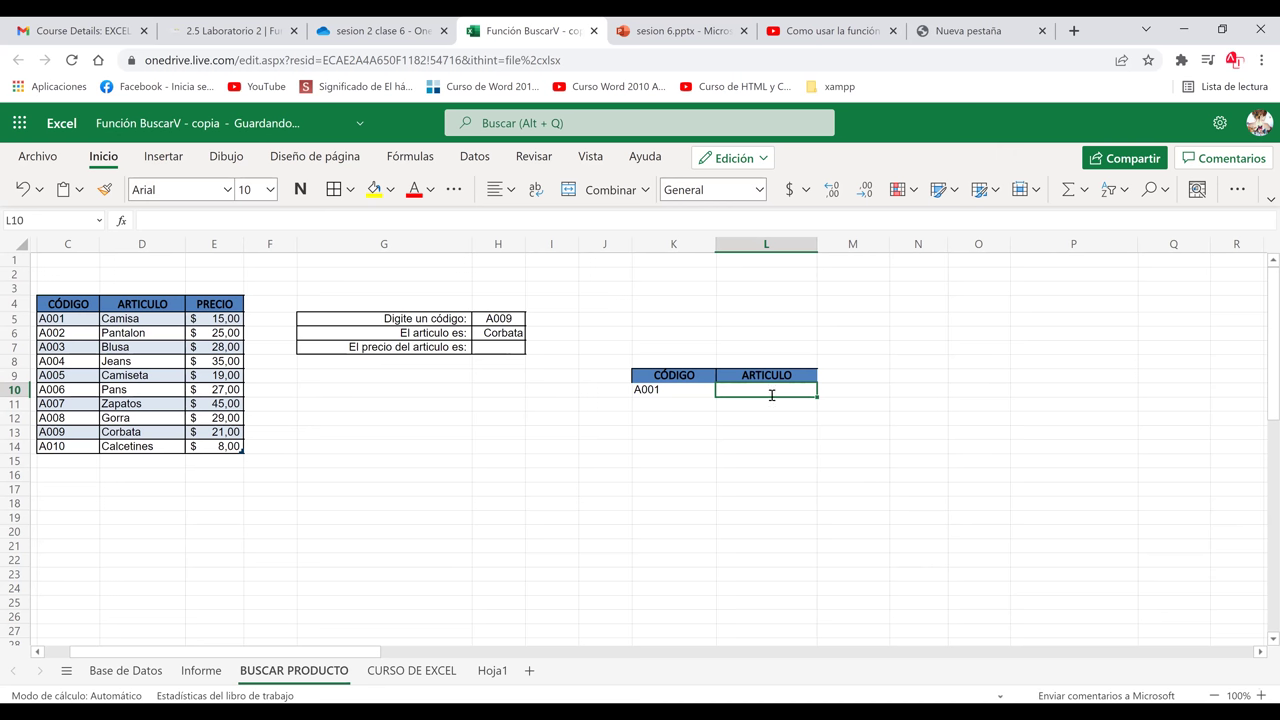
{"action": "type", "text": "="}
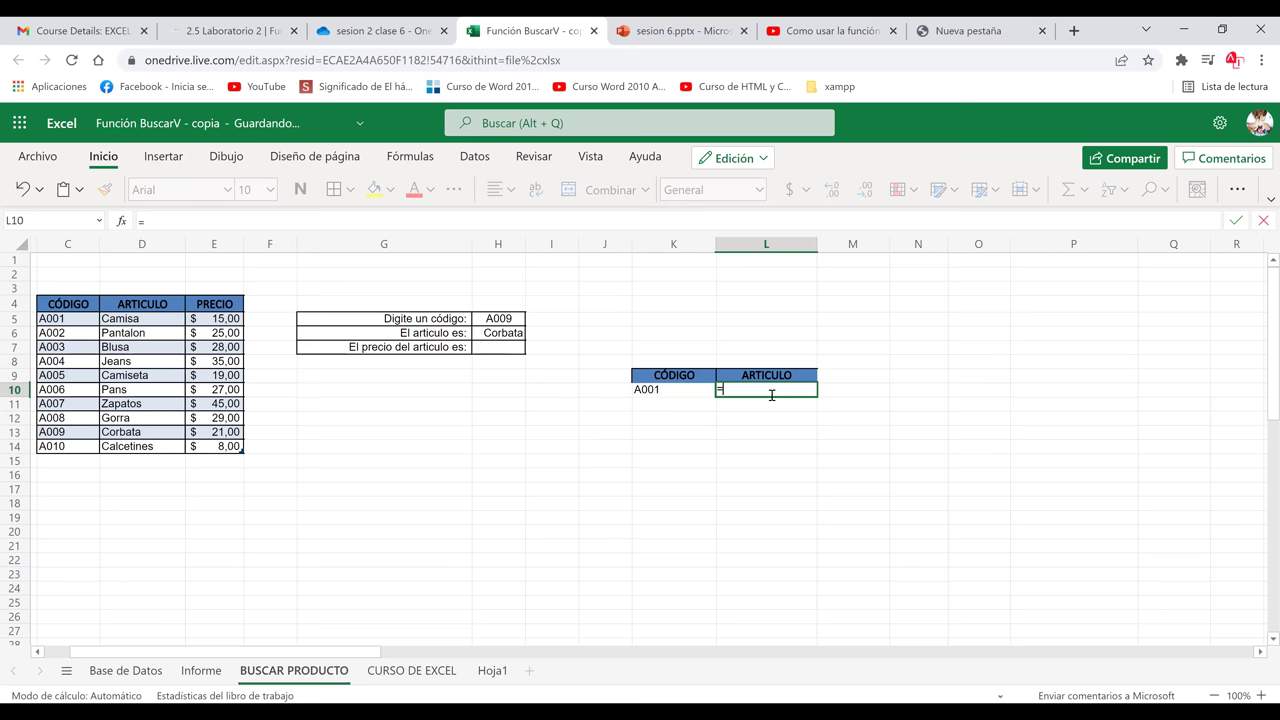
{"action": "type", "text": "buscar"}
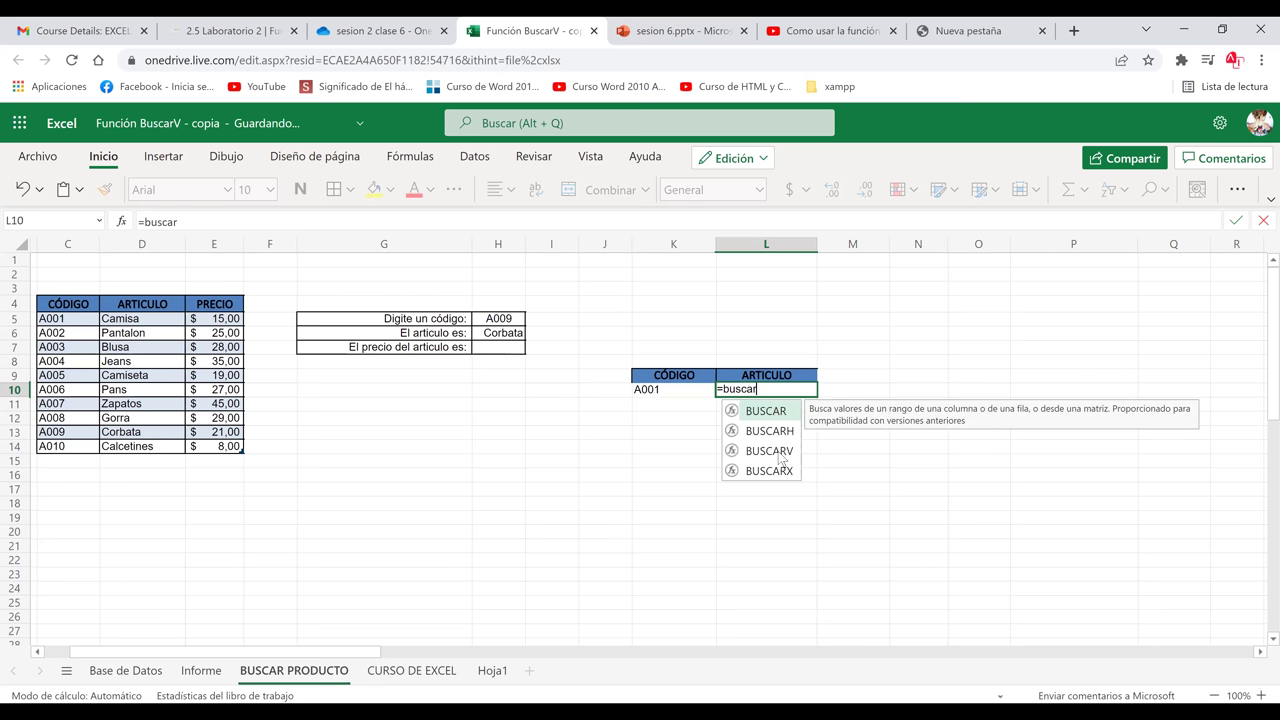
{"action": "type", "text": "v"}
{"action": "key", "text": "Tab"}
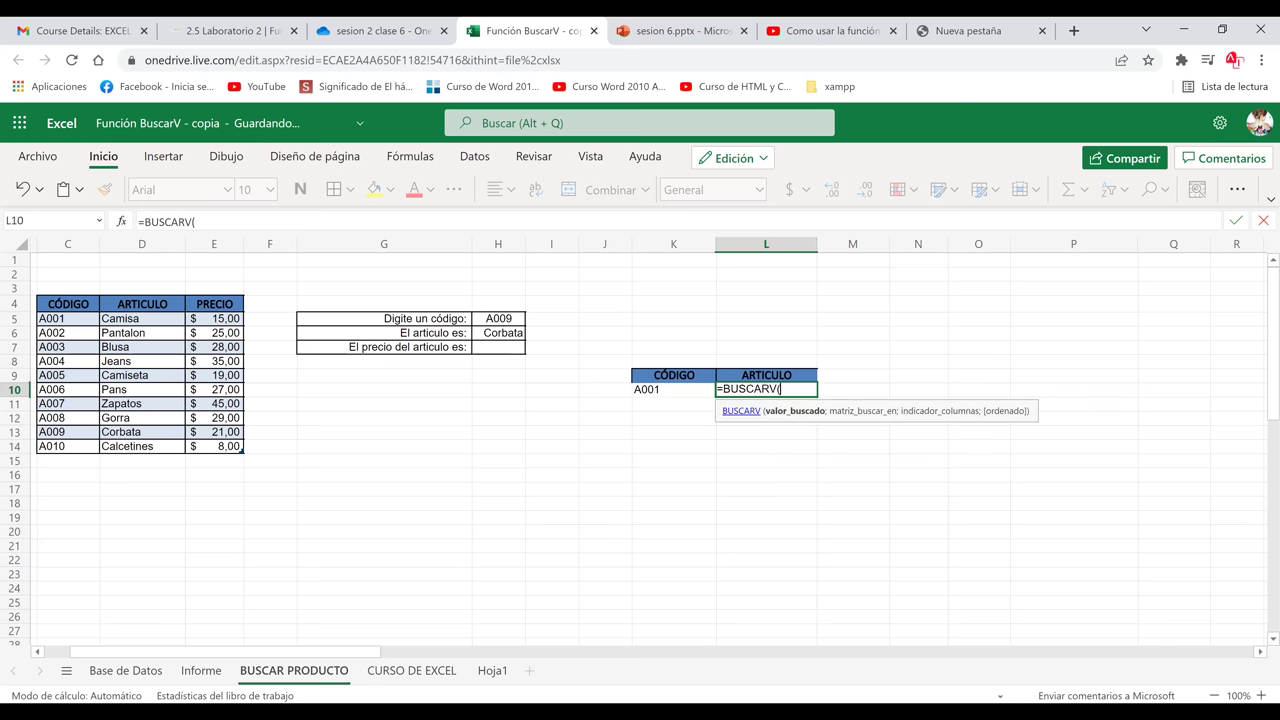
{"action": "left_click", "coordinate": [650, 390]}
{"action": "type", "text": ";"}
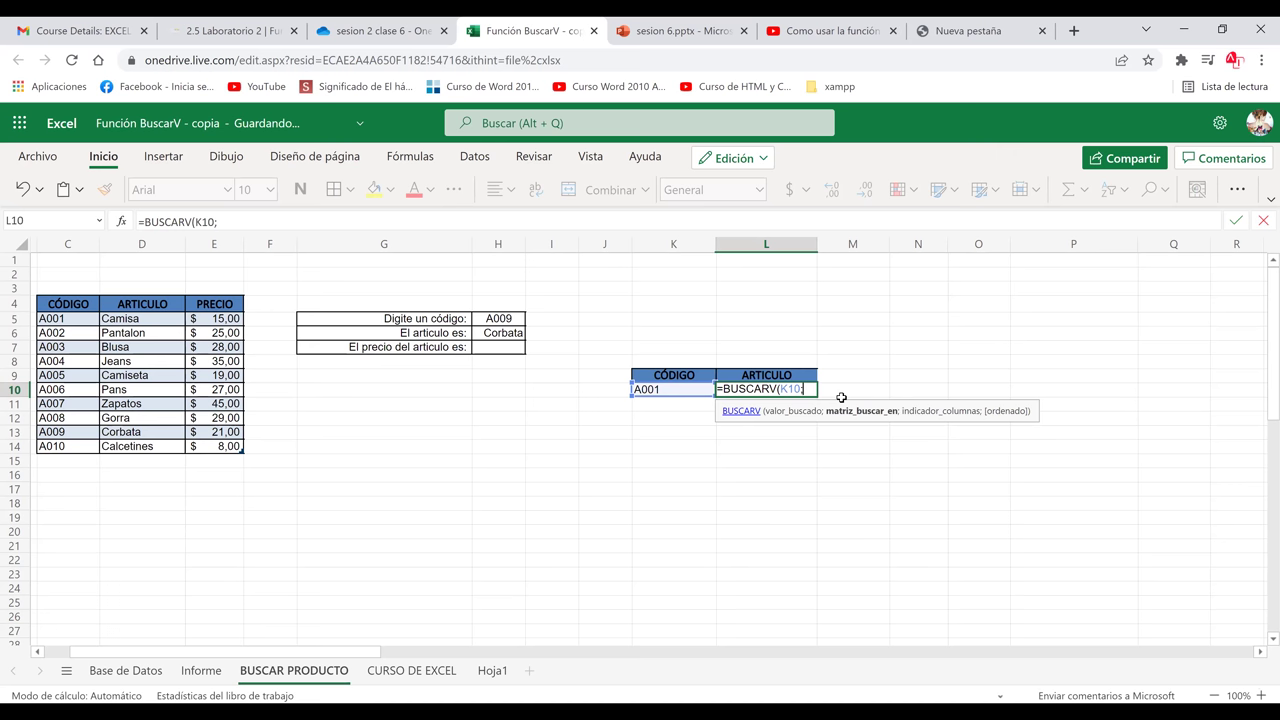
Complete the BUSCARV formula in L10 with producto as the lookup table, column 2 and FALSO for an exact match
{"action": "type", "text": "pr"}
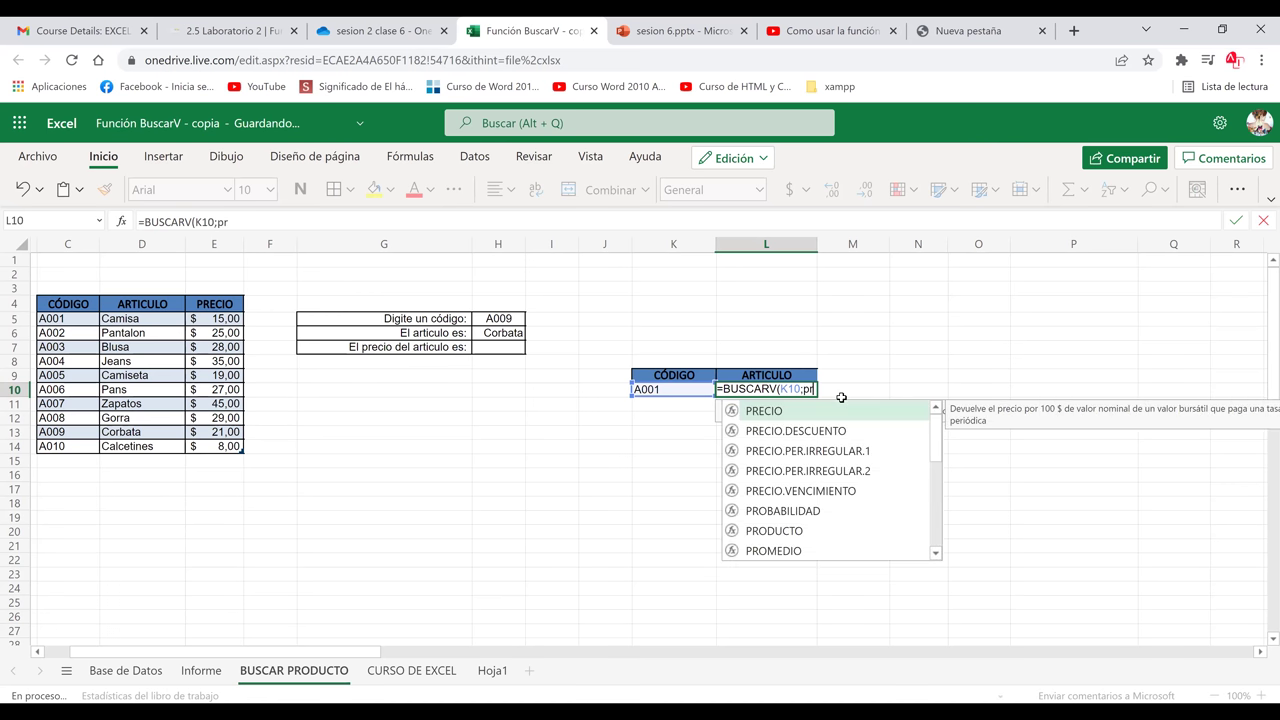
{"action": "type", "text": "od"}
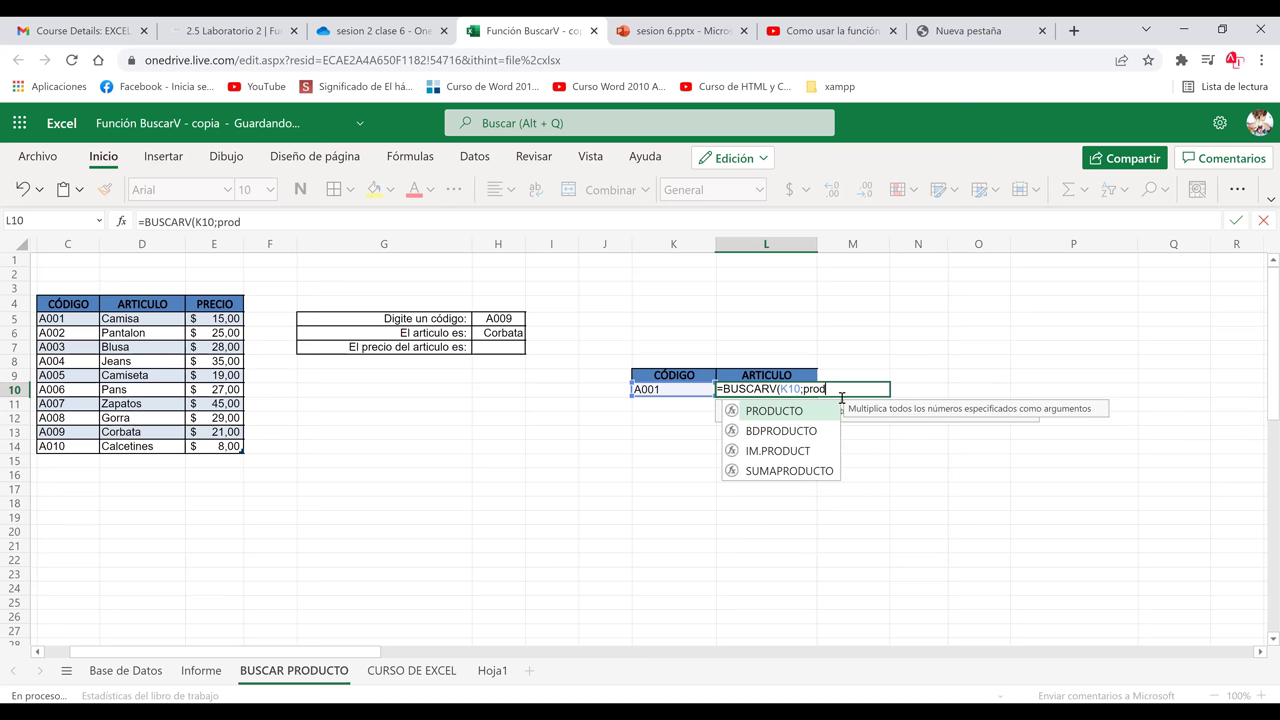
{"action": "type", "text": "ucto"}
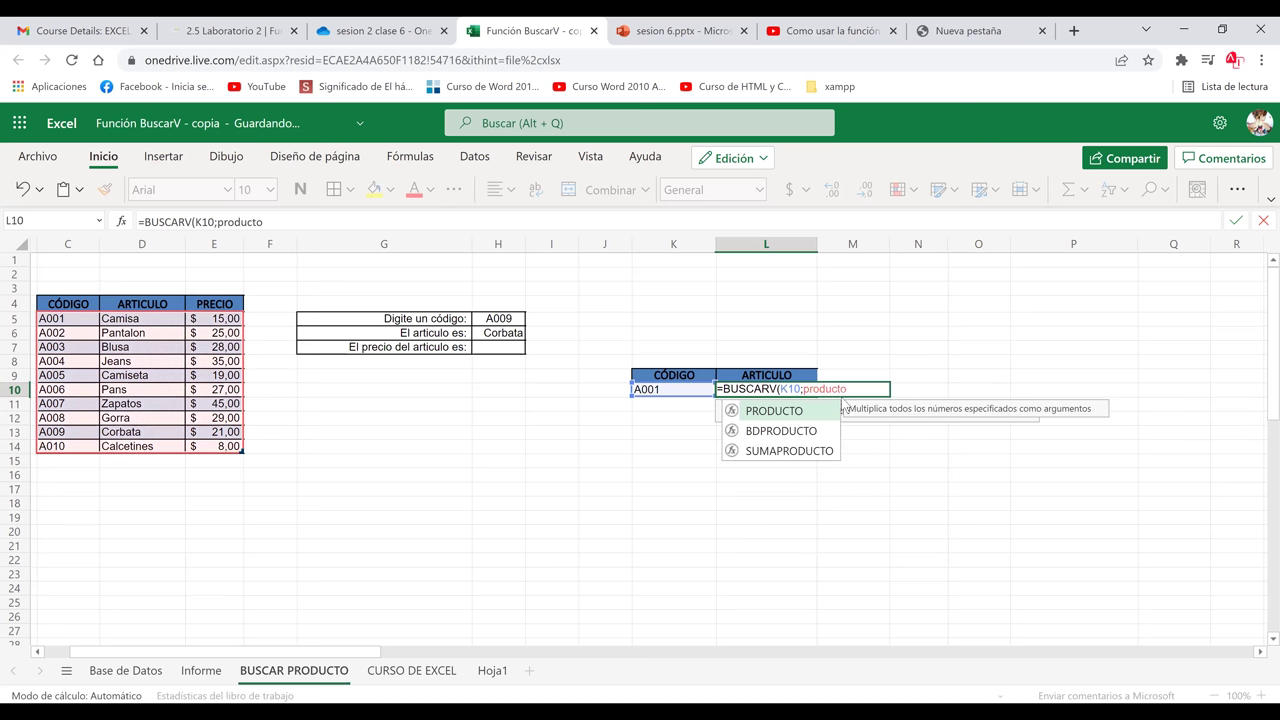
{"action": "key", "text": "ctrl+v"}
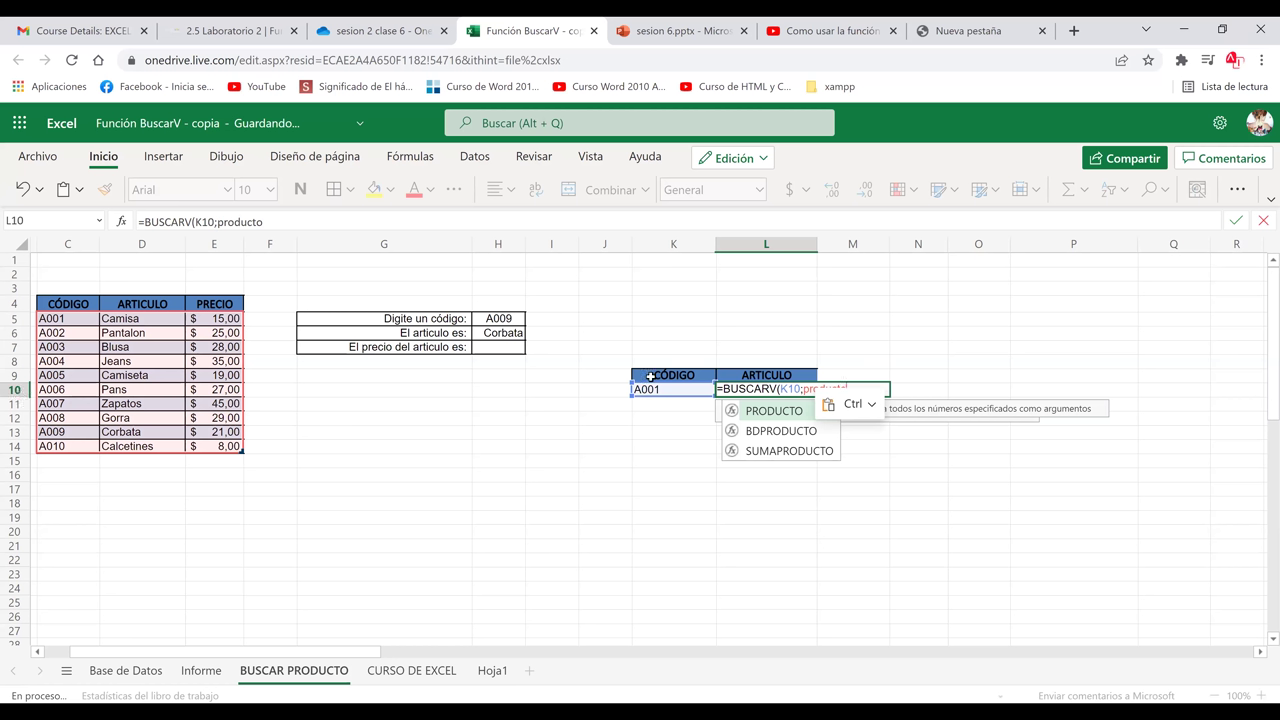
{"action": "left_click", "coordinate": [313, 217]}
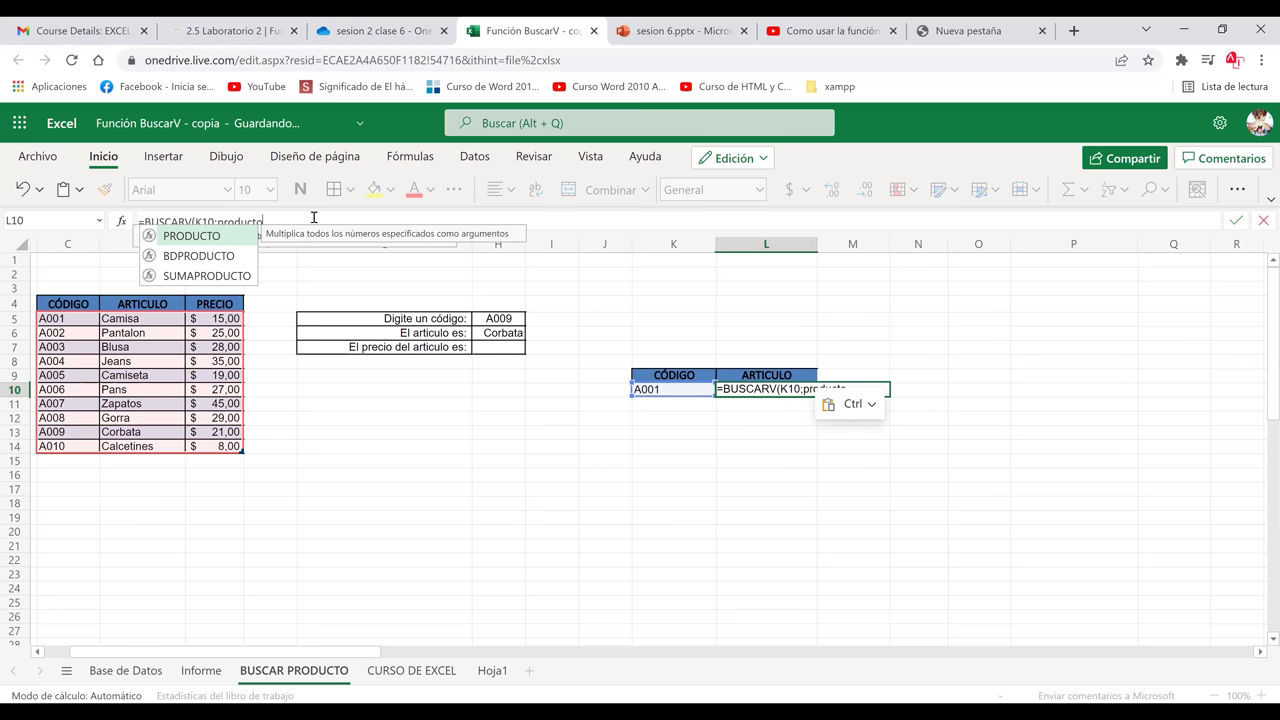
{"action": "type", "text": ";2"}
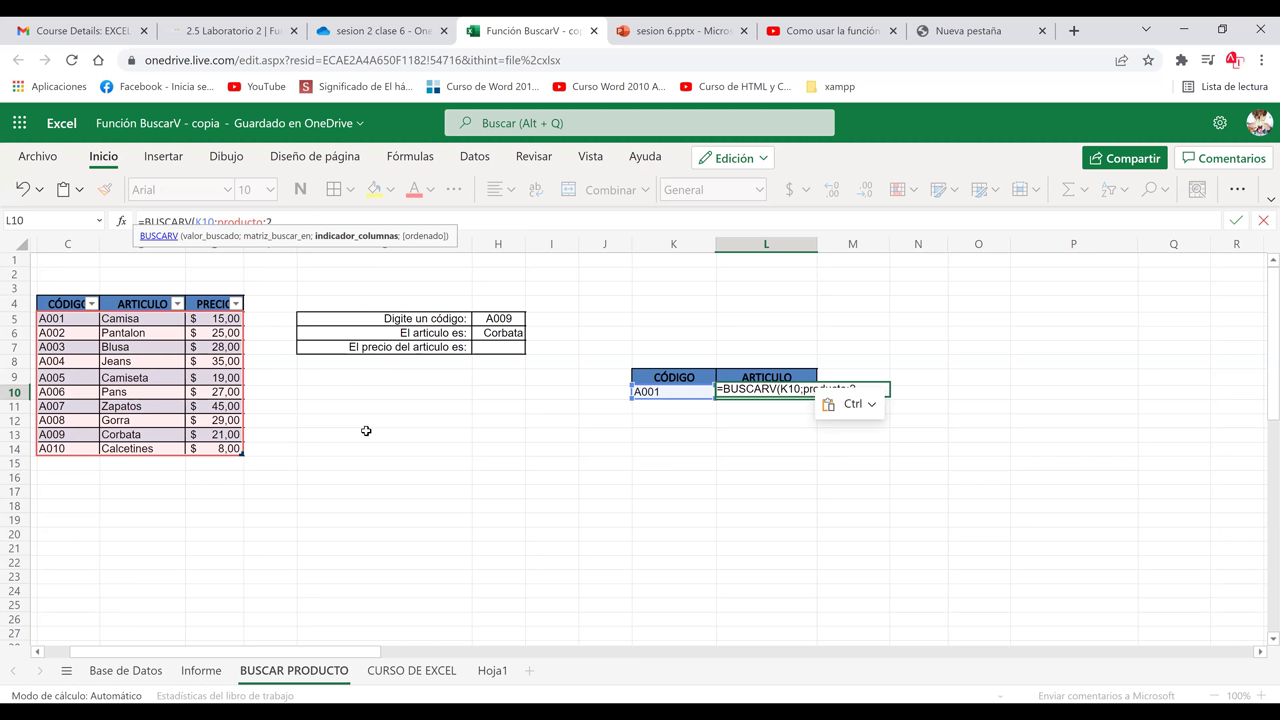
{"action": "type", "text": ";"}
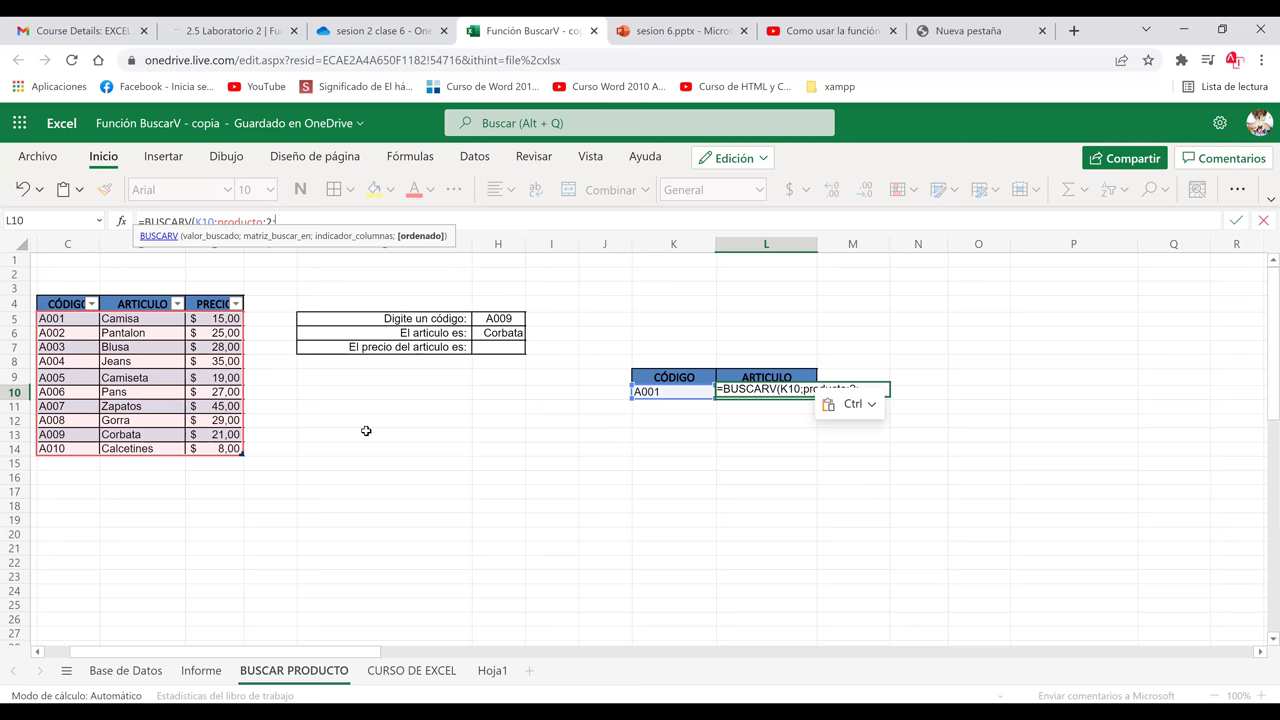
{"action": "type", "text": "fals"}
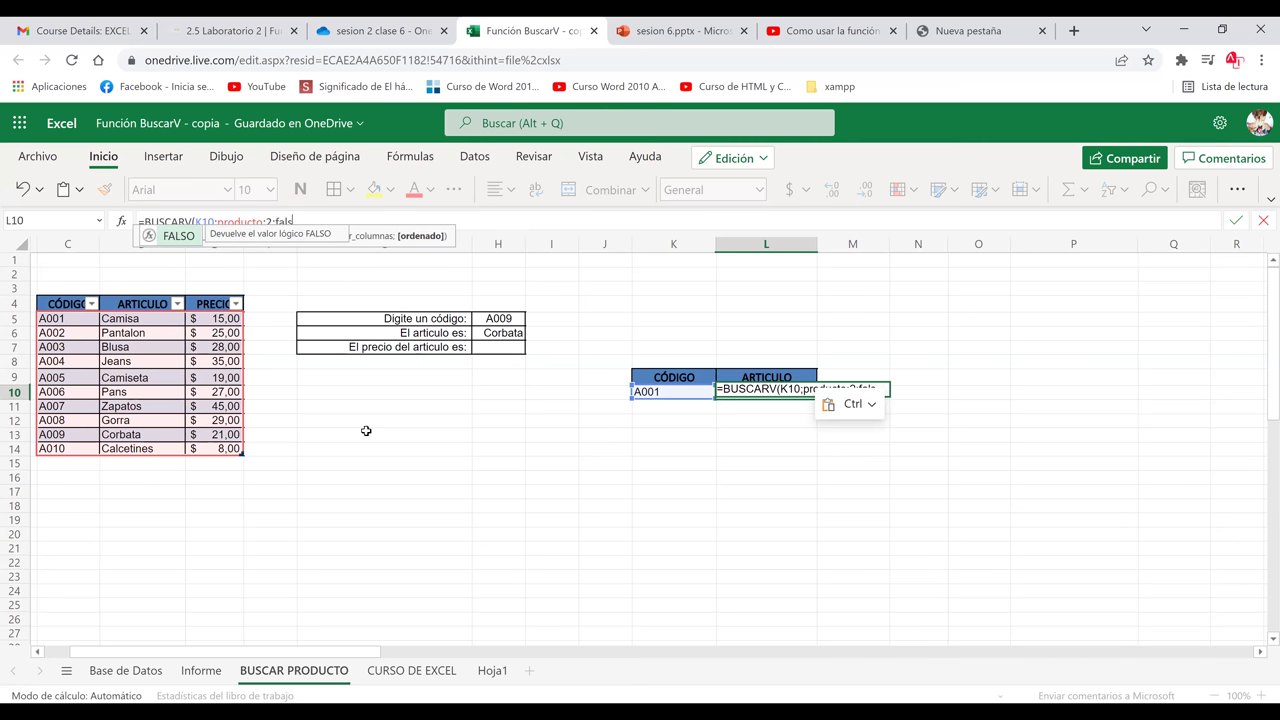
{"action": "type", "text": "o)"}
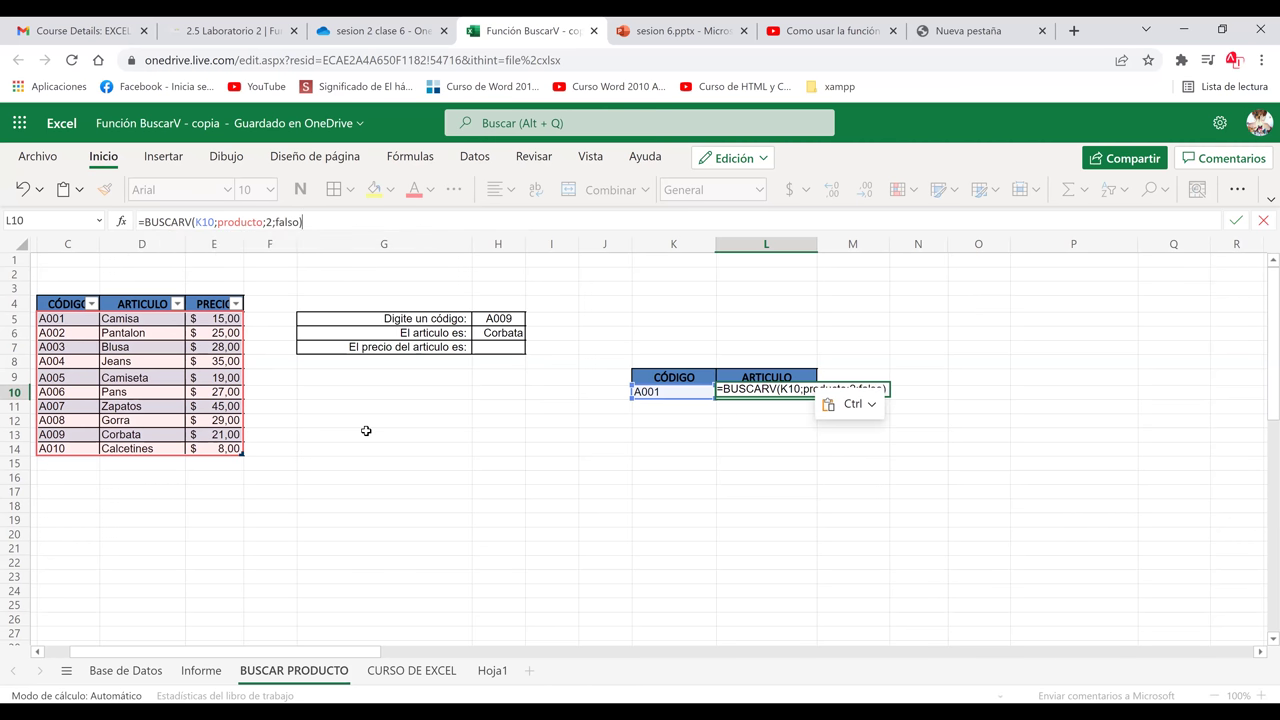
{"action": "key", "text": "Return"}
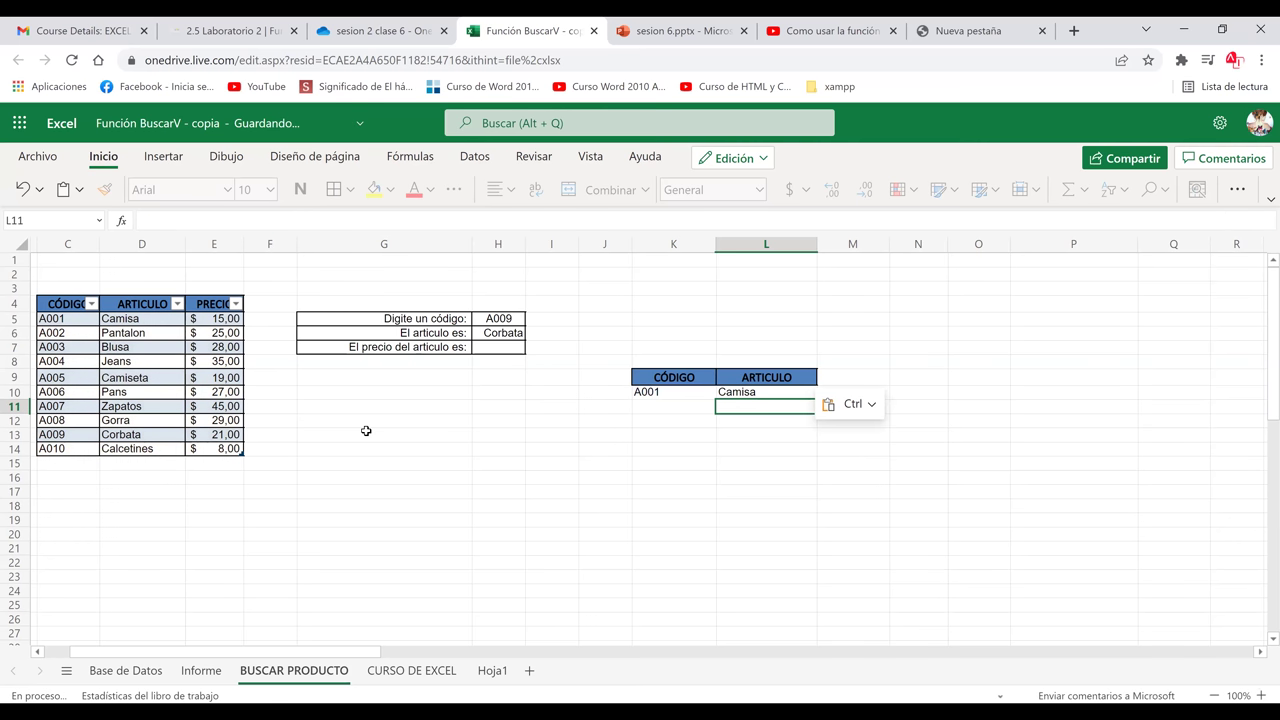
Review the arguments of the BUSCARV formula in L10 without changing them
{"action": "left_click", "coordinate": [745, 476]}
{"action": "left_click", "coordinate": [944, 383]}
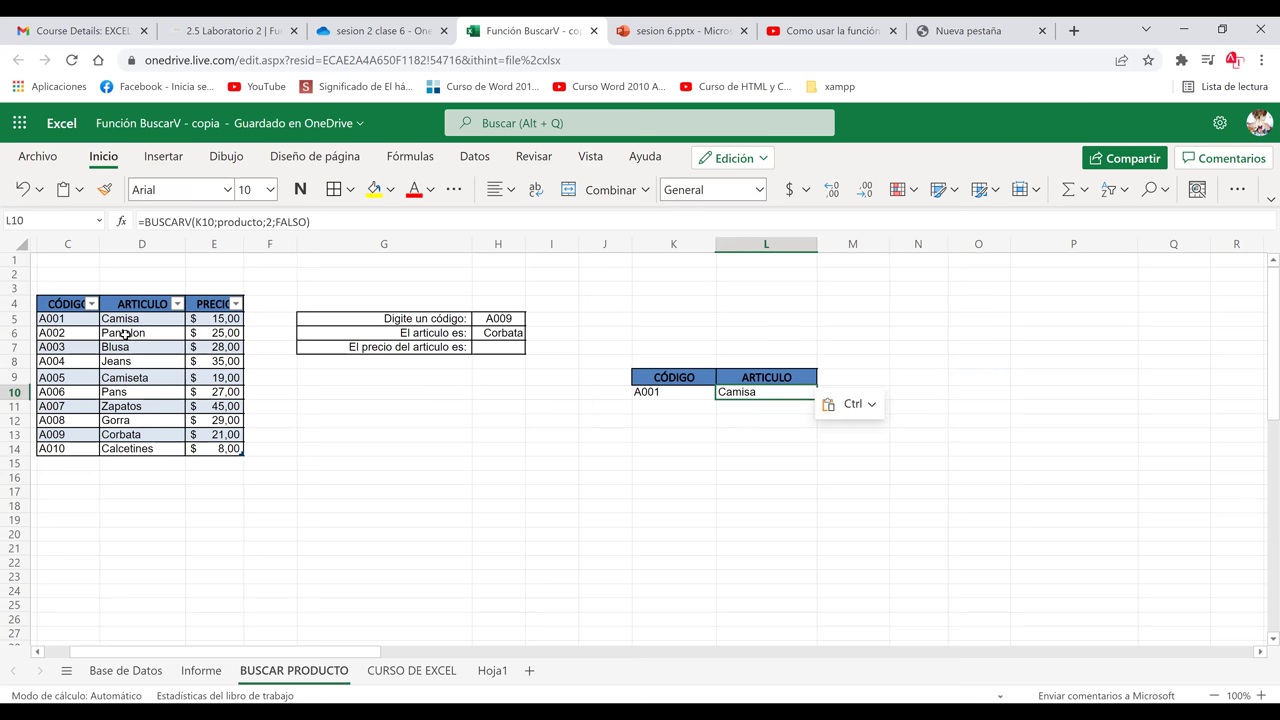
{"action": "left_click", "coordinate": [778, 411]}
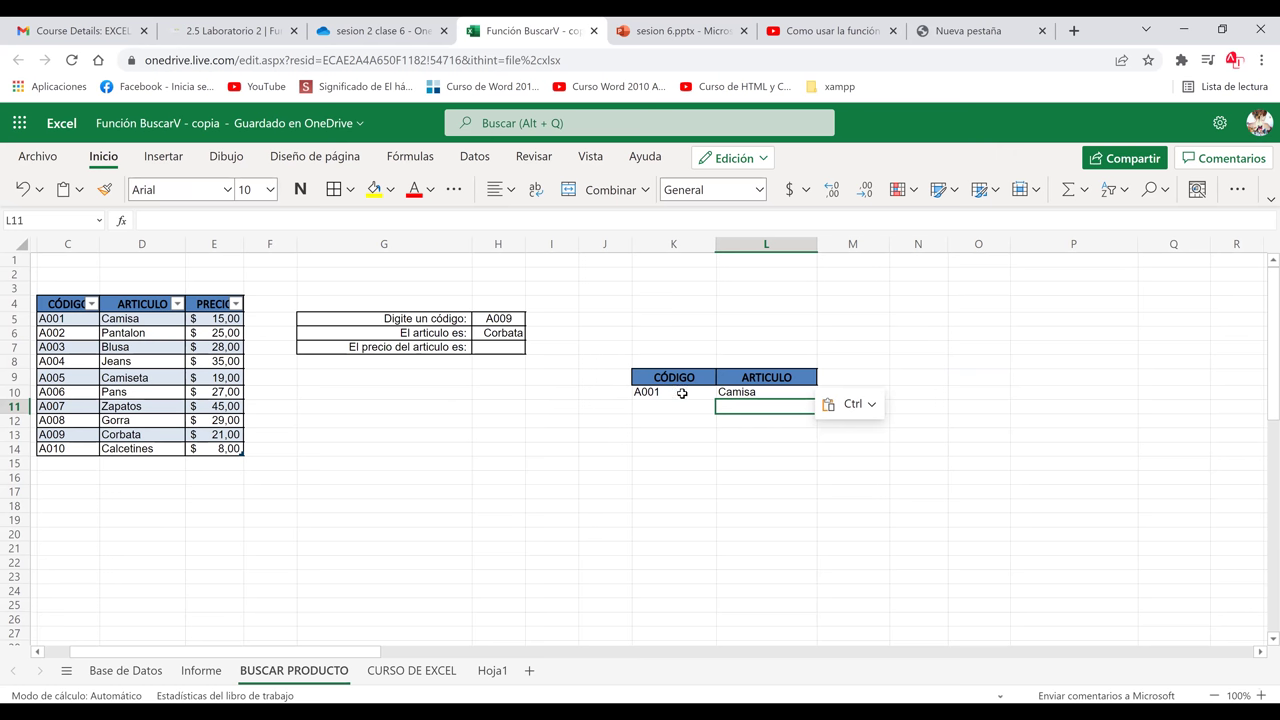
{"action": "double_click", "coordinate": [750, 392]}
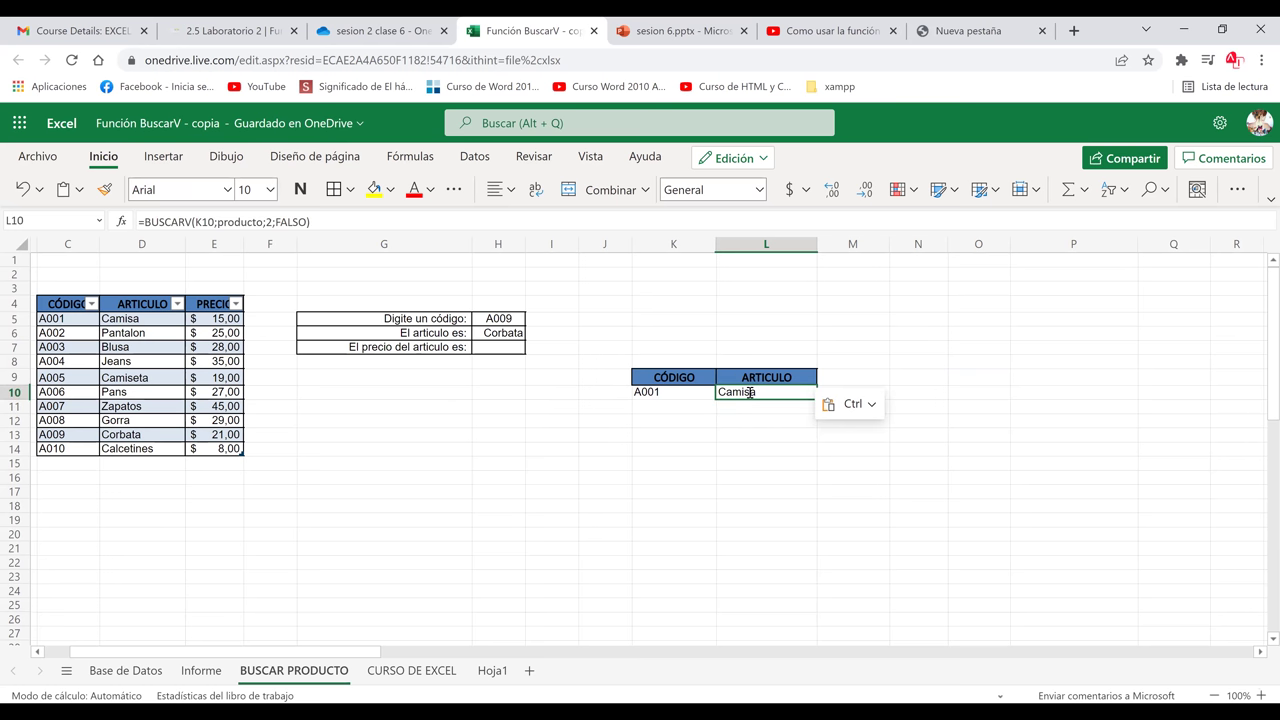
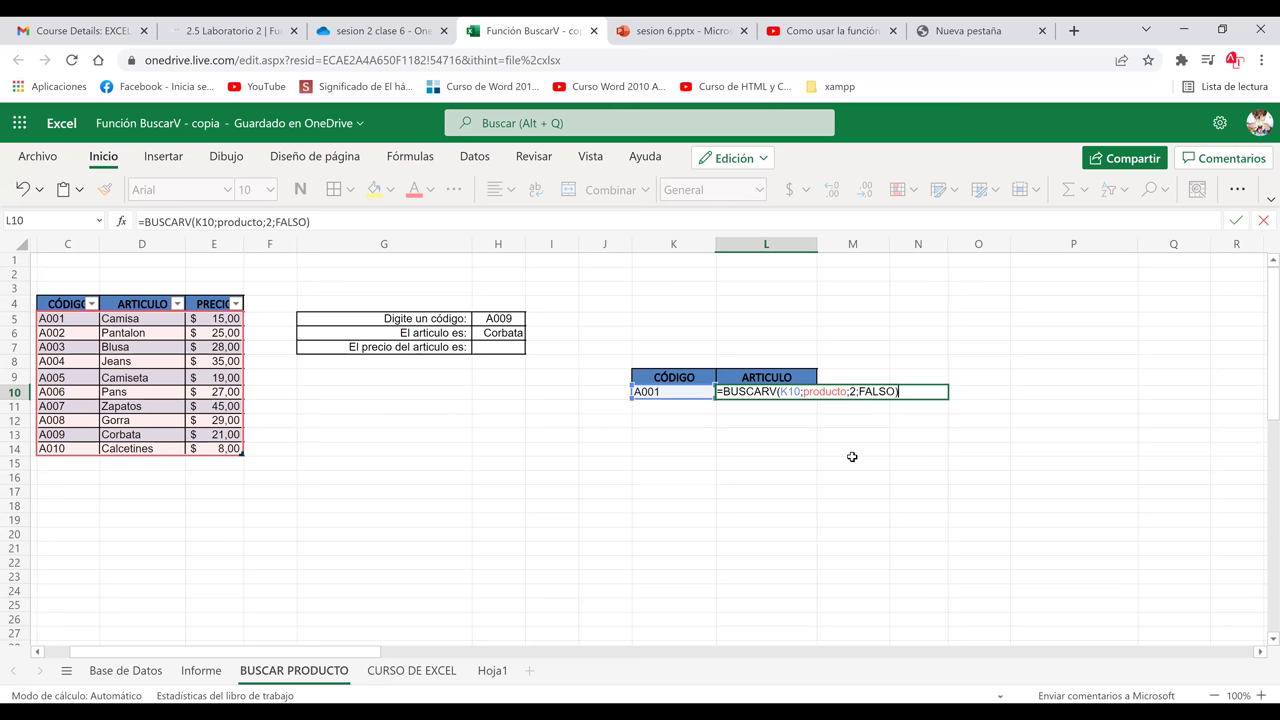
{"action": "key", "text": "Return"}
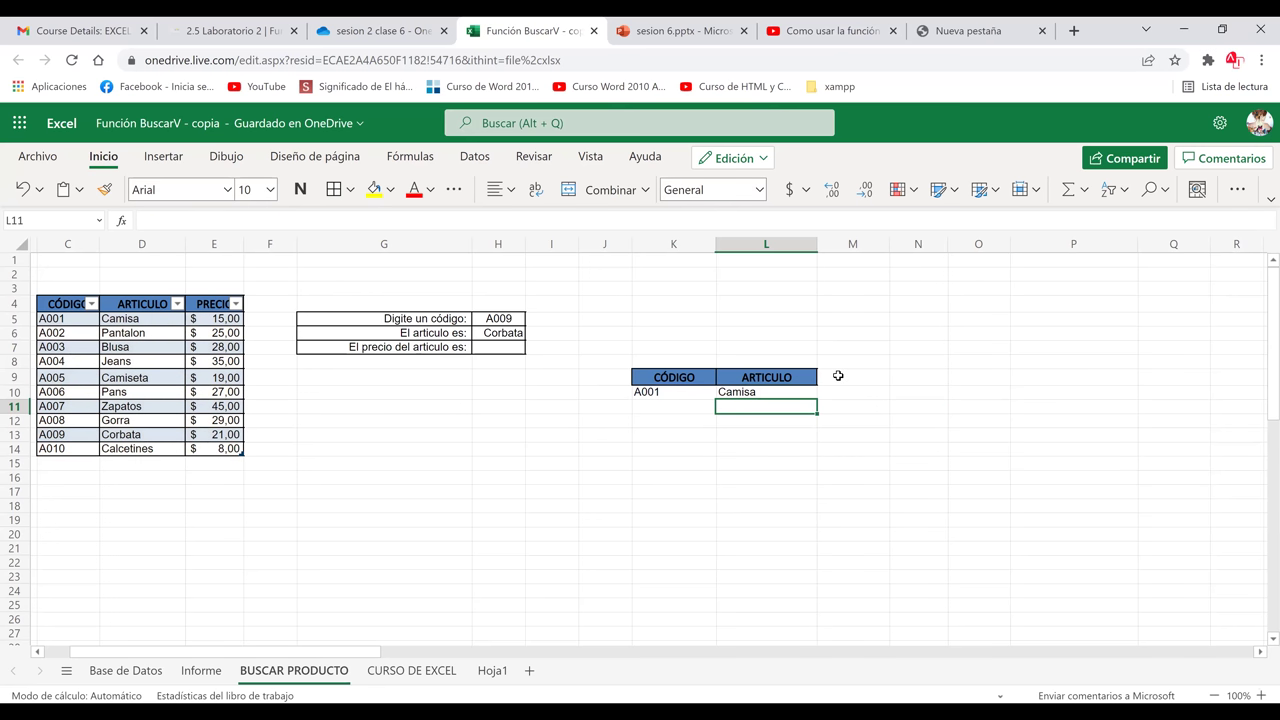
Add the header precio in M9, next to the ARTICULO header
{"action": "left_click", "coordinate": [838, 375]}
{"action": "type", "text": "precio"}
{"action": "left_click", "coordinate": [845, 391]}
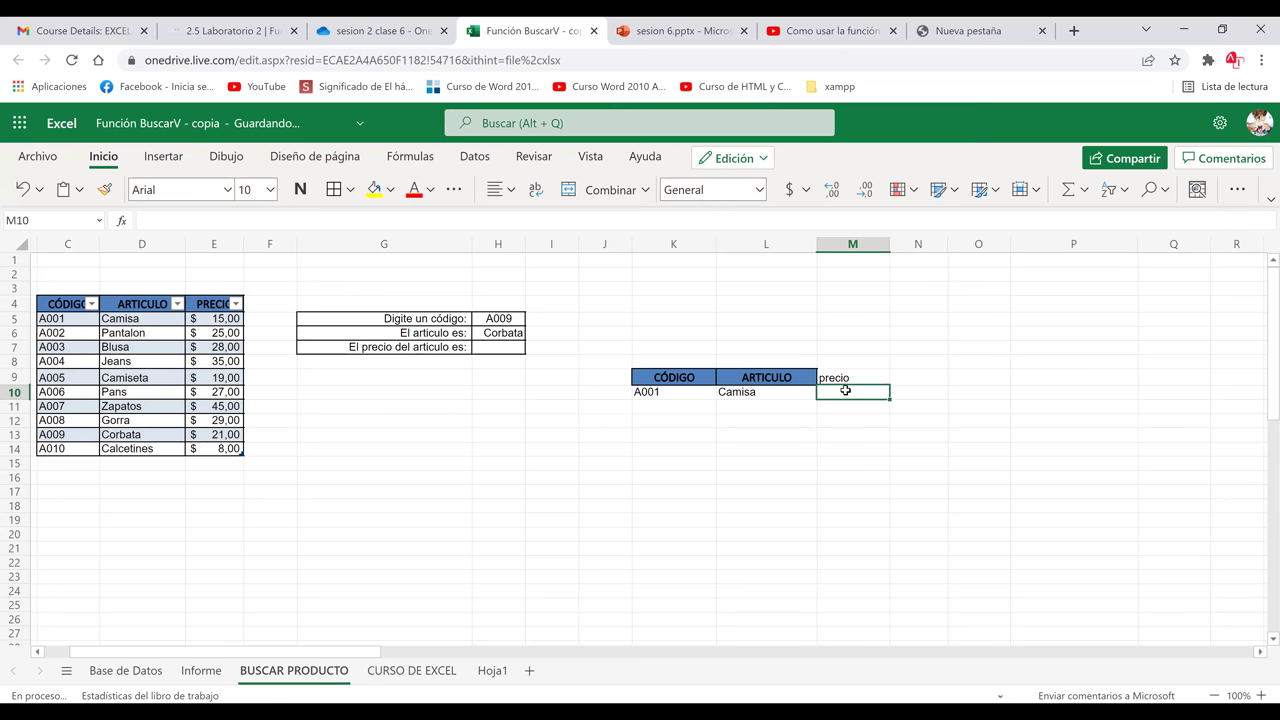
{"action": "left_click", "coordinate": [977, 437]}
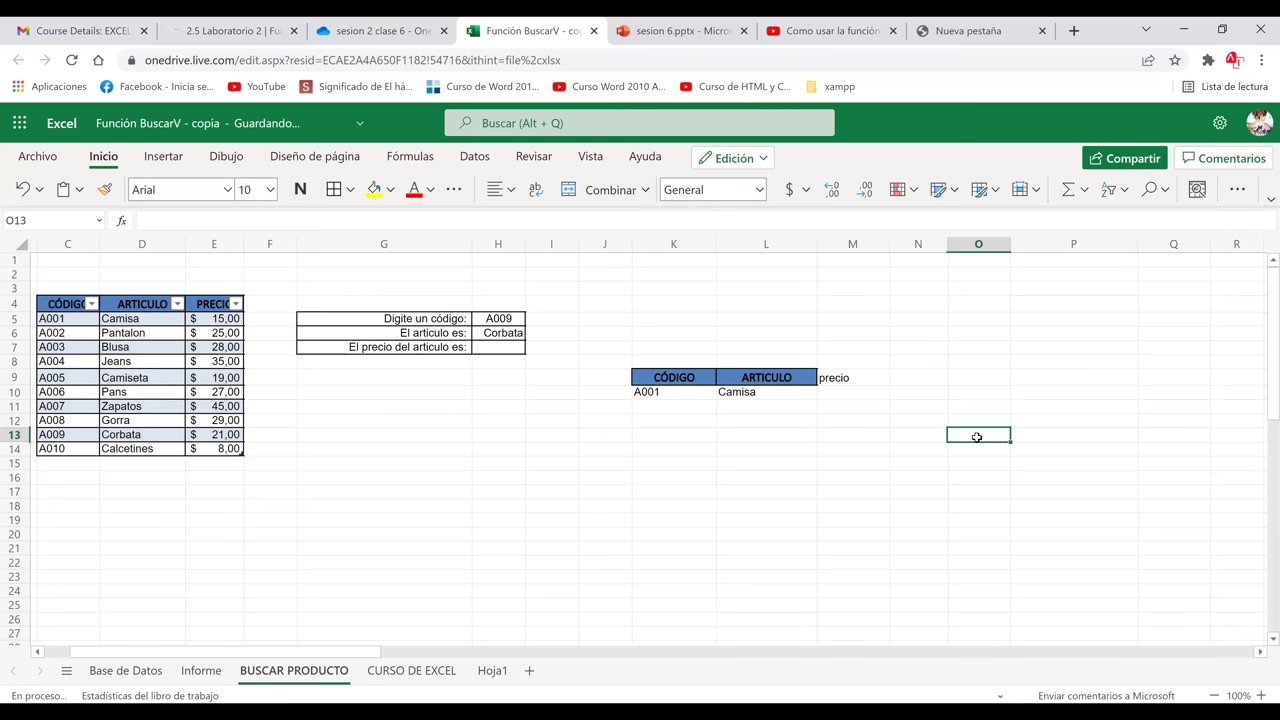
Enter a BUSCARV formula in M10 that looks up K10 in producto and returns column 3, then select the A001 price for comparison
{"action": "left_click", "coordinate": [855, 396]}
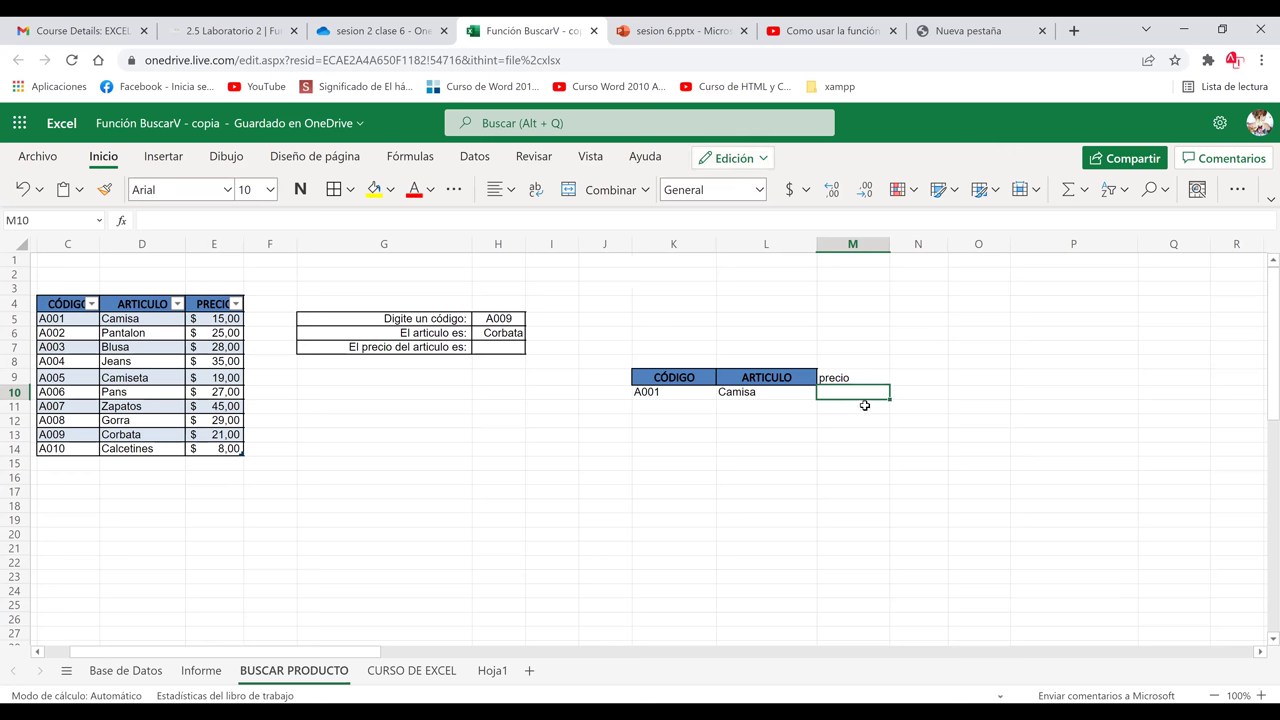
{"action": "type", "text": "=buscar"}
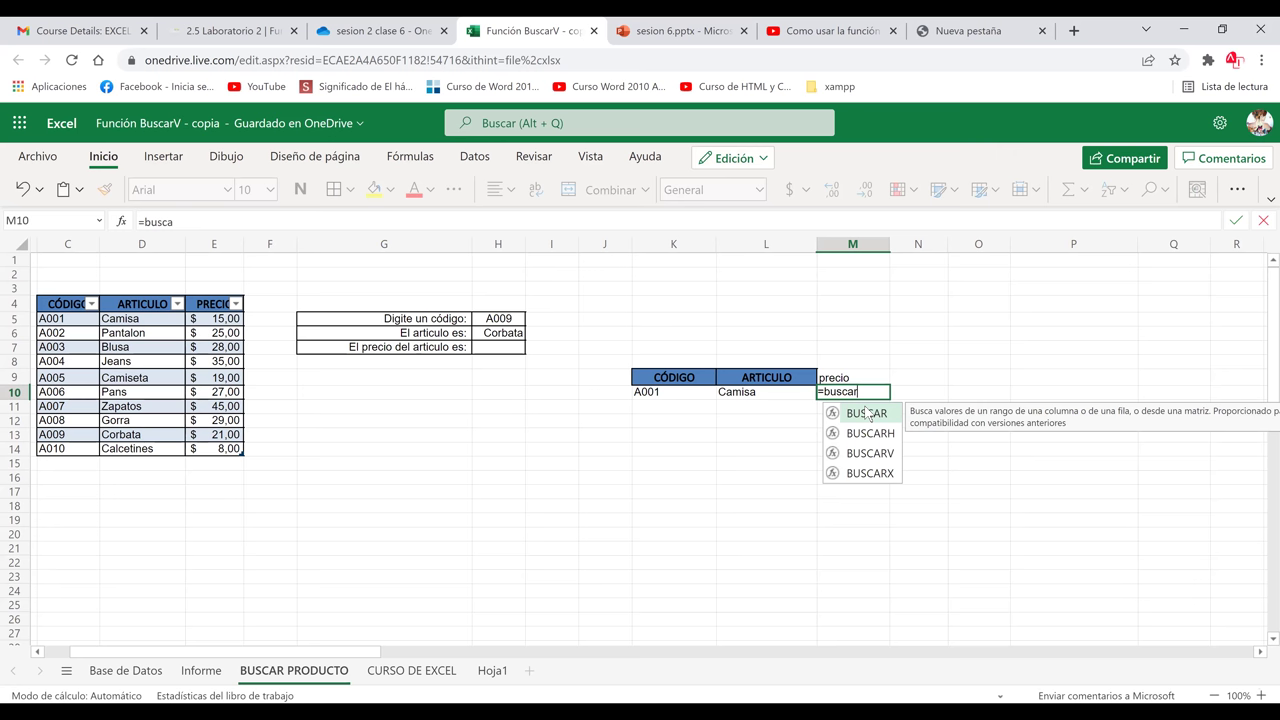
{"action": "type", "text": "v"}
{"action": "key", "text": "Tab"}
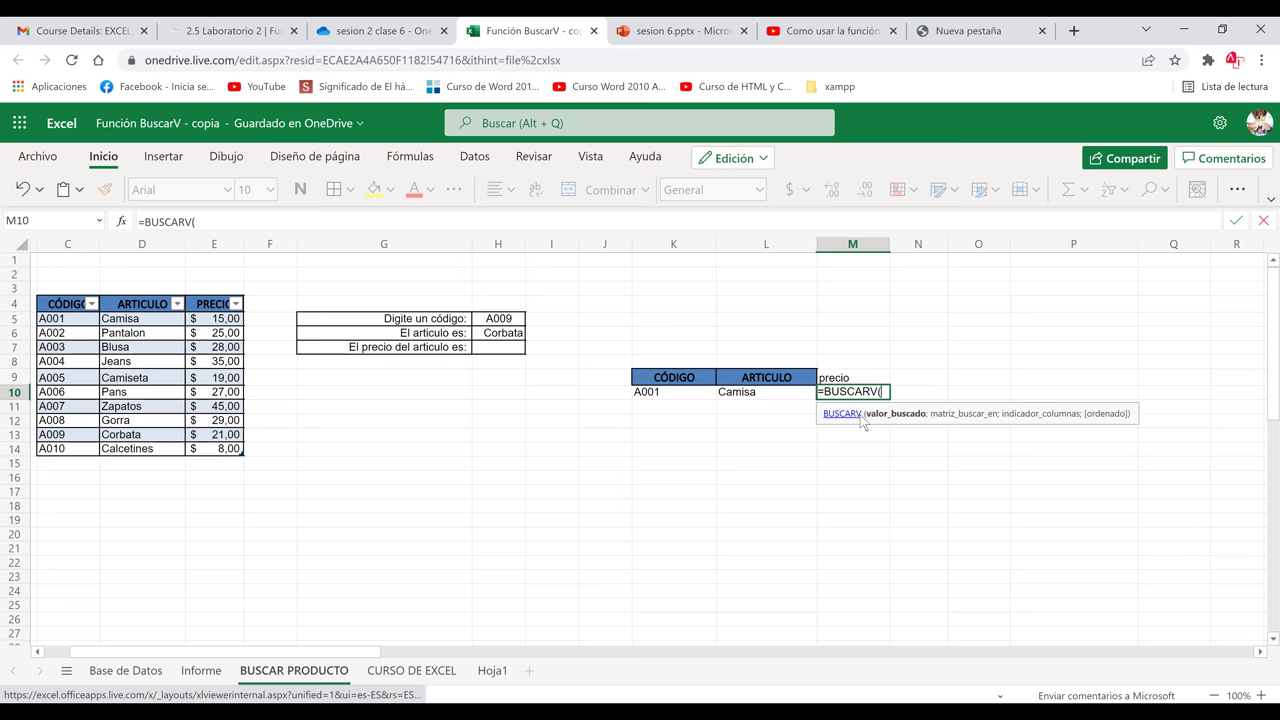
{"action": "type", "text": "k10"}
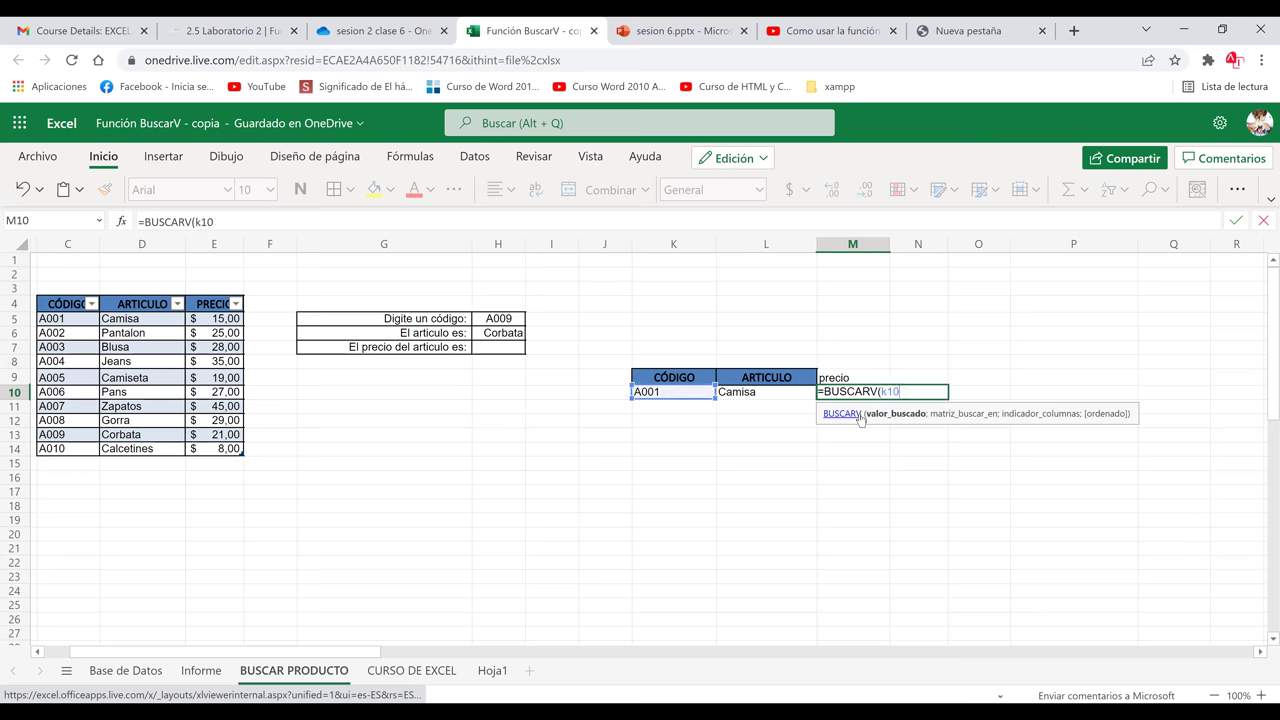
{"action": "type", "text": ";"}
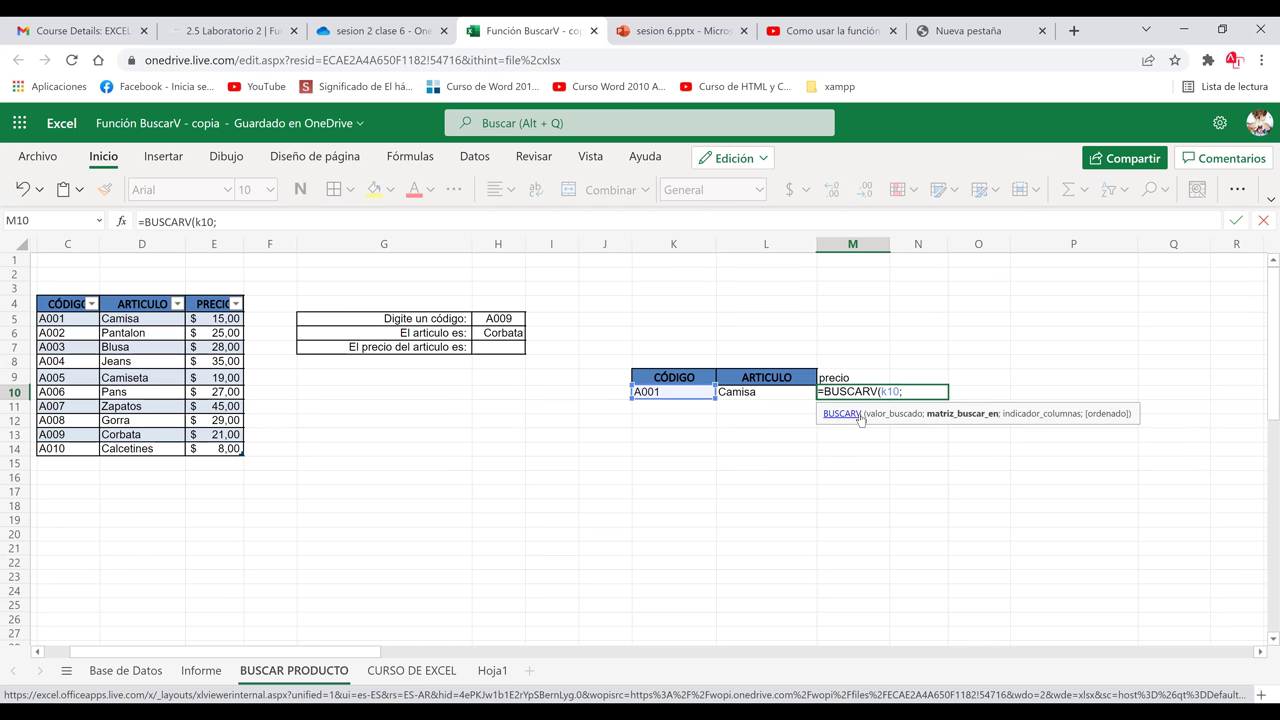
{"action": "type", "text": "pr"}
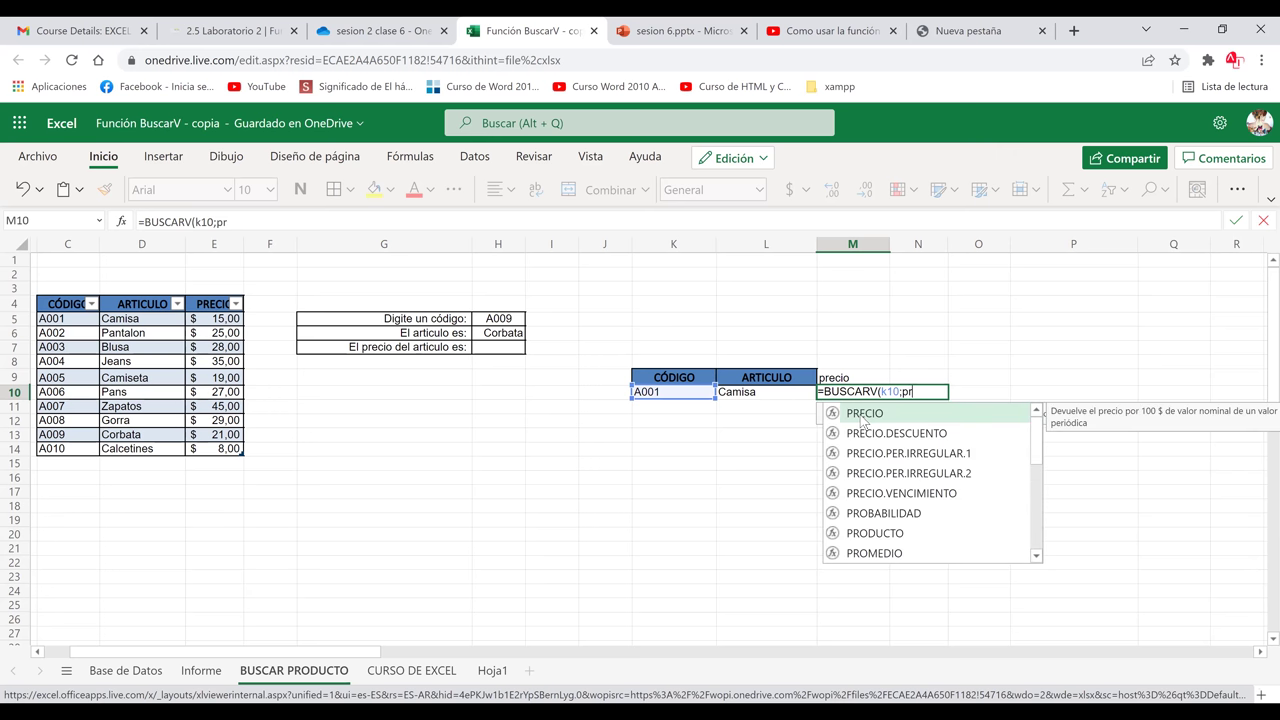
{"action": "type", "text": "odu"}
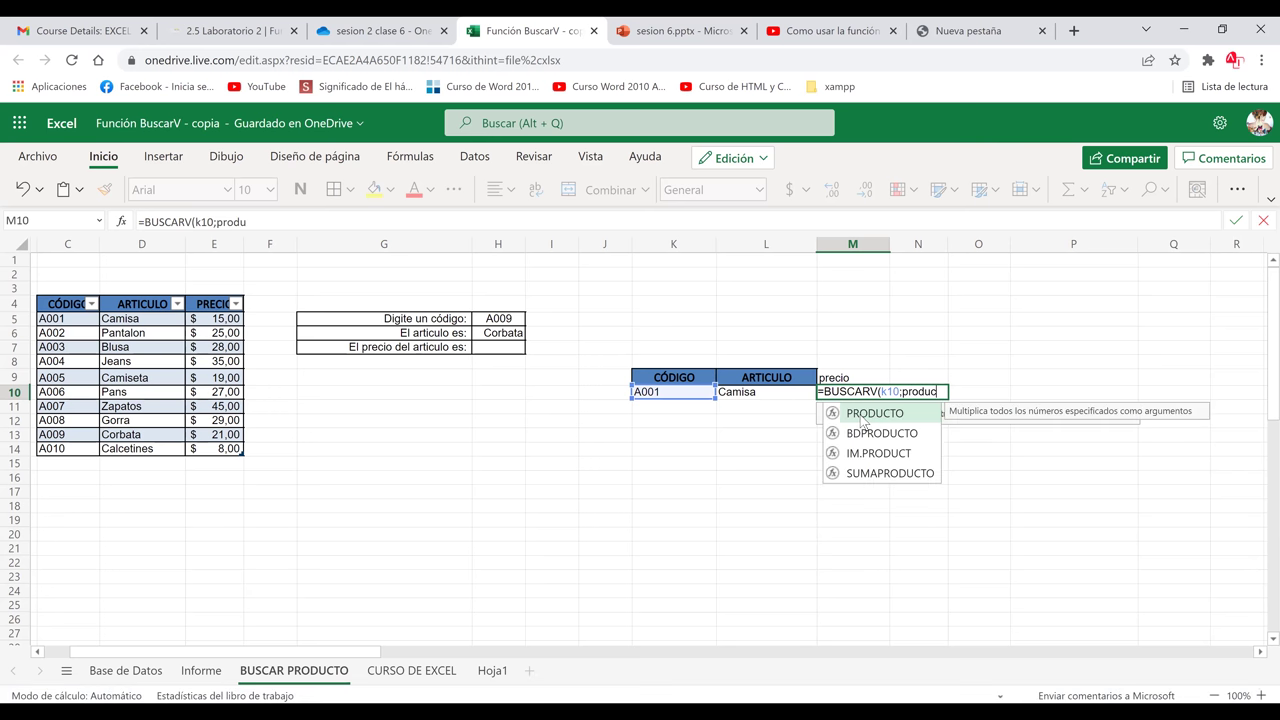
{"action": "type", "text": "cto"}
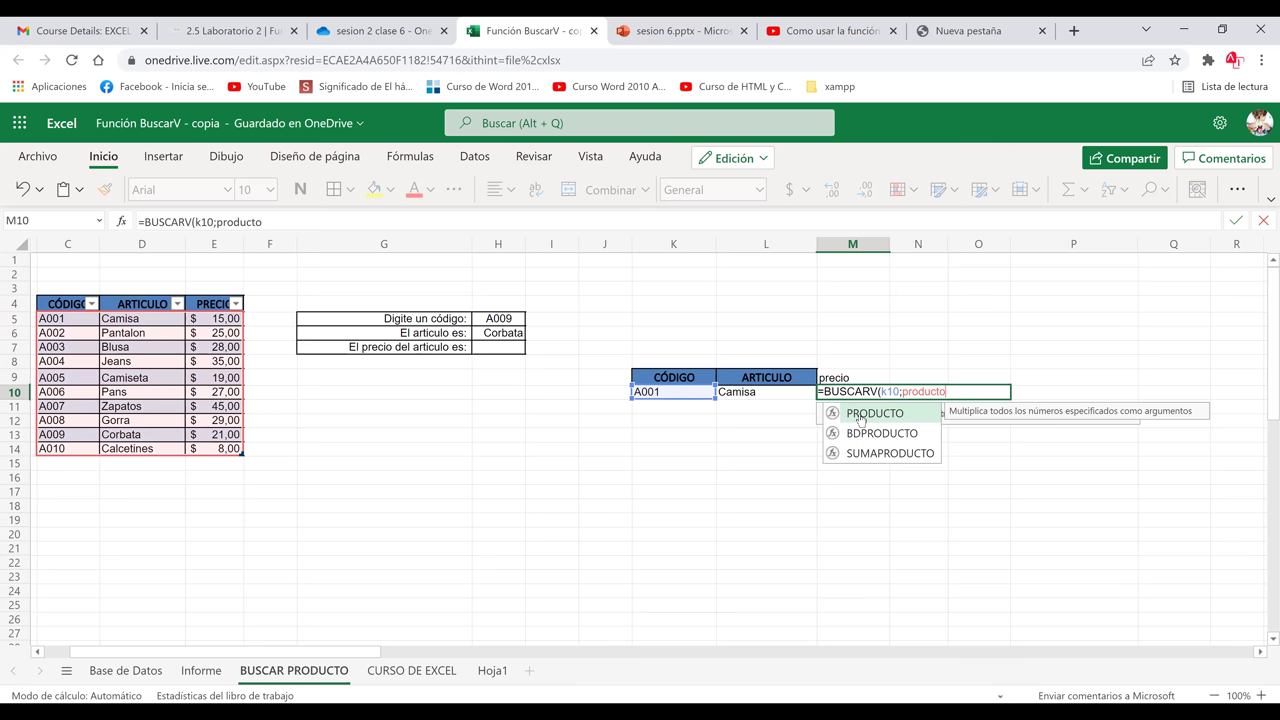
{"action": "type", "text": ";"}
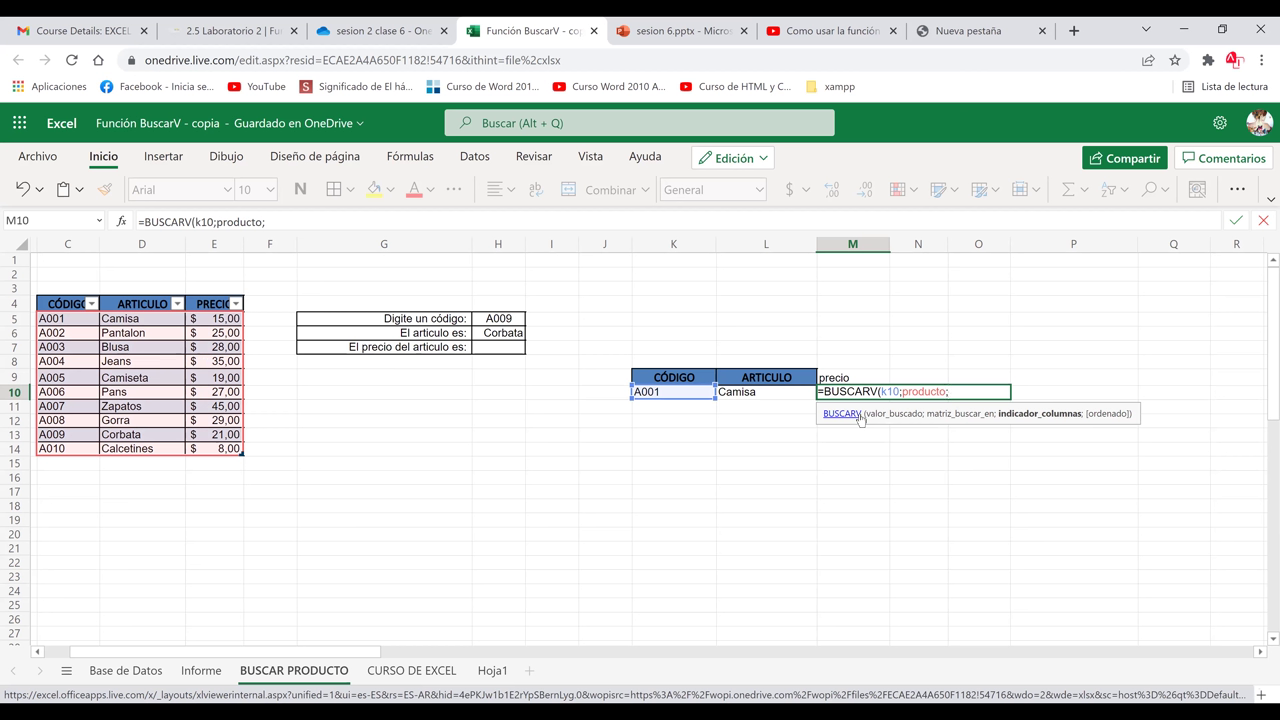
{"action": "type", "text": "3"}
{"action": "key", "text": "Return"}
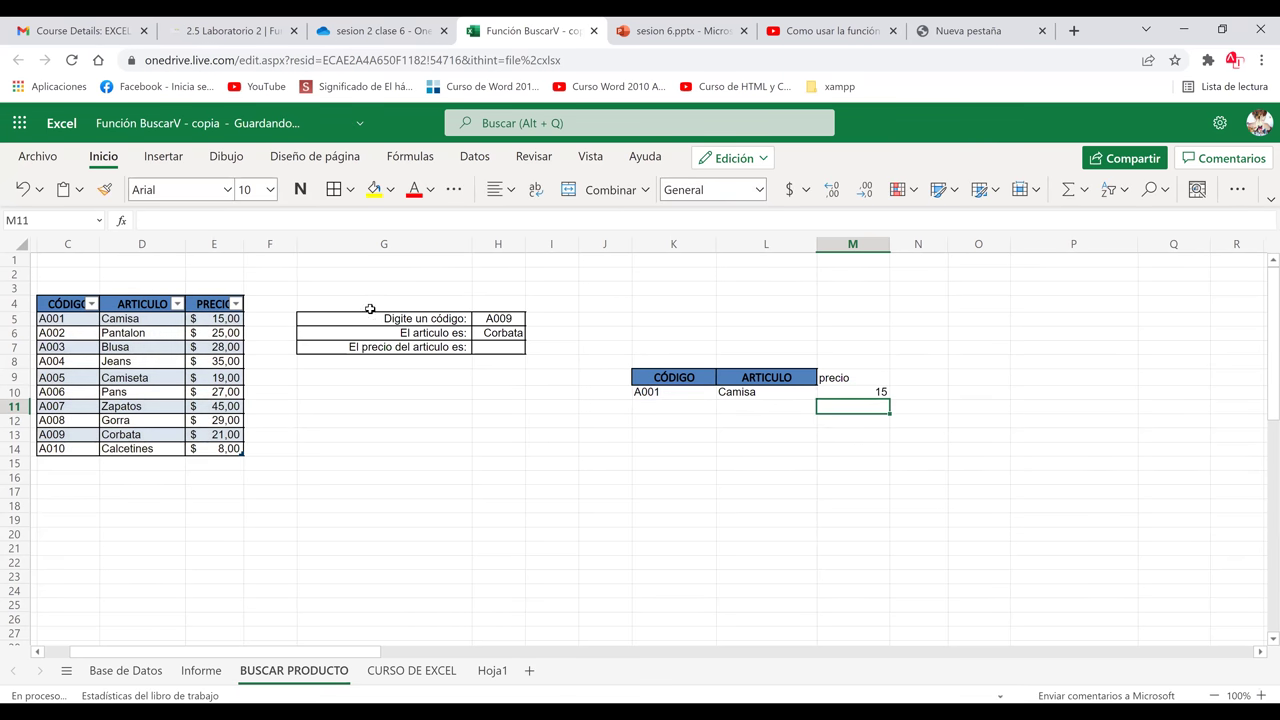
{"action": "left_click", "coordinate": [227, 319]}
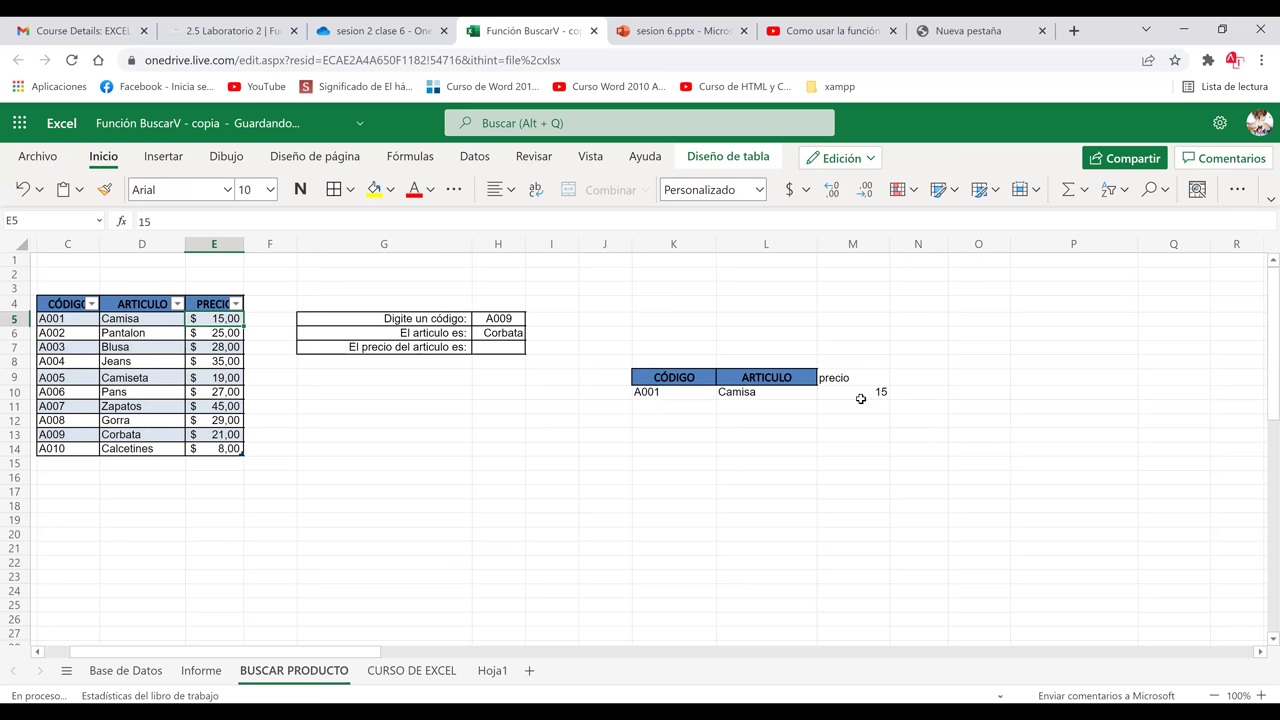
Change the lookup code in K10 to A010 to test the article and price formulas
{"action": "left_click", "coordinate": [670, 389]}
{"action": "double_click", "coordinate": [670, 391]}
{"action": "key", "text": "BackSpace"}
{"action": "key", "text": "BackSpace"}
{"action": "key", "text": "BackSpace"}
{"action": "type", "text": "010"}
{"action": "key", "text": "Return"}
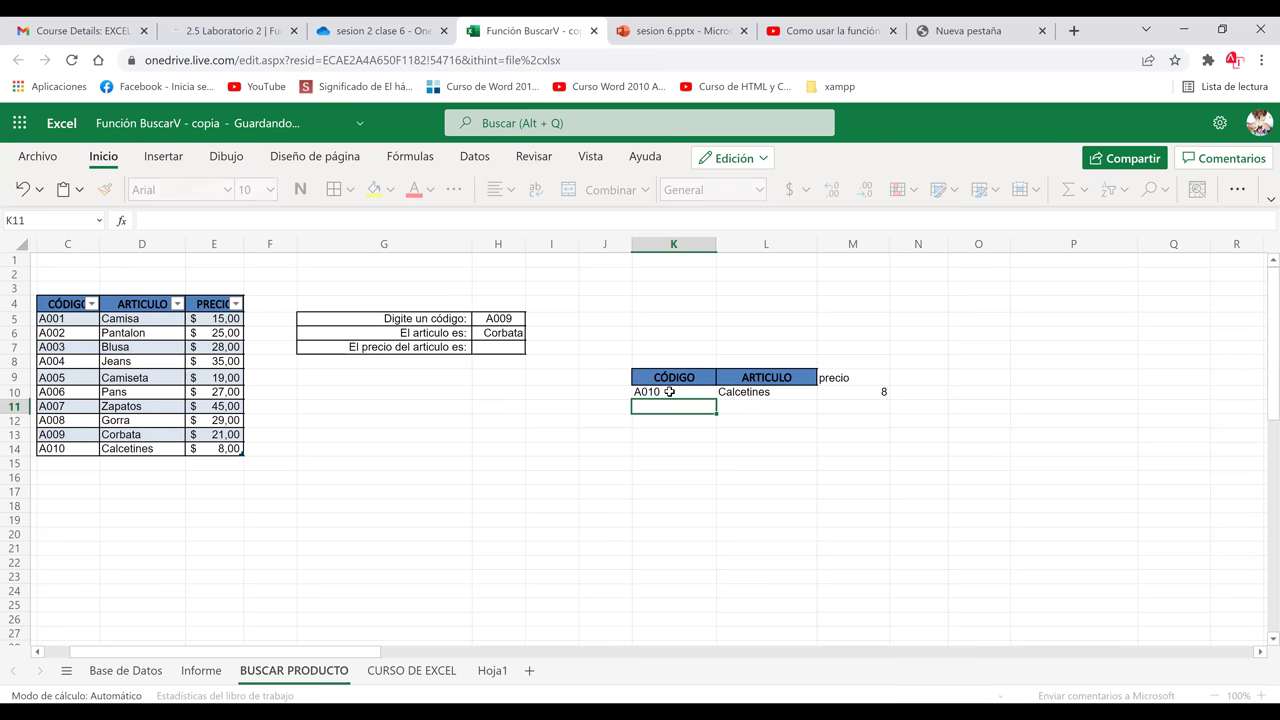
{"action": "left_click", "coordinate": [698, 461]}
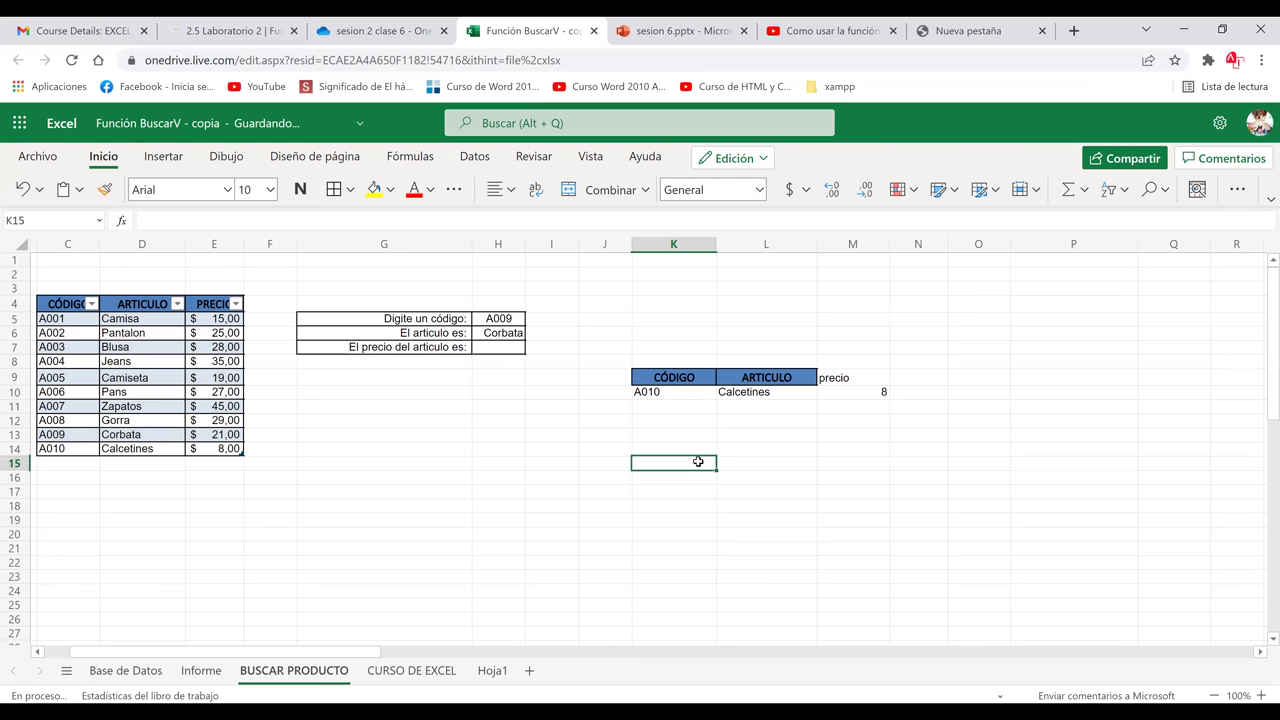
{"action": "left_click", "coordinate": [936, 466]}
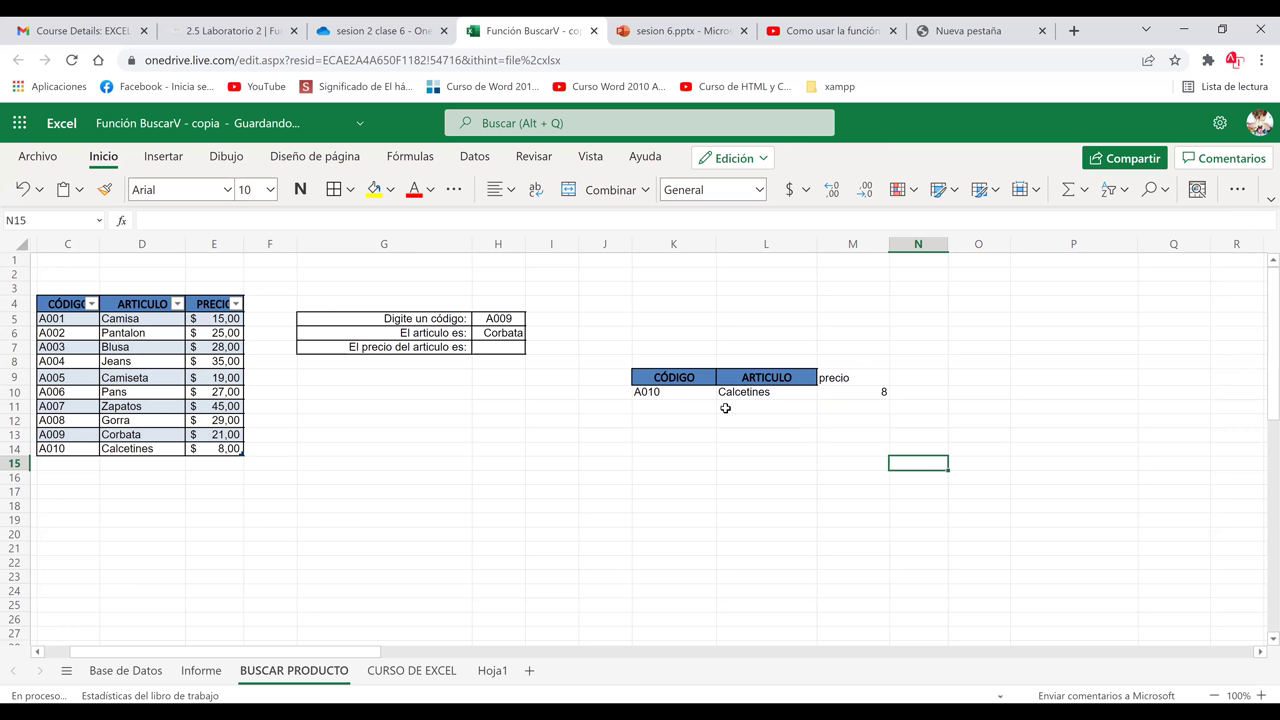
Add a product record directly below the product table in row 15: code A011, article Blusa, price 6
{"action": "left_click", "coordinate": [56, 465]}
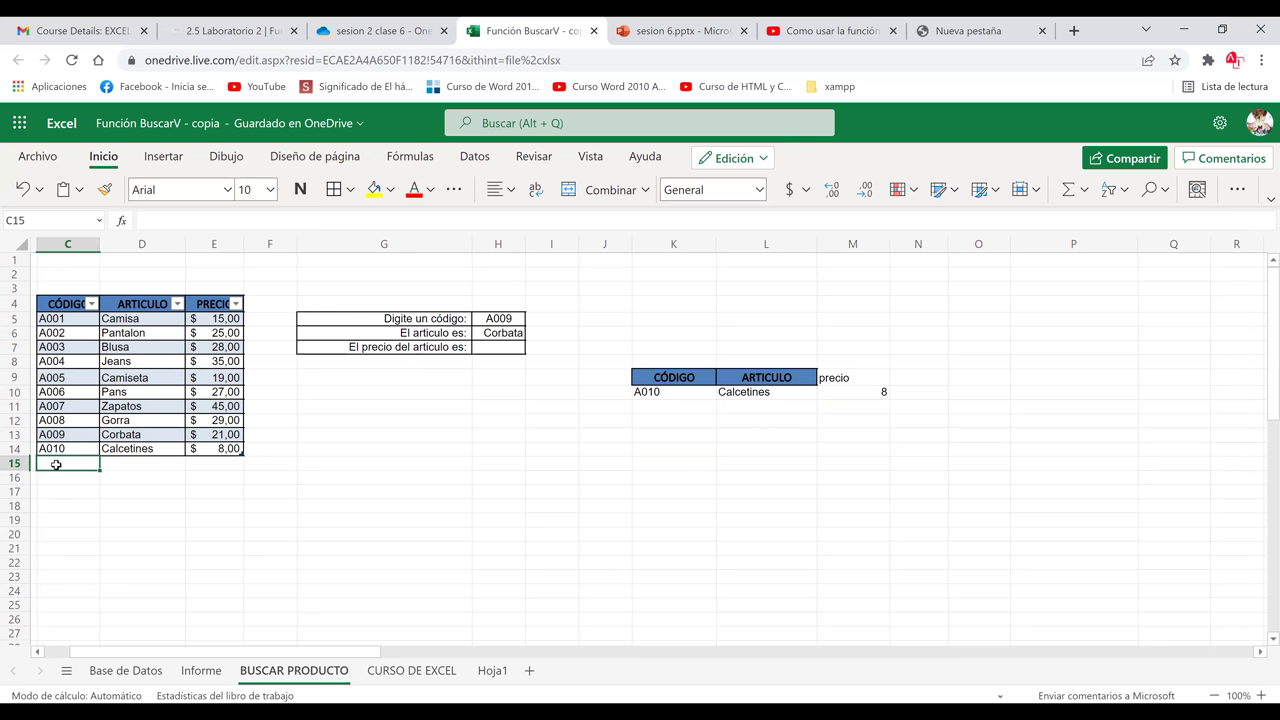
{"action": "type", "text": "A"}
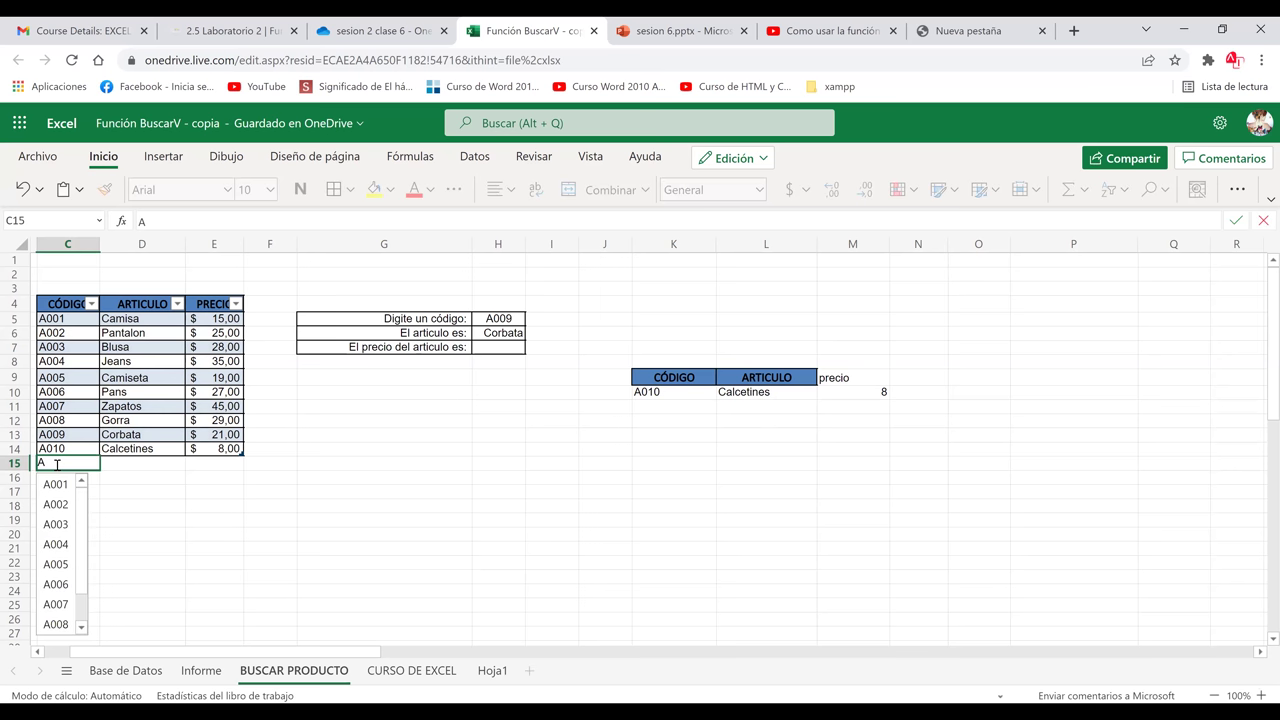
{"action": "type", "text": "011"}
{"action": "key", "text": "Return"}
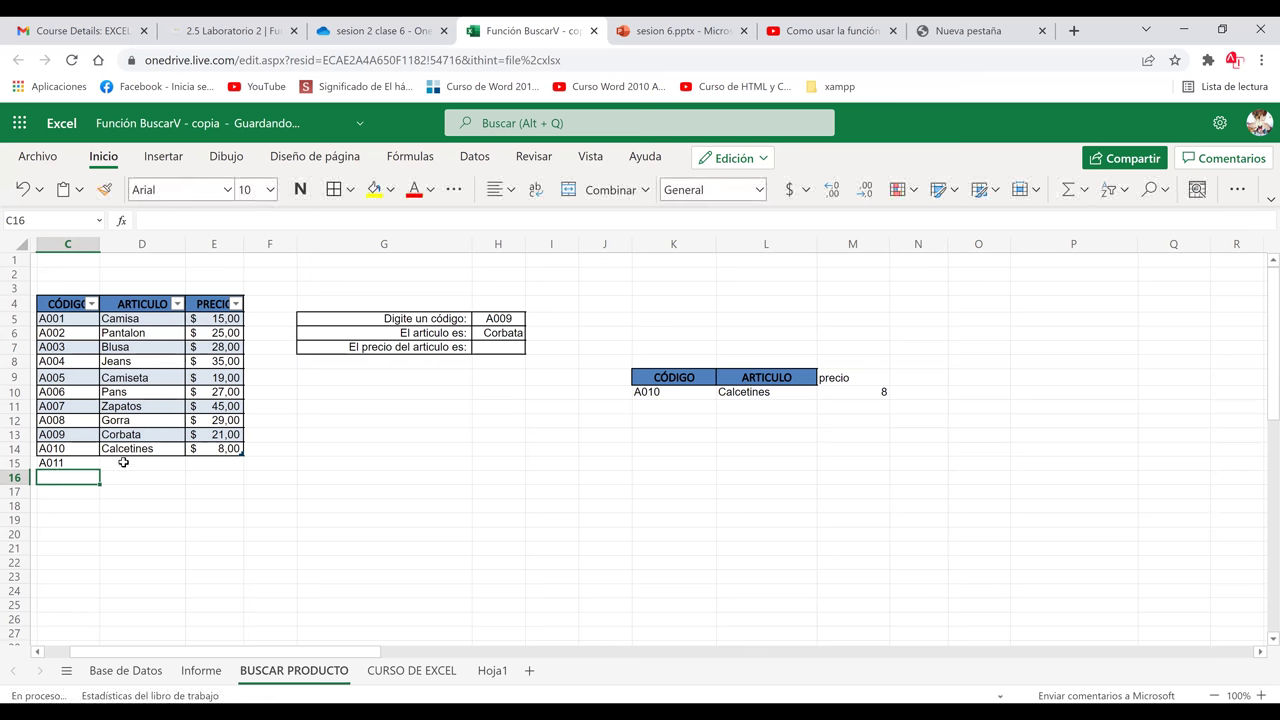
{"action": "left_click", "coordinate": [123, 463]}
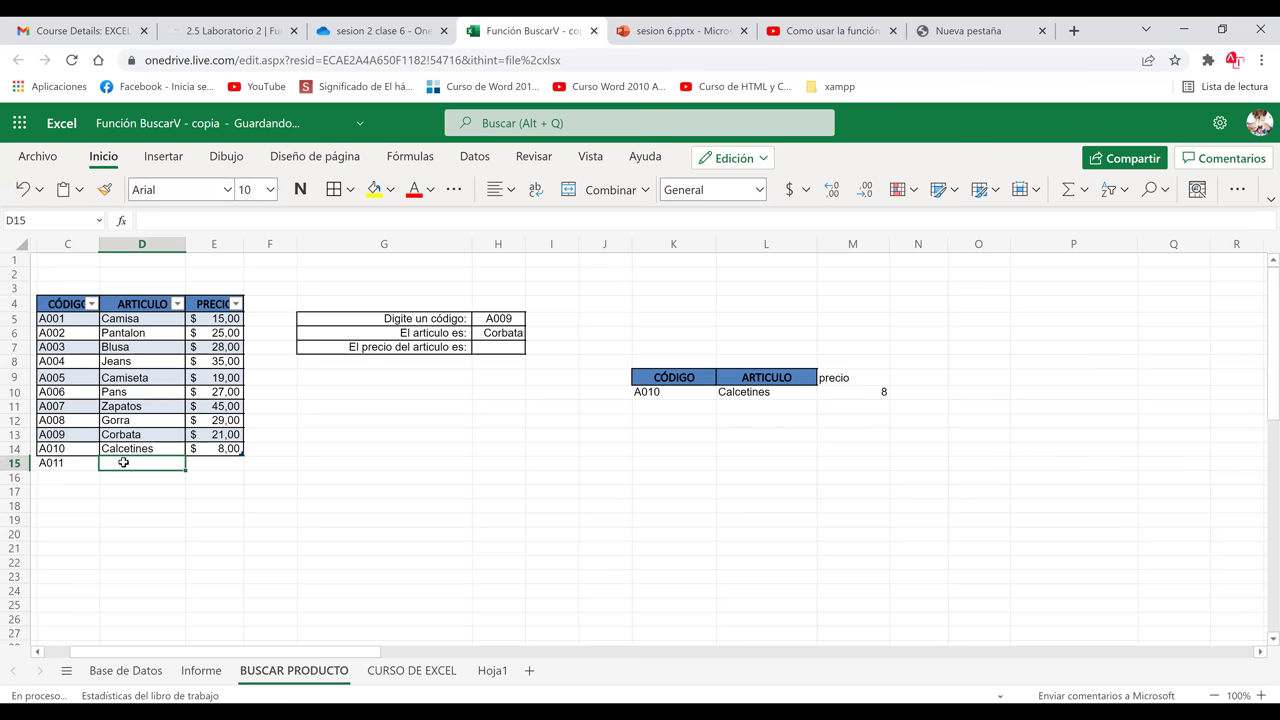
{"action": "type", "text": "Blusa"}
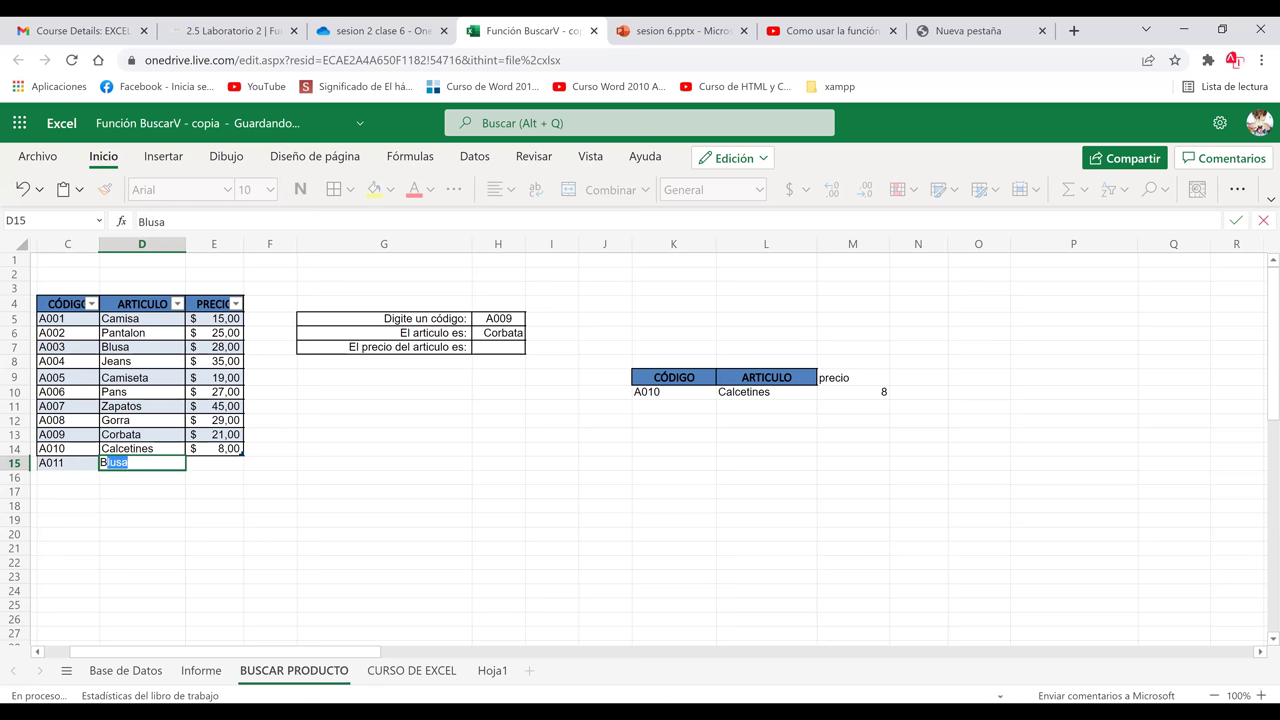
{"action": "key", "text": "Tab"}
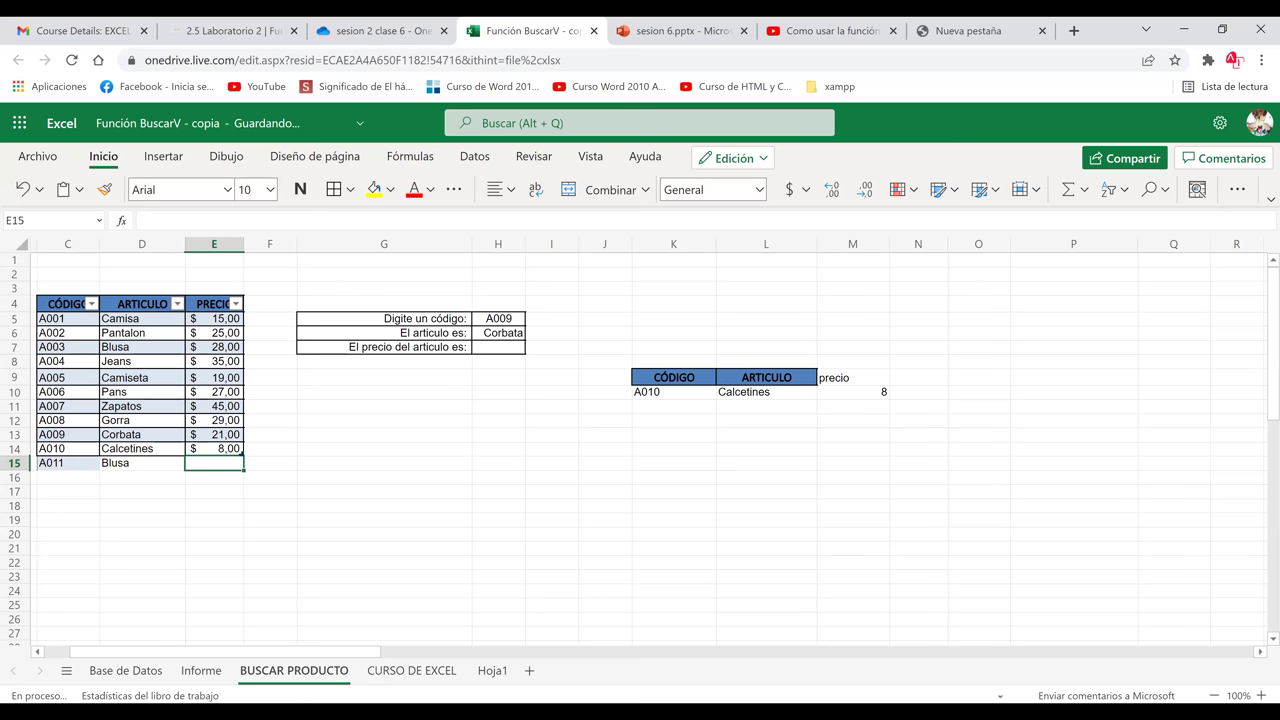
{"action": "type", "text": "6"}
{"action": "key", "text": "Tab"}
Change the lookup code in K10 to A011 to test the newly added product
{"action": "left_click", "coordinate": [734, 449]}
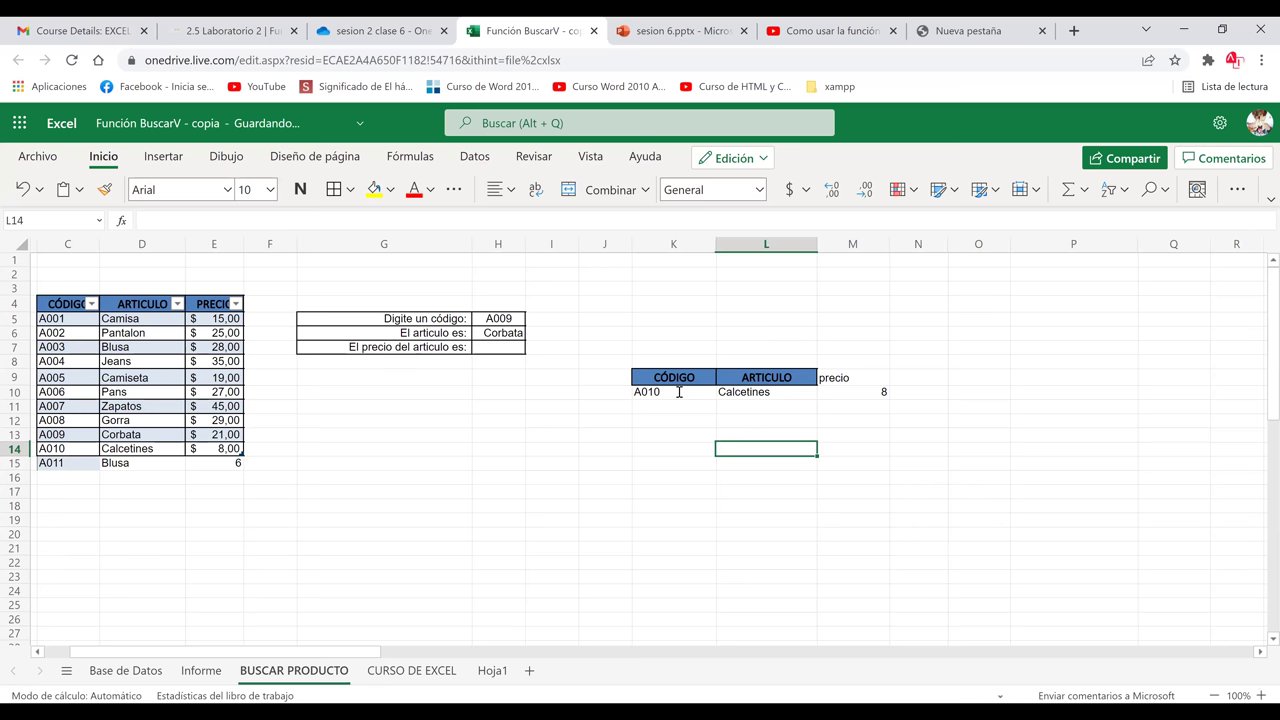
{"action": "double_click", "coordinate": [679, 392]}
{"action": "key", "text": "BackSpace"}
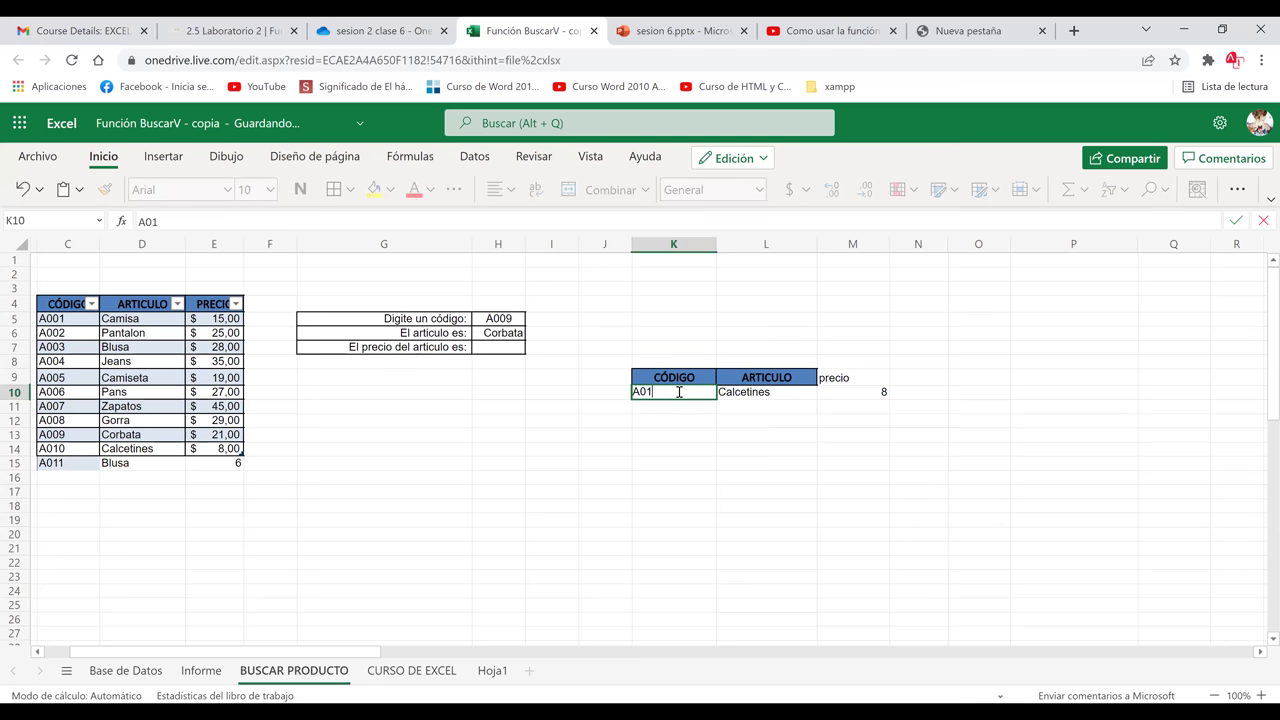
{"action": "type", "text": "1"}
{"action": "key", "text": "Return"}
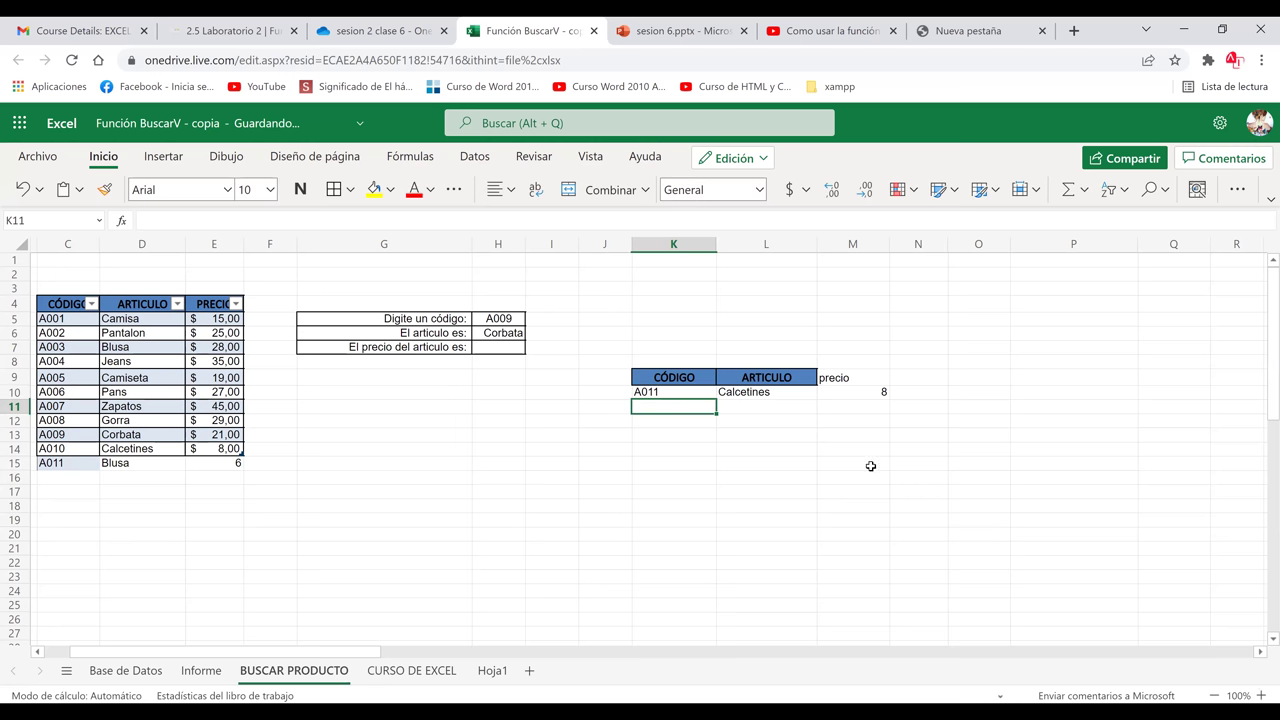
Compare the article and price returned for A011 in row 10 with the new product record in row 15
{"action": "key", "text": "Right"}
{"action": "key", "text": "Right"}
{"action": "key", "text": "Down"}
{"action": "key", "text": "Down"}
{"action": "key", "text": "Down"}
{"action": "key", "text": "Down"}
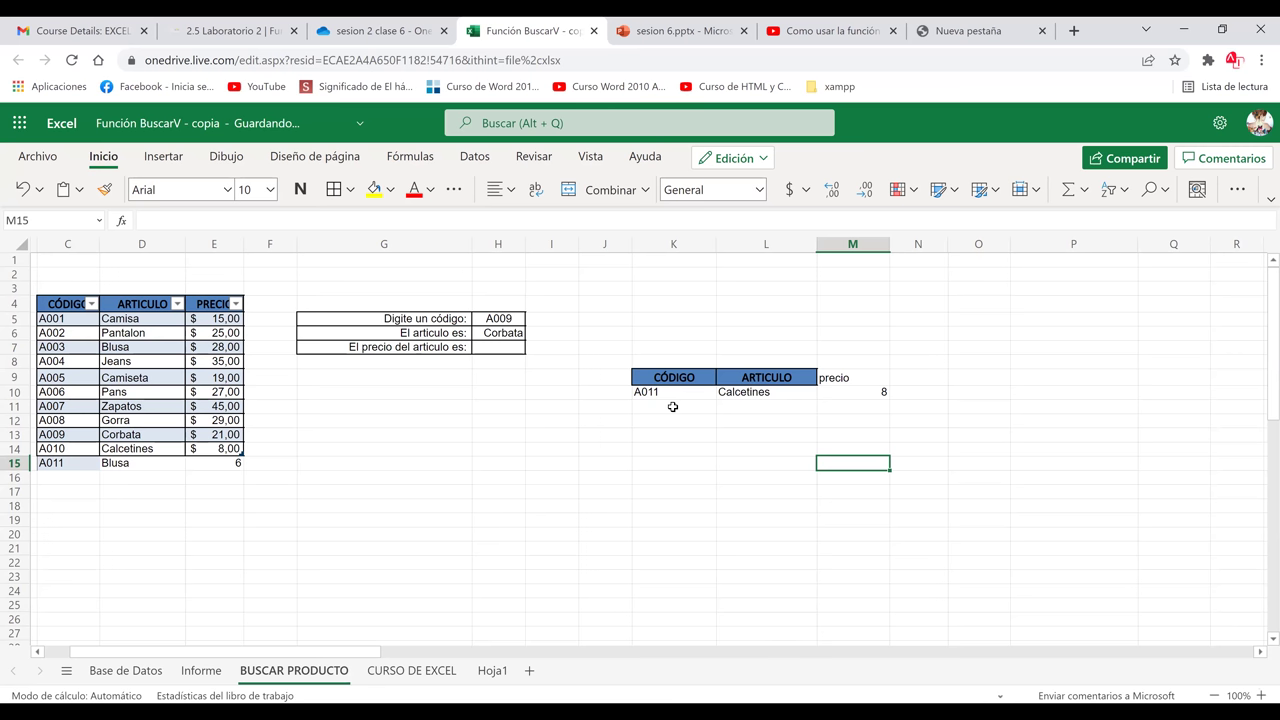
{"action": "key", "text": "Left"}
{"action": "key", "text": "Up"}
{"action": "key", "text": "Up"}
{"action": "key", "text": "Up"}
{"action": "key", "text": "Up"}
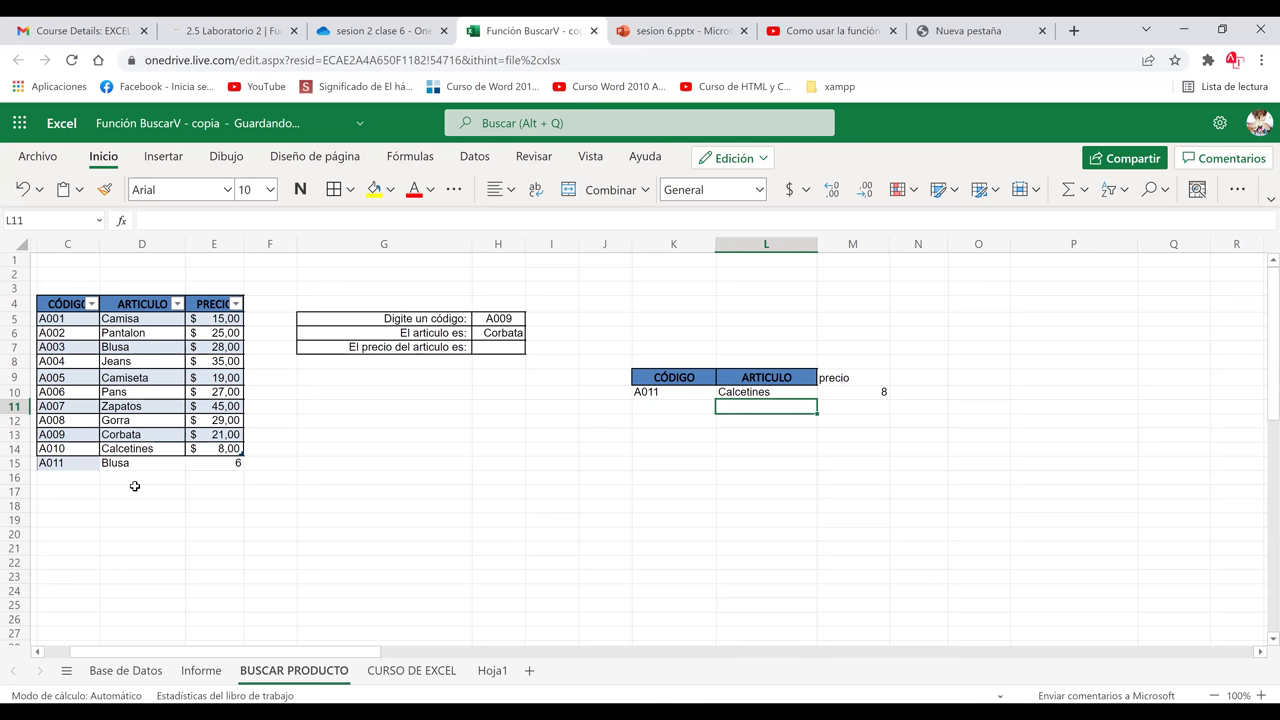
{"action": "left_click", "coordinate": [56, 463]}
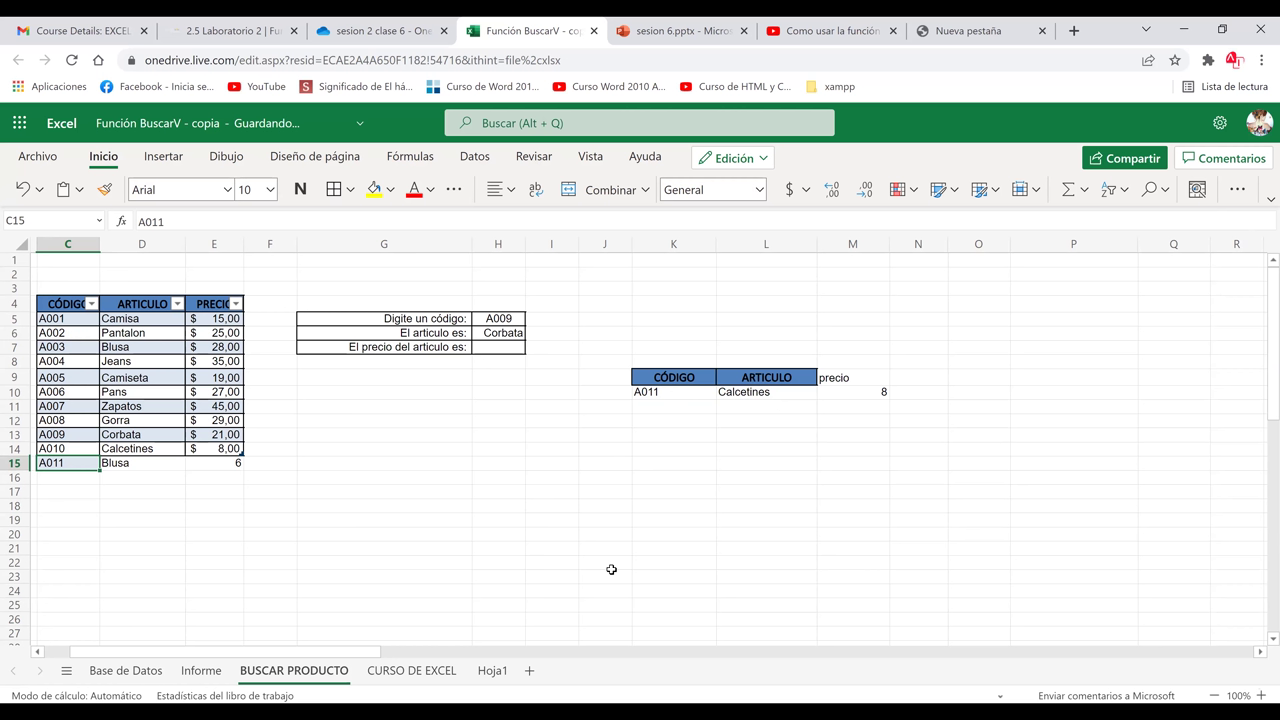
{"action": "left_click", "coordinate": [441, 543]}
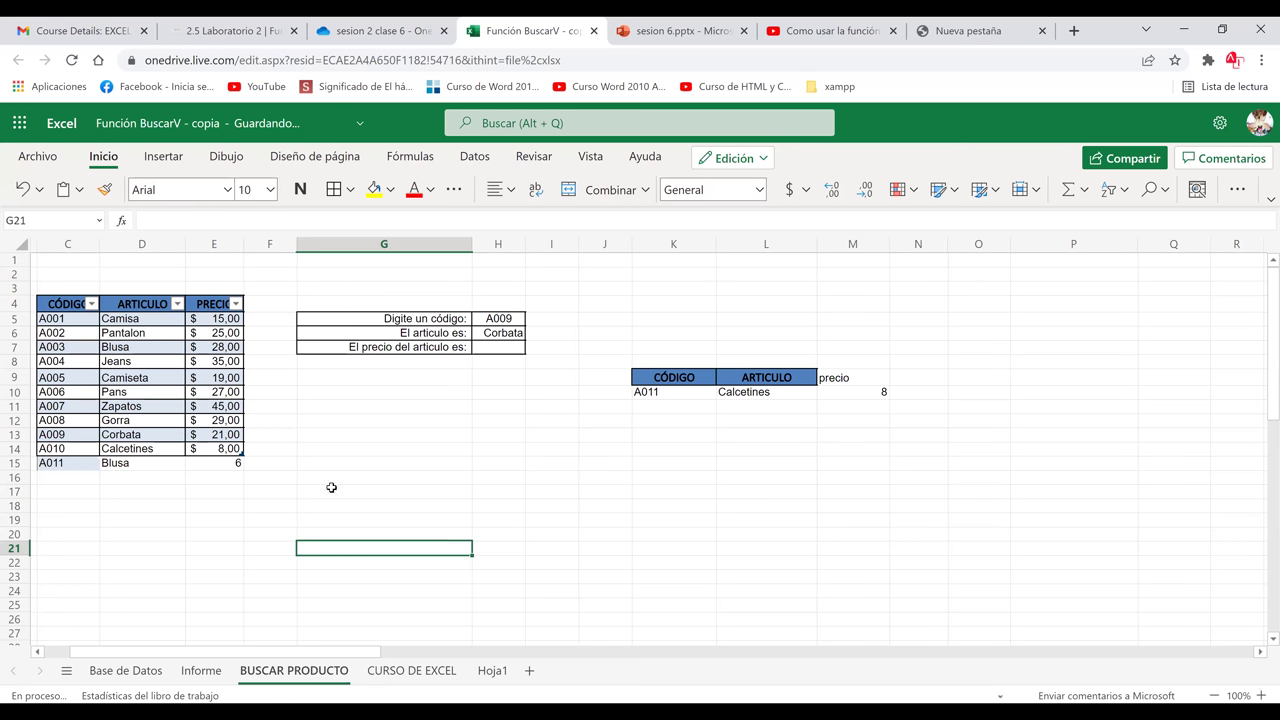
Extend the product table by one row so that it includes the A011 record in row 15
{"action": "left_click", "coordinate": [232, 437]}
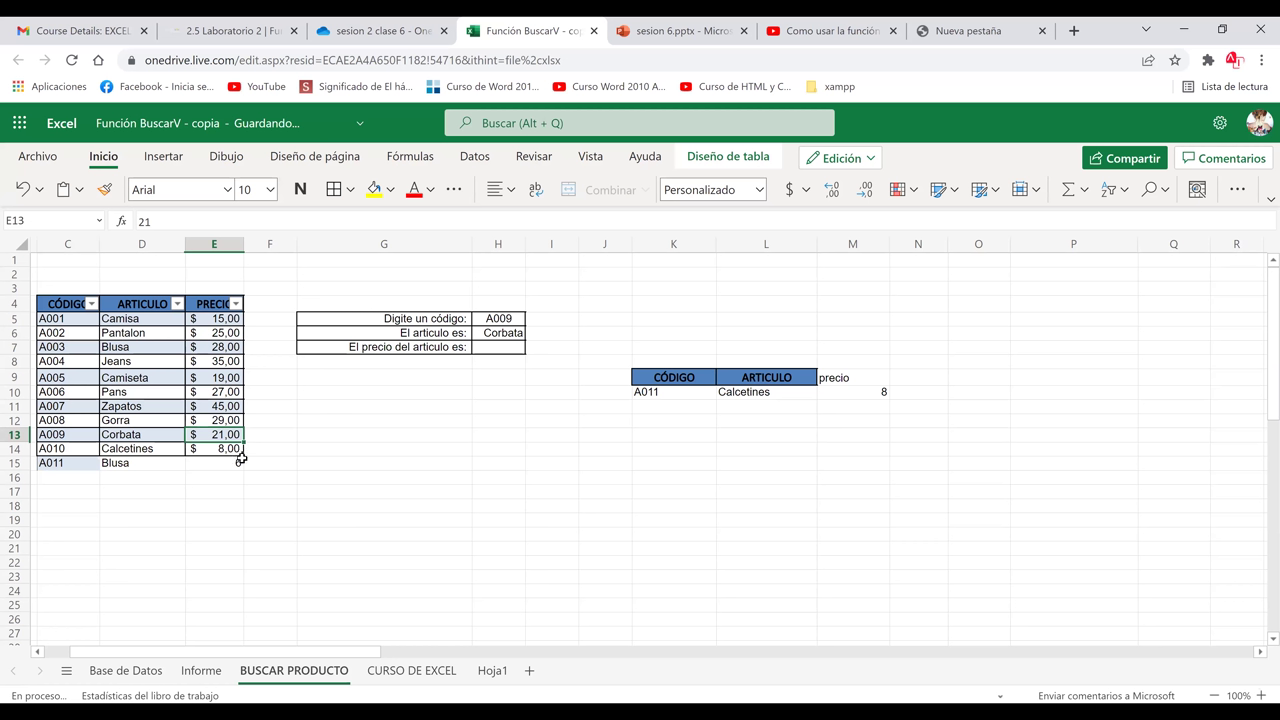
{"action": "left_click", "coordinate": [240, 452]}
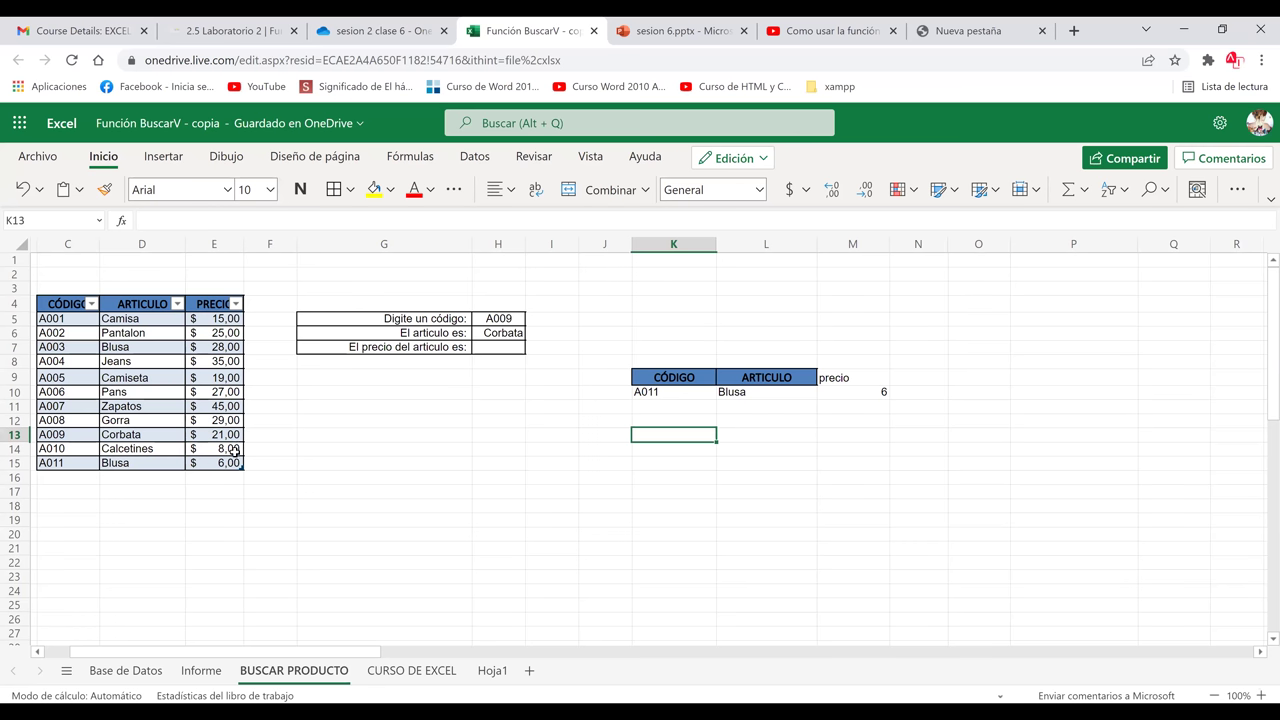
{"action": "left_click", "coordinate": [230, 450]}
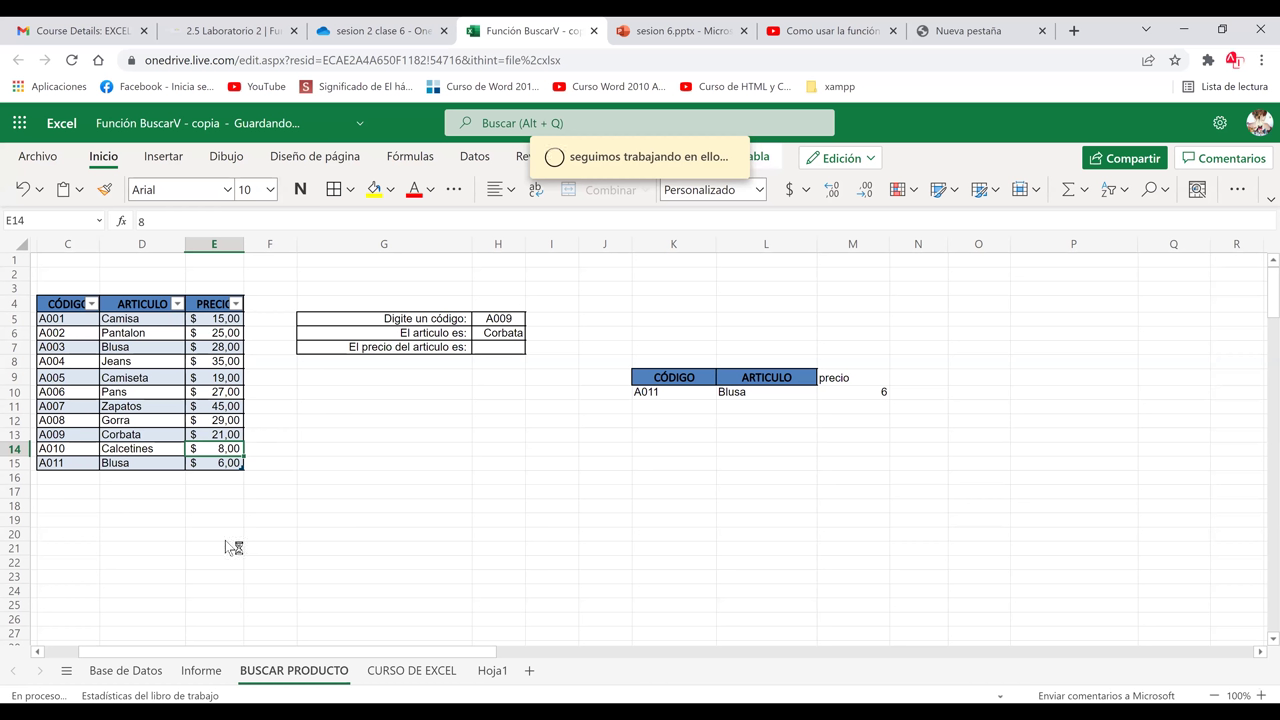
On Base de Datos, extend the customer records' borders to row 95 and enter lllo in B95 beside the hola code
{"action": "left_click", "coordinate": [202, 671]}
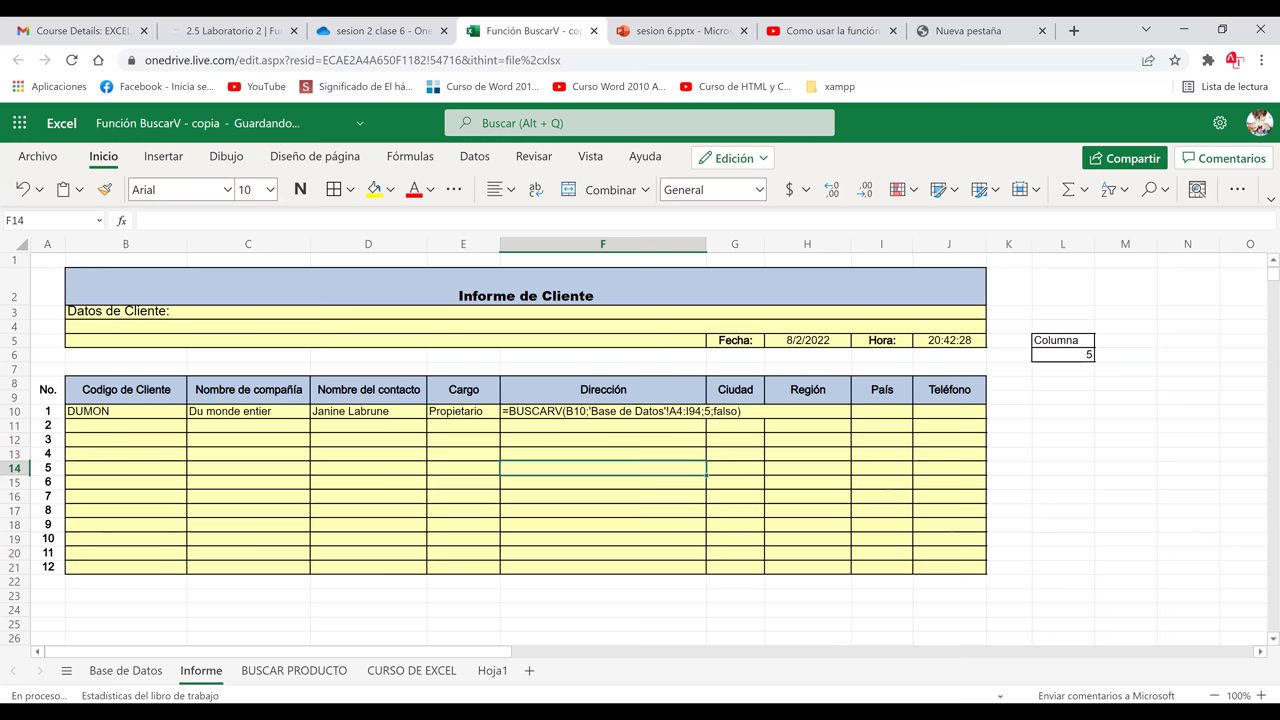
{"action": "left_click", "coordinate": [123, 674]}
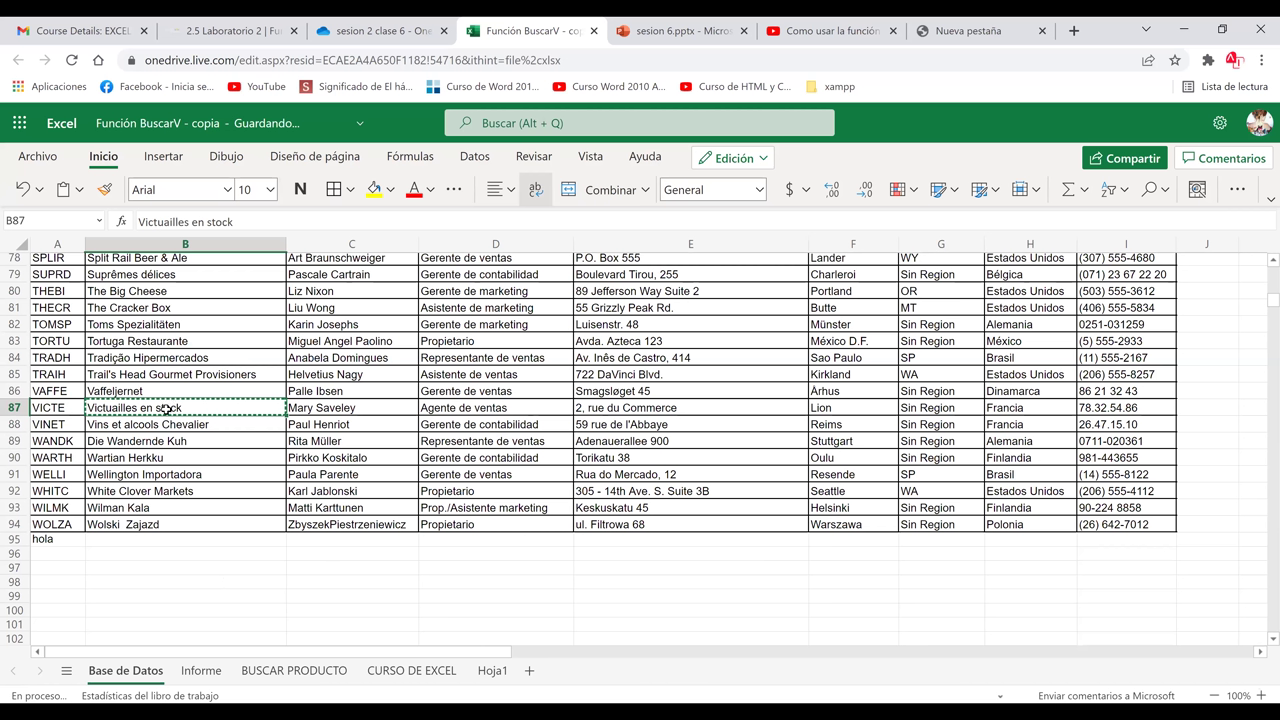
{"action": "left_click", "coordinate": [200, 594]}
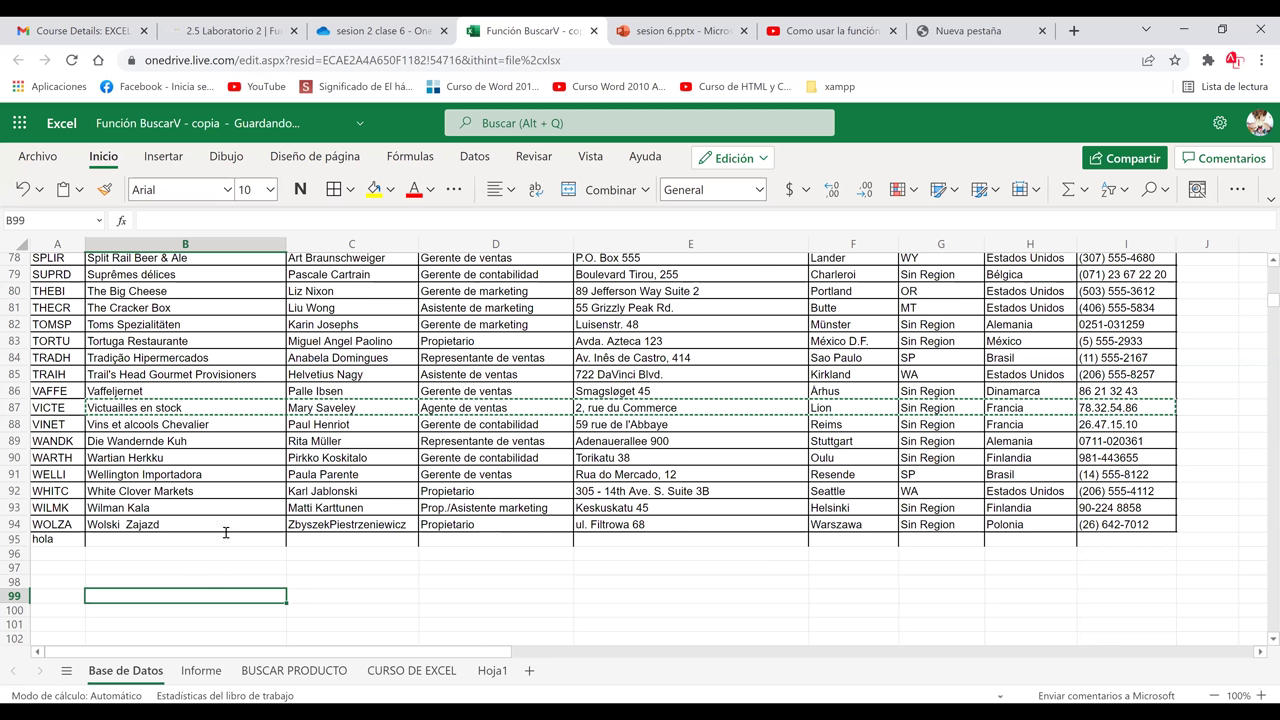
{"action": "left_click", "coordinate": [301, 584]}
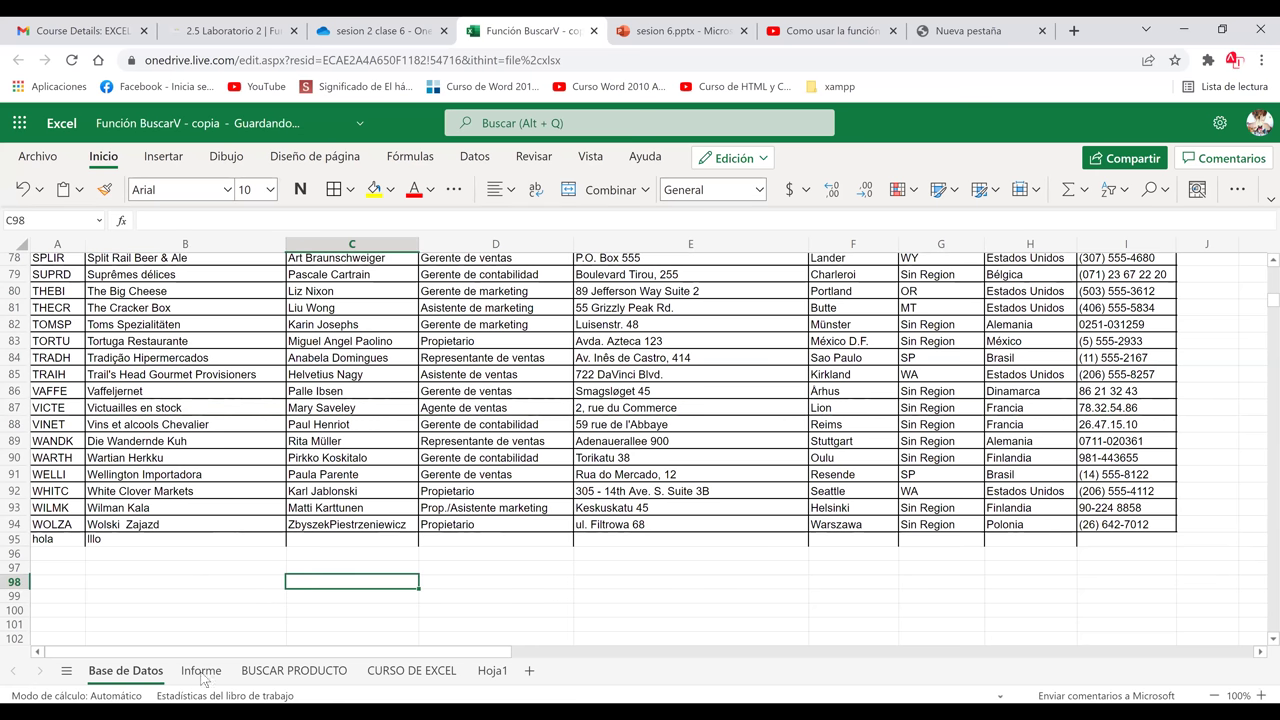
On Informe, set the customer code in B10 to hola
{"action": "left_click", "coordinate": [201, 671]}
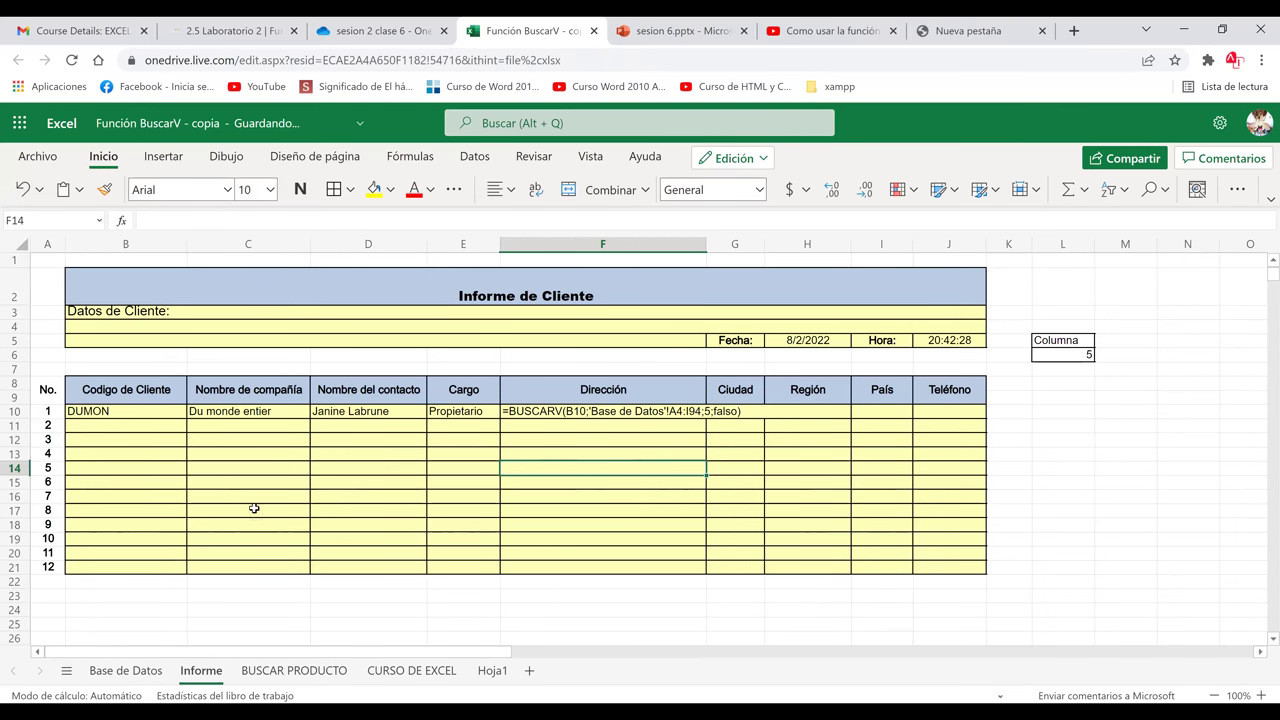
{"action": "key", "text": "ctrl+z"}
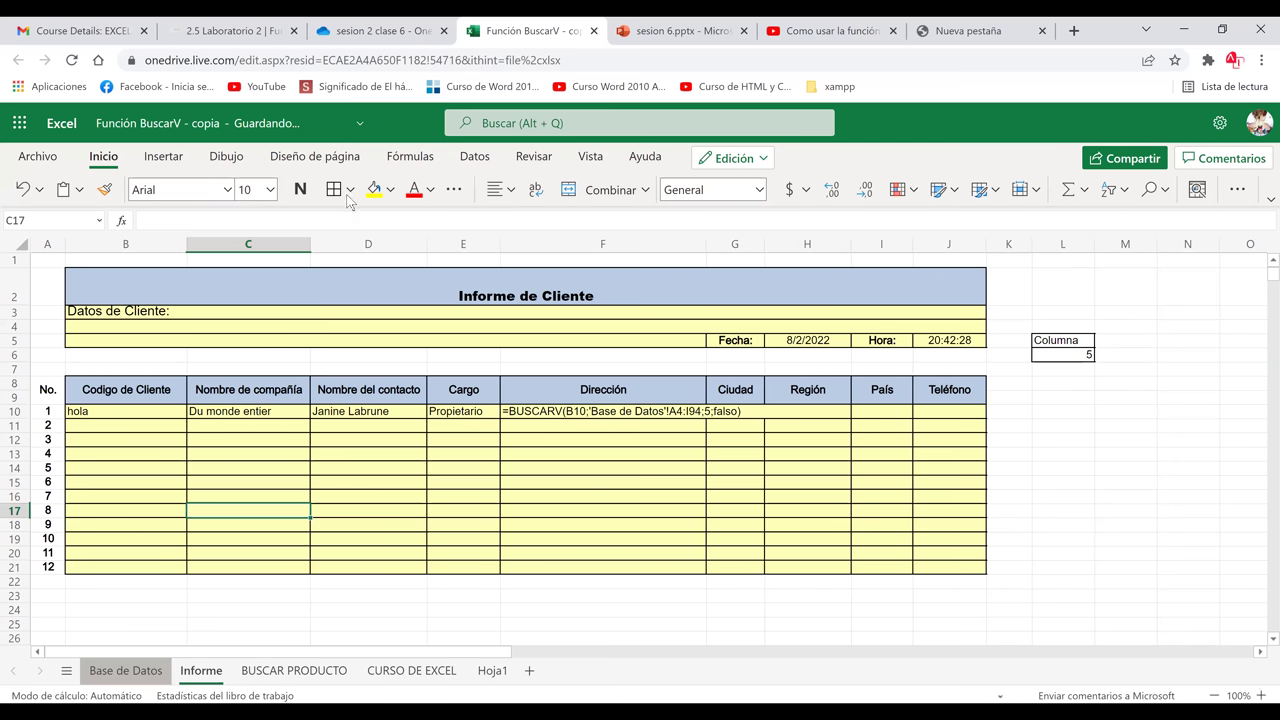
Remove the 'Base de Datos'!A4:I94 lookup range from the BUSCARV formula in C10, leaving the other arguments intact
{"action": "key", "text": "ctrl+Page_Up"}
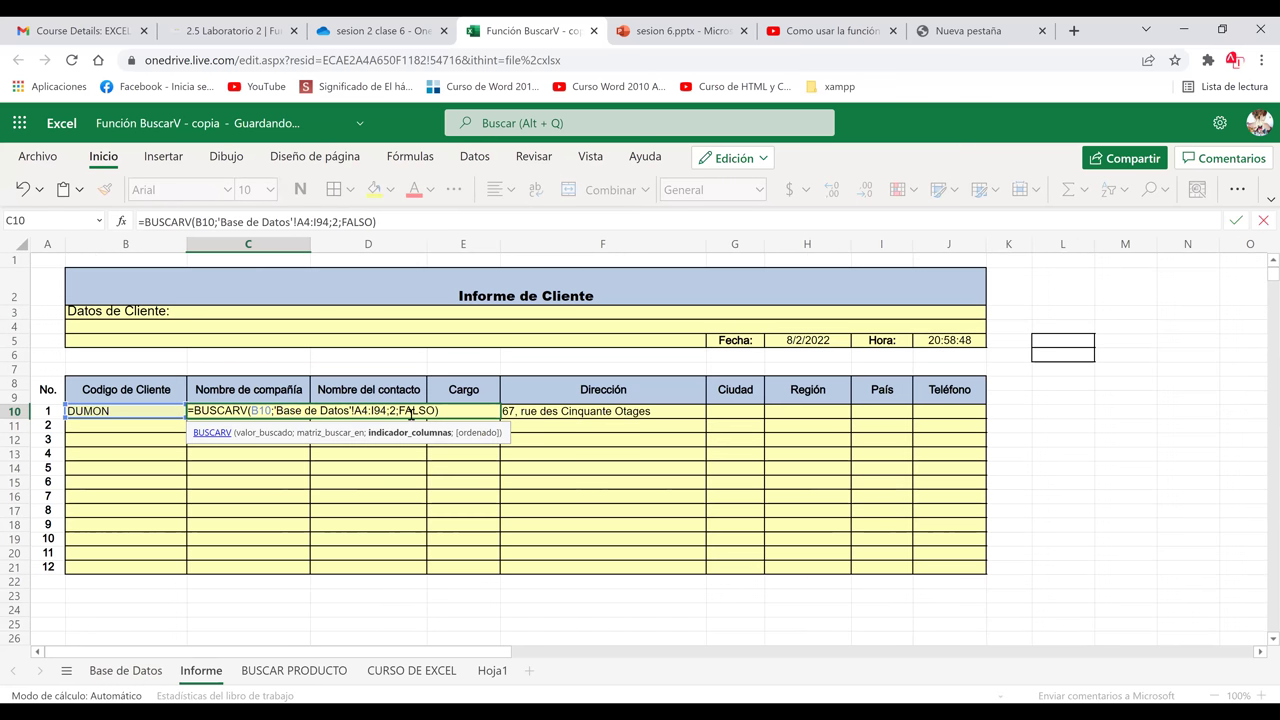
{"action": "key", "text": "BackSpace"}
{"action": "key", "text": "BackSpace"}
{"action": "key", "text": "BackSpace"}
{"action": "key", "text": "BackSpace"}
{"action": "key", "text": "BackSpace"}
{"action": "key", "text": "BackSpace"}
{"action": "key", "text": "BackSpace"}
{"action": "key", "text": "BackSpace"}
{"action": "key", "text": "BackSpace"}
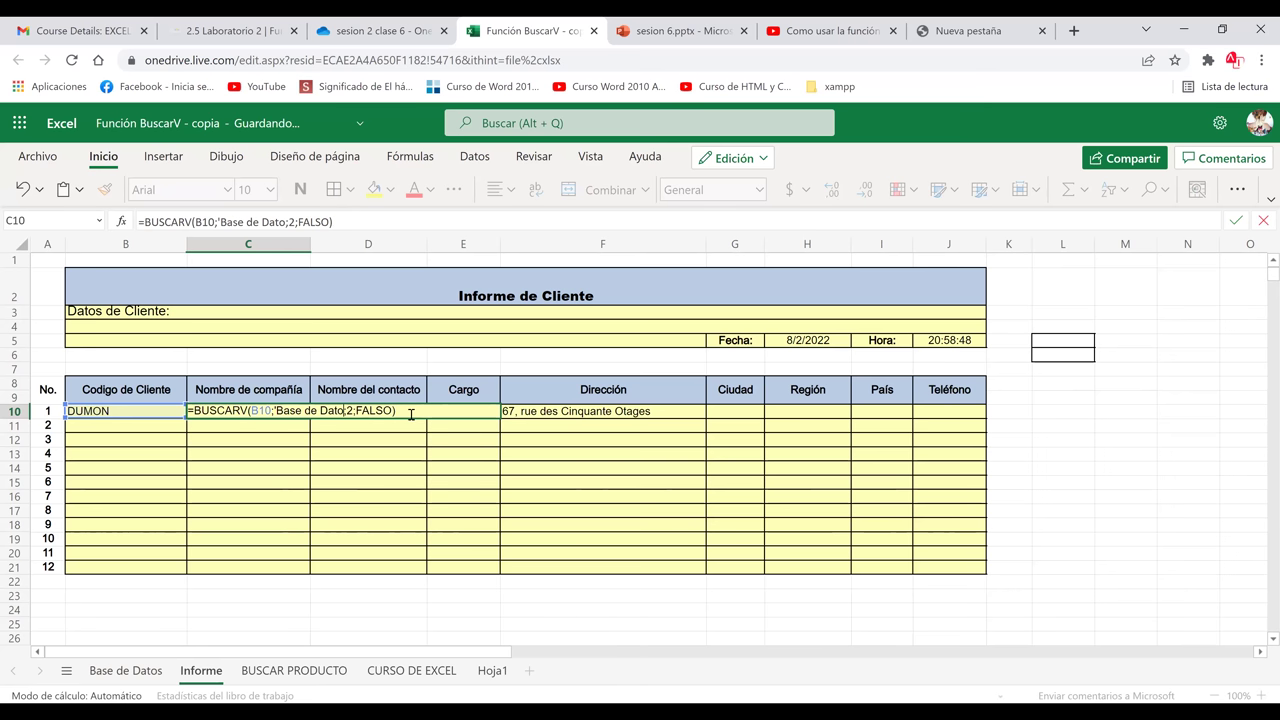
{"action": "key", "text": "BackSpace"}
{"action": "key", "text": "BackSpace"}
{"action": "key", "text": "BackSpace"}
{"action": "key", "text": "BackSpace"}
{"action": "key", "text": "BackSpace"}
{"action": "key", "text": "BackSpace"}
{"action": "key", "text": "BackSpace"}
{"action": "key", "text": "BackSpace"}
{"action": "key", "text": "BackSpace"}
{"action": "key", "text": "BackSpace"}
{"action": "key", "text": "BackSpace"}
{"action": "key", "text": "BackSpace"}
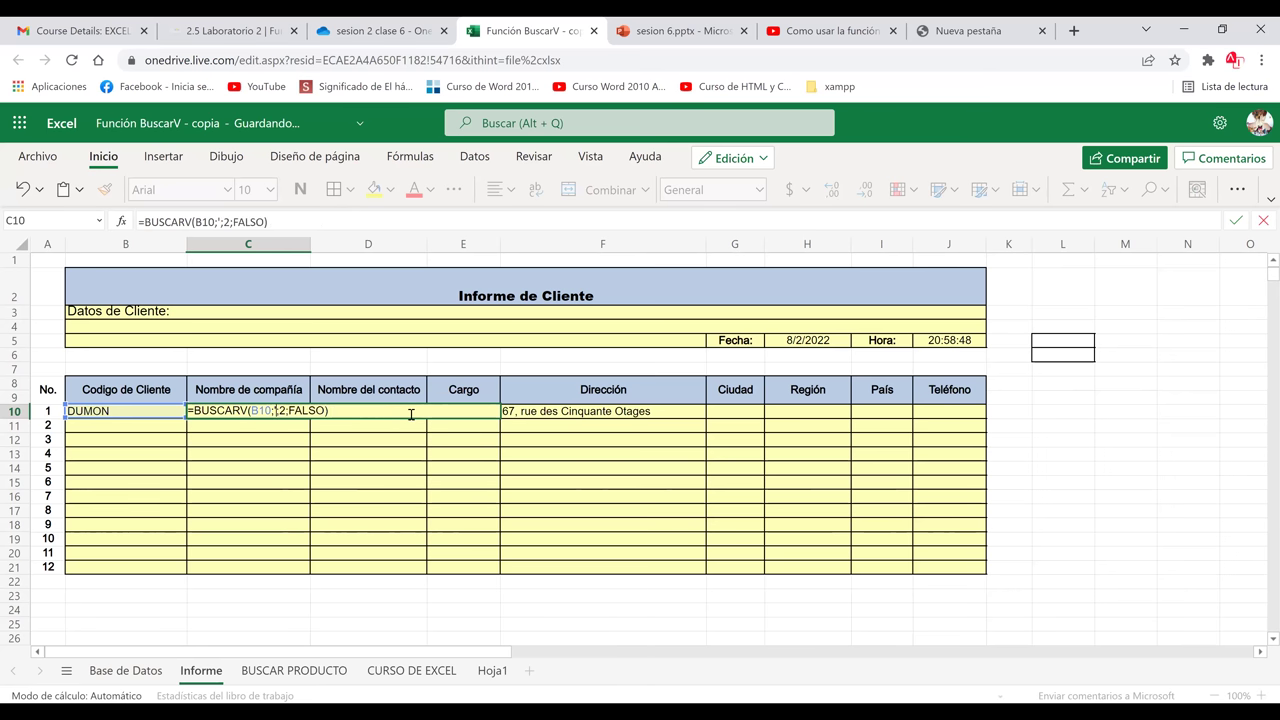
{"action": "key", "text": "BackSpace"}
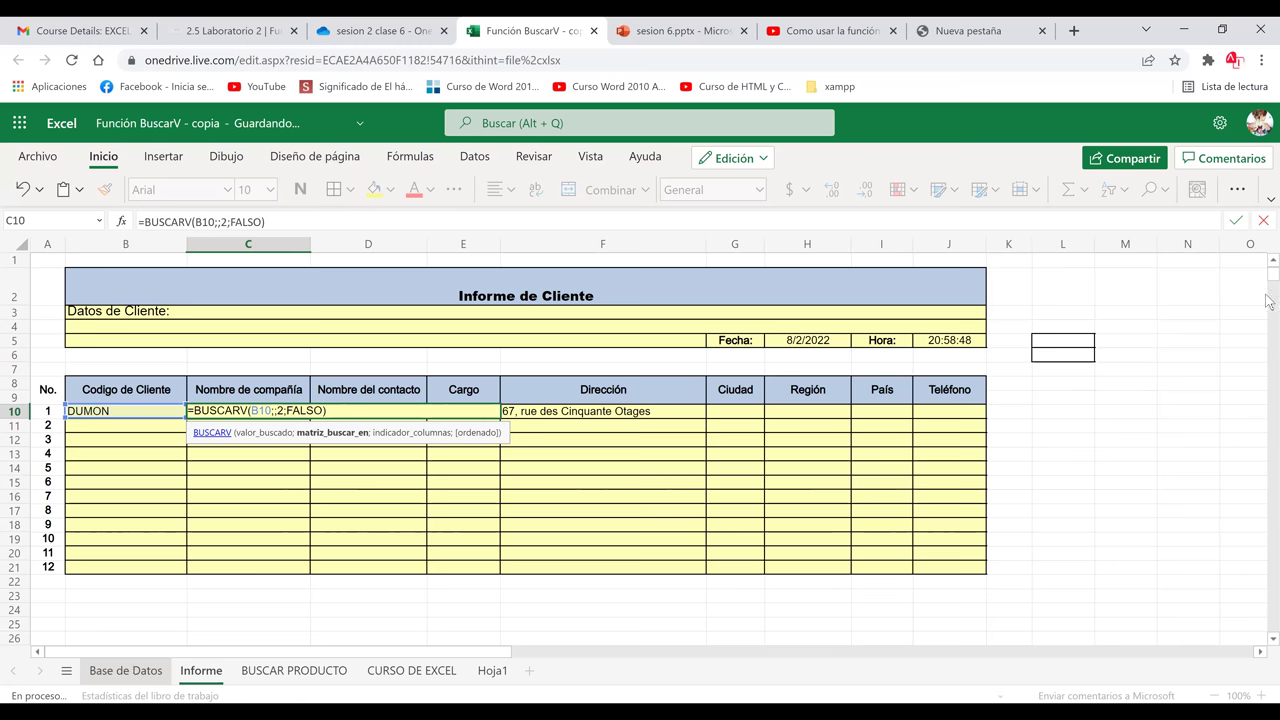
Pick A4:I57 on Base de Datos as the lookup range of the C10 BUSCARV formula and confirm the formula
{"action": "key", "text": "ctrl+Page_Up"}
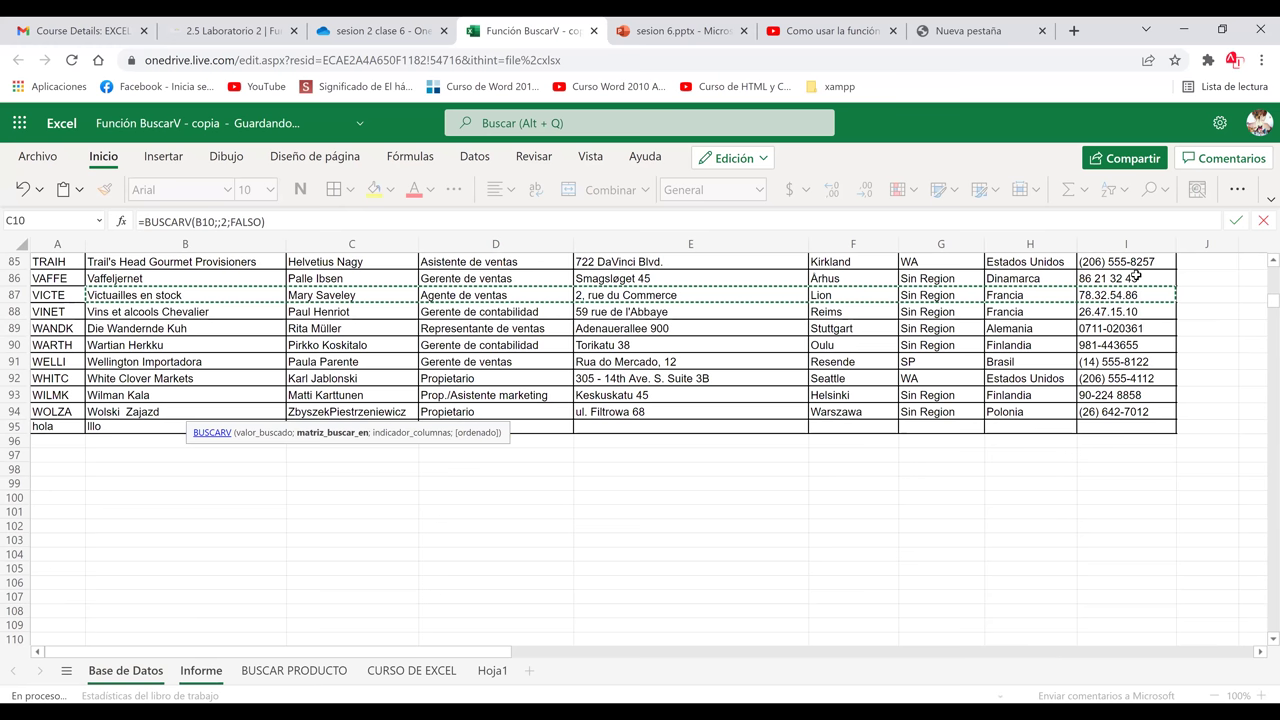
{"action": "left_click_drag", "start_coordinate": [1133, 307], "coordinate": [1138, 399]}
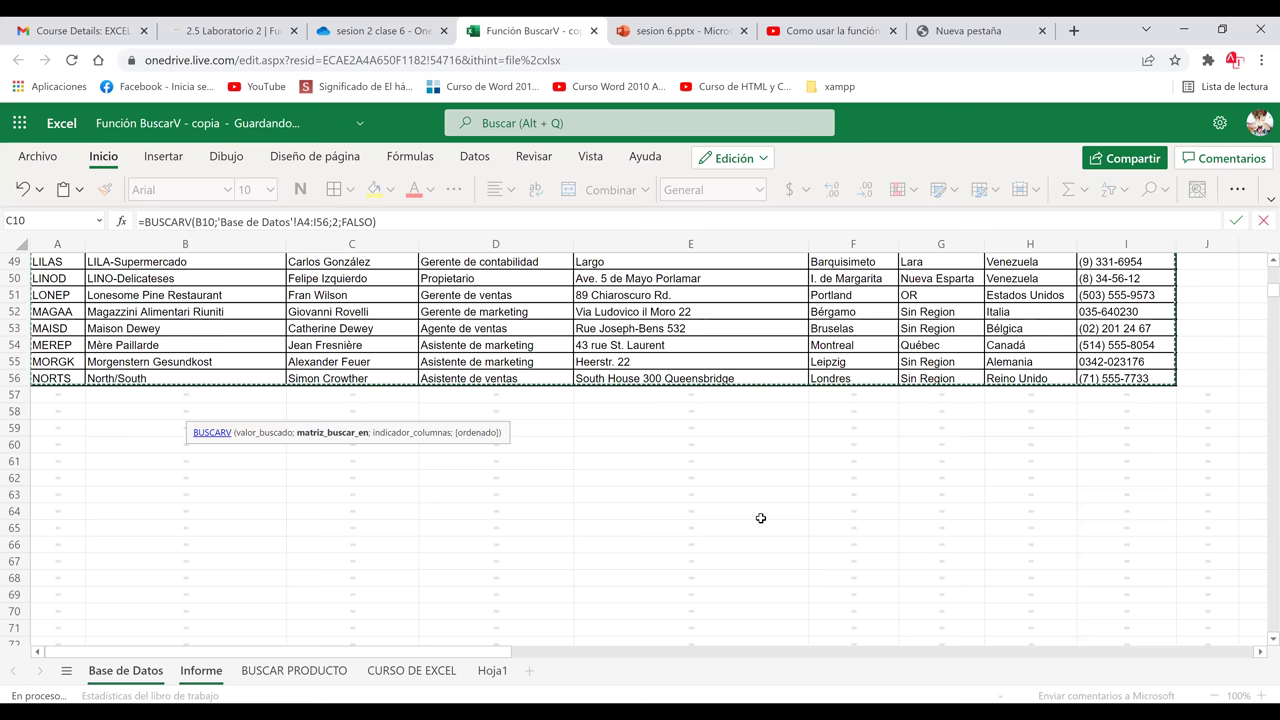
{"action": "key", "text": "shift+Down"}
{"action": "scroll", "coordinate": [755, 560], "scroll_direction": "up", "scroll_amount": 15}
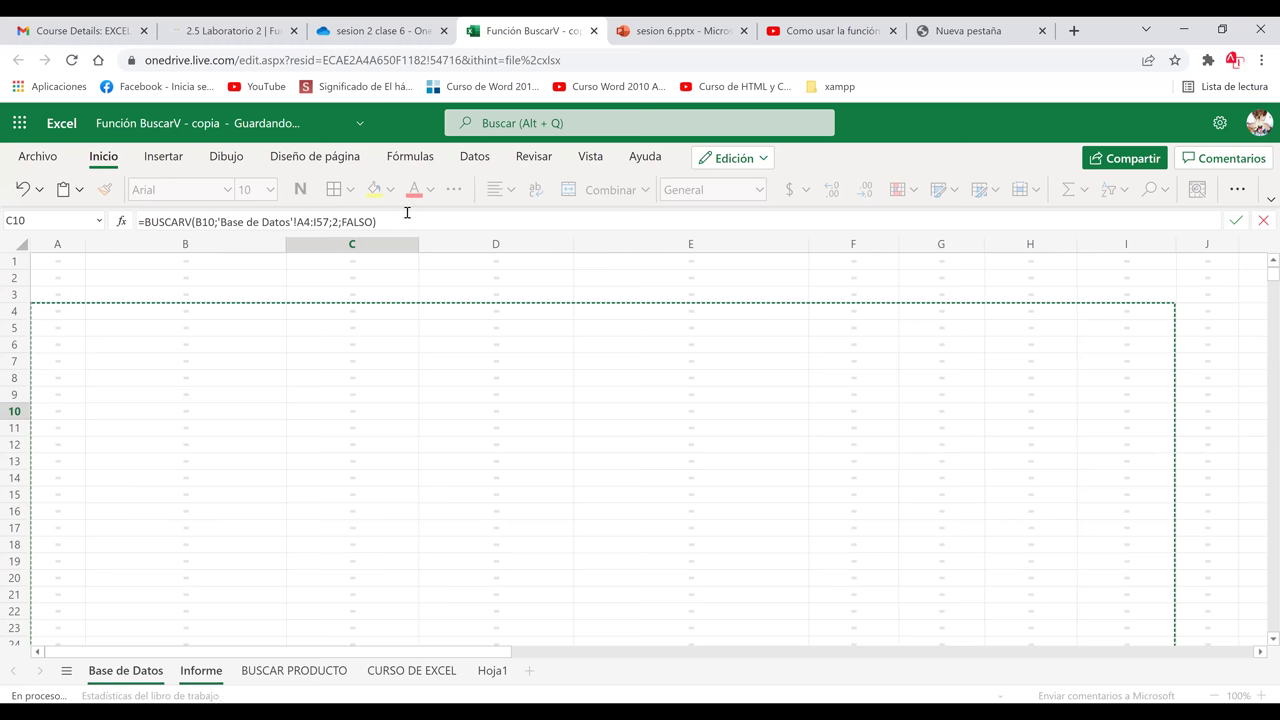
{"action": "key", "text": "Return"}
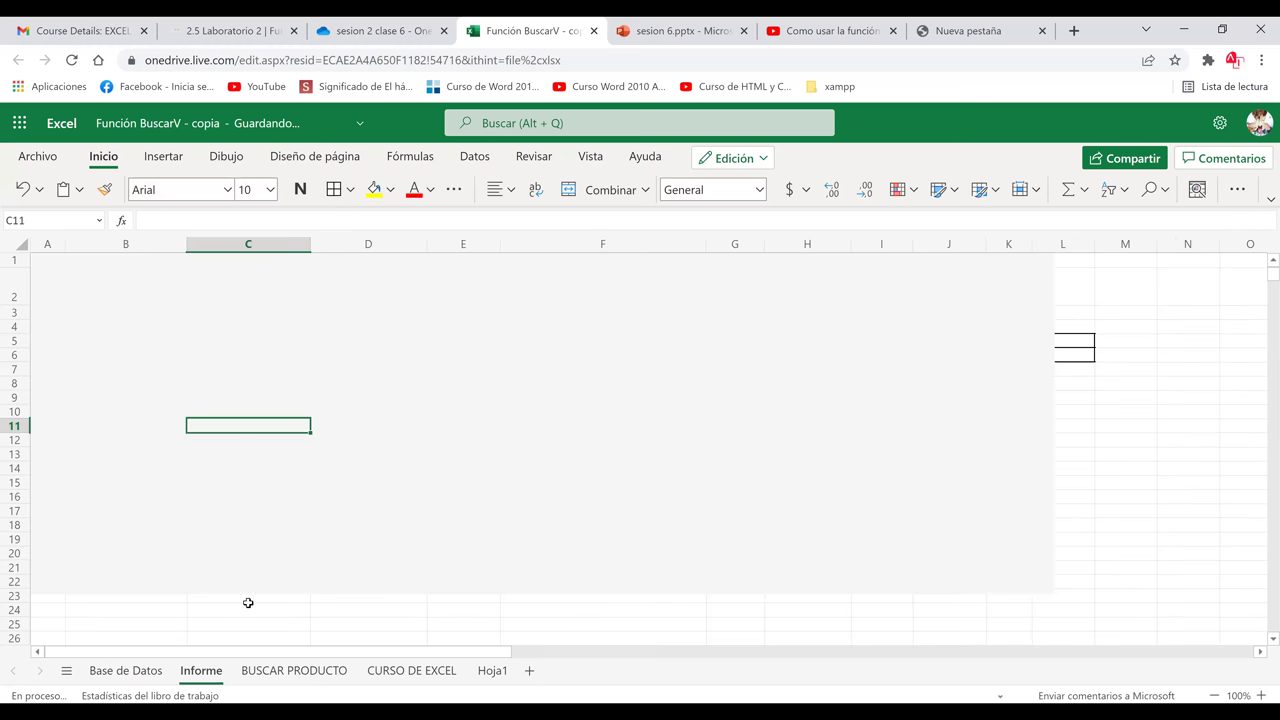
Look through the customer records on Base de Datos and return to Informe to check the results for hola
{"action": "left_click", "coordinate": [133, 677]}
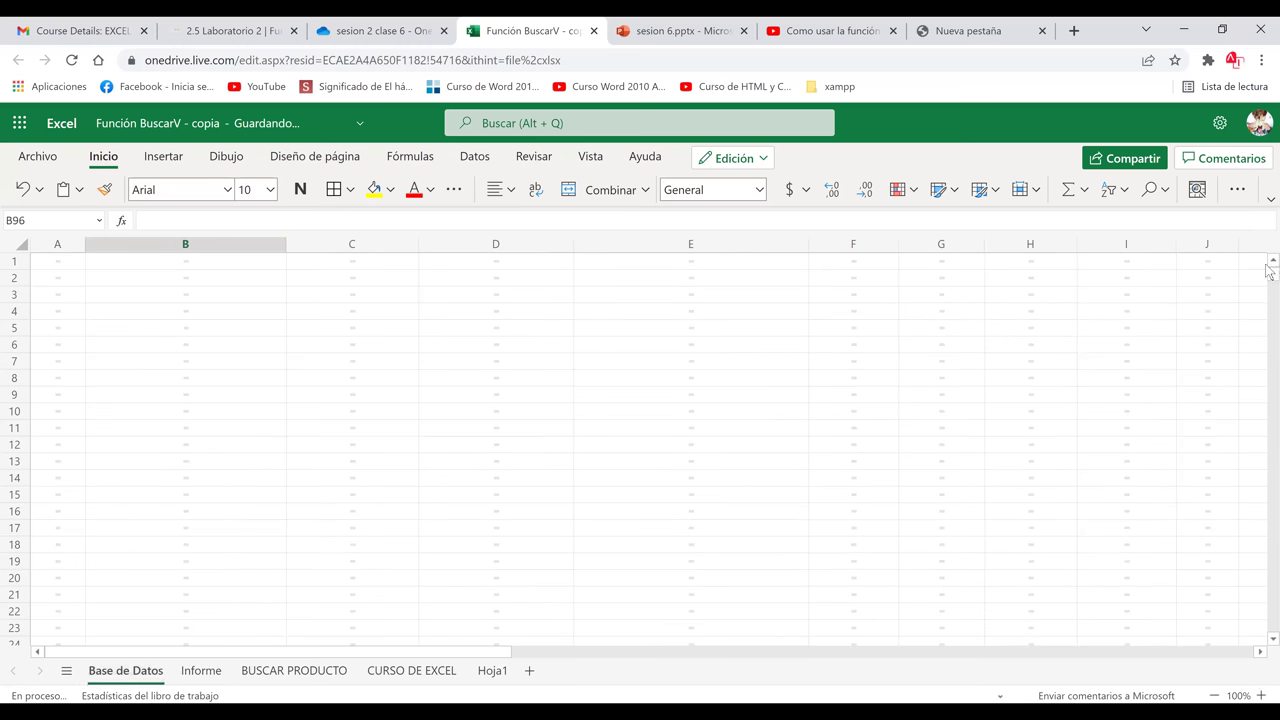
{"action": "left_click", "coordinate": [1267, 438]}
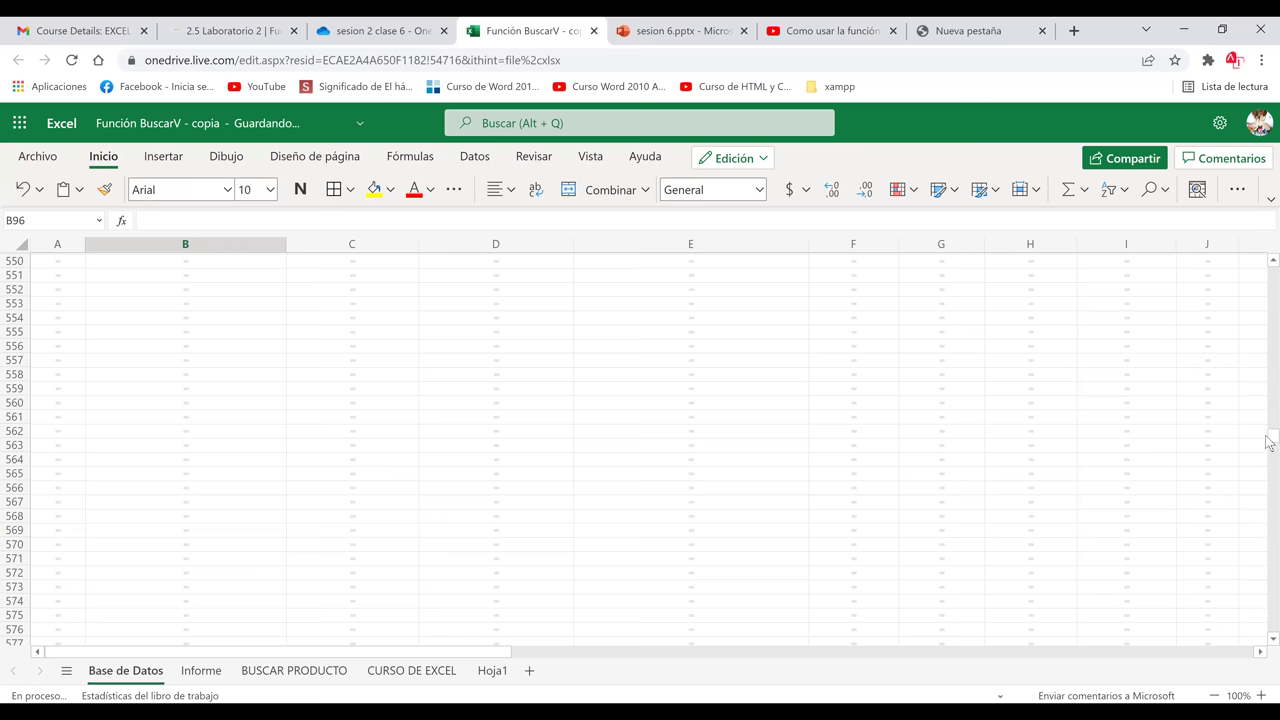
{"action": "left_click", "coordinate": [1267, 290]}
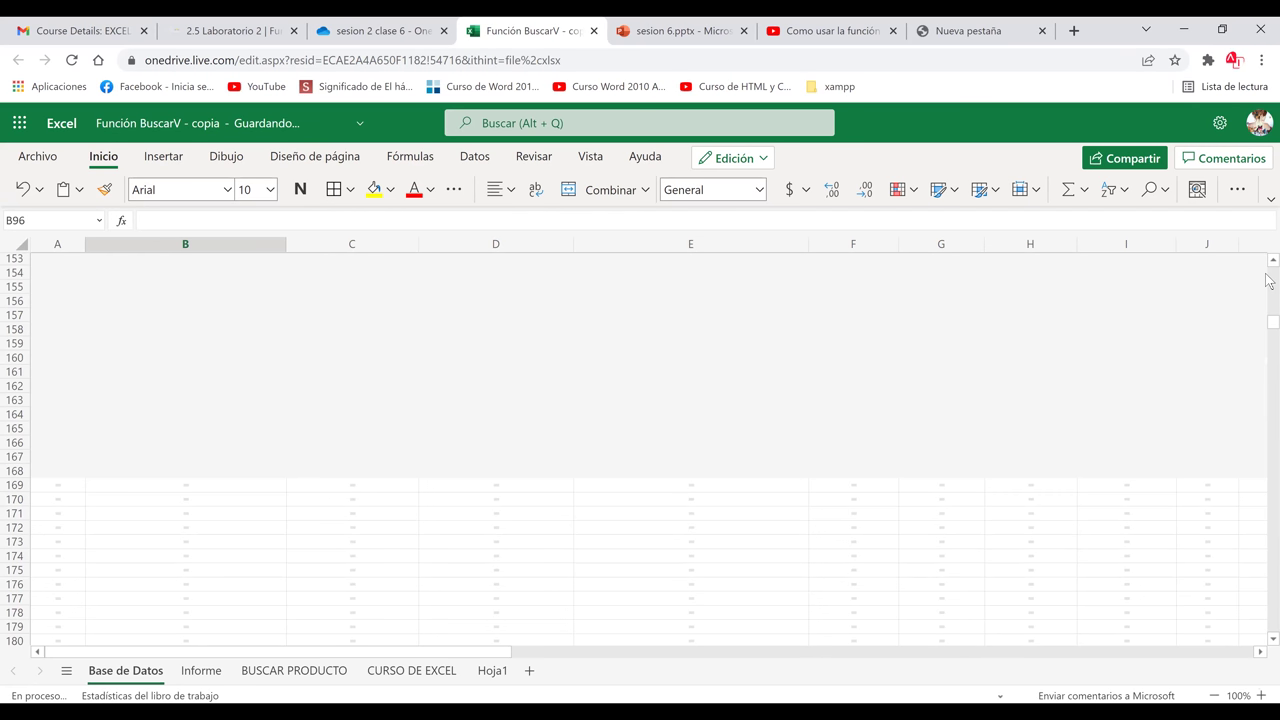
{"action": "left_click", "coordinate": [1267, 290]}
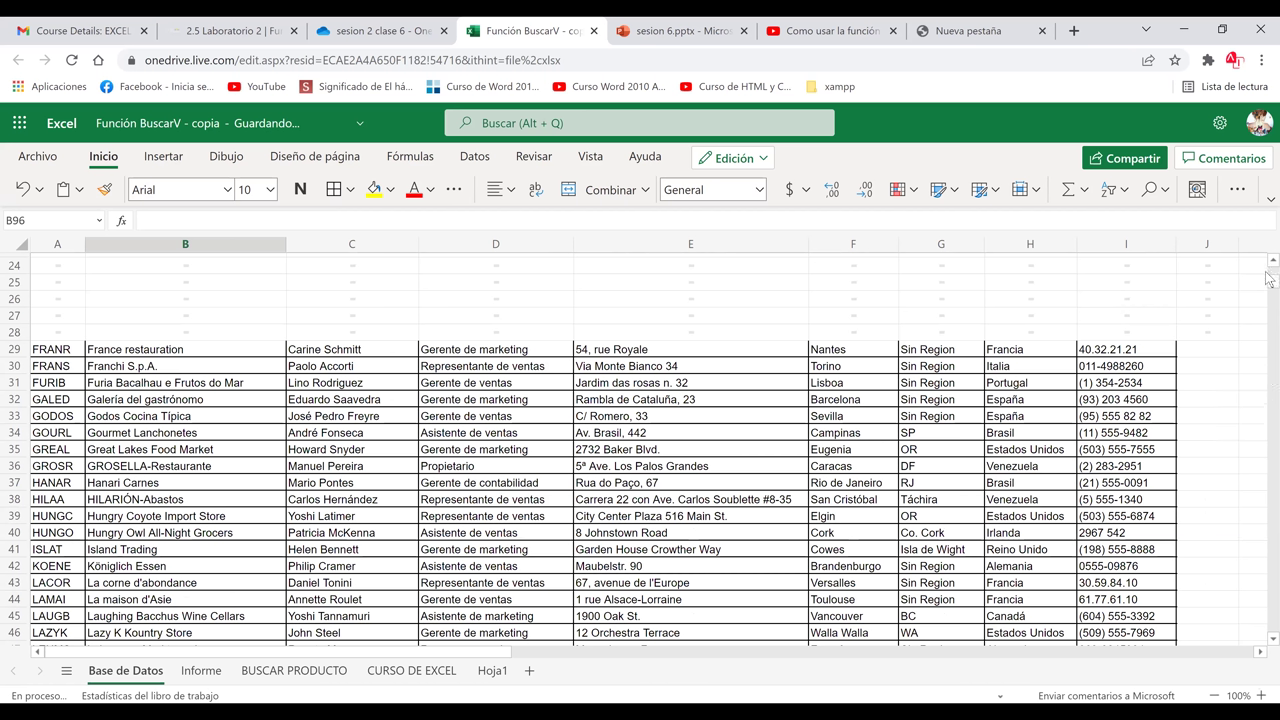
{"action": "left_click", "coordinate": [207, 677]}
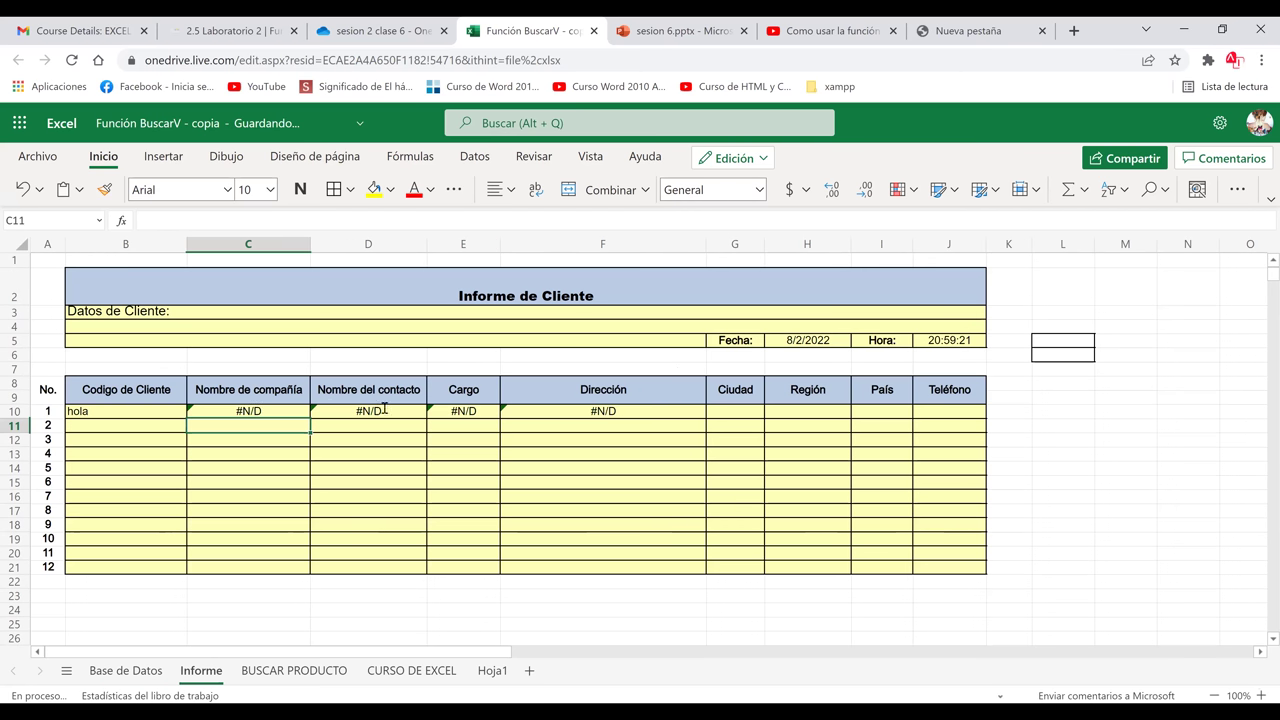
Replace the lookup range in the C10 BUSCARV formula on Informe with 'Base de Datos'!A4:I95 and confirm the formula
{"action": "key", "text": "Up"}
{"action": "key", "text": "F2"}
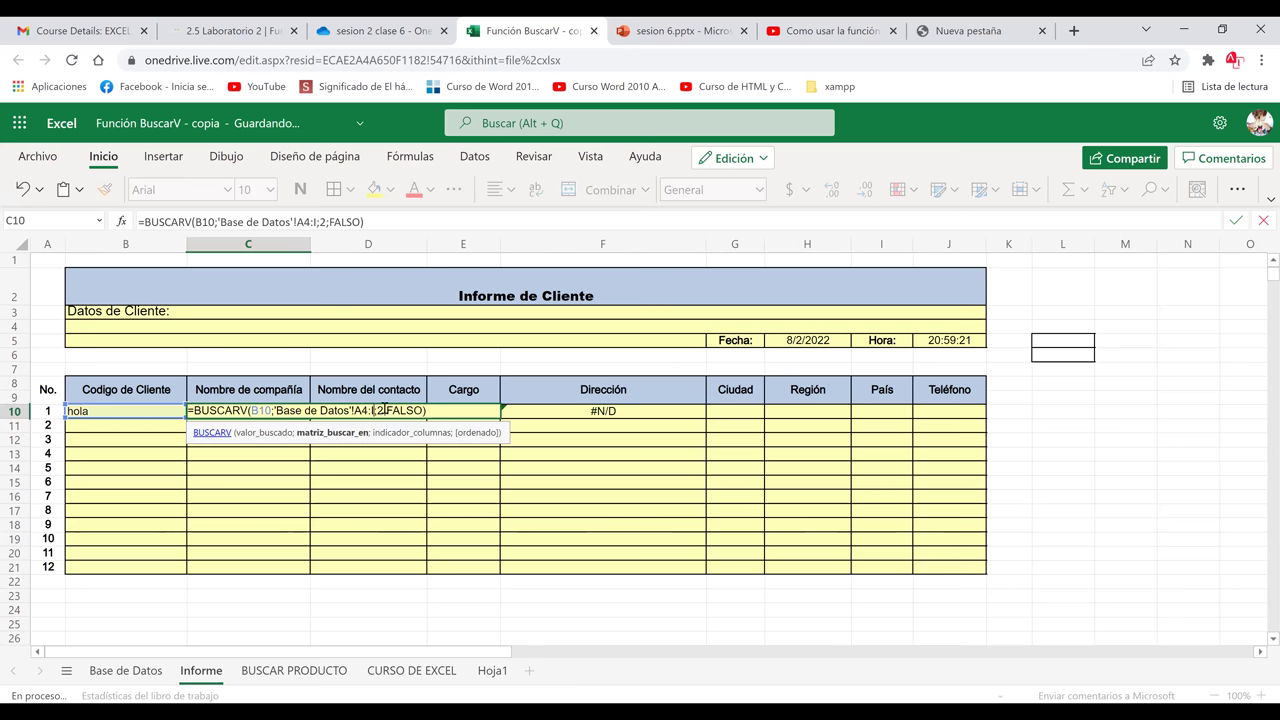
{"action": "left_click_drag", "start_coordinate": [383, 410], "coordinate": [273, 410]}
{"action": "key", "text": "BackSpace"}
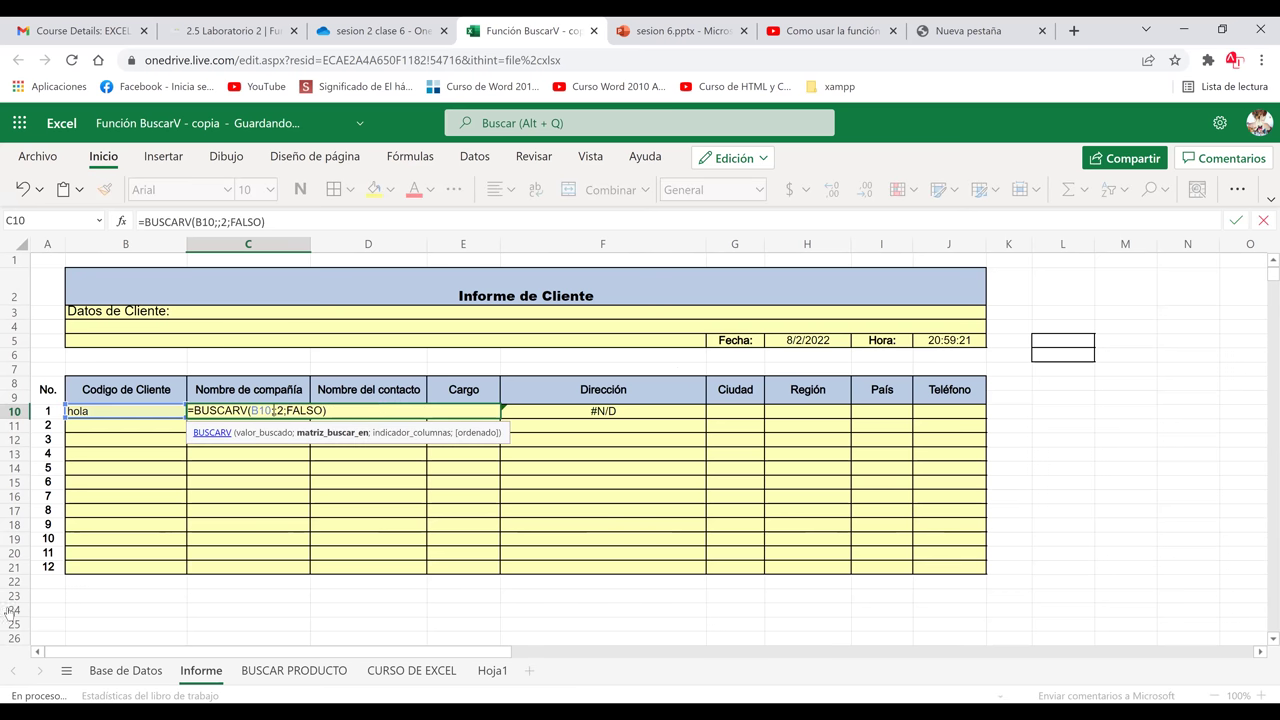
{"action": "left_click", "coordinate": [125, 670]}
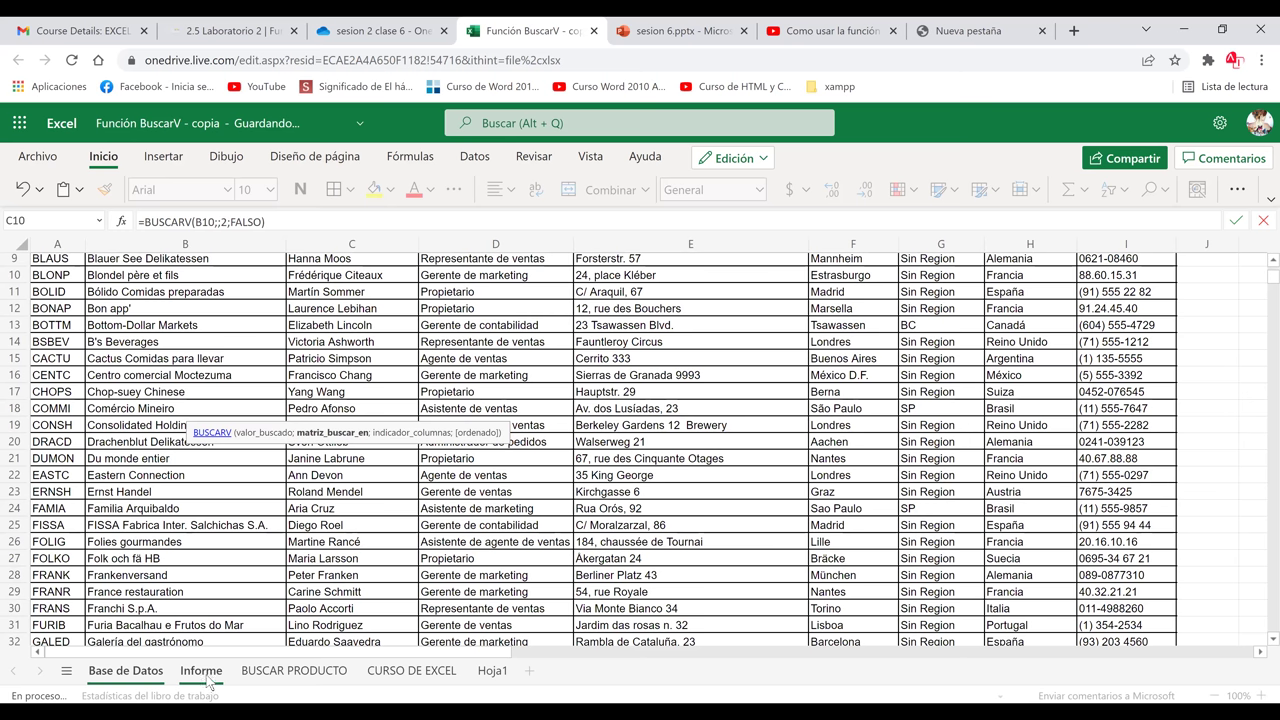
{"action": "left_click", "coordinate": [379, 222]}
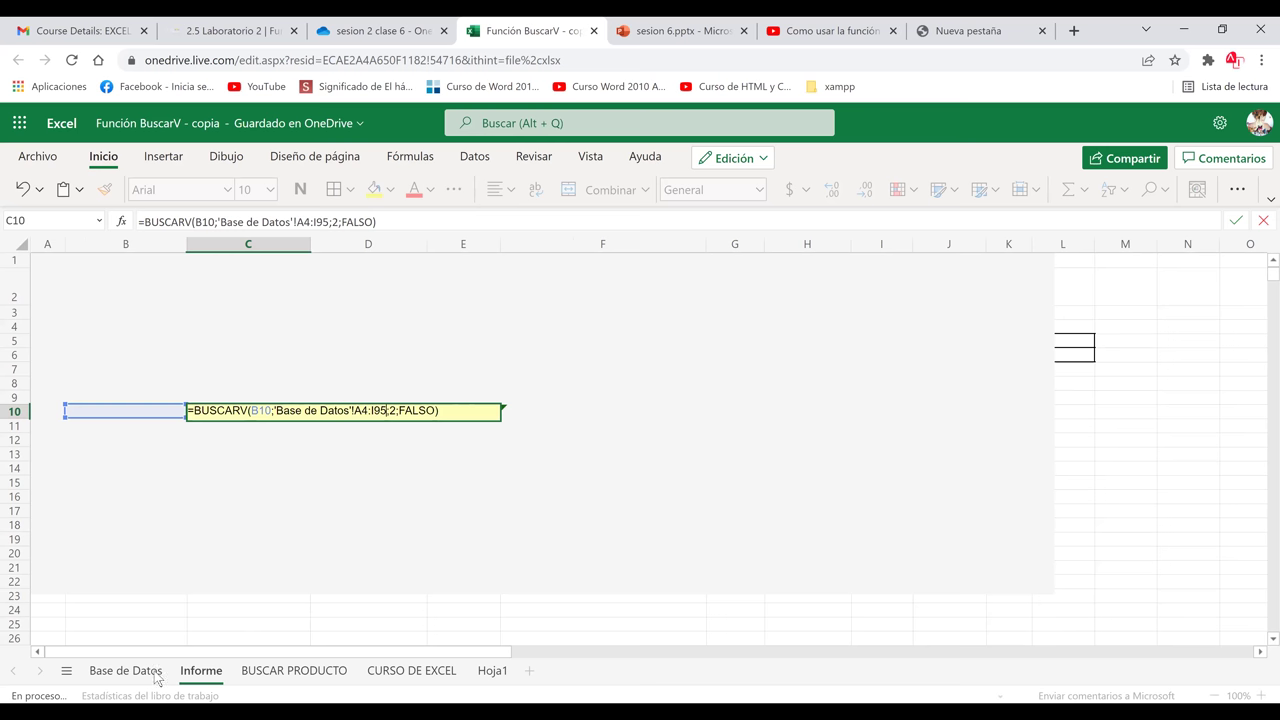
{"action": "key", "text": "Return"}
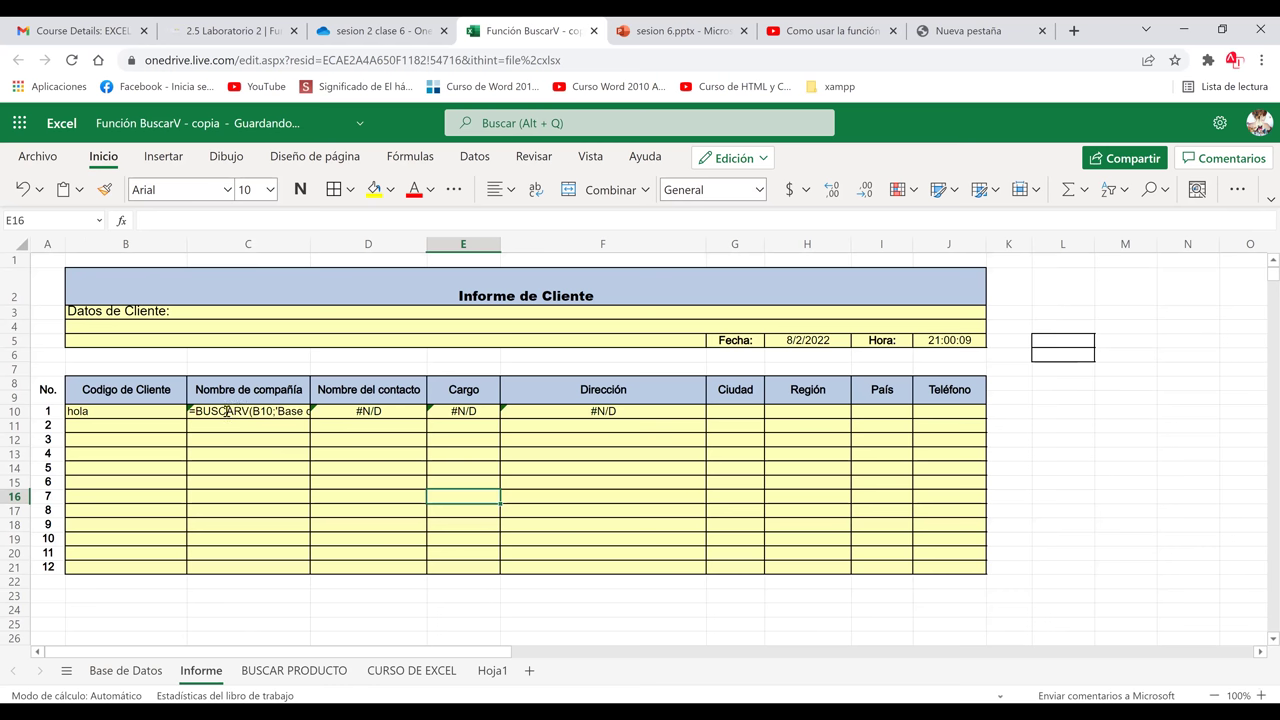
Check the C10 formula on Informe and set the customer code in A95 on Base de Datos to HOLA
{"action": "double_click", "coordinate": [190, 411]}
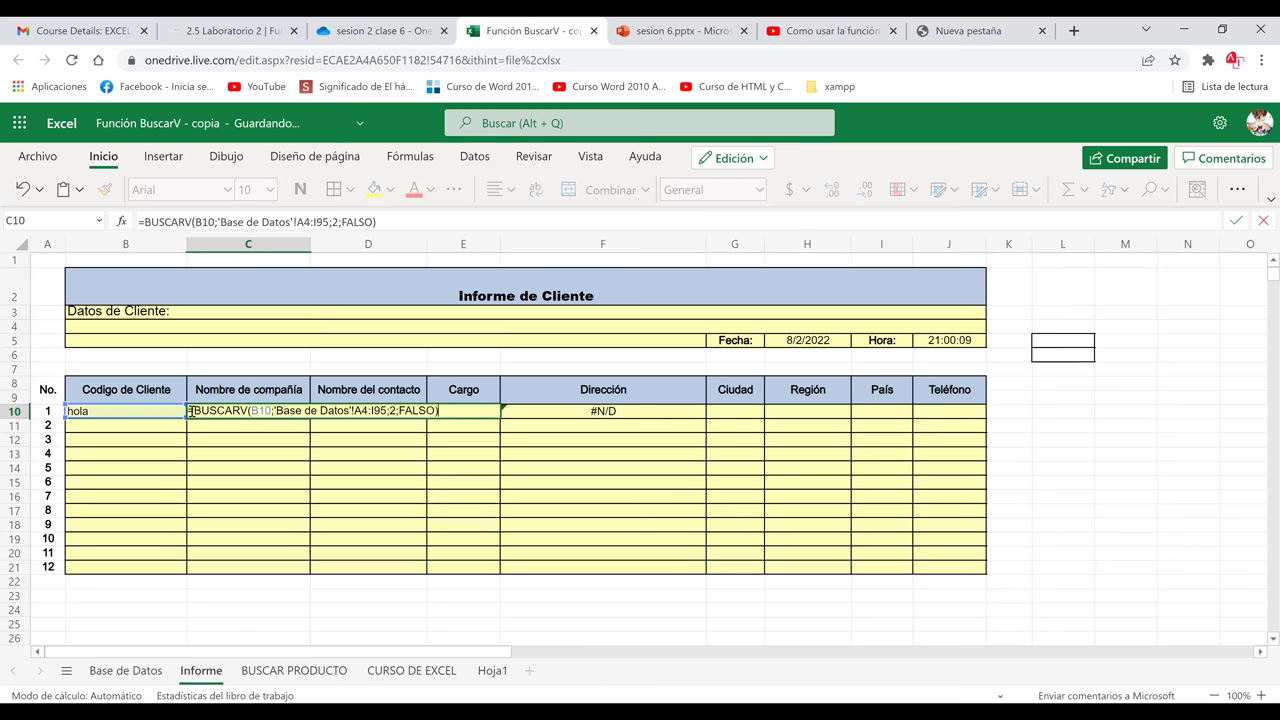
{"action": "left_click", "coordinate": [142, 411]}
{"action": "left_click", "coordinate": [103, 672]}
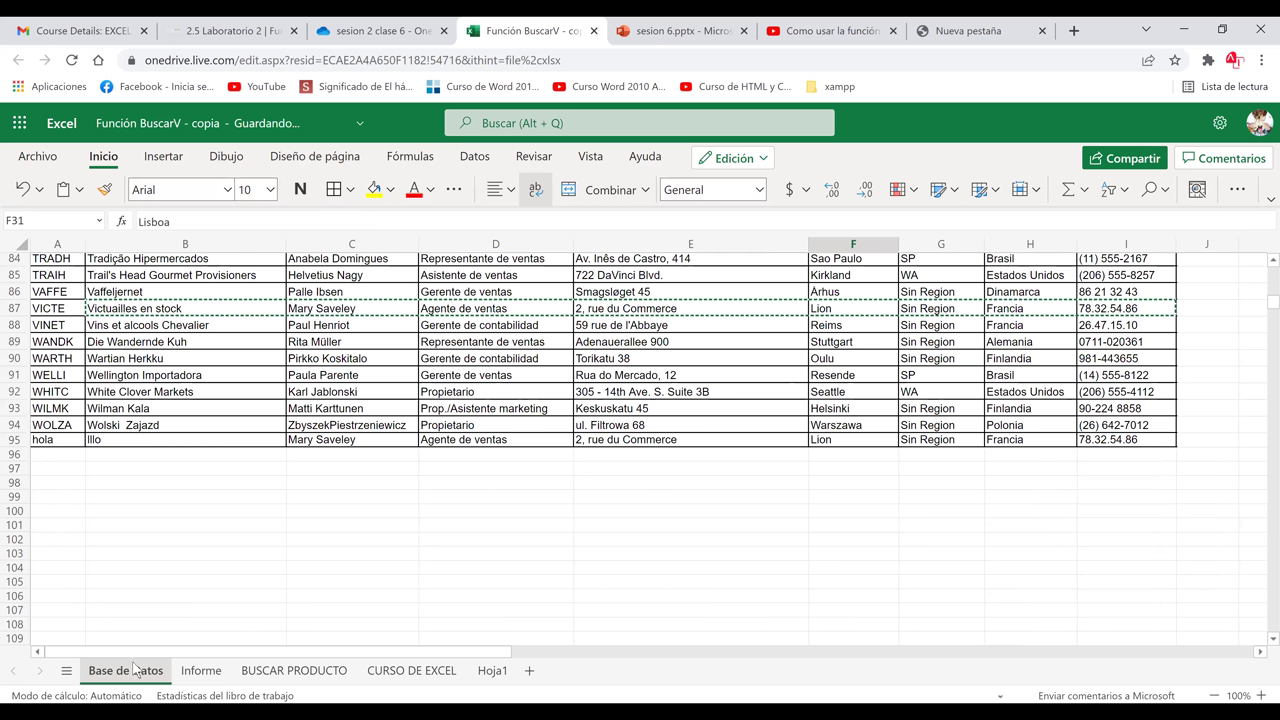
{"action": "left_click", "coordinate": [150, 454]}
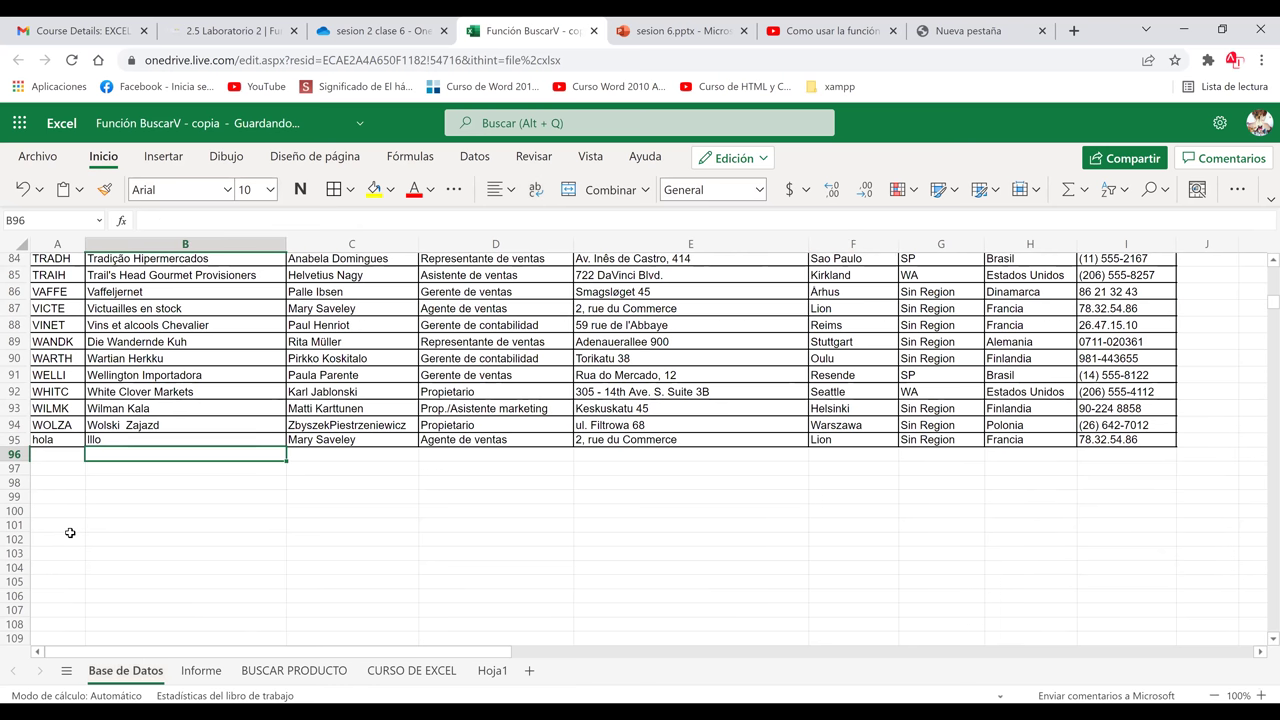
{"action": "left_click", "coordinate": [57, 442]}
{"action": "type", "text": "HOLA"}
{"action": "key", "text": "Return"}
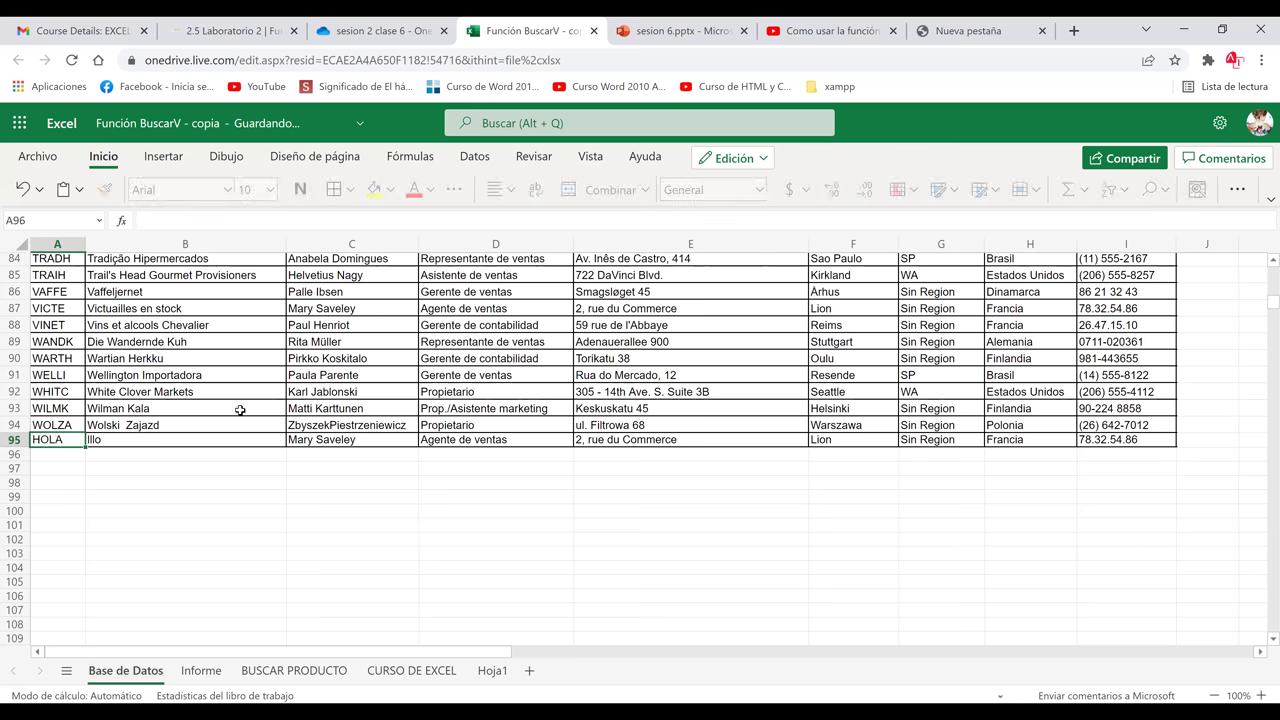
Re-enter the C10 formula on Informe as =BUSCARV(B10;'Base de Datos'!A4:I95;2;FALSO)
{"action": "left_click", "coordinate": [201, 670]}
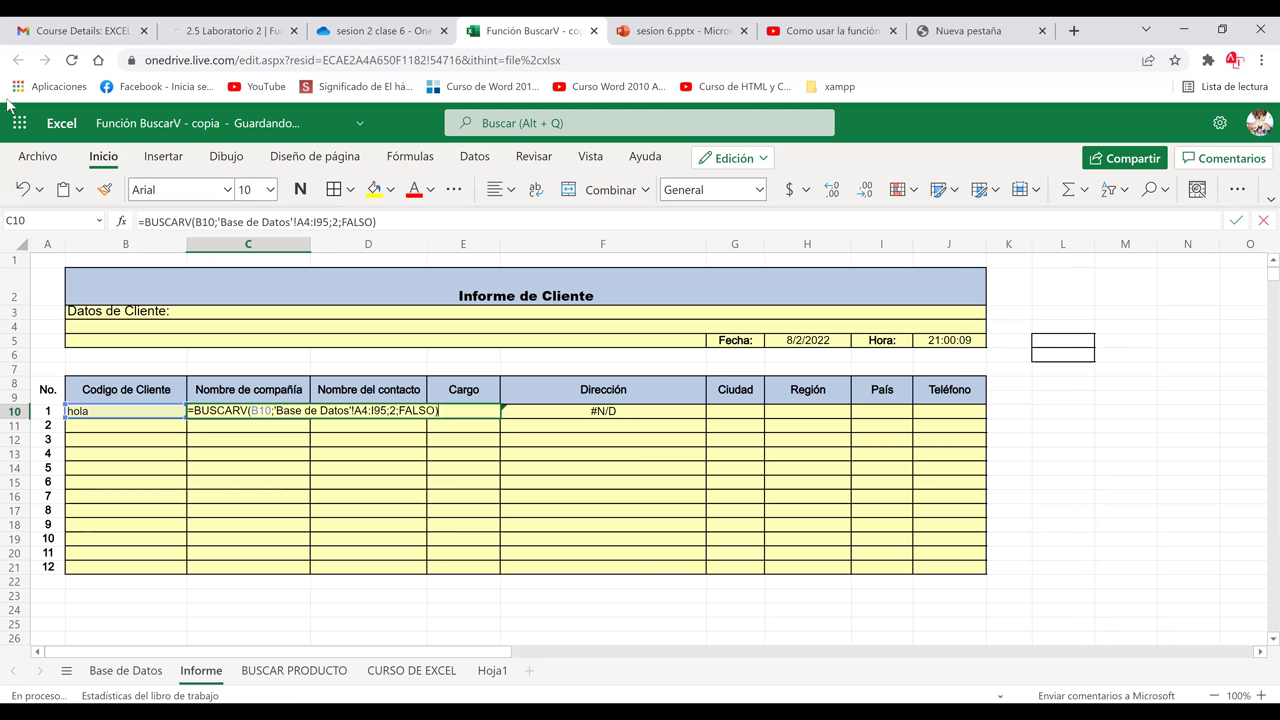
{"action": "key", "text": "ctrl+z"}
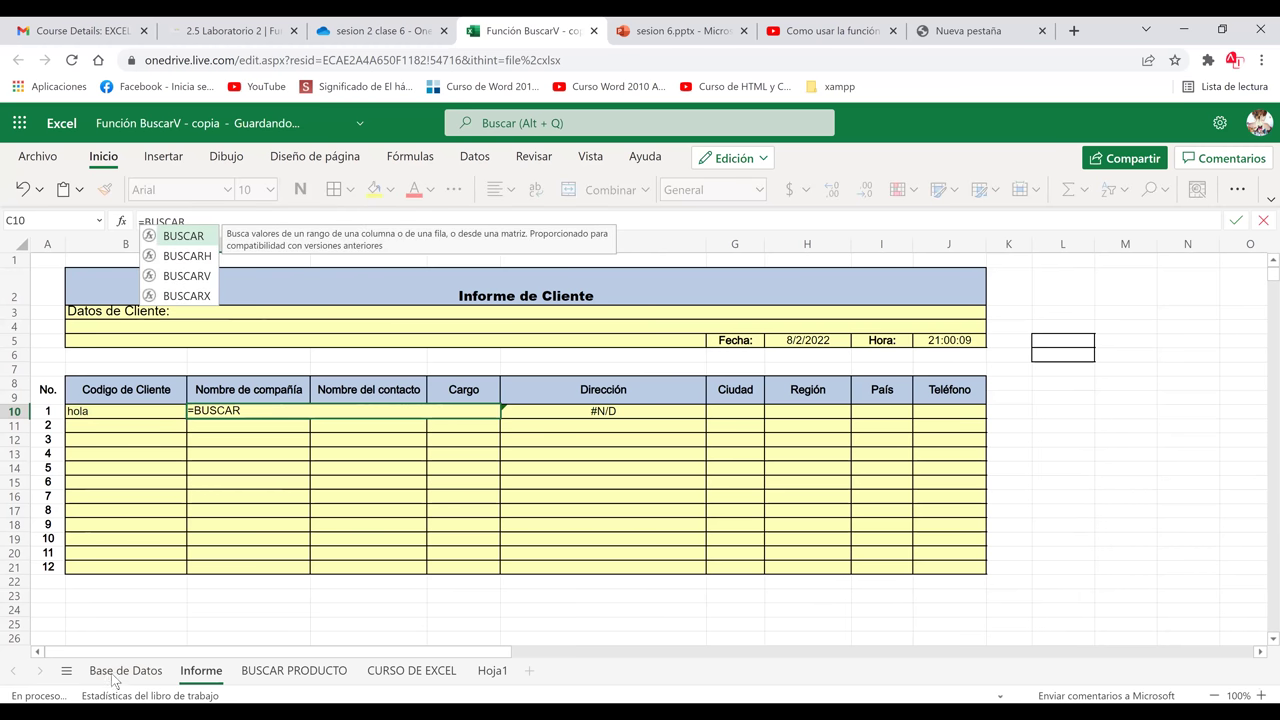
{"action": "type", "text": "V("}
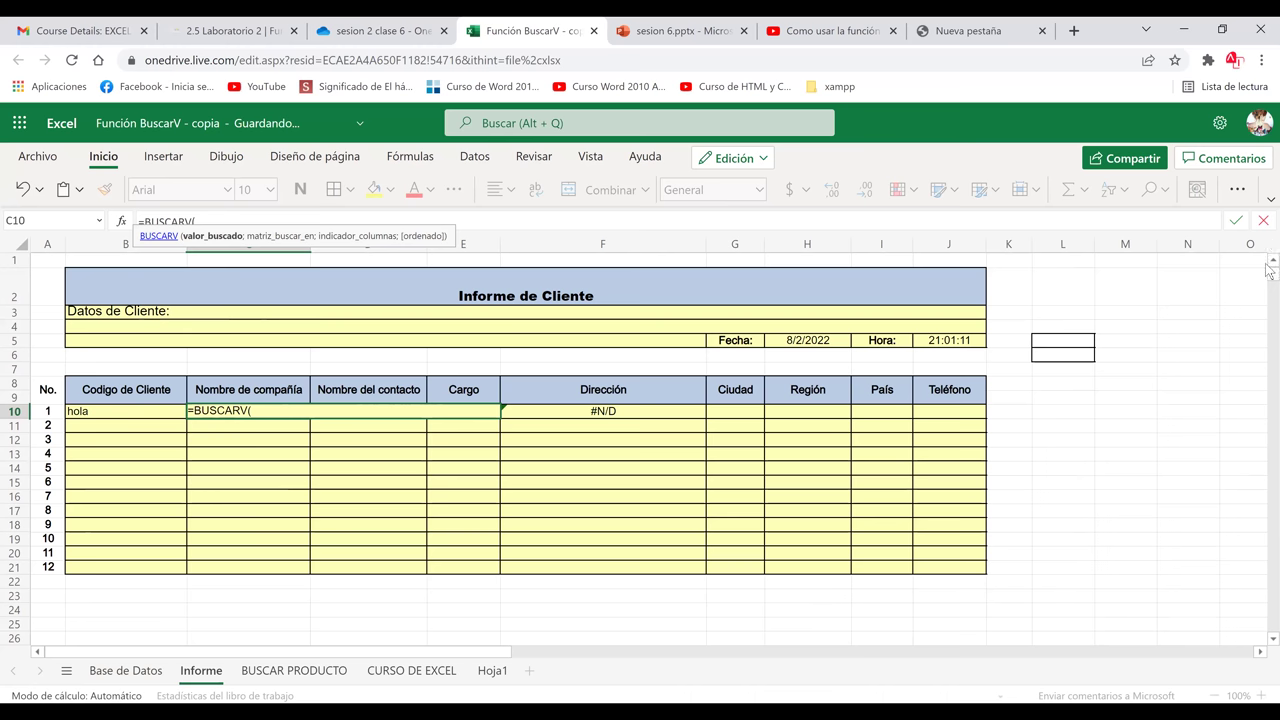
{"action": "type", "text": "B10;"}
{"action": "key", "text": "ctrl+Page_Up"}
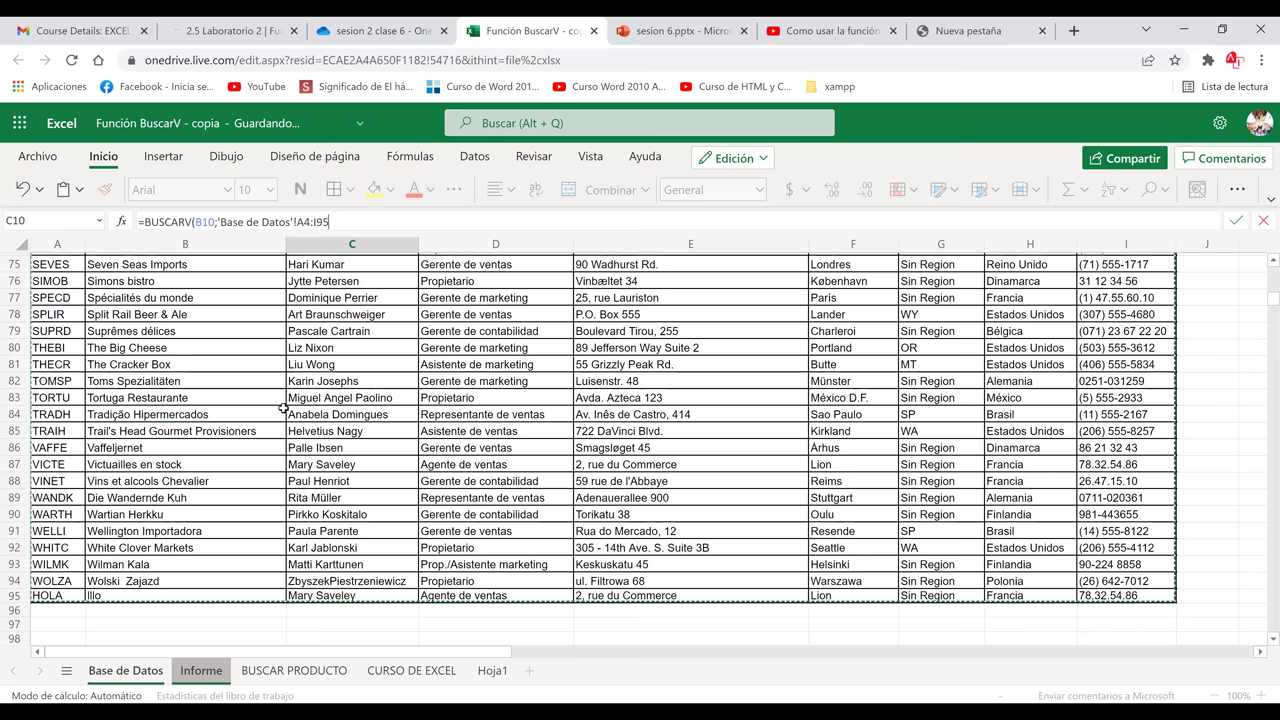
{"action": "key", "text": "Return"}
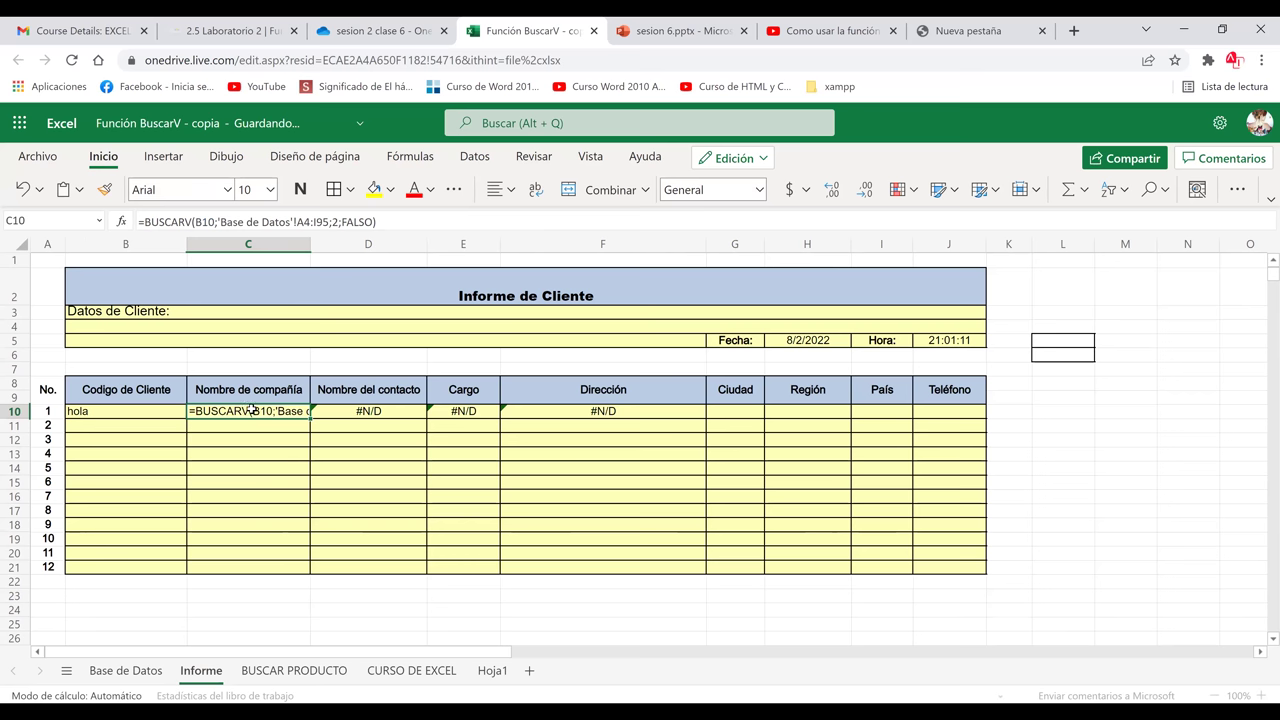
Set the customer code in B10 on Informe to HOLA
{"action": "key", "text": "Down"}
{"action": "key", "text": "Down"}
{"action": "key", "text": "Down"}
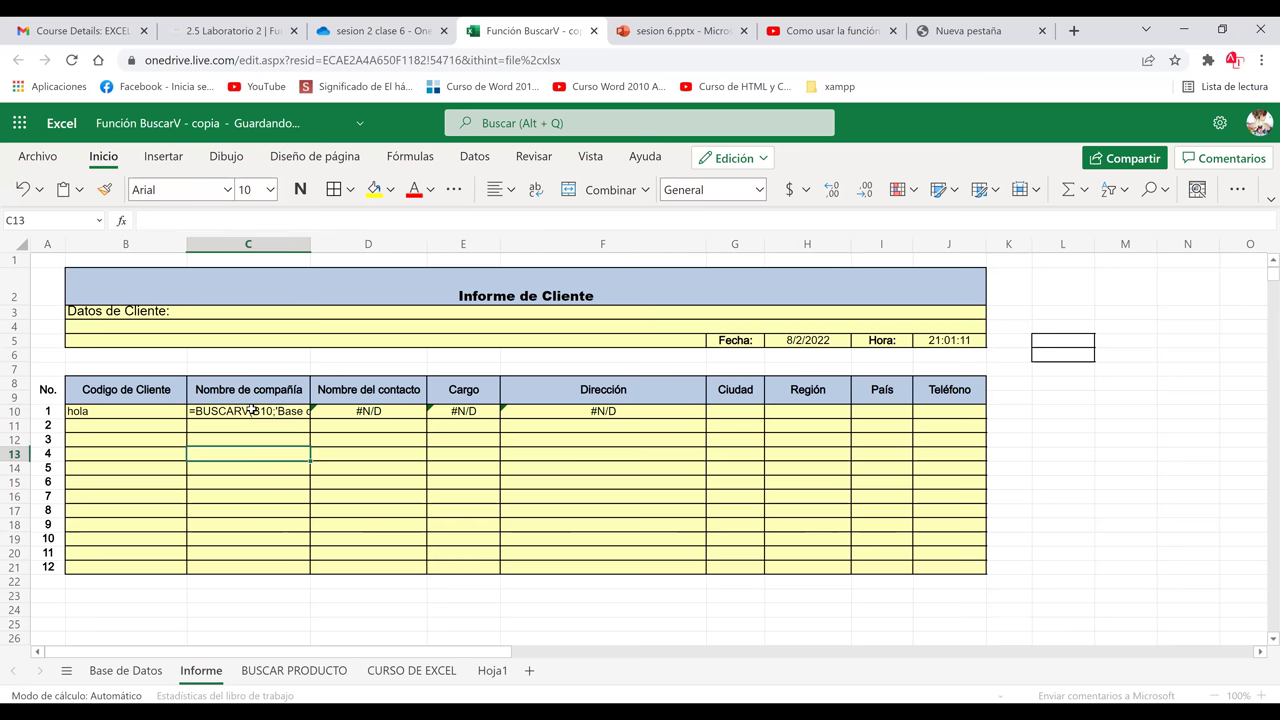
{"action": "left_click", "coordinate": [165, 411]}
{"action": "type", "text": "HOLA"}
{"action": "key", "text": "Return"}
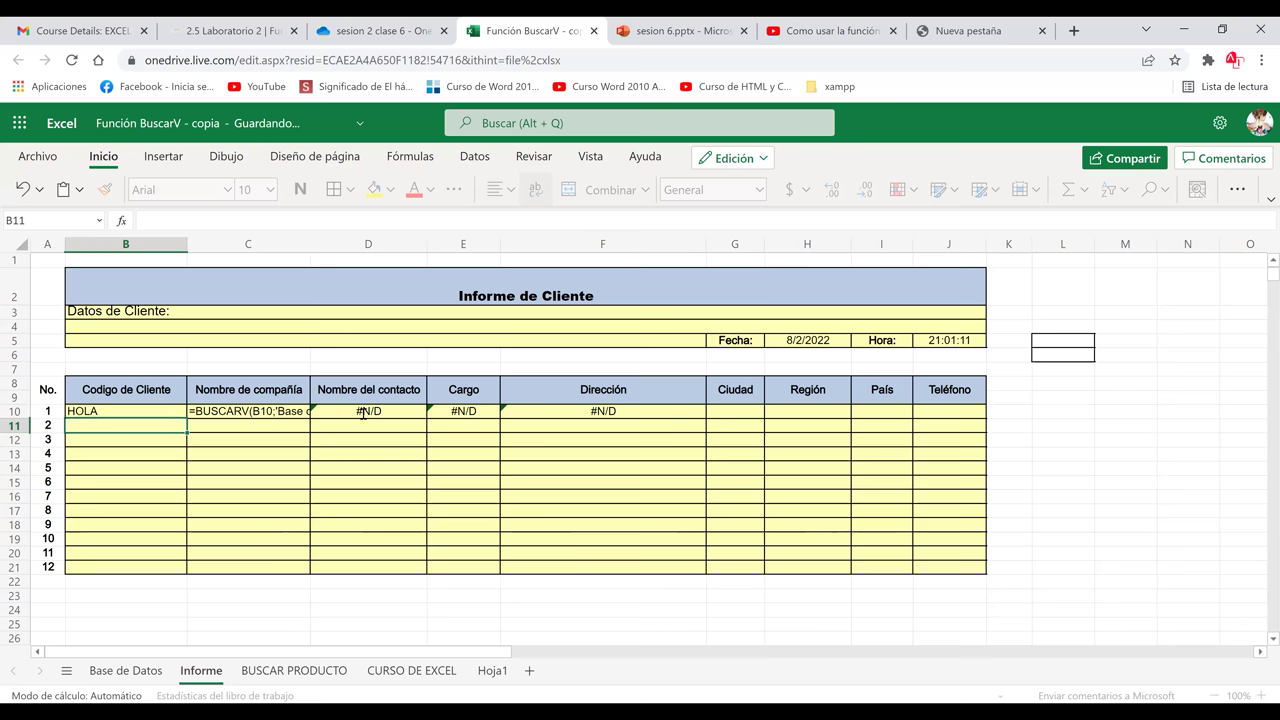
Review the C10 BUSCARV formula against the HOLA record on Base de Datos and return to C10 on Informe
{"action": "double_click", "coordinate": [275, 412]}
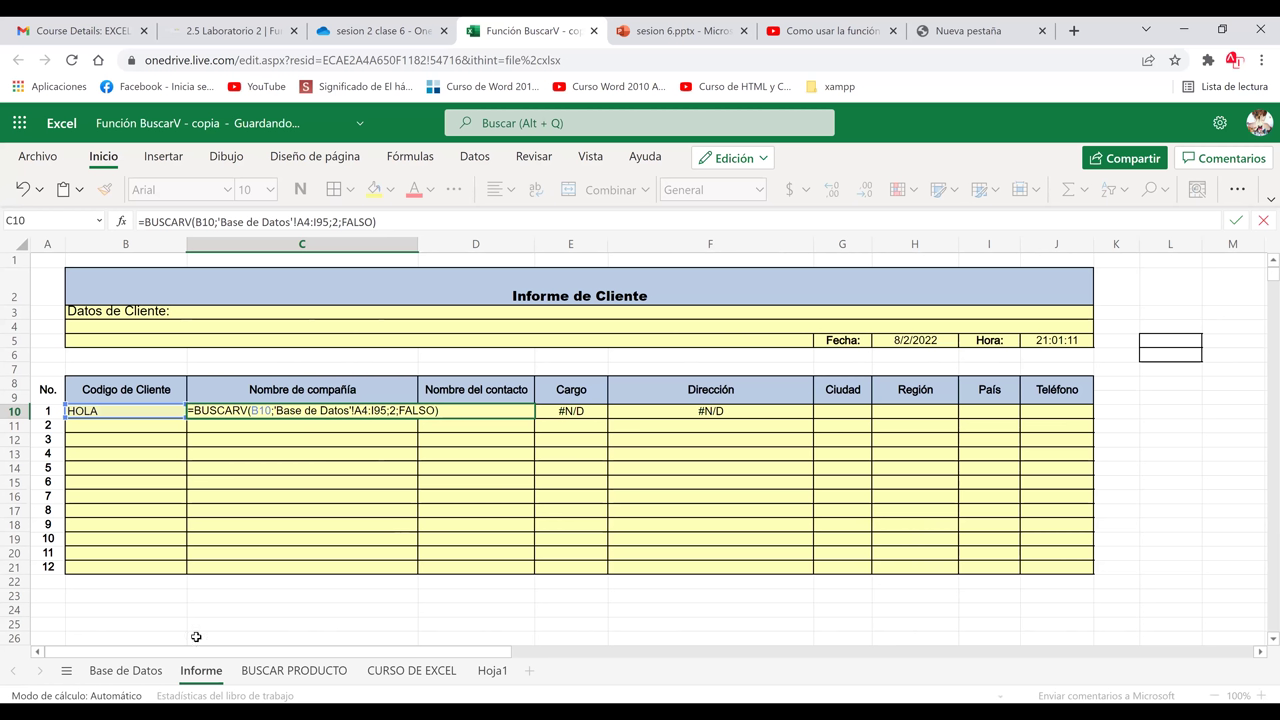
{"action": "left_click", "coordinate": [105, 673]}
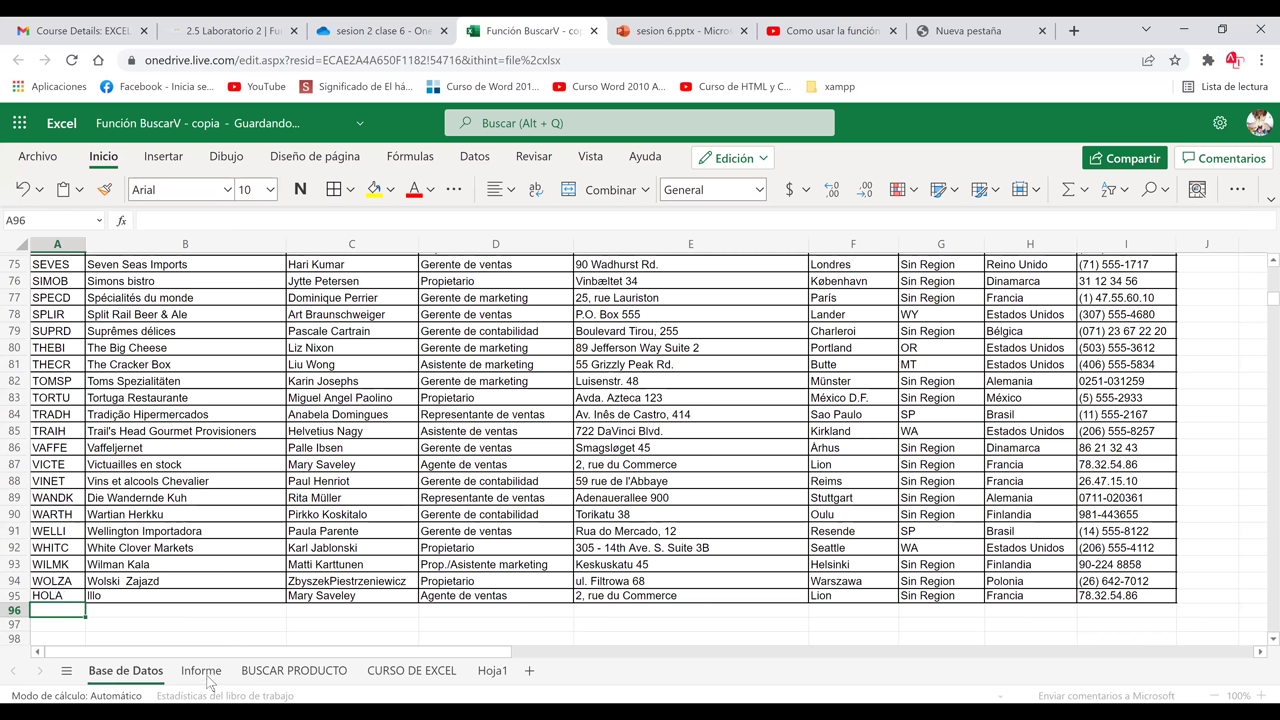
{"action": "key", "text": "ctrl+Page_Down"}
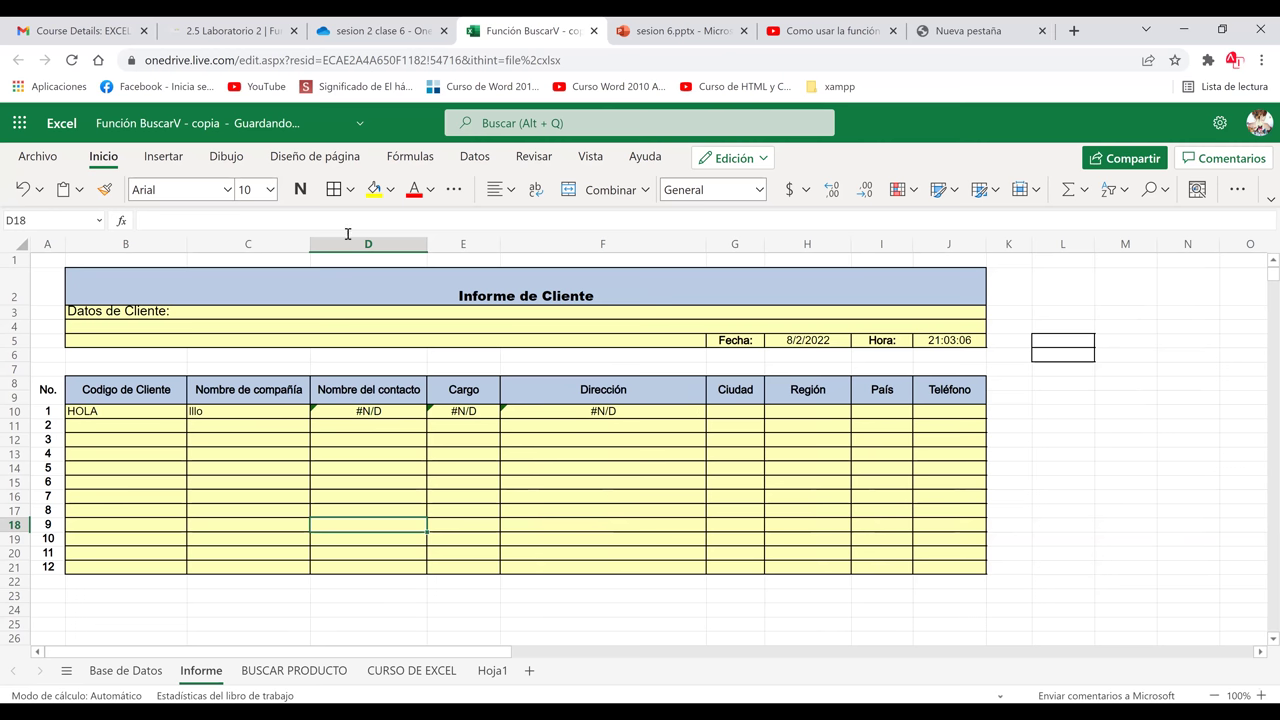
{"action": "left_click", "coordinate": [215, 412]}
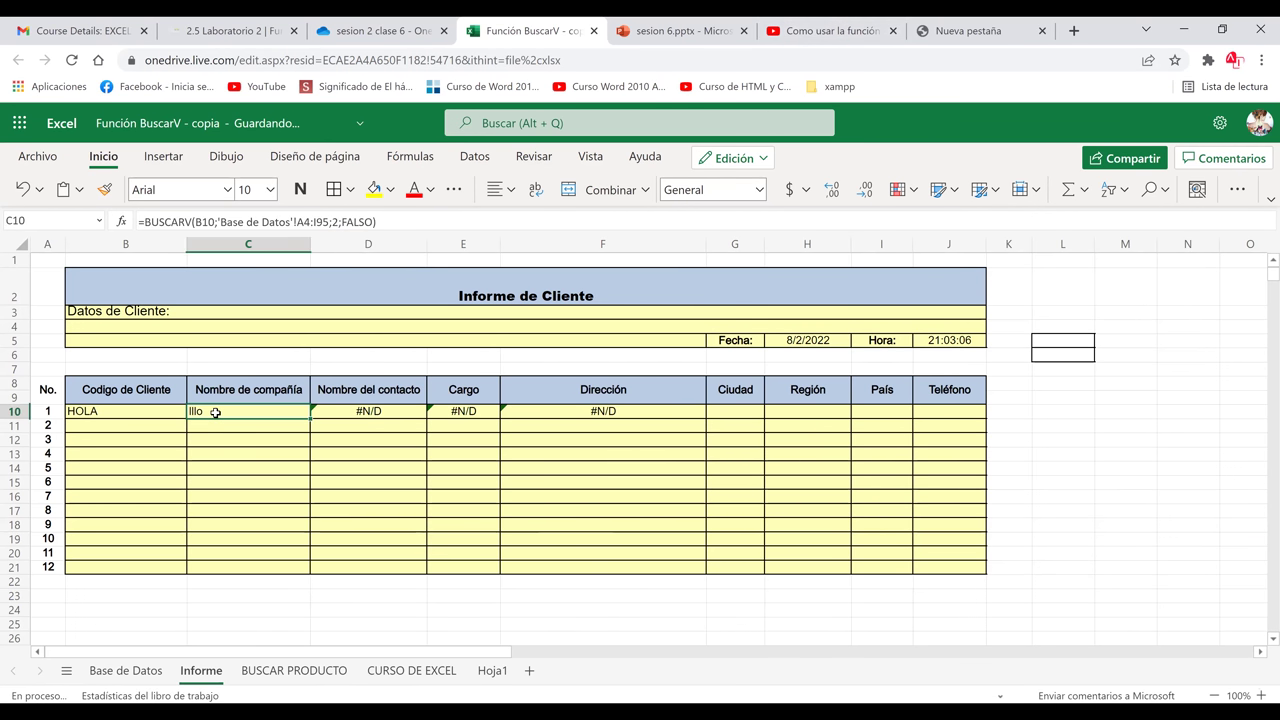